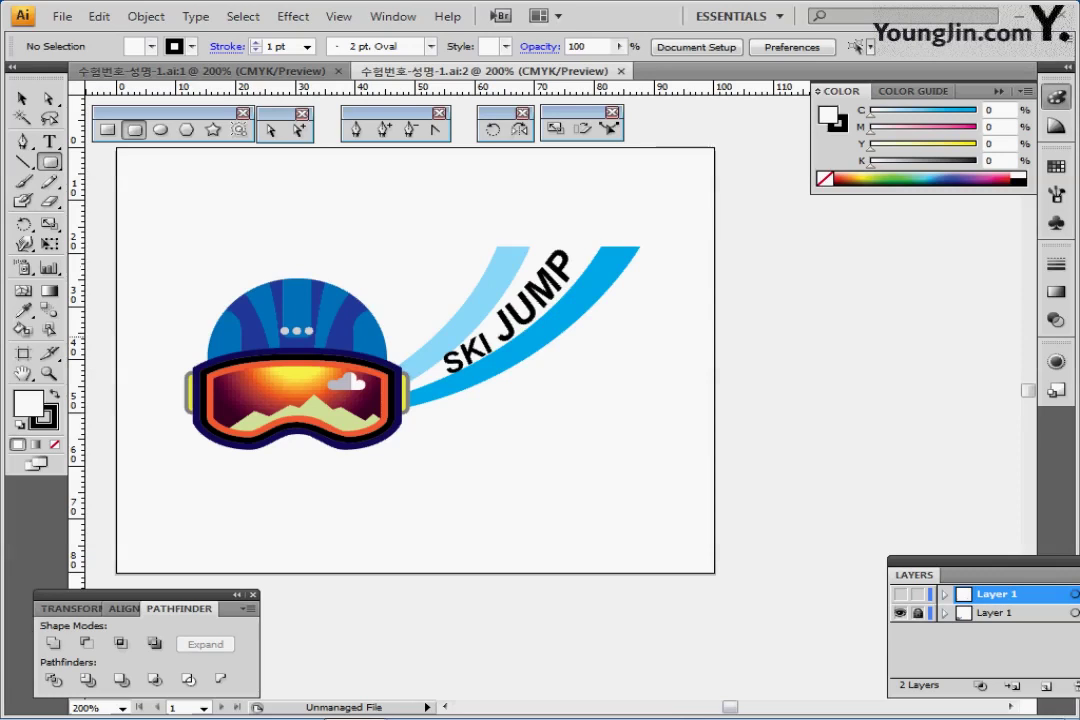
Hide the reference artwork layer, leave only the working layer in preview, and show the guides
key("ctrl+y")
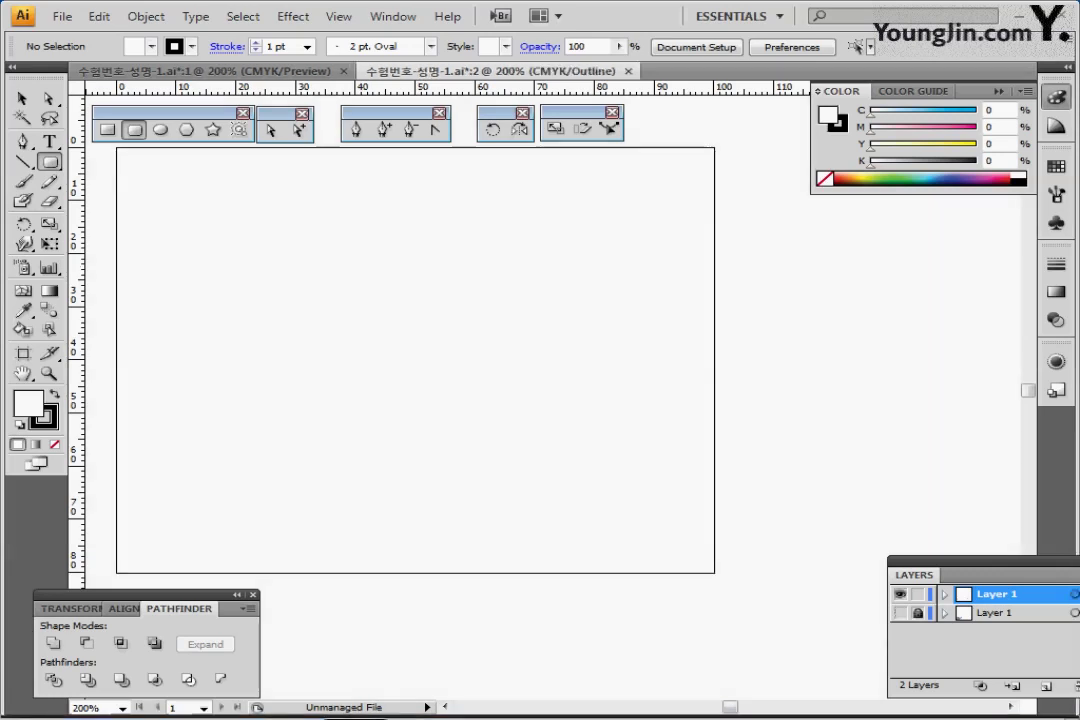
key("ctrl+y")
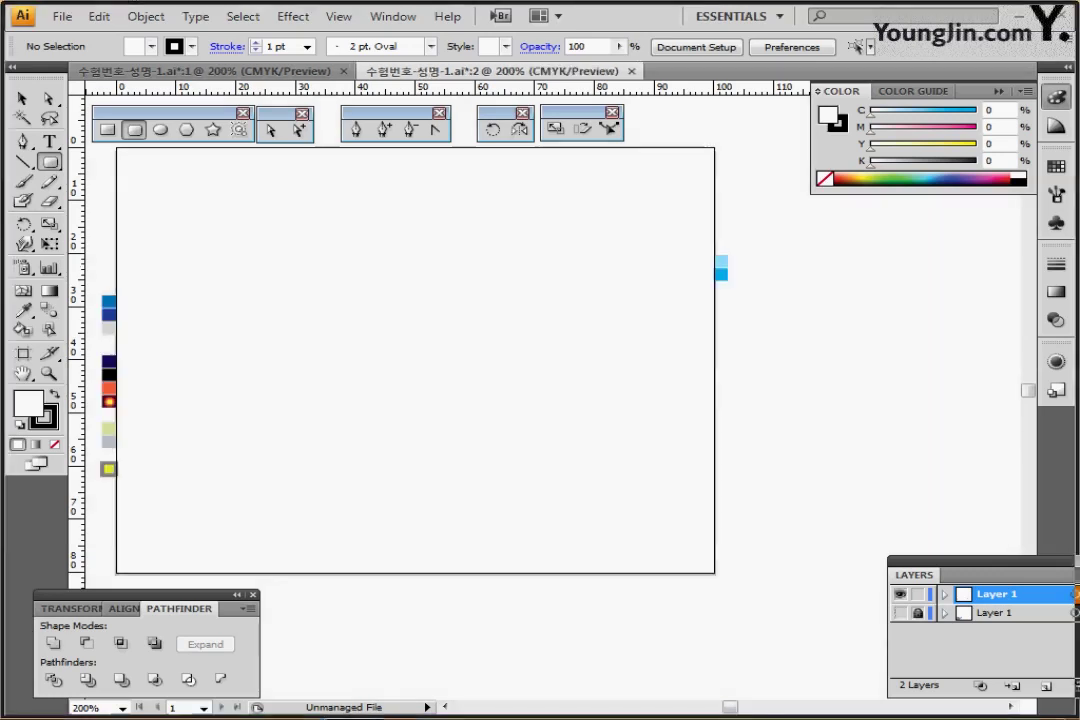
key("ctrl+semicolon")
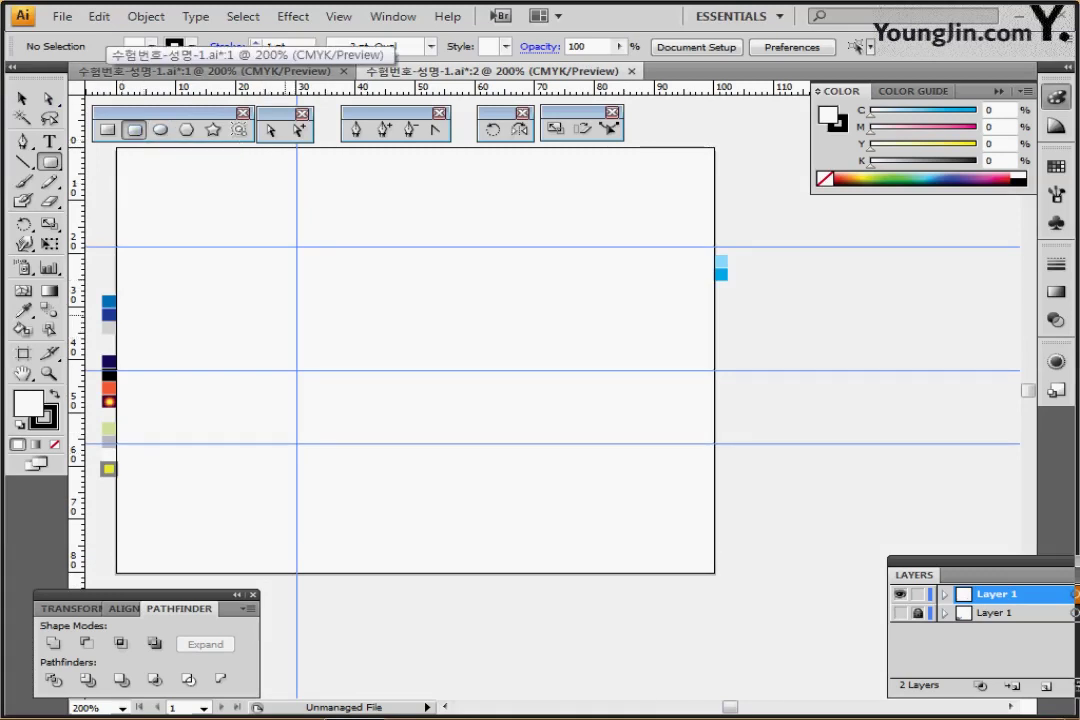
Create a 30 mm by 40 mm rounded rectangle with a 15 mm corner radius near the vertical guide
left_click(285, 315)
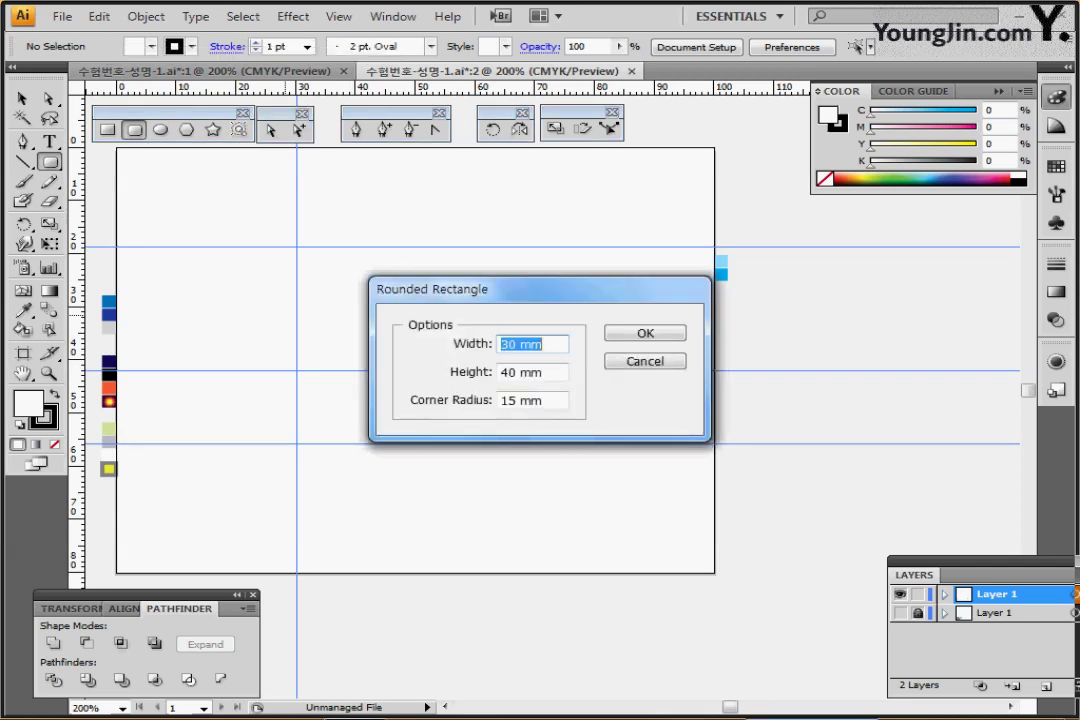
key("Tab")
key("Tab")
key("Tab")
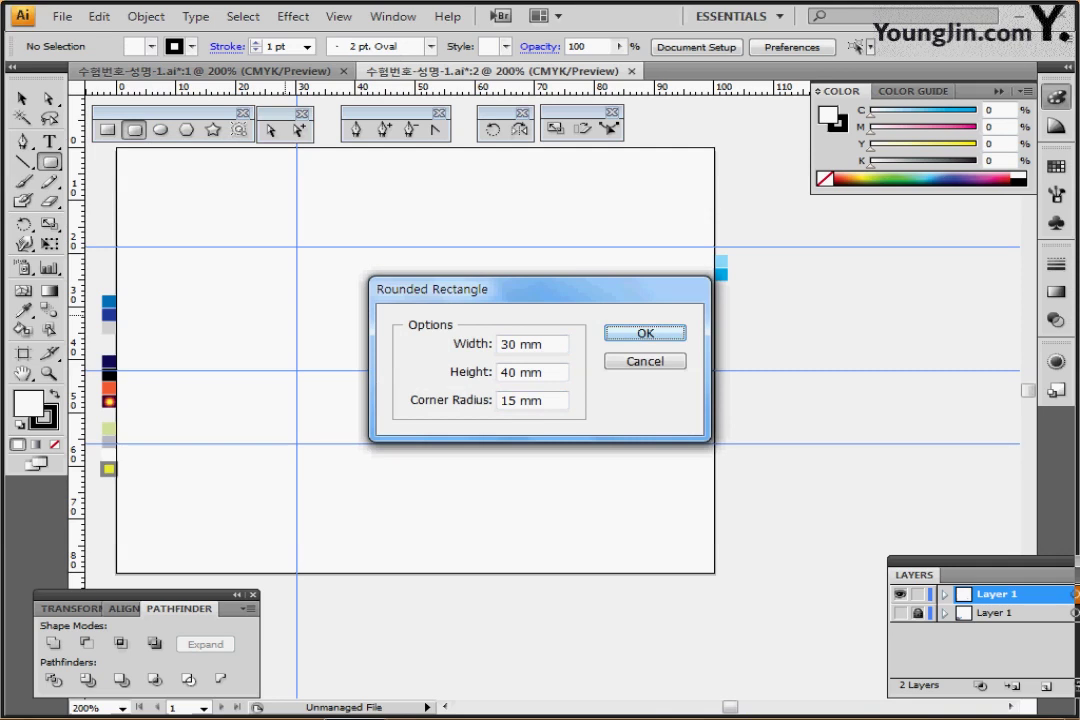
key("Return")
left_click_drag(386, 416, 321, 385)
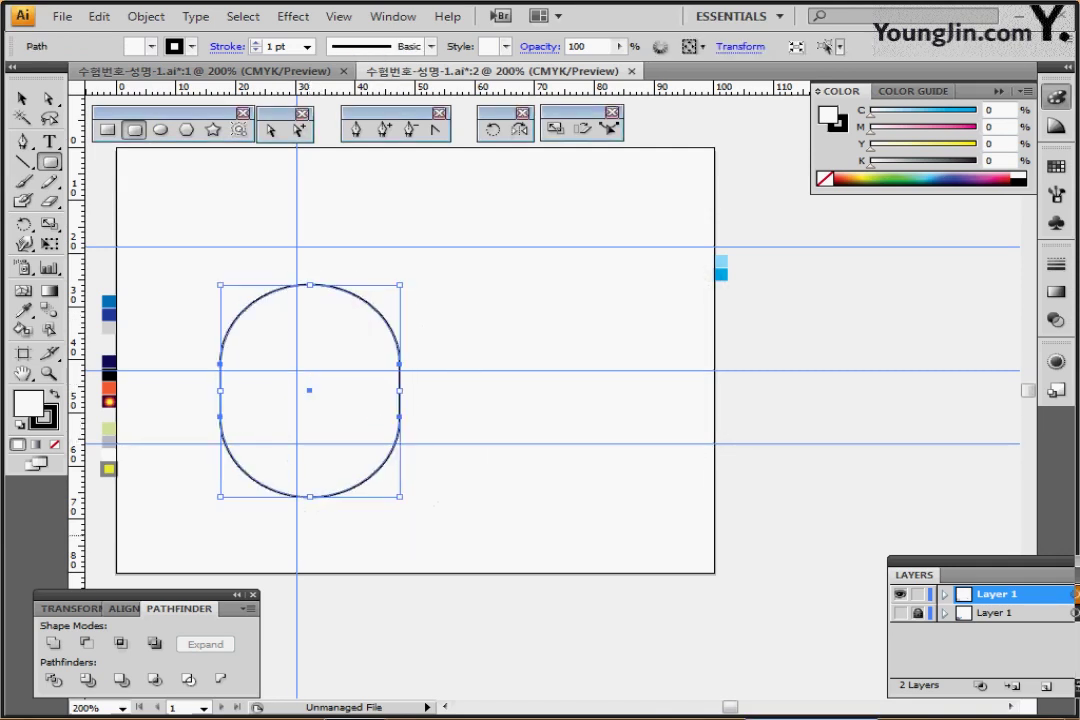
Show the reference artwork in outline and move the rounded rectangle onto the helmet's curve, centred on the vertical guide
left_click(901, 613)
key("ctrl+y")
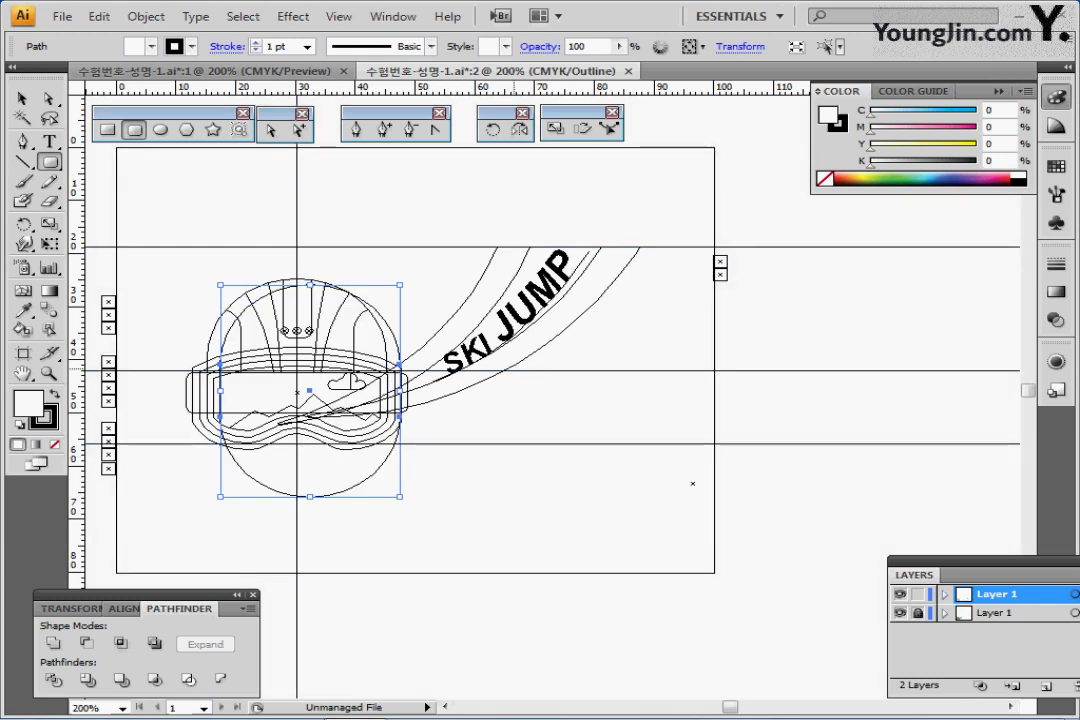
key("Up")
key("Left")
key("Left")
key("Left")
key("Left")
key("Left")
key("Left")
key("Left")
key("Left")
key("Left")
key("Left")
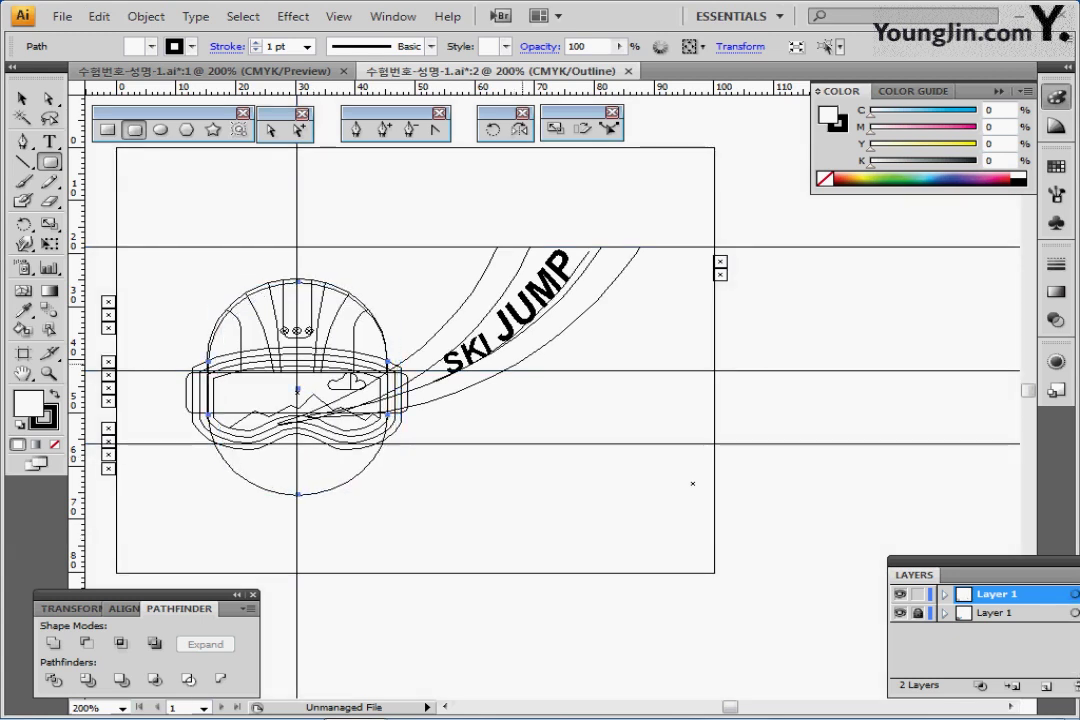
left_click_drag(299, 413, 307, 412)
key("Up")
key("Up")
key("Left")
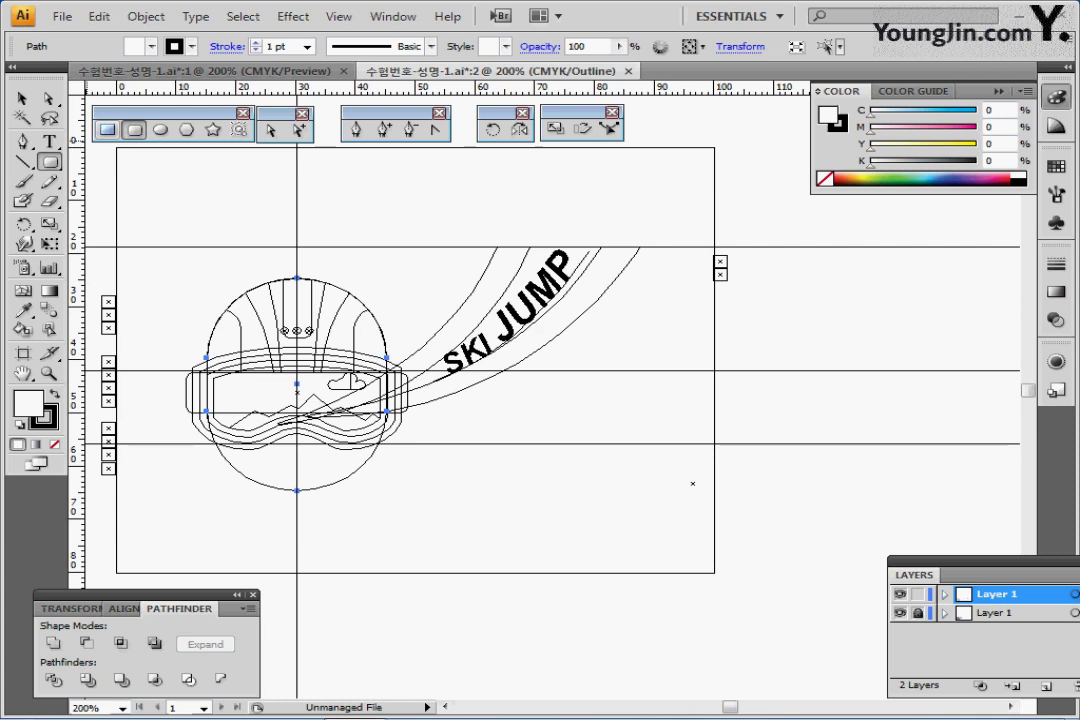
Cut off the rounded shape below the middle horizontal guide by overlaying a rectangle and subtracting it with Minus Front
left_click(107, 130)
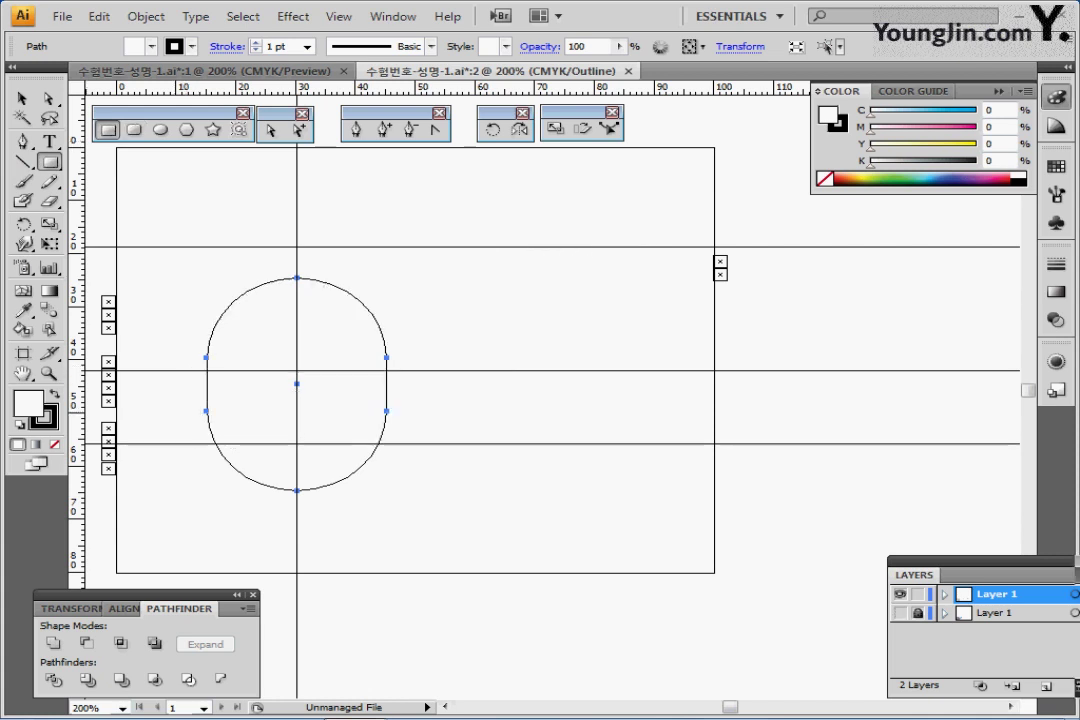
key("ctrl+y")
key("ctrl+plus")
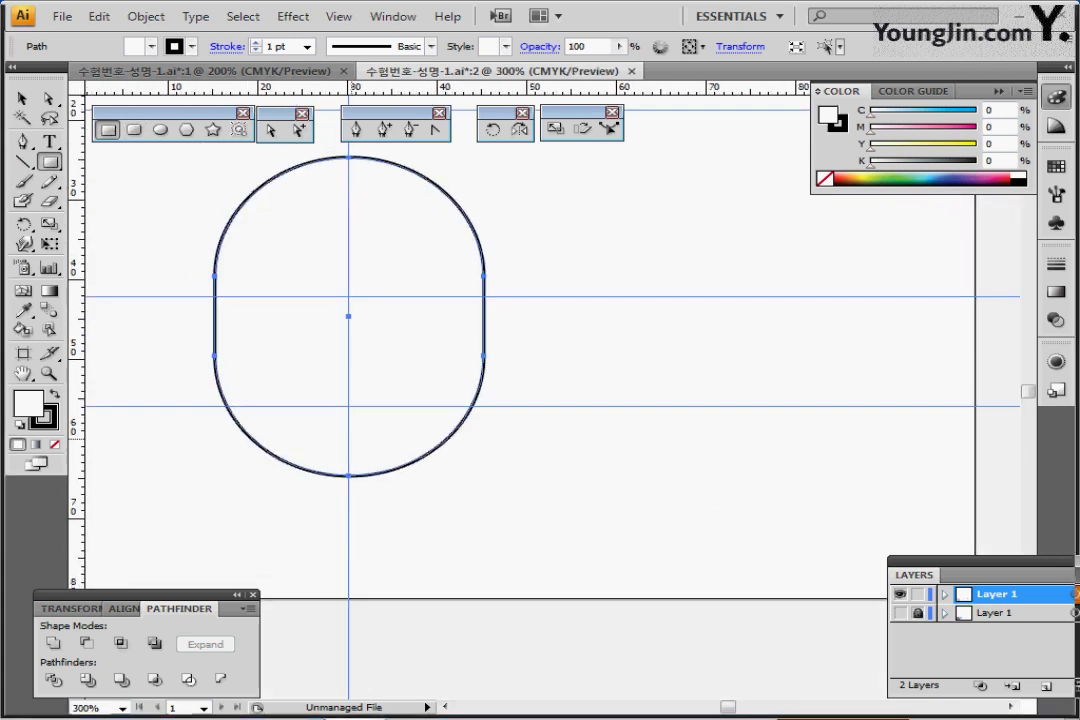
left_click_drag(150, 296, 574, 519)
key("ctrl+a")
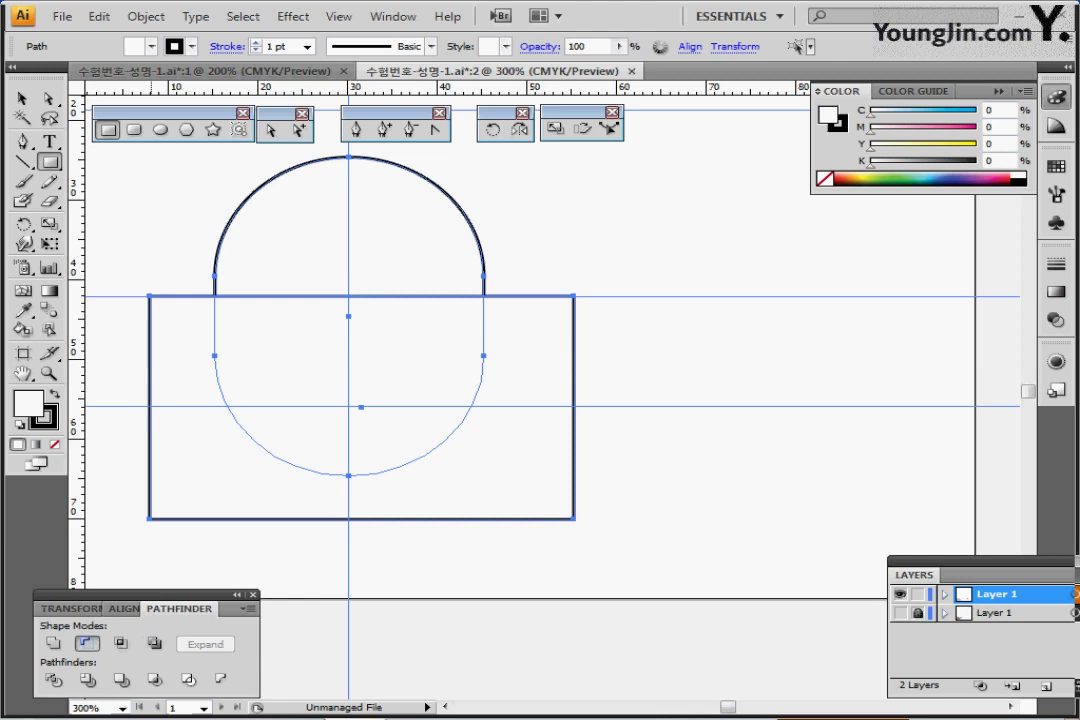
left_click(87, 643)
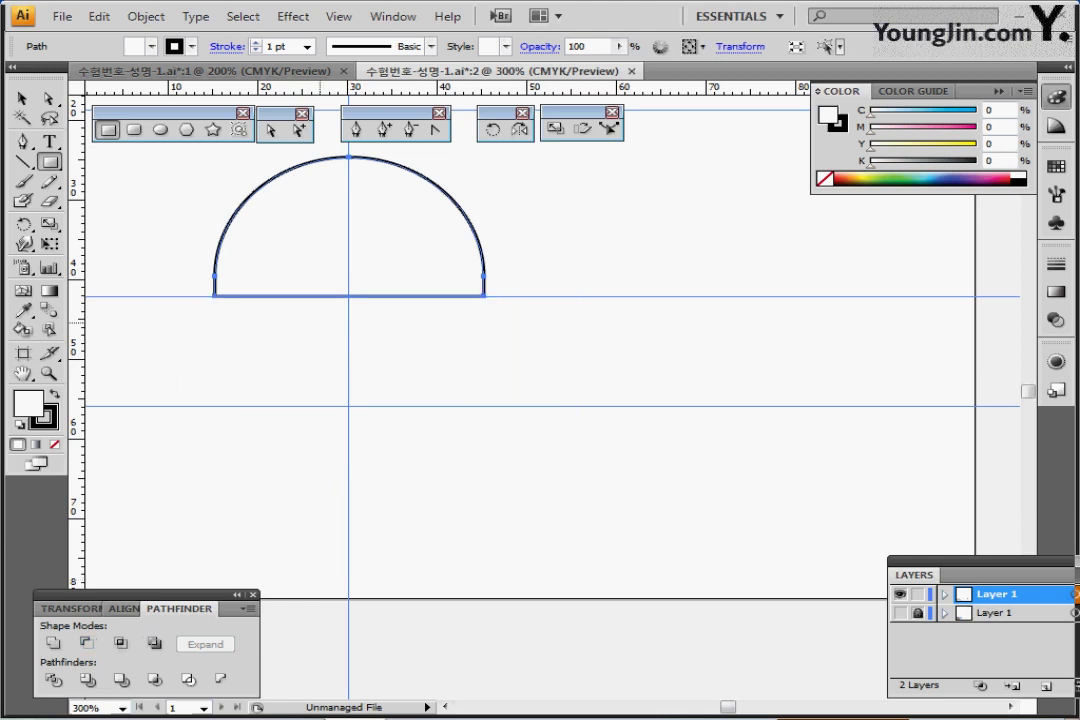
Draw a narrow vertical rounded rectangle with small corners from the upper horizontal guide down into the dome's centre
left_click_drag(413, 267, 432, 365)
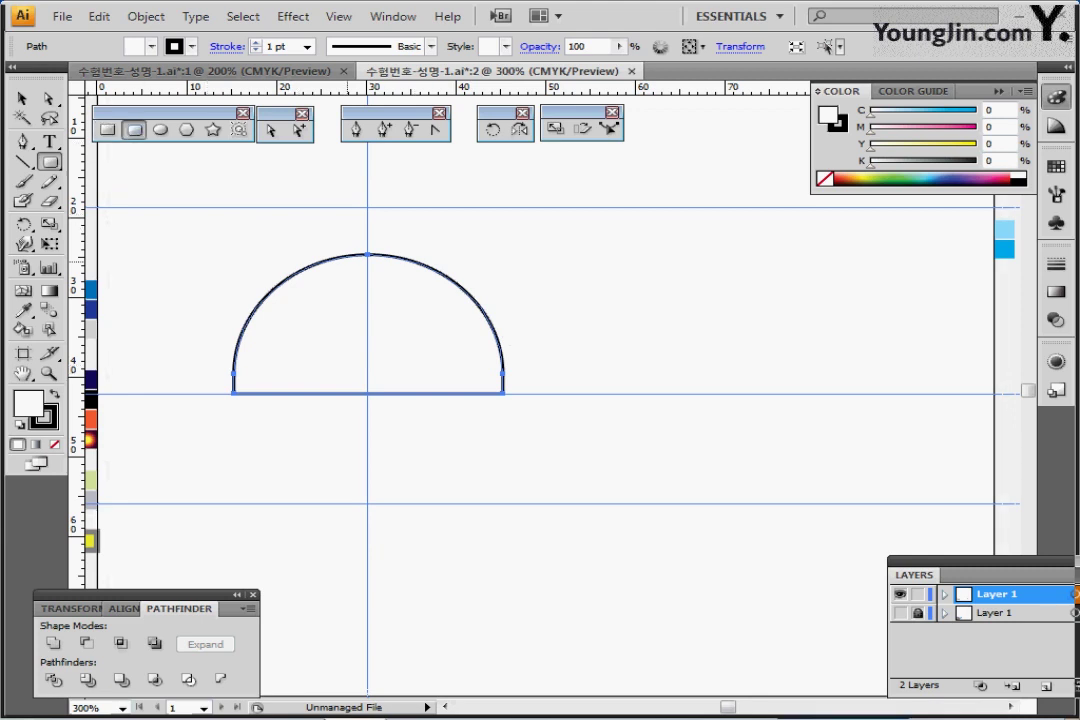
left_click_drag(344, 208, 387, 331)
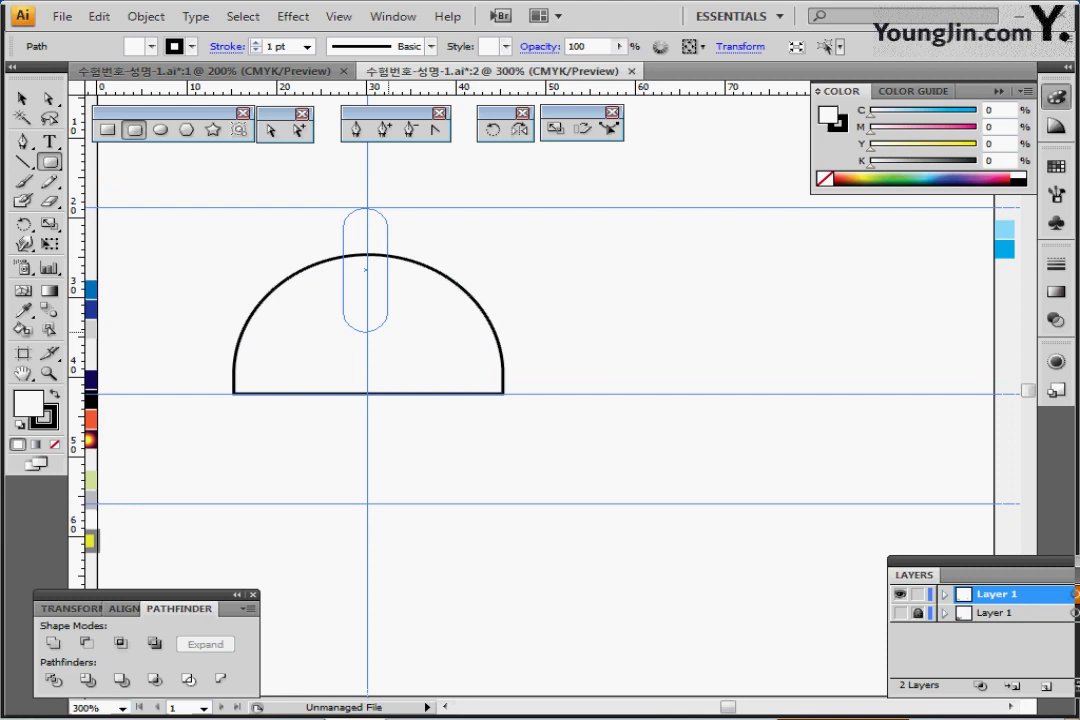
left_click_drag(387, 331, 387, 332)
key("Left")
key("Right")
mouse_move(387, 332)
left_mouse_down()
mouse_move(377, 332)
mouse_move(381, 344)
left_mouse_up()
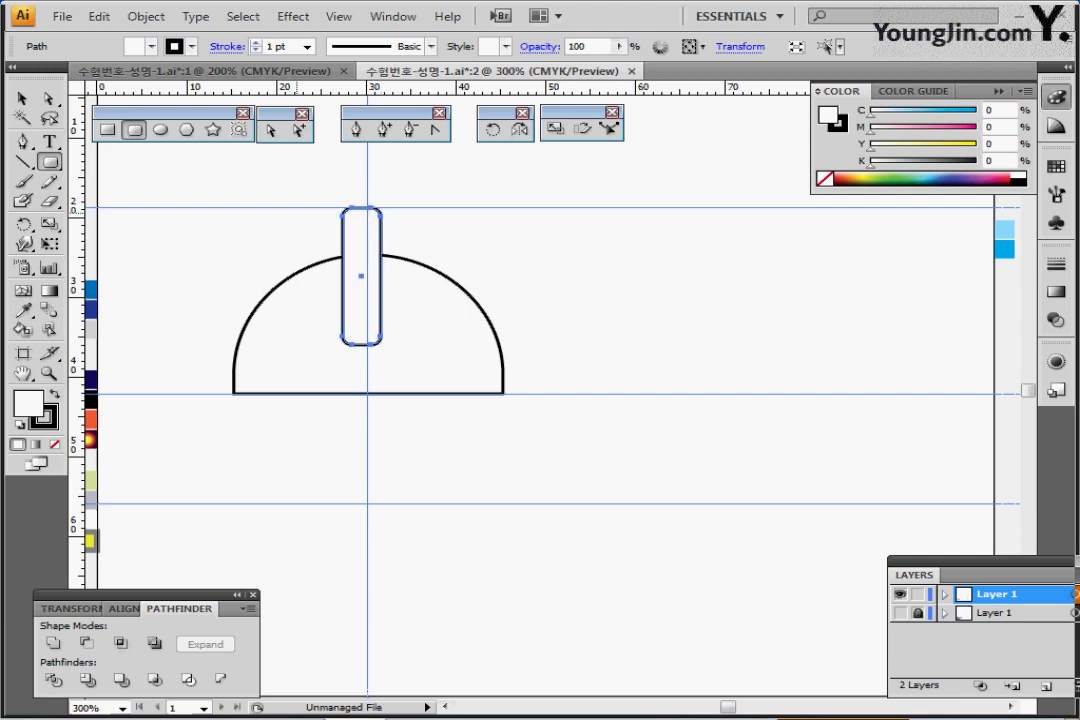
Align the dome and the narrow rounded rectangle by their horizontal centres and clear the selection
key("ctrl+a")
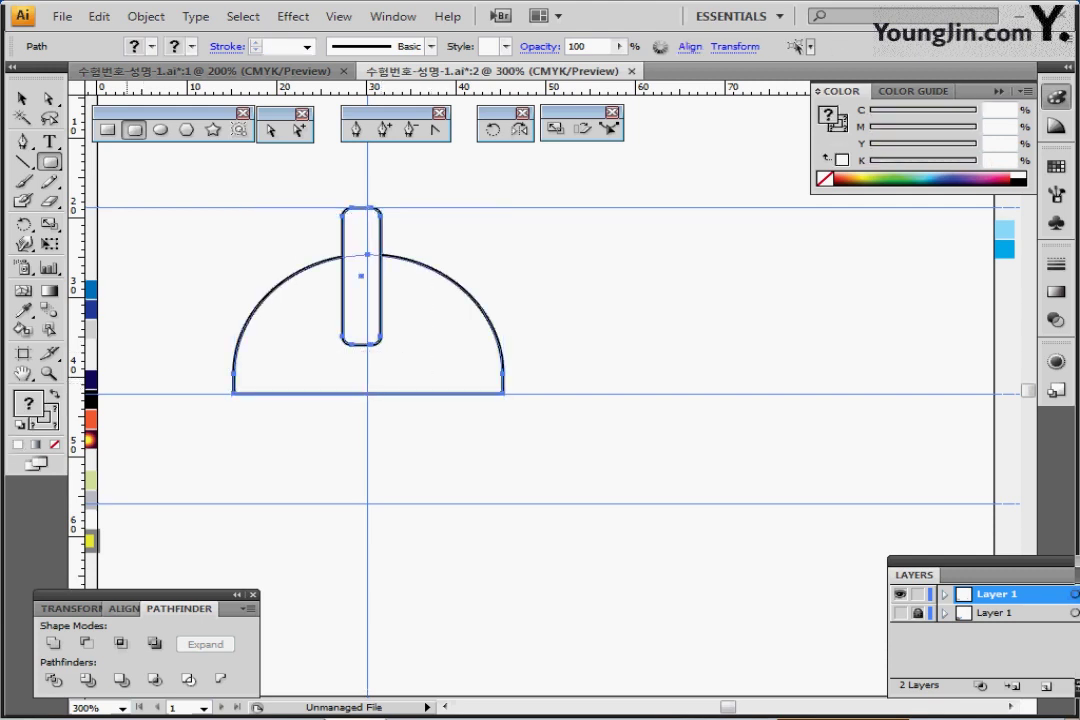
key("shift+F7")
left_click(90, 641)
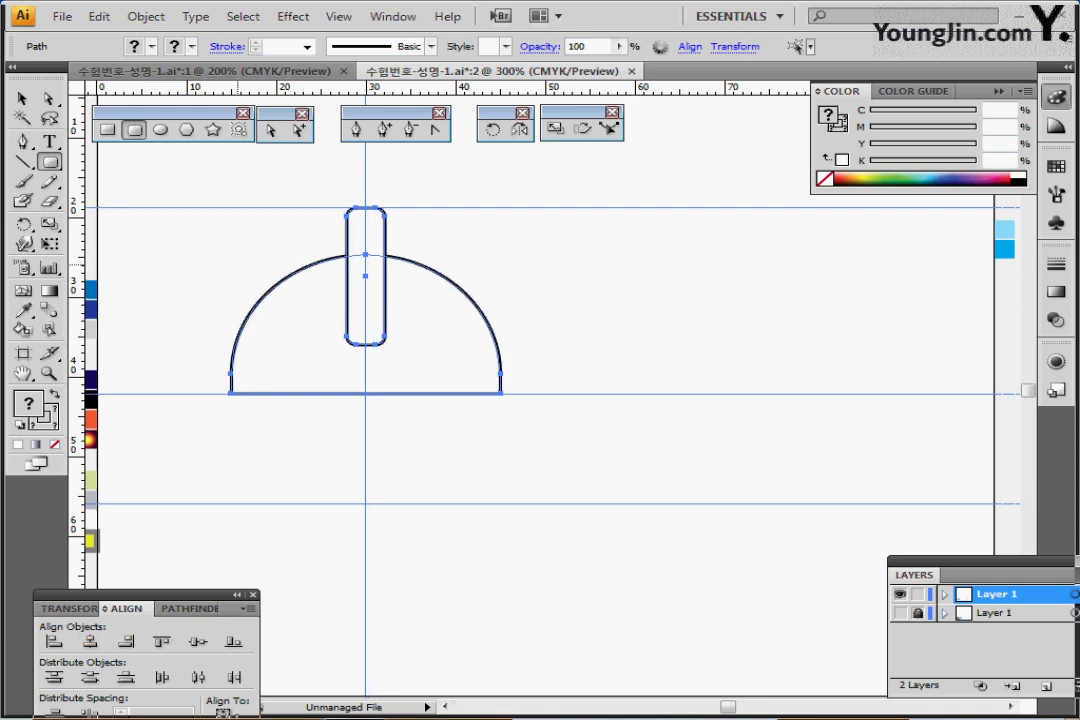
key("ctrl+shift+a")
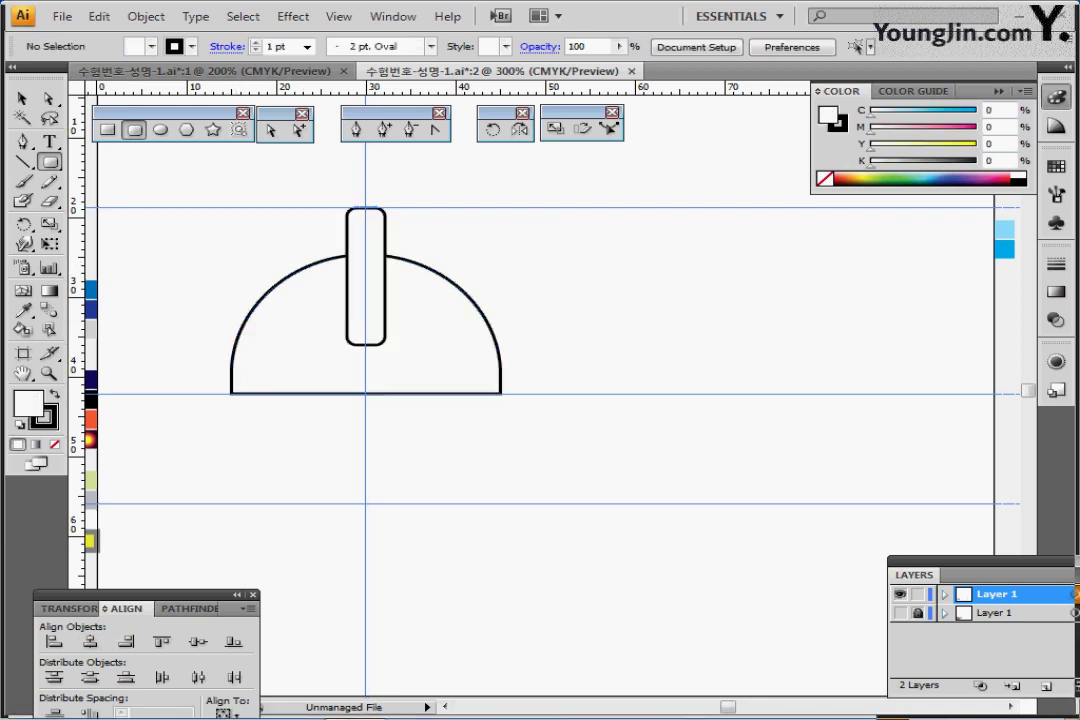
Show the coloured reference beneath the outlined working layer and draw a tall, fully rounded rectangle over the helmet's left side
left_click(900, 613)
left_click(900, 595, "ctrl")
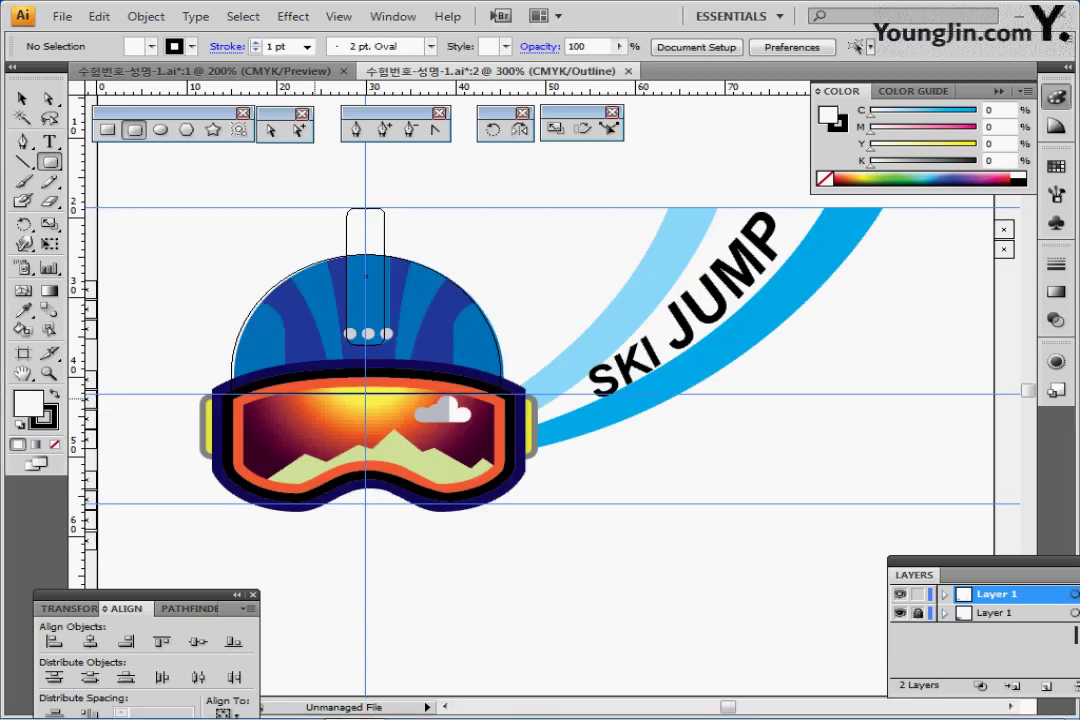
left_click_drag(450, 346, 467, 322)
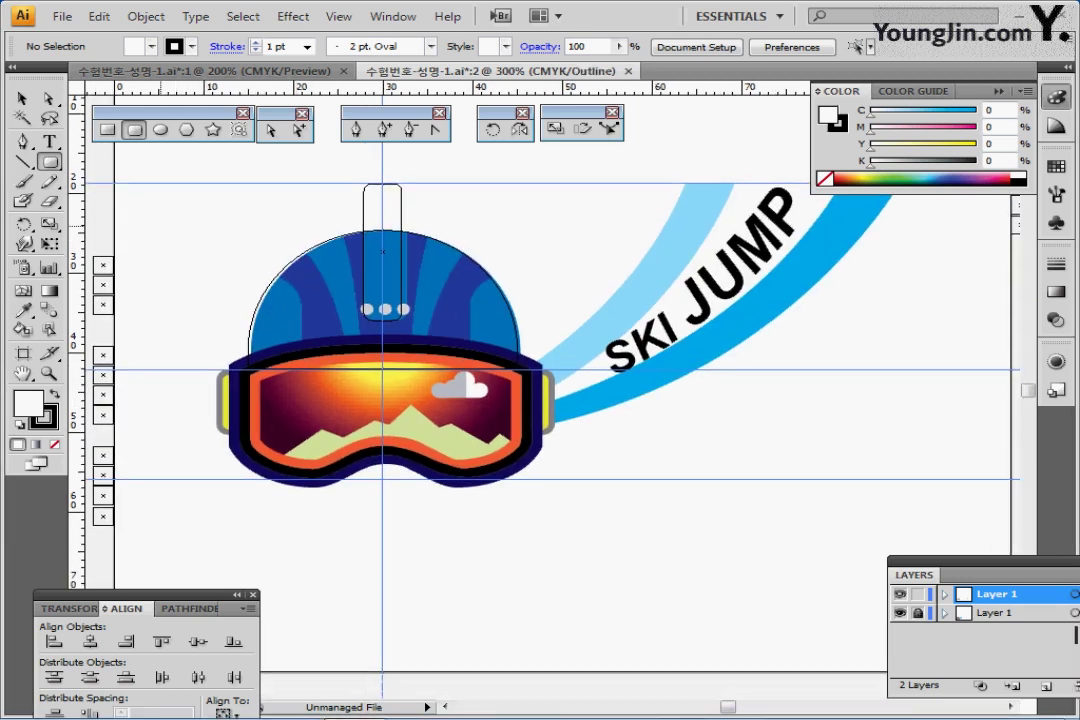
left_click_drag(162, 242, 302, 518)
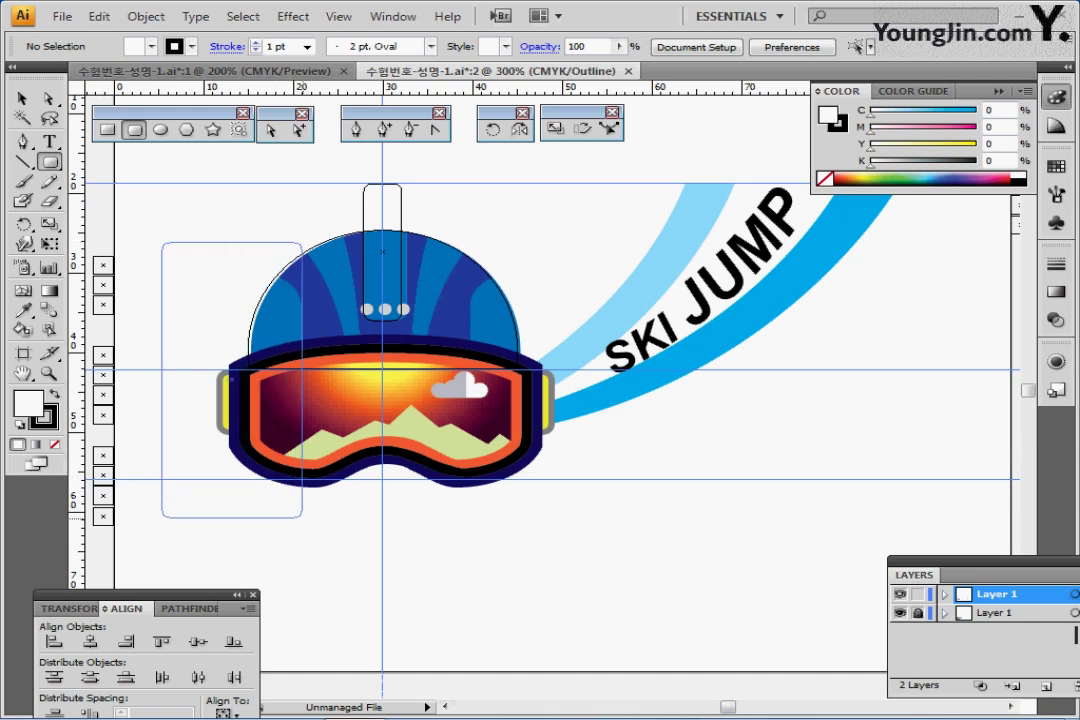
key("Right")
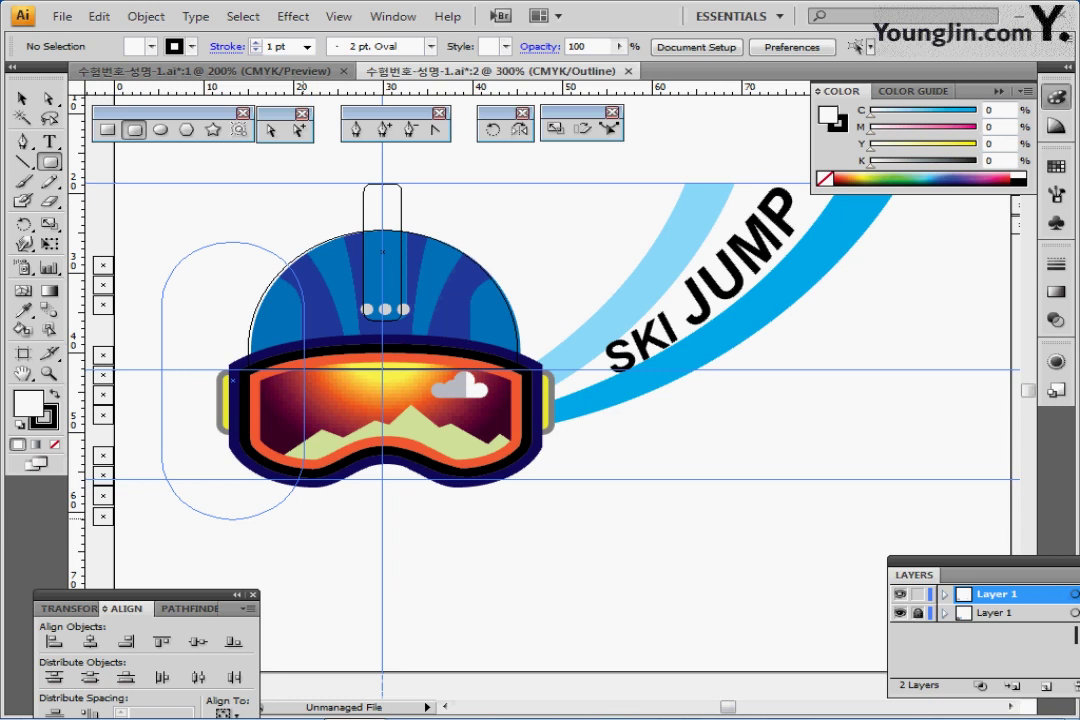
left_click_drag(304, 519, 300, 520)
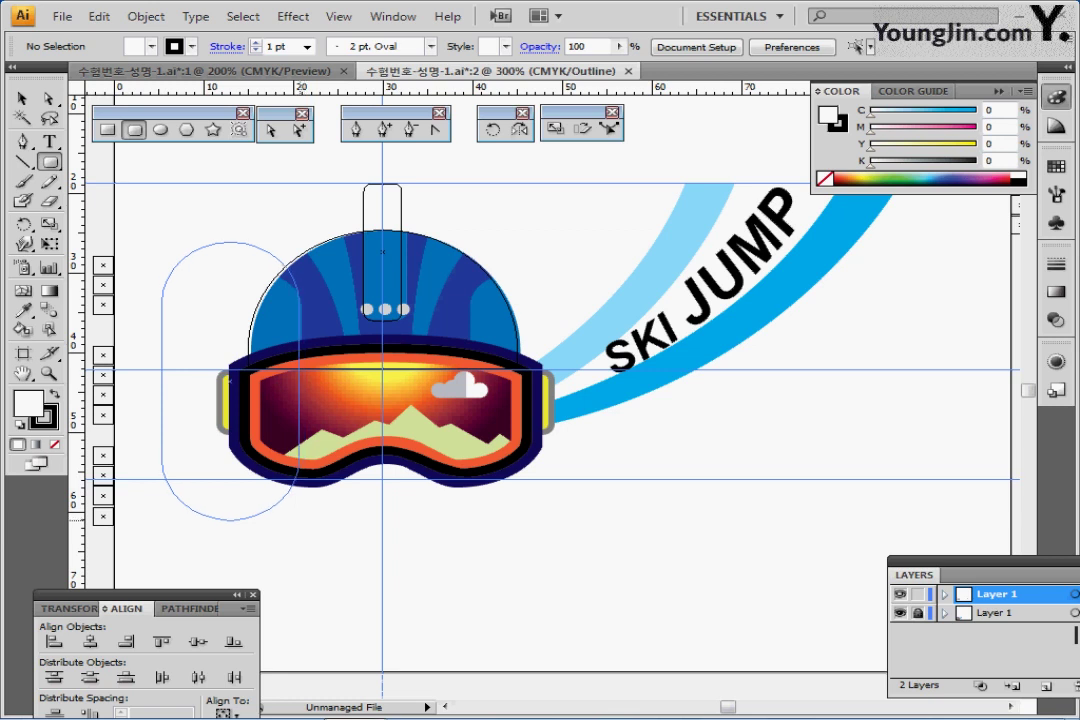
left_click_drag(300, 520, 300, 522)
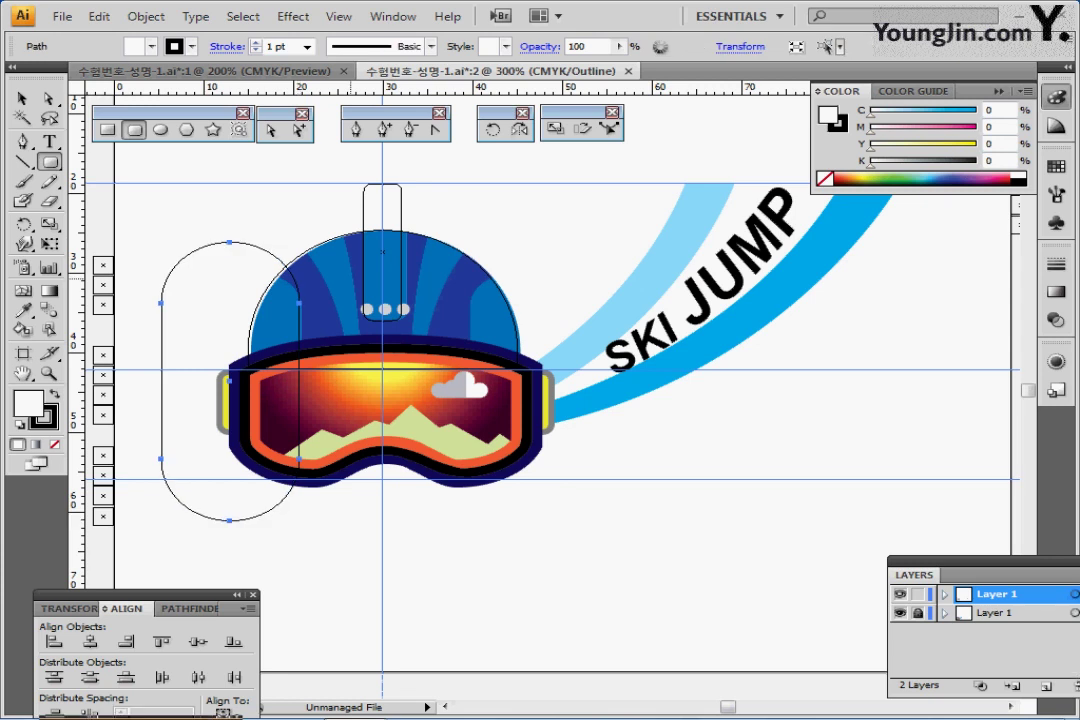
Nudge the tall rounded rectangle until its upper-right curve matches the edge of the helmet's leftmost blue panel
key("Down")
key("Down")
key("Down")
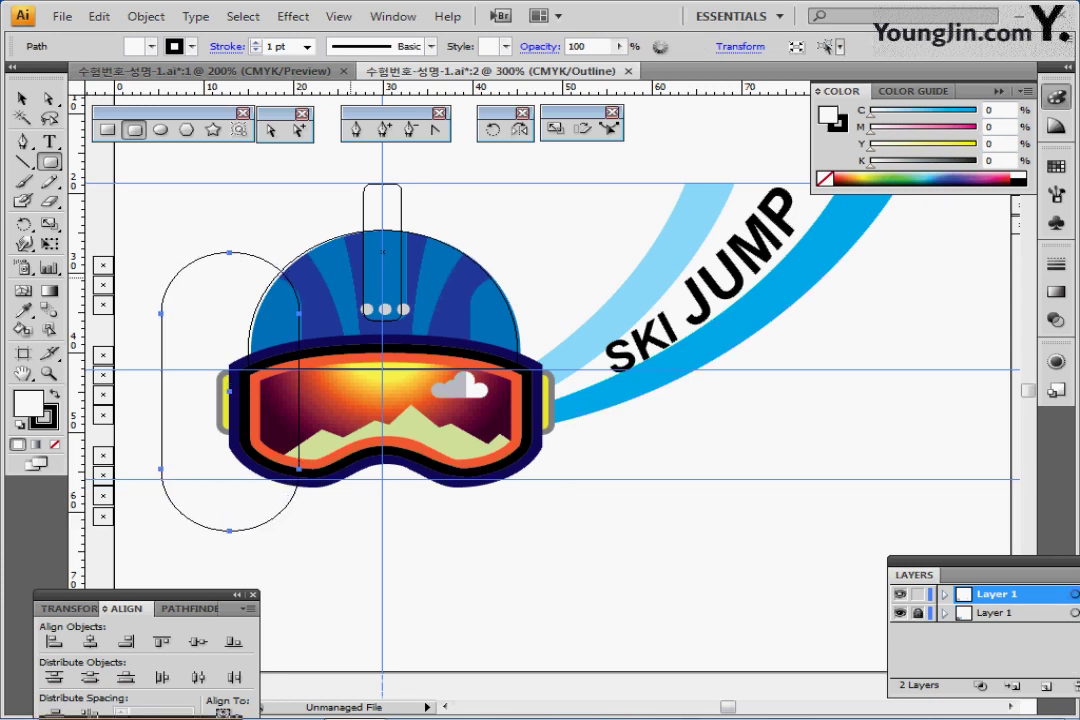
key("Right")
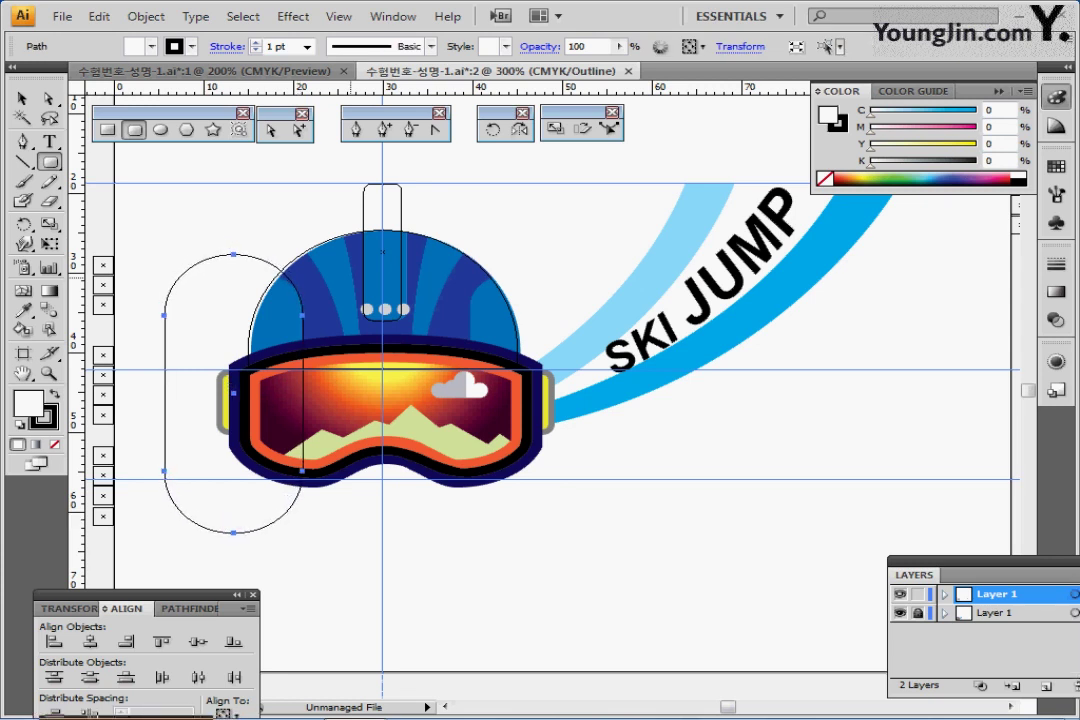
key("Down")
key("Down")
key("Down")
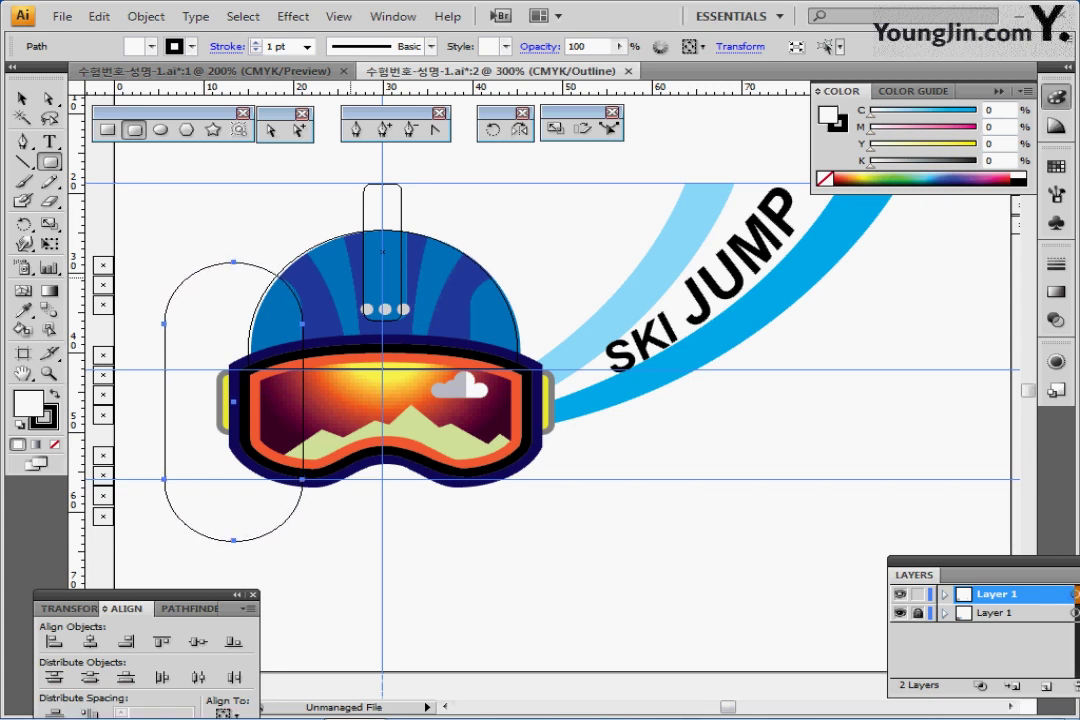
key("Right")
key("Right")
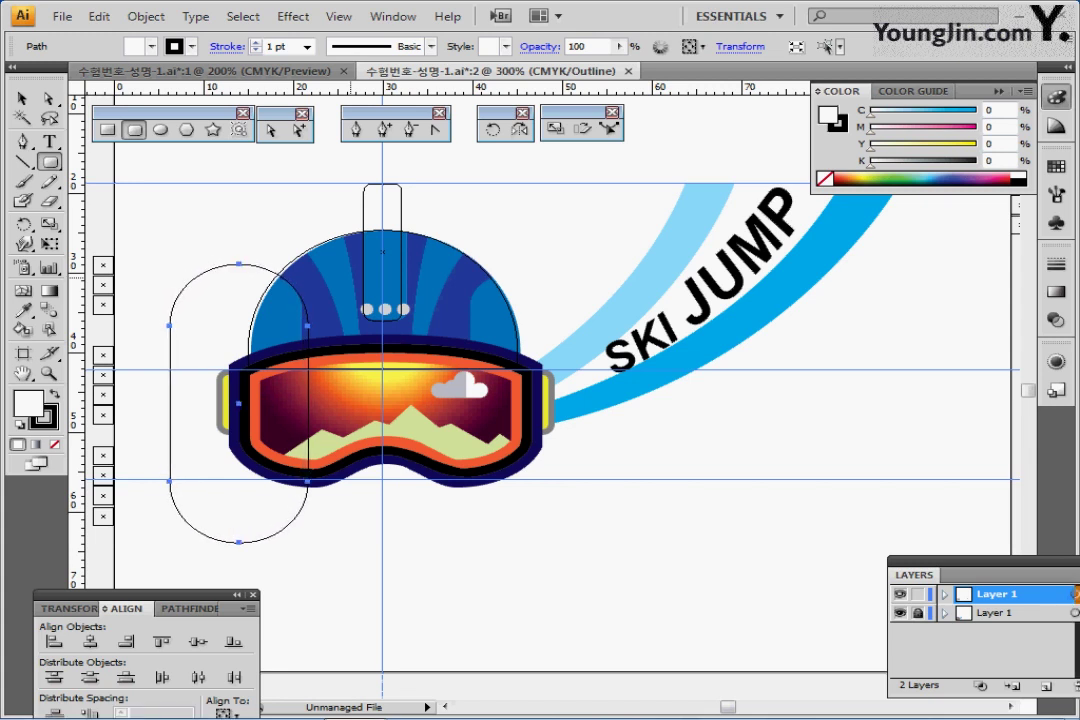
key("Up")
key("Up")
key("Up")
key("Up")
key("Up")
key("Up")
key("Up")
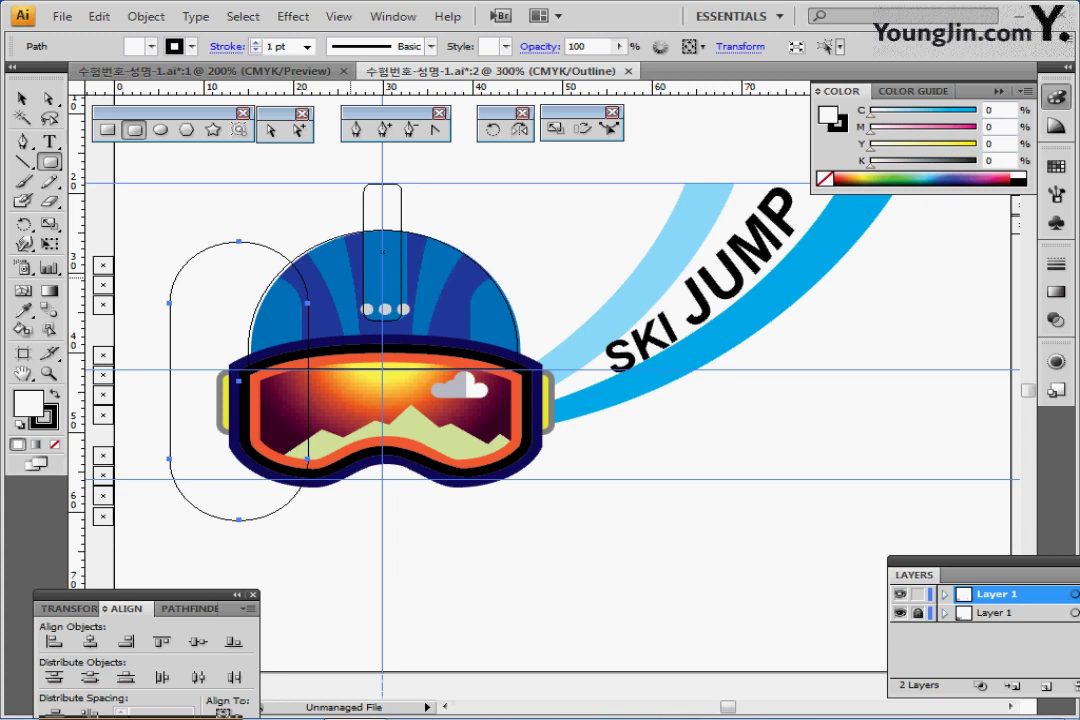
key("Left")
key("Left")
key("Left")
key("Down")
key("Down")
key("Down")
key("Down")
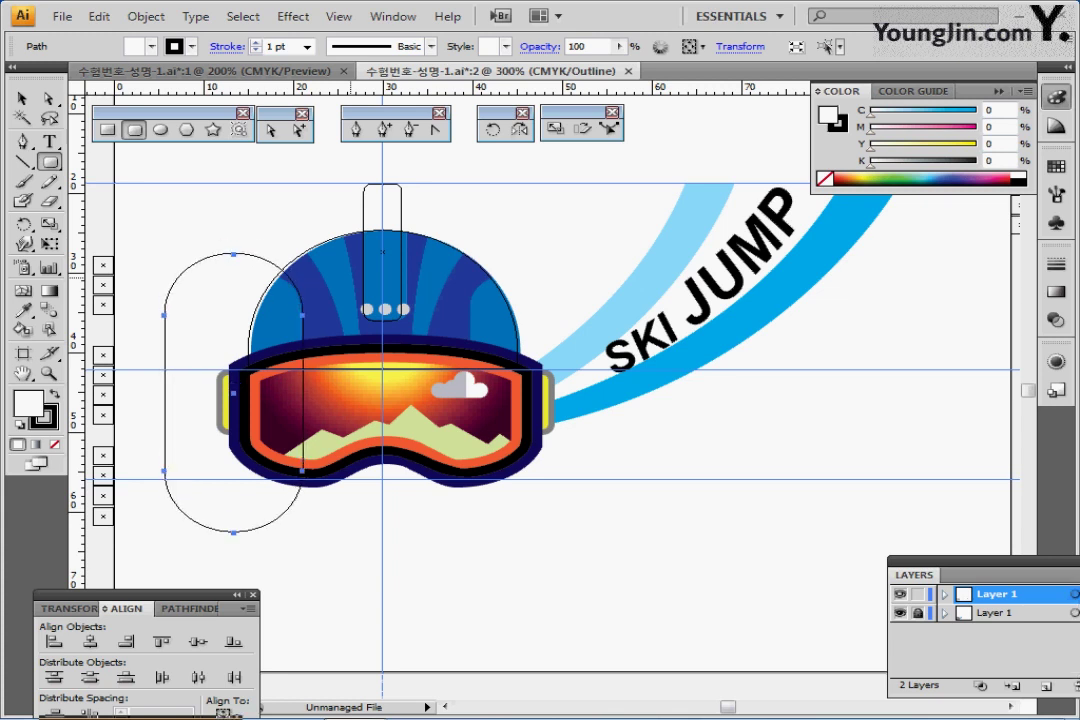
key("Down")
key("Down")
key("Up")
key("Up")
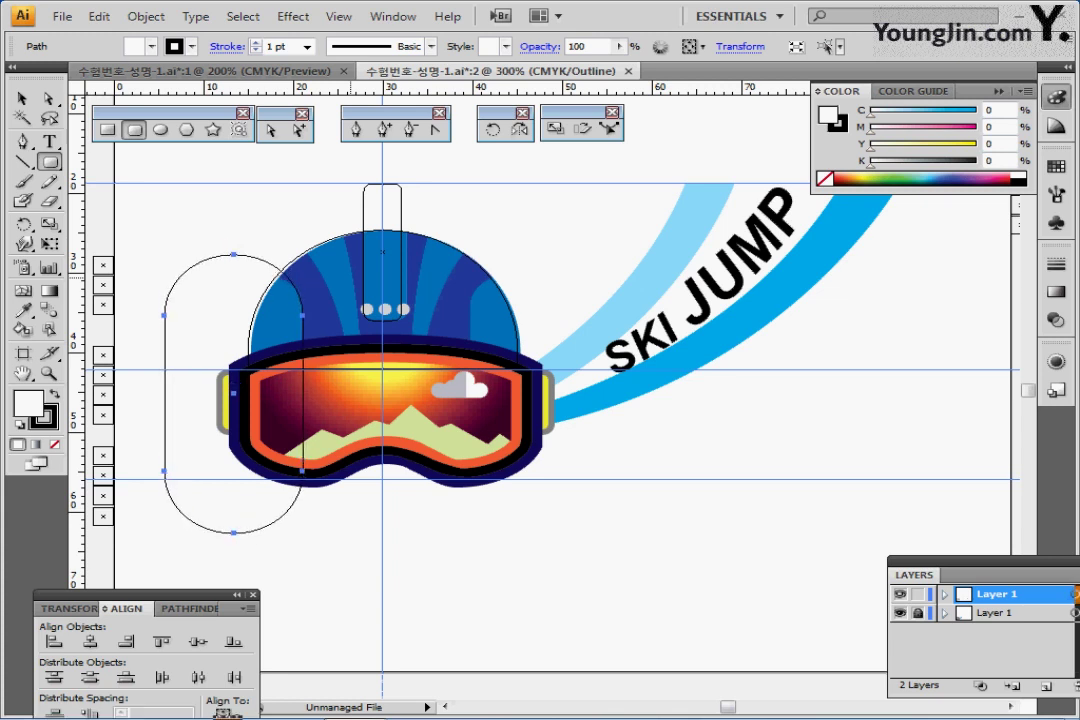
key("Up")
key("Down")
key("Down")
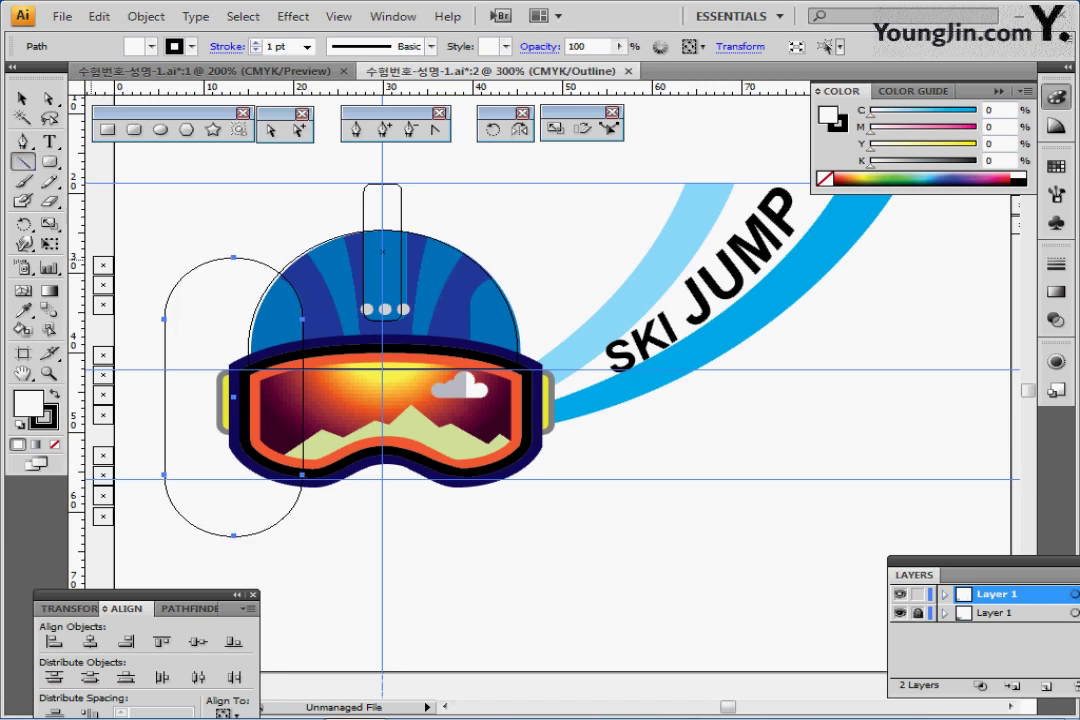
Draw two unfilled arcs with the Arc tool along the edges of the helmet's left inner blue stripe
left_click(22, 162)
left_click(95, 185)
left_click_drag(248, 211, 225, 210)
left_click_drag(357, 404, 289, 177)
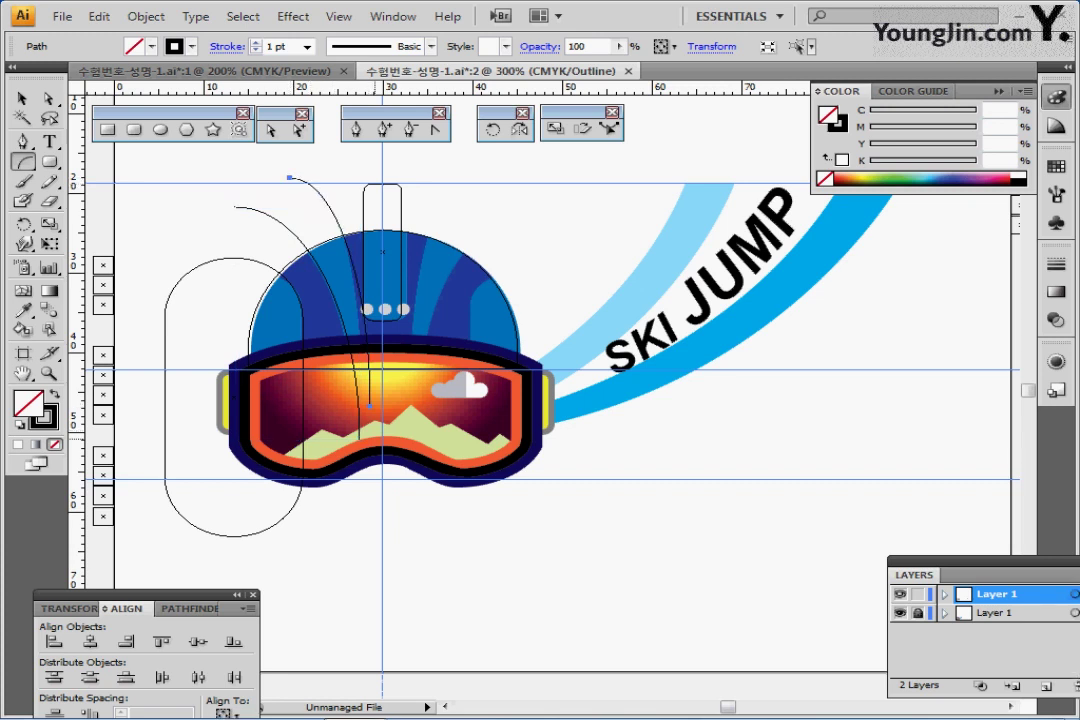
Rotate the outer left arc slightly clockwise and nudge it left onto the stripe's outer edge
left_click(360, 437, "ctrl")
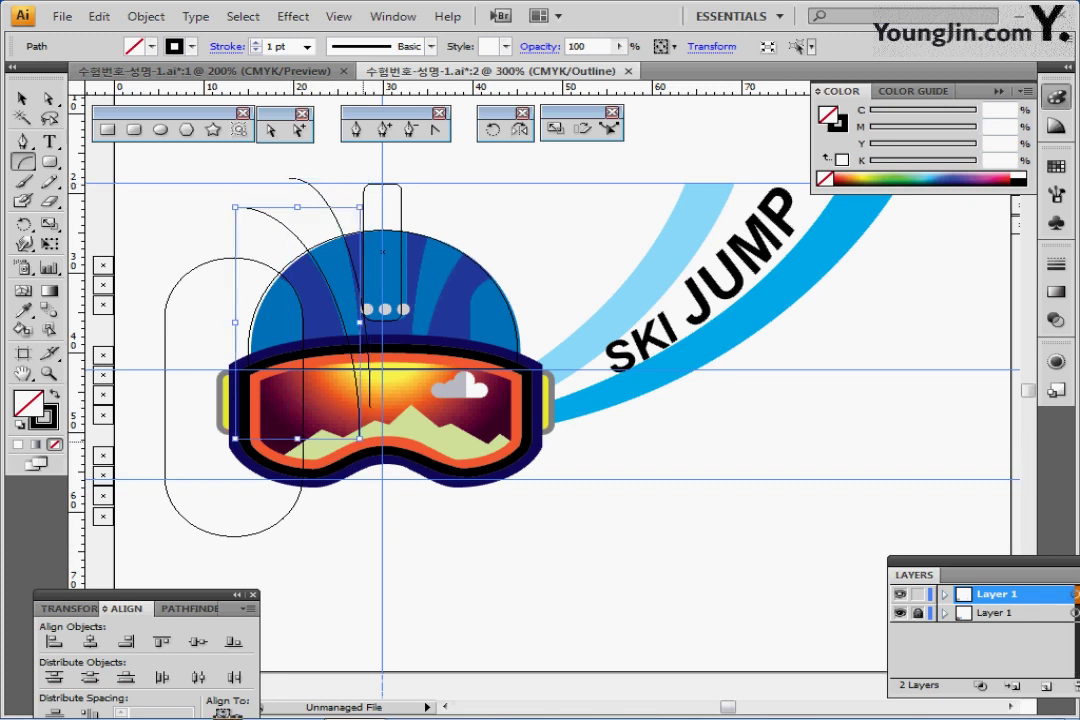
left_click_drag(367, 441, 361, 443)
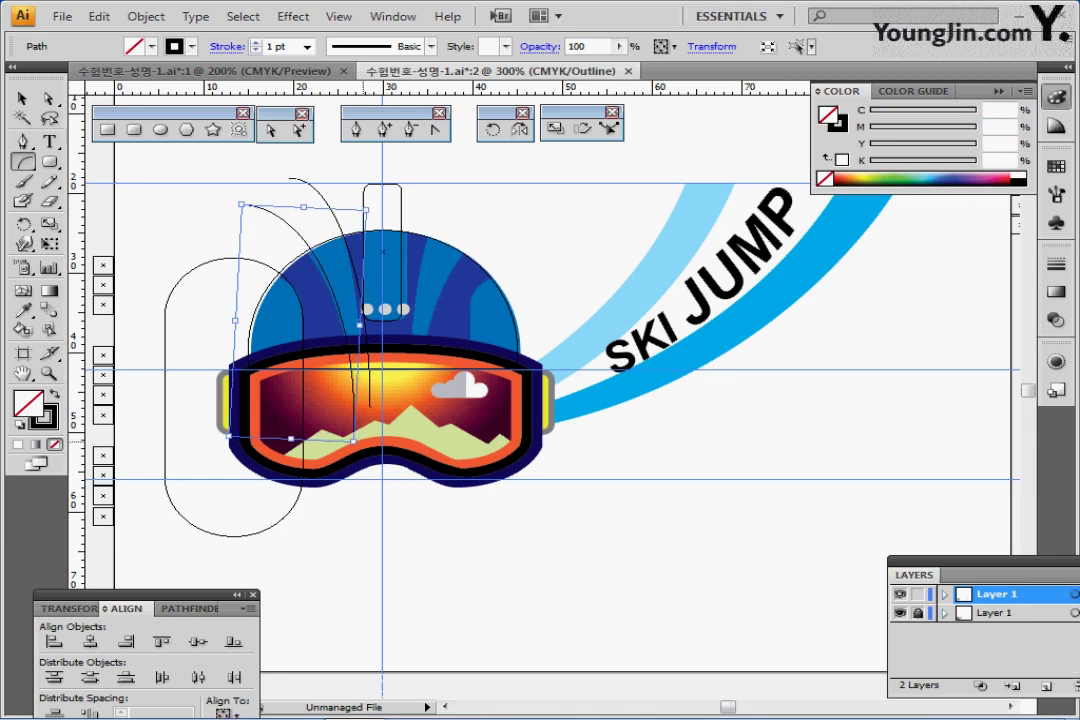
key("Left")
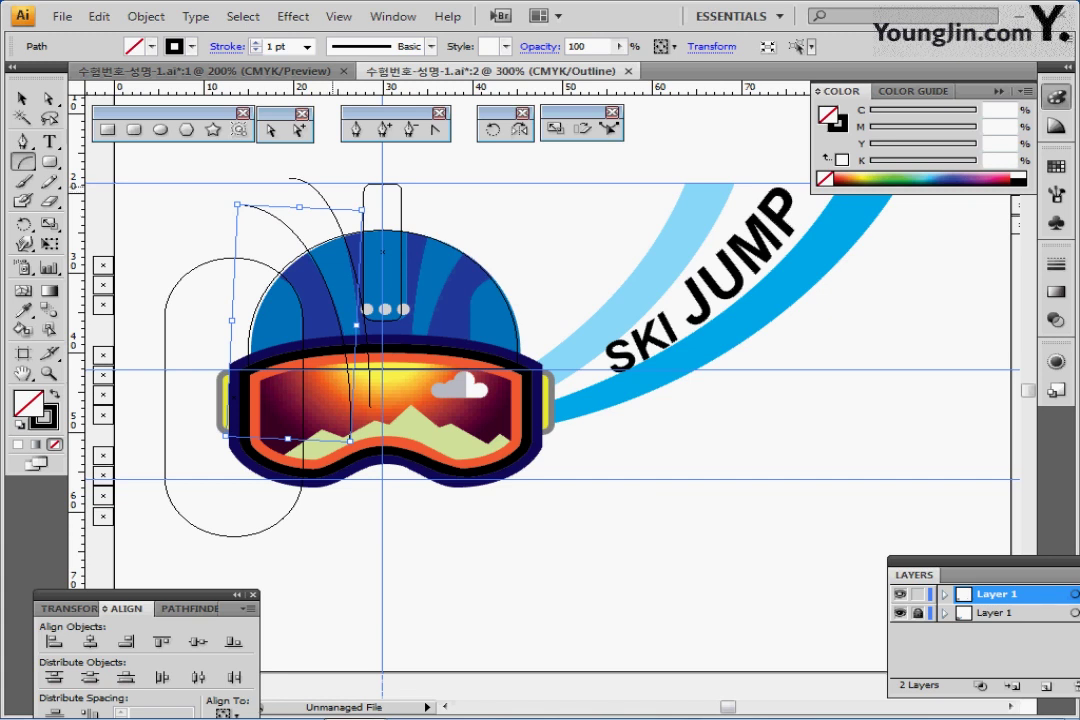
Rotate the inner left arc slightly, nudge it left onto the stripe's inner edge, and clear the selection
left_click(313, 188, "ctrl")
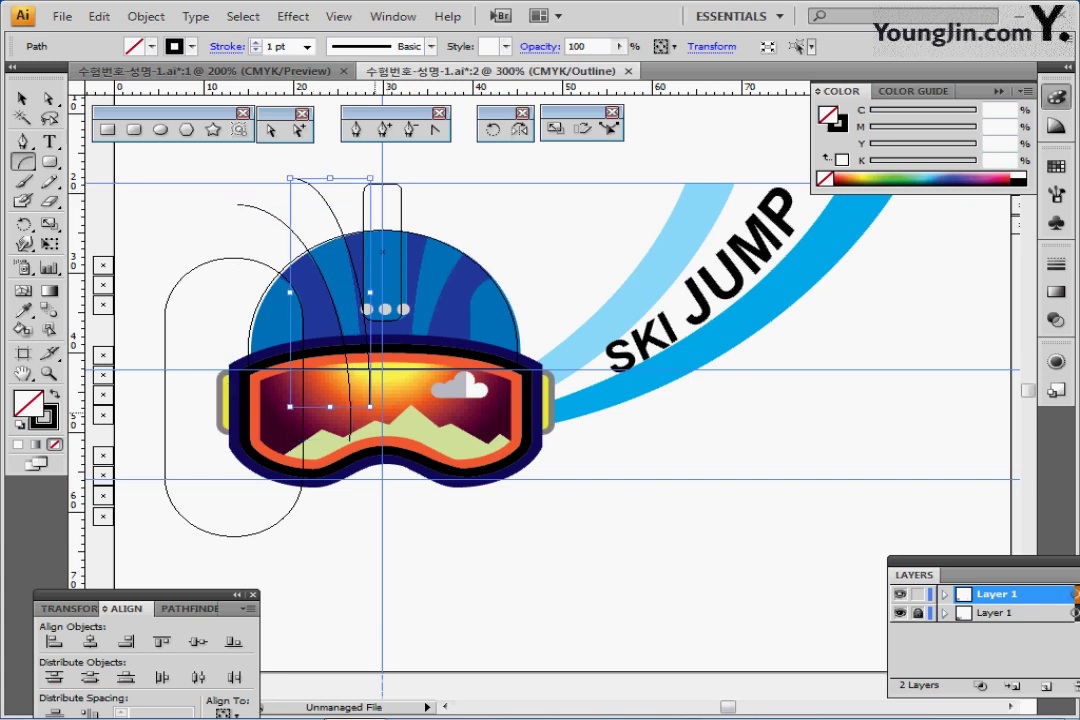
left_click_drag(376, 412, 372, 413)
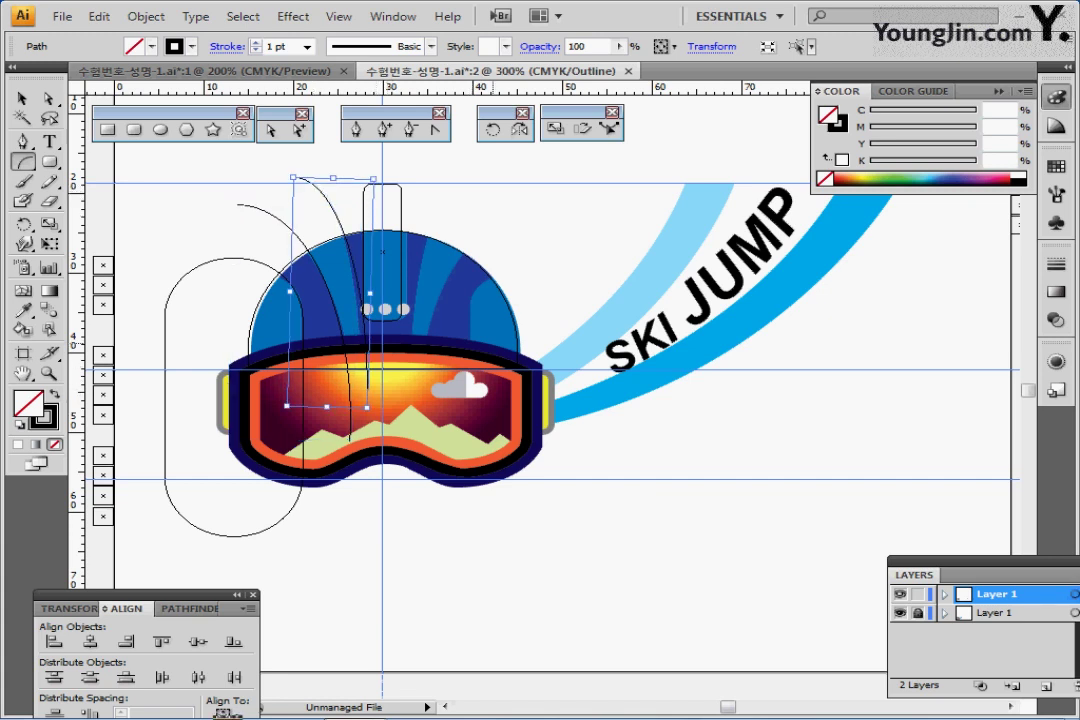
key("Left")
key("Left")
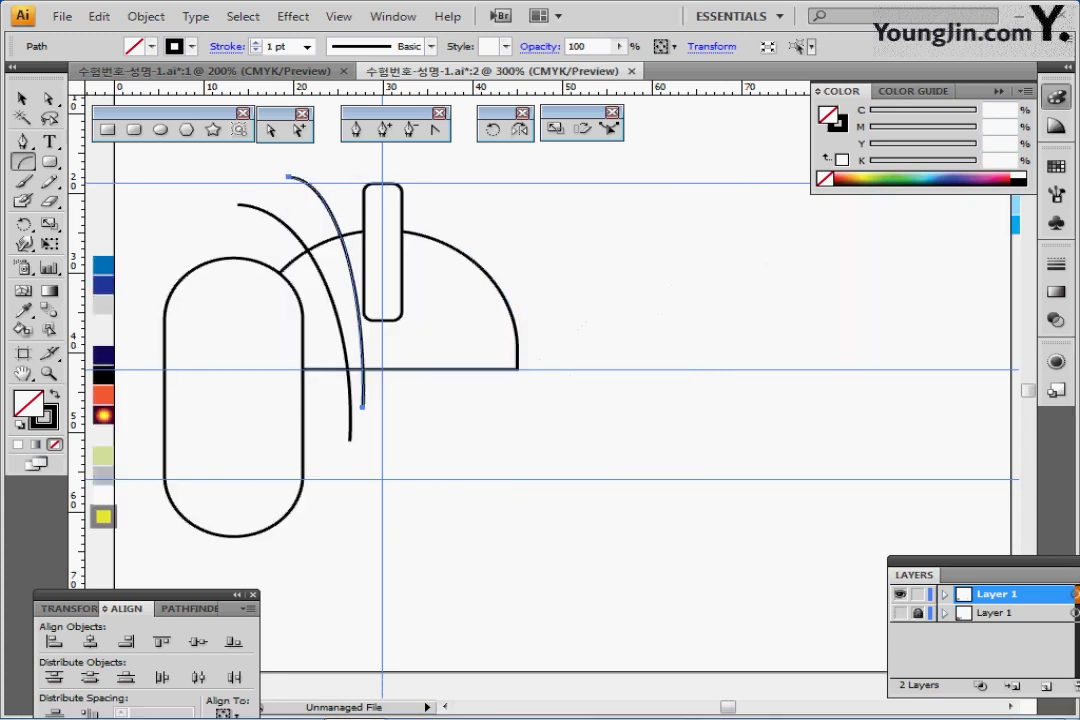
left_click(584, 474, "ctrl")
Reflect a copy of the tall rounded rectangle and both left arcs across the vertical centre guide, using the Vertical axis
left_click_drag(412, 457, 437, 482)
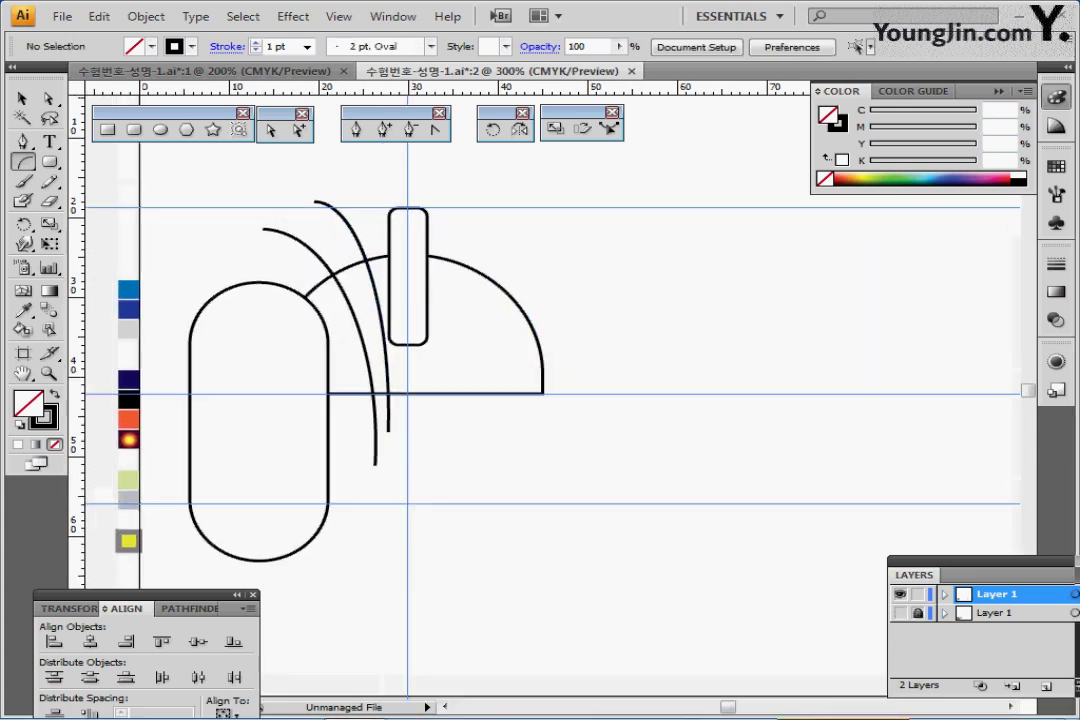
left_click_drag(227, 187, 278, 323)
left_click_drag(333, 186, 317, 214)
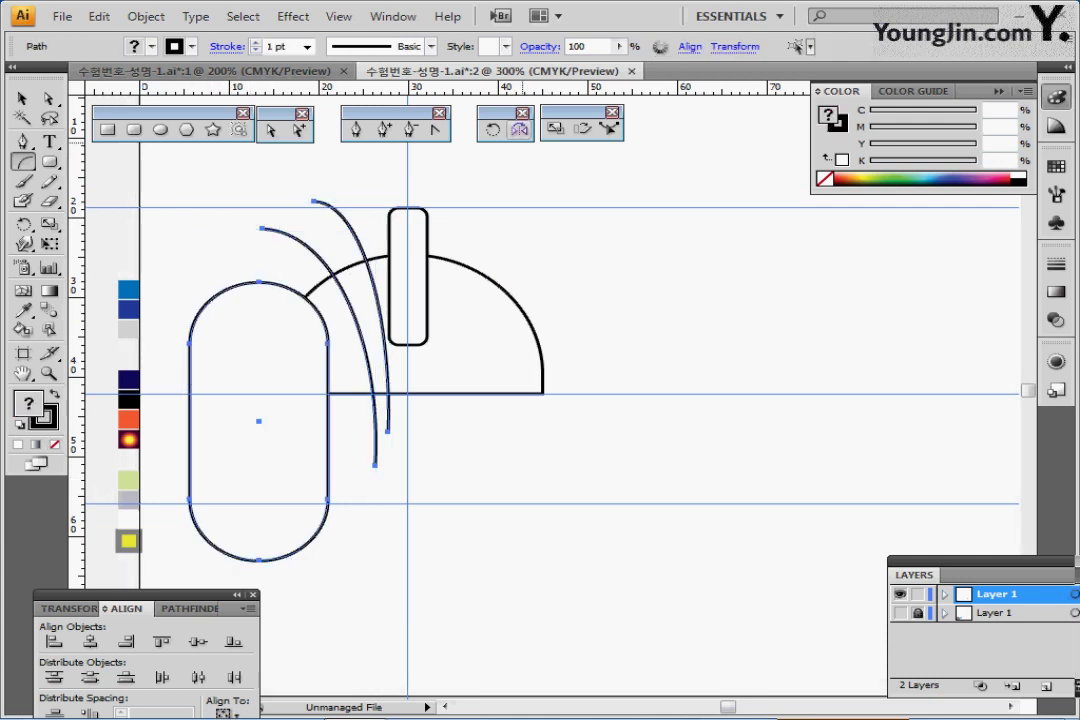
left_click(519, 129)
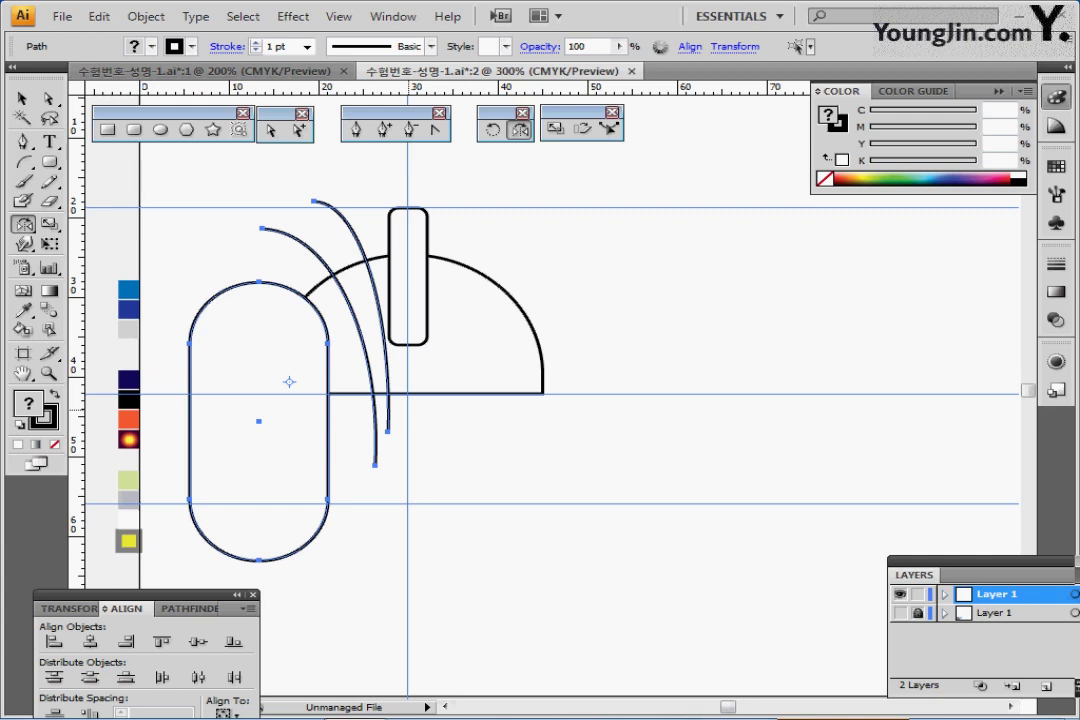
left_click(406, 400, "alt")
left_click_drag(450, 268, 578, 215)
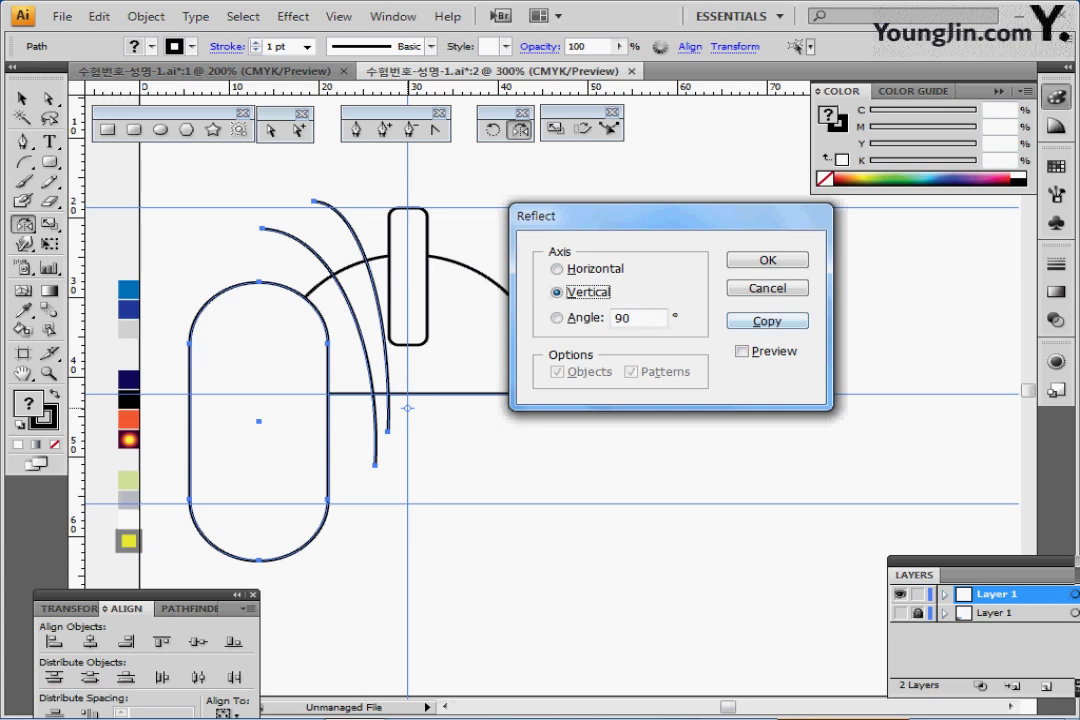
left_click(767, 321)
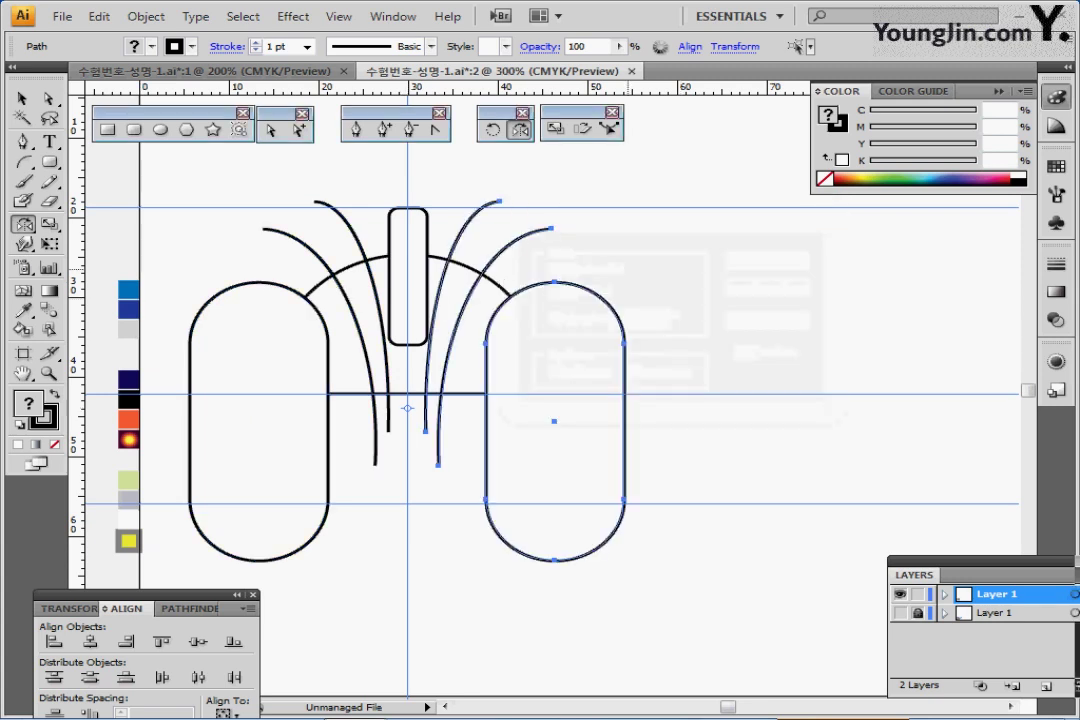
key("ctrl+shift+a")
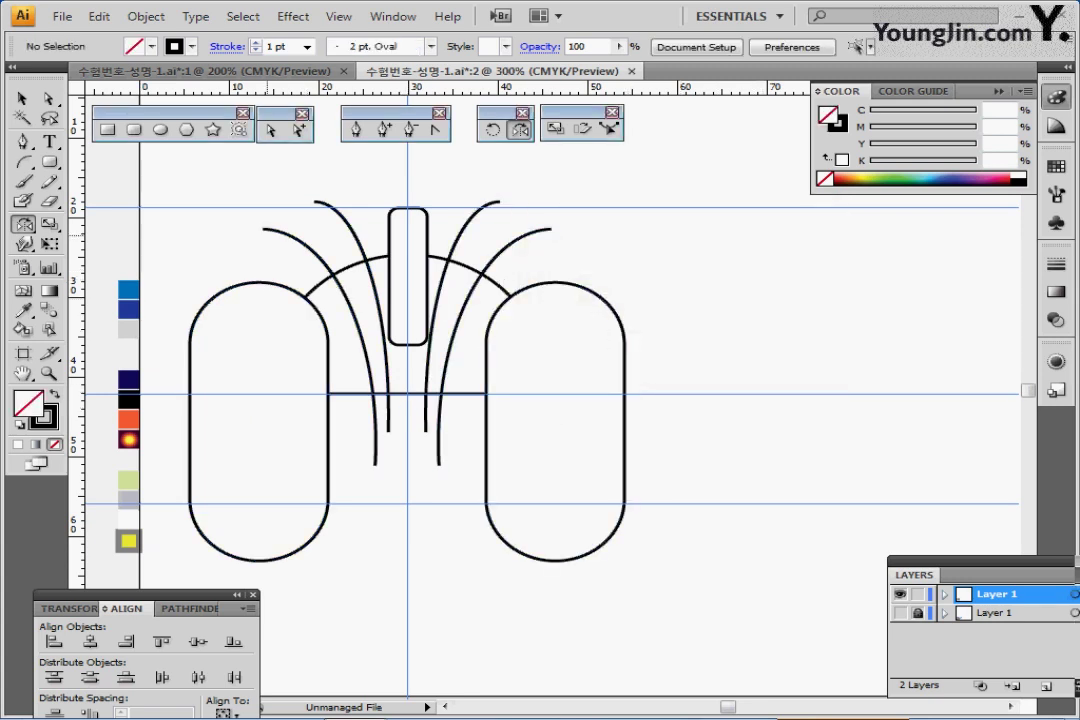
Try to split all the artwork with Pathfinder Divide and ungroup the pieces
key("ctrl+a")
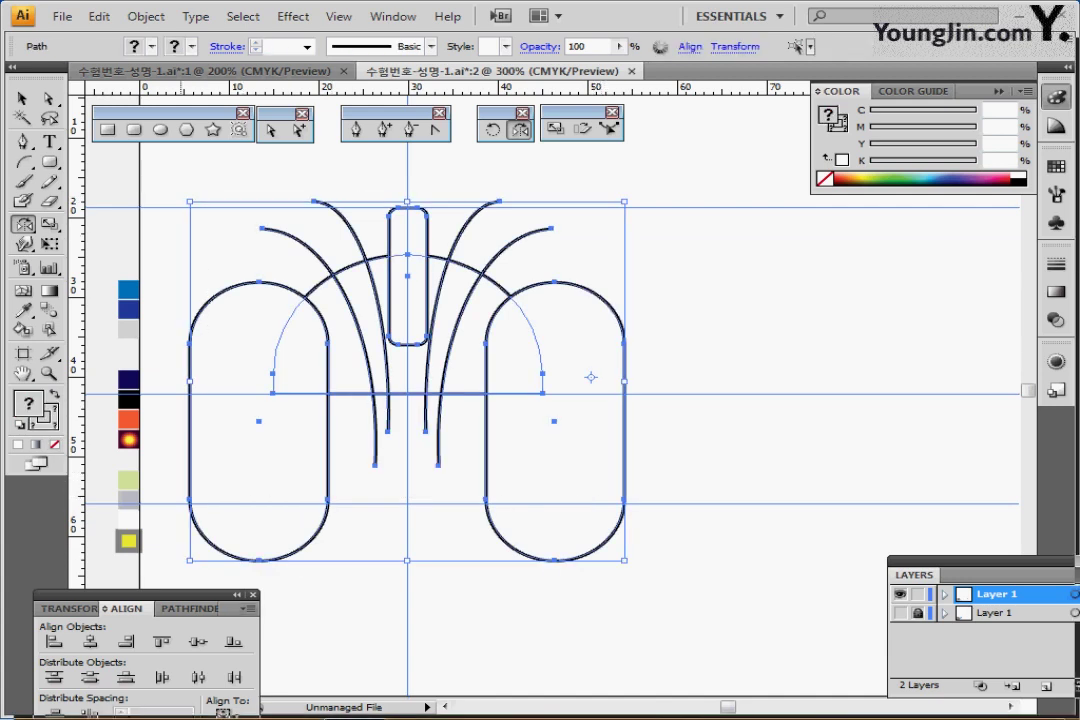
left_click(187, 609)
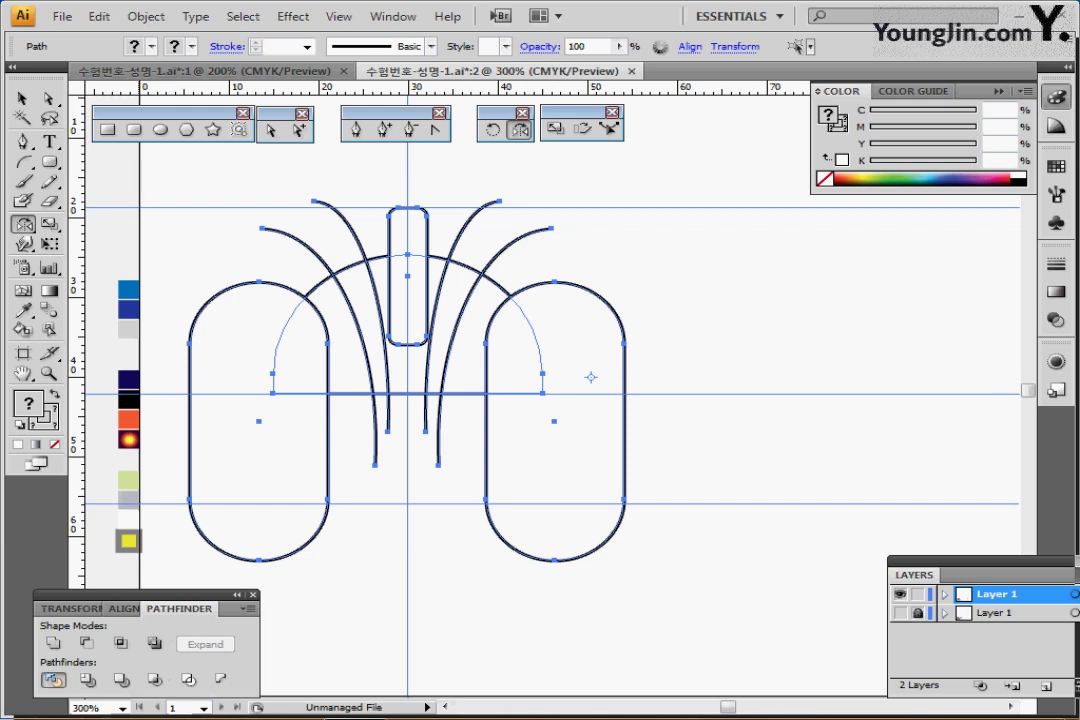
left_click(54, 680)
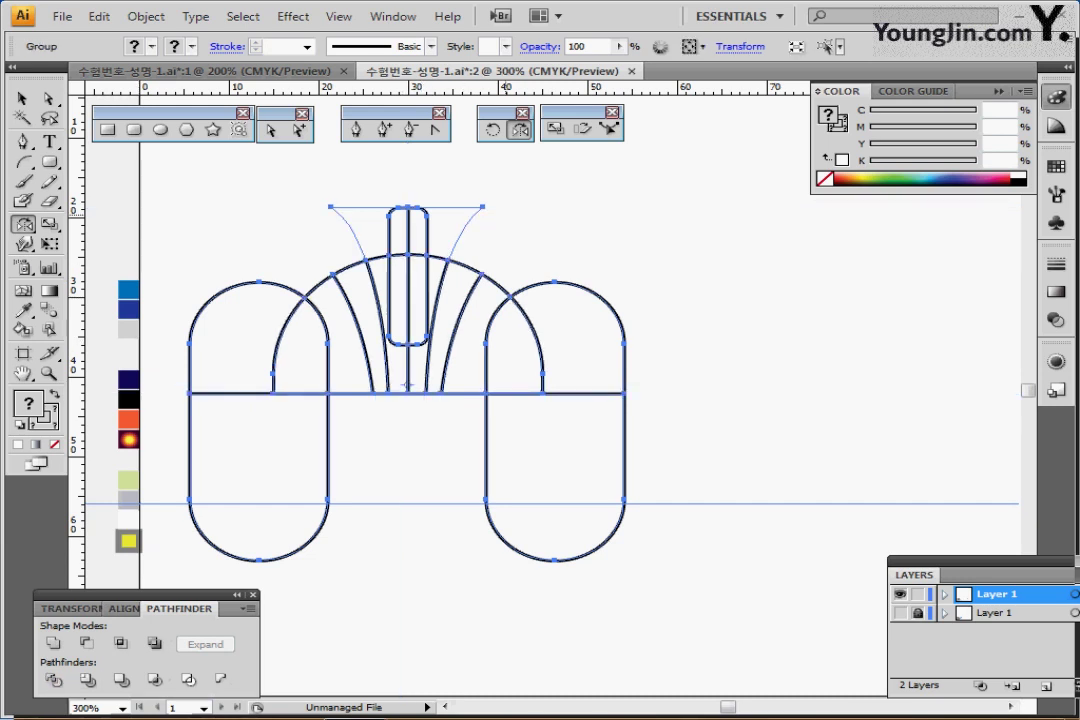
key("ctrl+shift+g")
key("ctrl+z")
key("ctrl+z")
Select the four arcs on both sides of the dome and lock the guides
left_click(258, 181, "ctrl")
left_click_drag(258, 181, 345, 243)
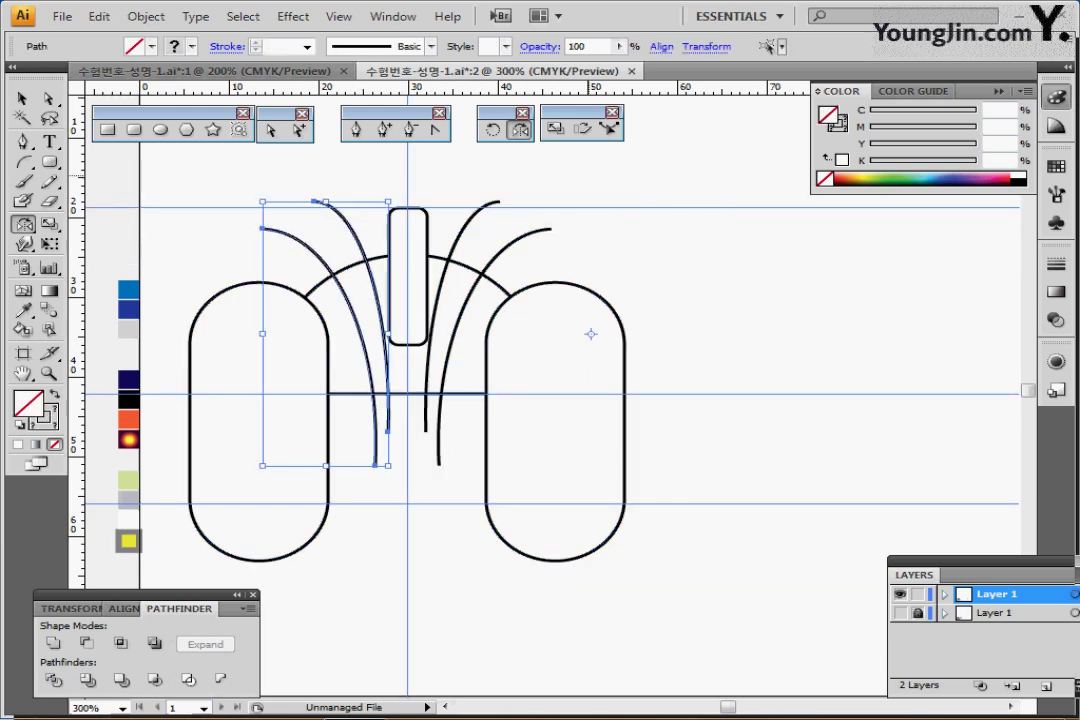
left_click_drag(587, 175, 488, 245)
left_click_drag(587, 245, 587, 245)
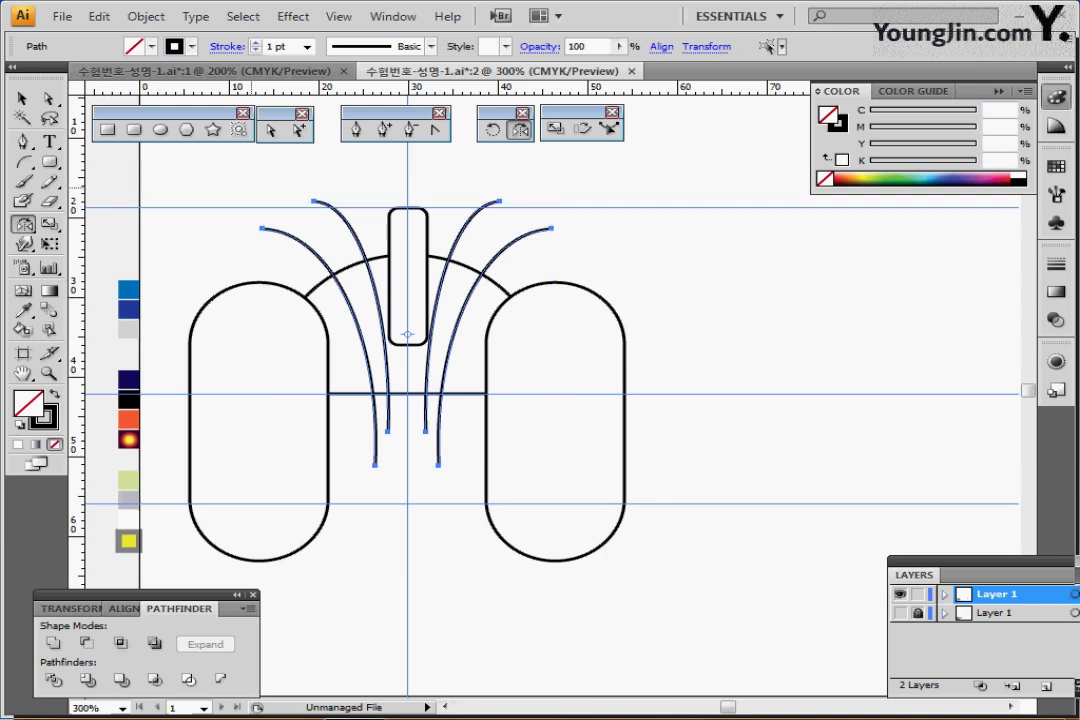
left_click_drag(241, 169, 330, 250)
left_click_drag(499, 164, 575, 238)
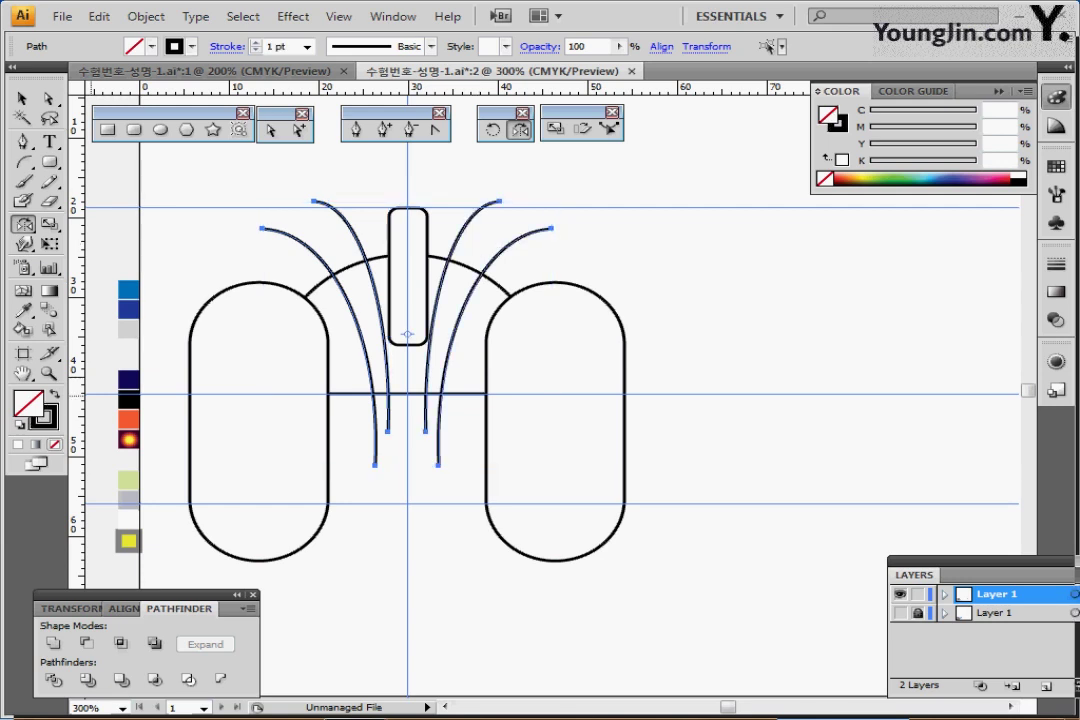
left_click(338, 16)
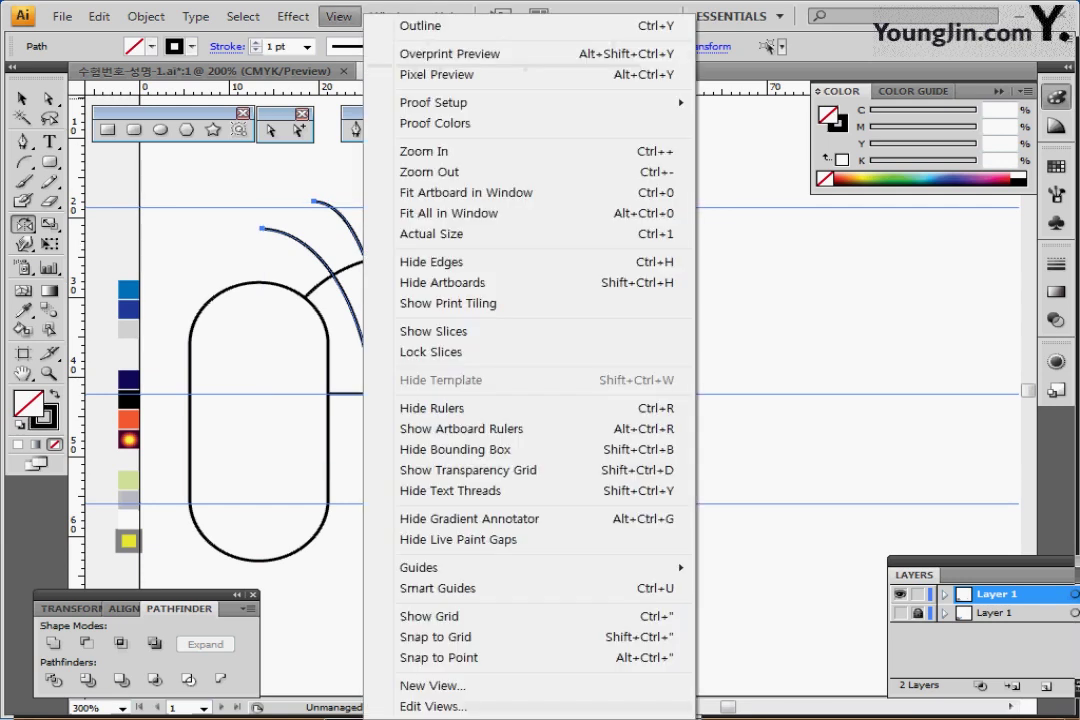
mouse_move(560, 567)
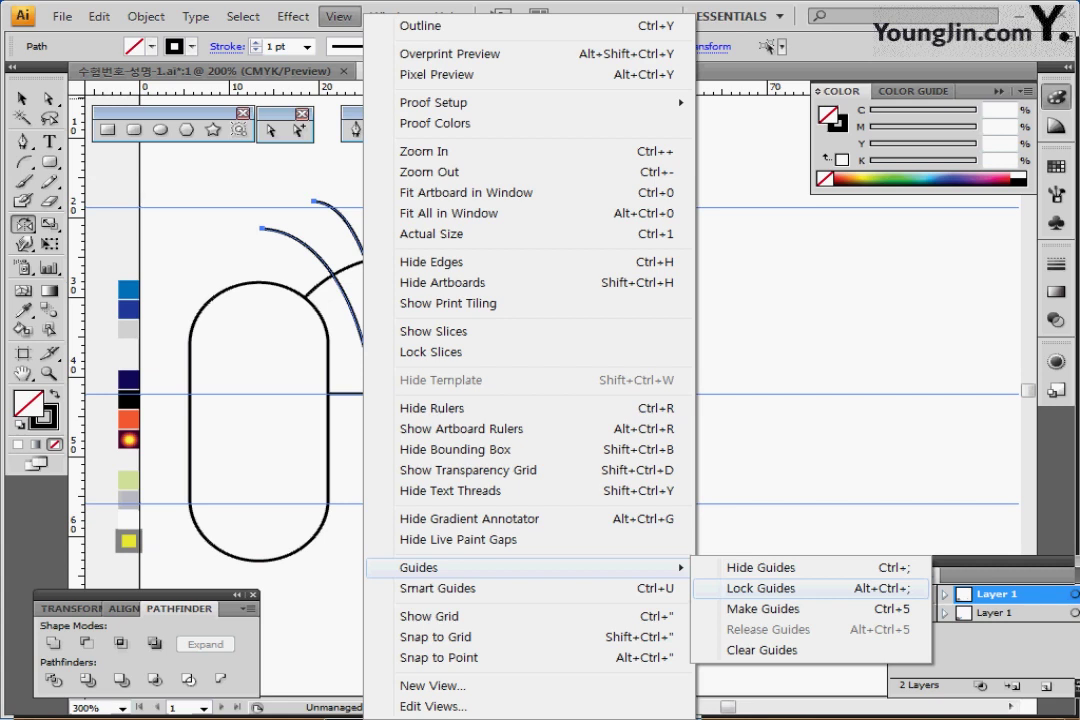
left_click(760, 588)
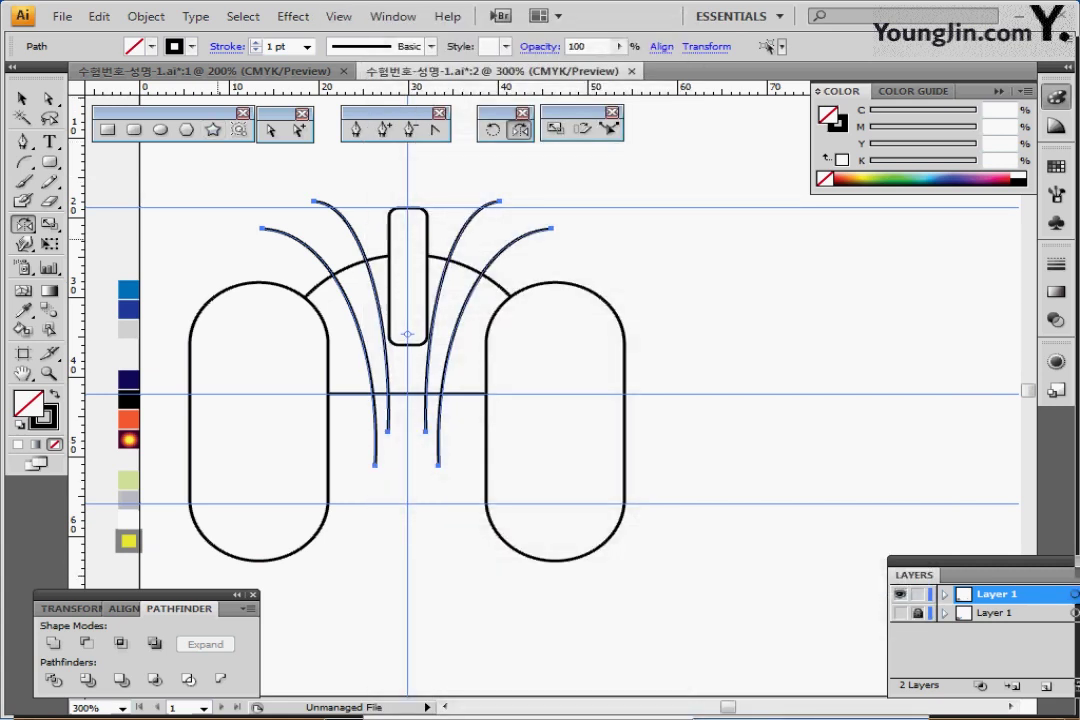
Split all the helmet shapes and arcs with Pathfinder Divide and isolate the resulting group
left_click_drag(213, 182, 562, 340)
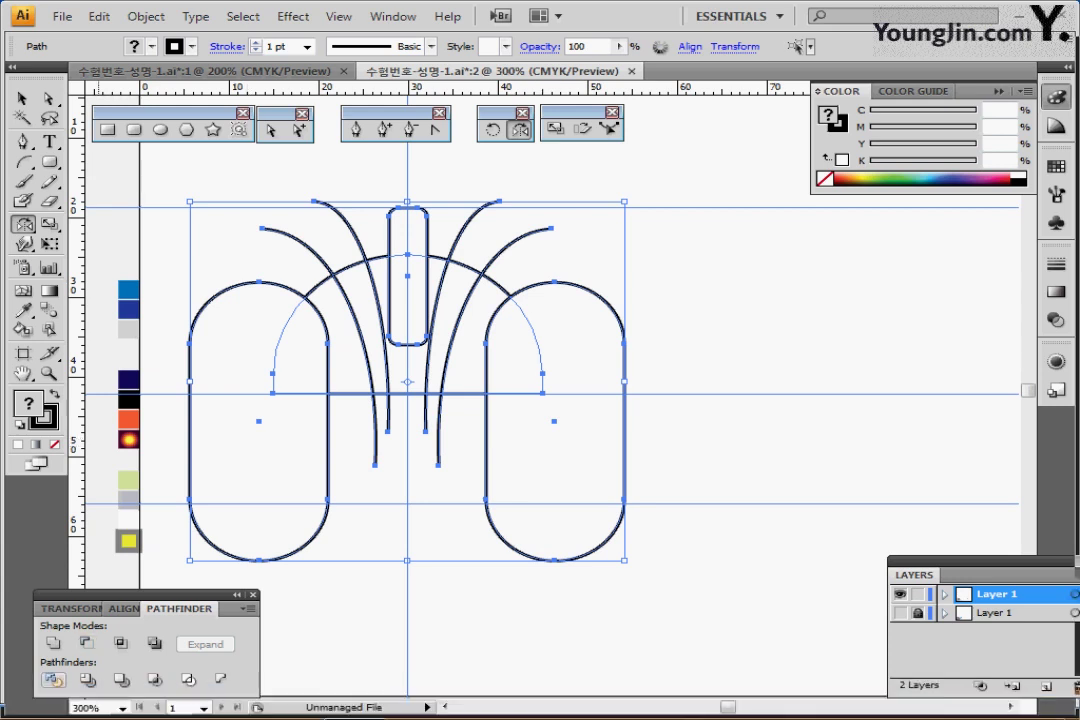
left_click(86, 643)
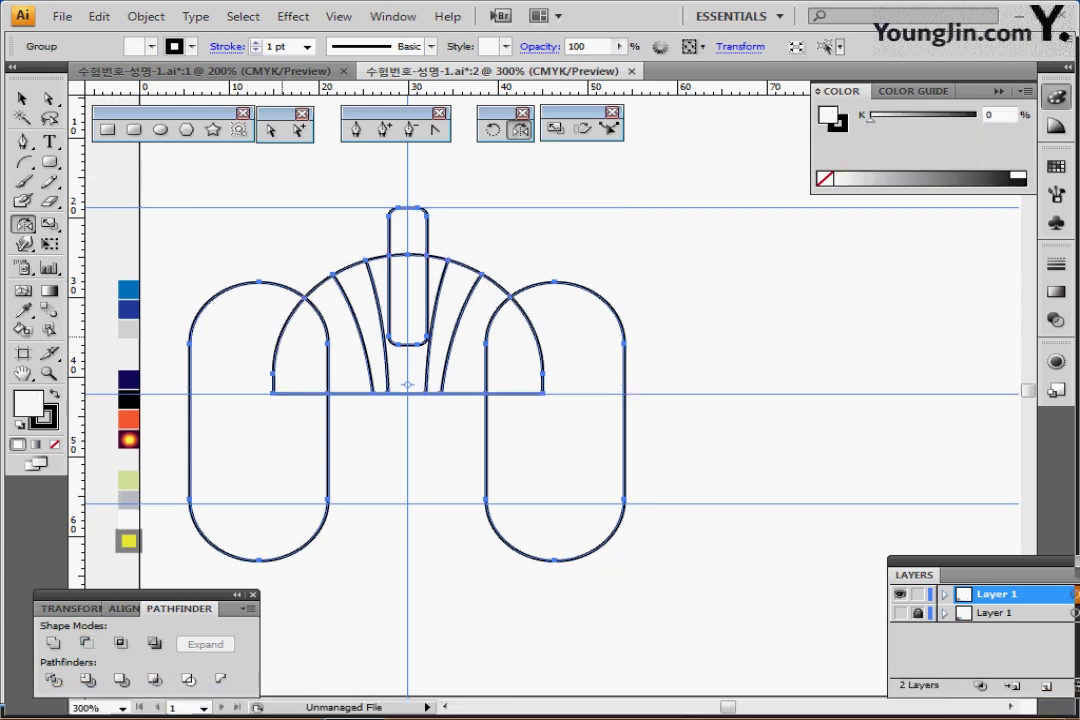
key("ctrl")
double_click(282, 332)
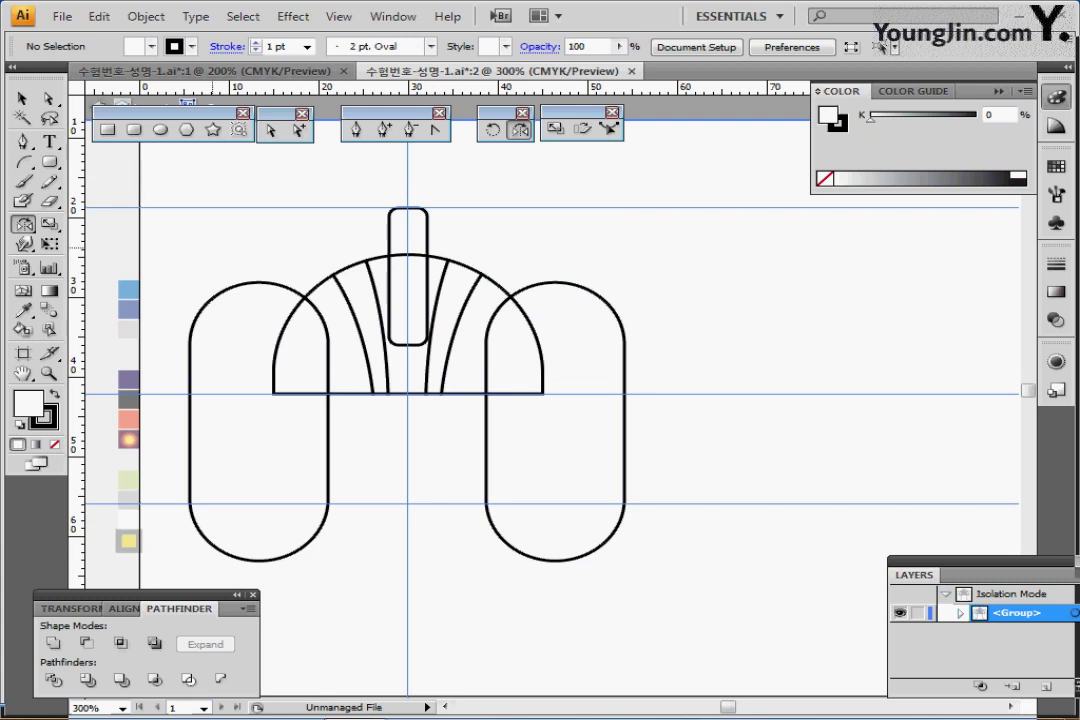
Delete the pieces of the three rounded rectangles that lie outside the helmet dome
left_click_drag(210, 242, 229, 302)
left_click_drag(396, 170, 414, 240)
left_click_drag(552, 245, 576, 300)
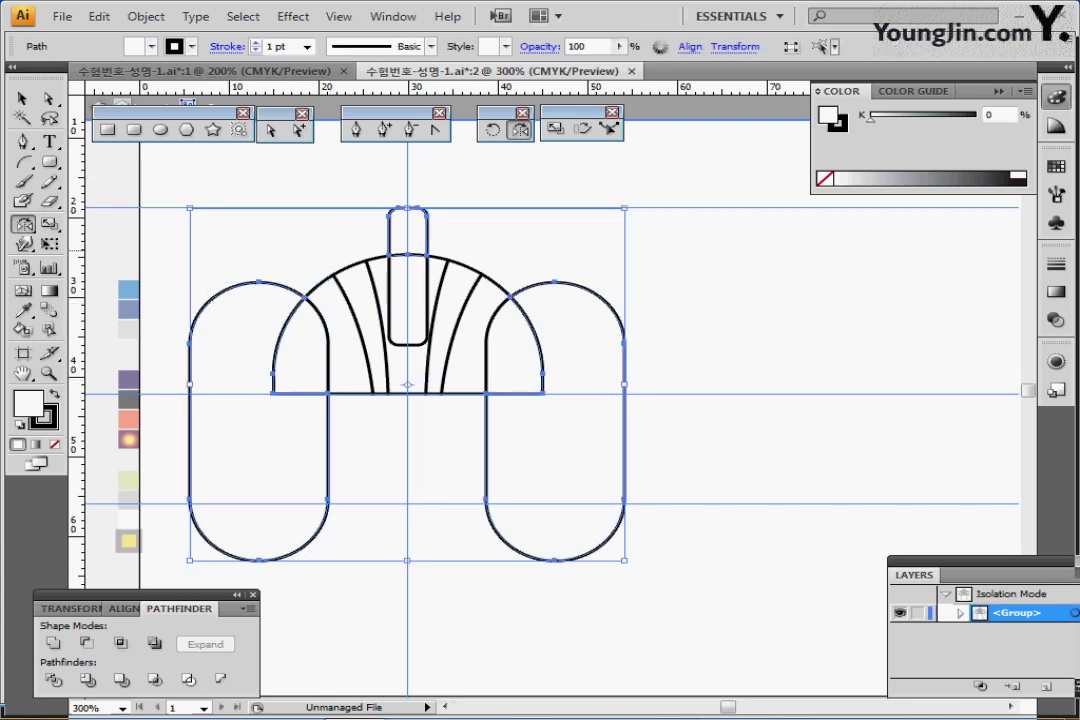
key("Delete")
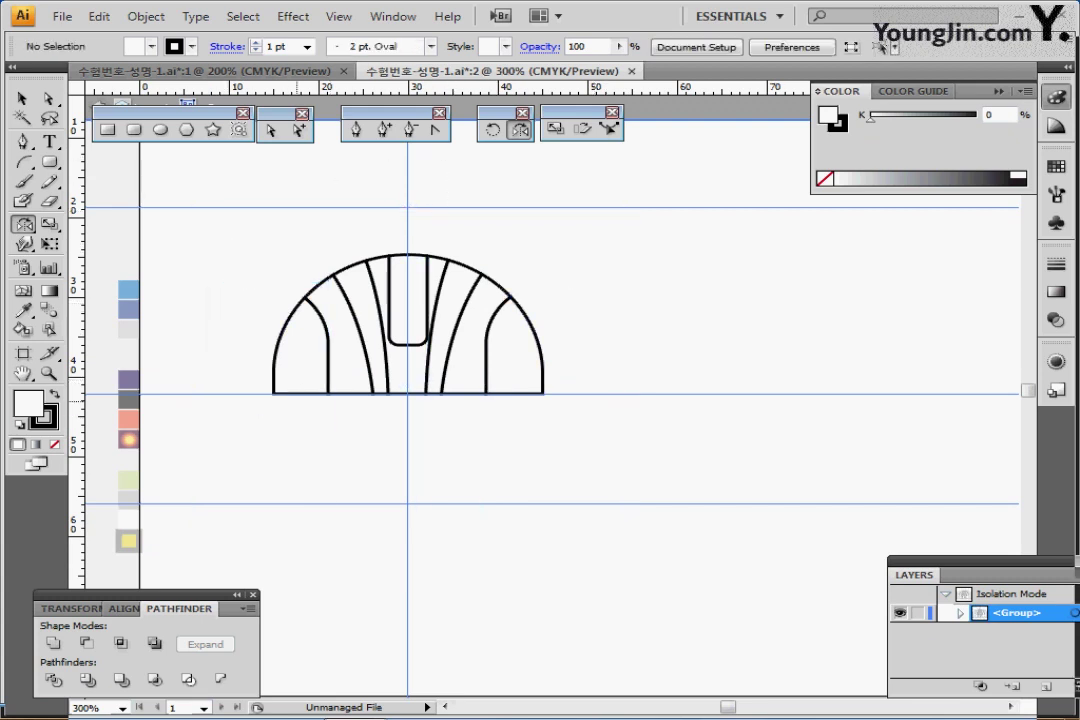
Fill all the dome pieces with the lighter blue swatch (C 100, M 50), without a stroke, and clear the selection
key("ctrl+a")
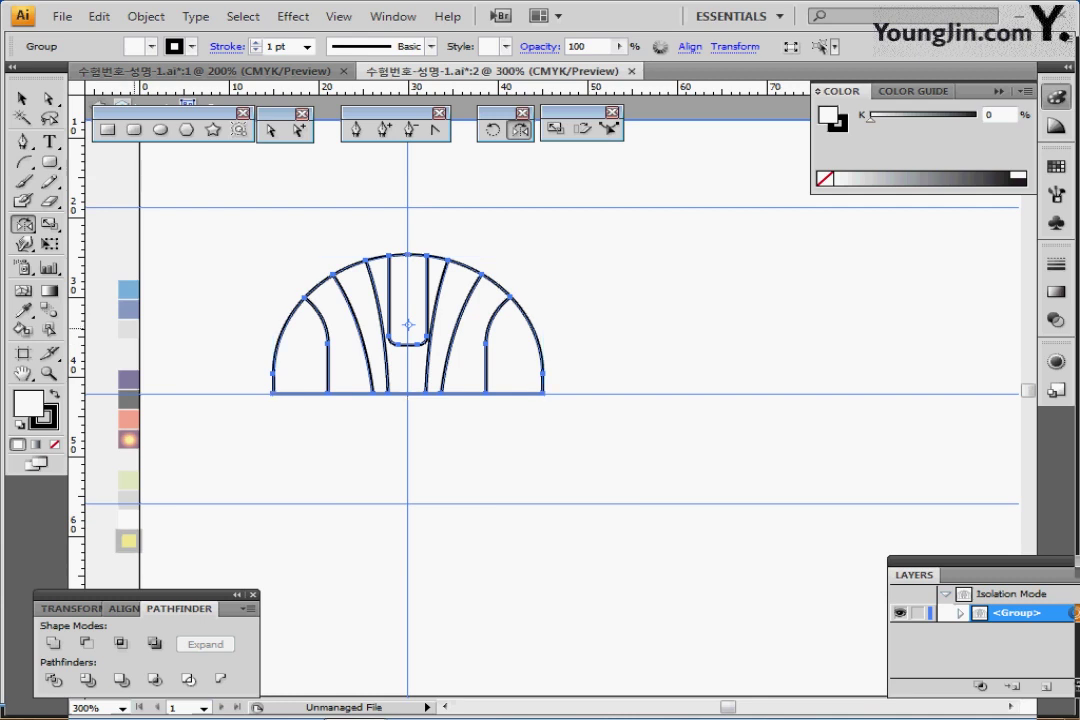
key("i")
left_click(127, 292)
key("ctrl+shift+a")
Recolour the alternate dome panels, including the central area around the rounded strip, with the dark blue swatch (C 100, M 90)
left_click(341, 358, "ctrl")
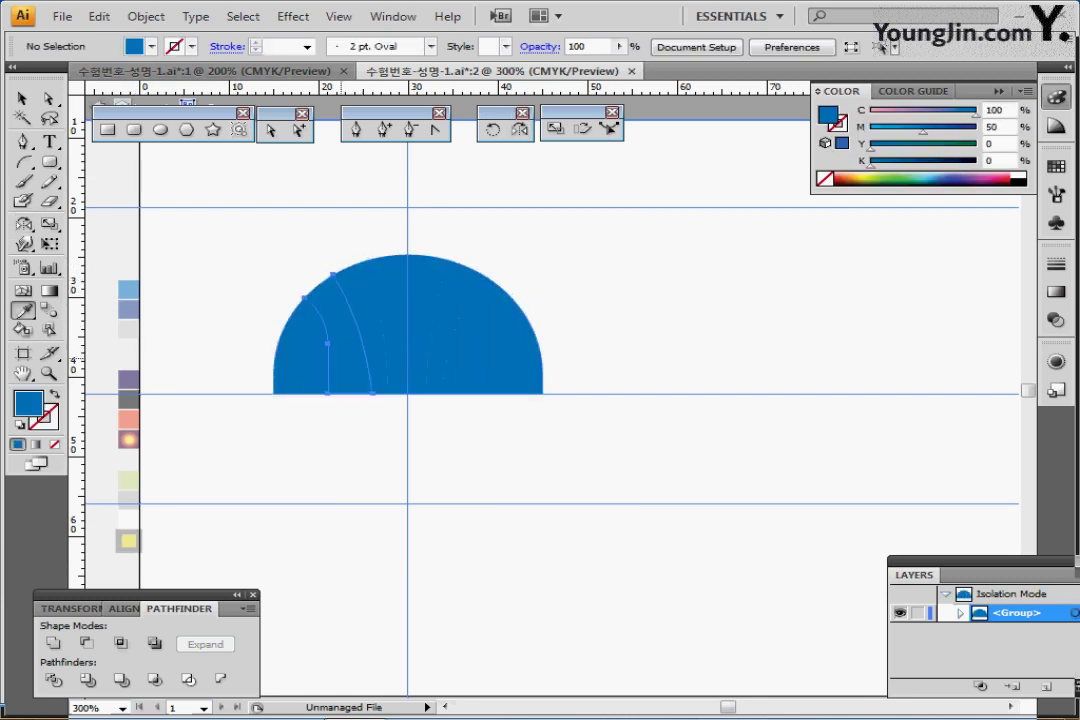
left_click(407, 374, "ctrl+shift")
left_click(468, 377, "ctrl+shift")
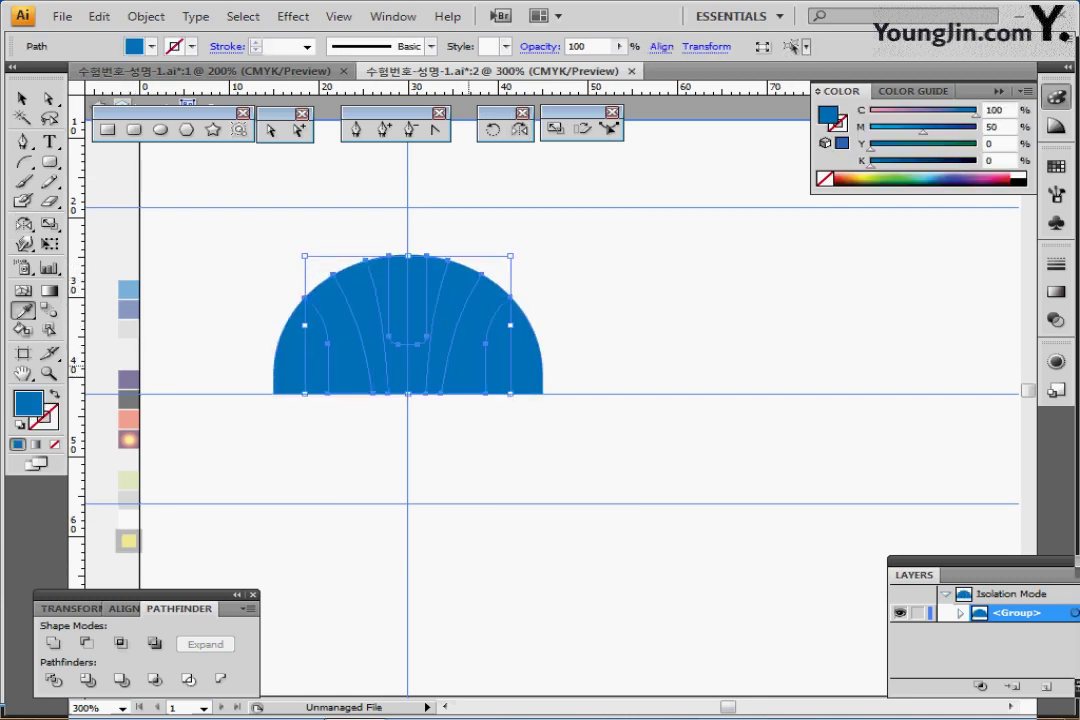
left_click(131, 309)
key("ctrl+shift+a")
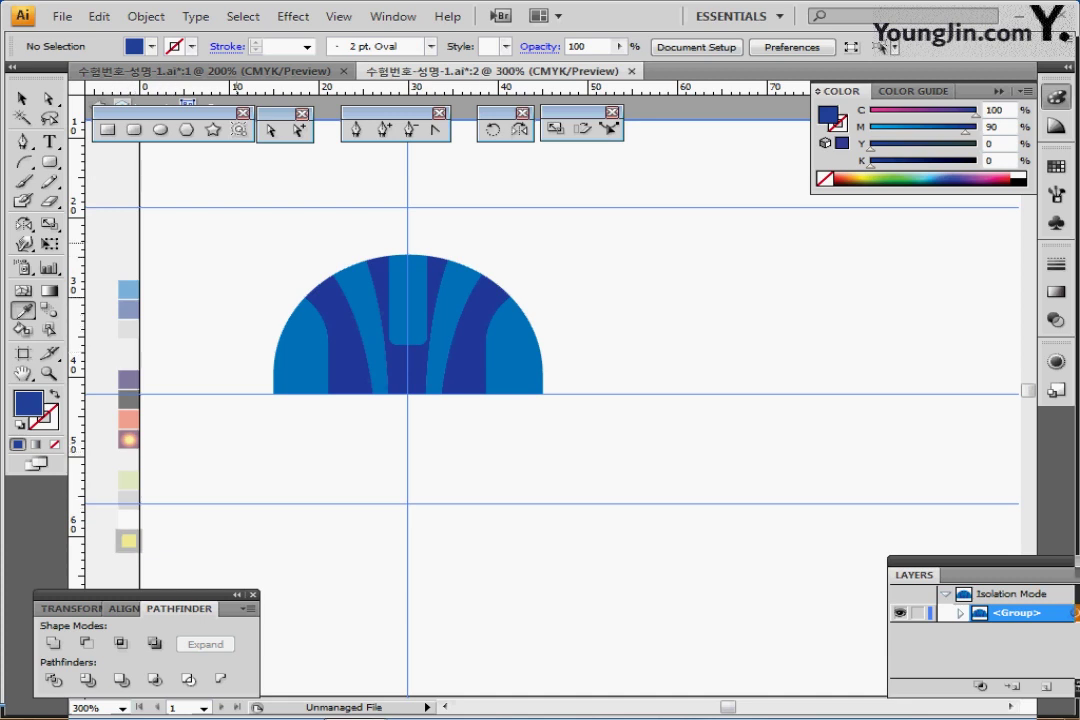
Leave the group's isolation and sample the light grey swatch (K 20) as the current fill
double_click(197, 243, "ctrl")
left_click(129, 329, "ctrl")
left_click(197, 258, "ctrl")
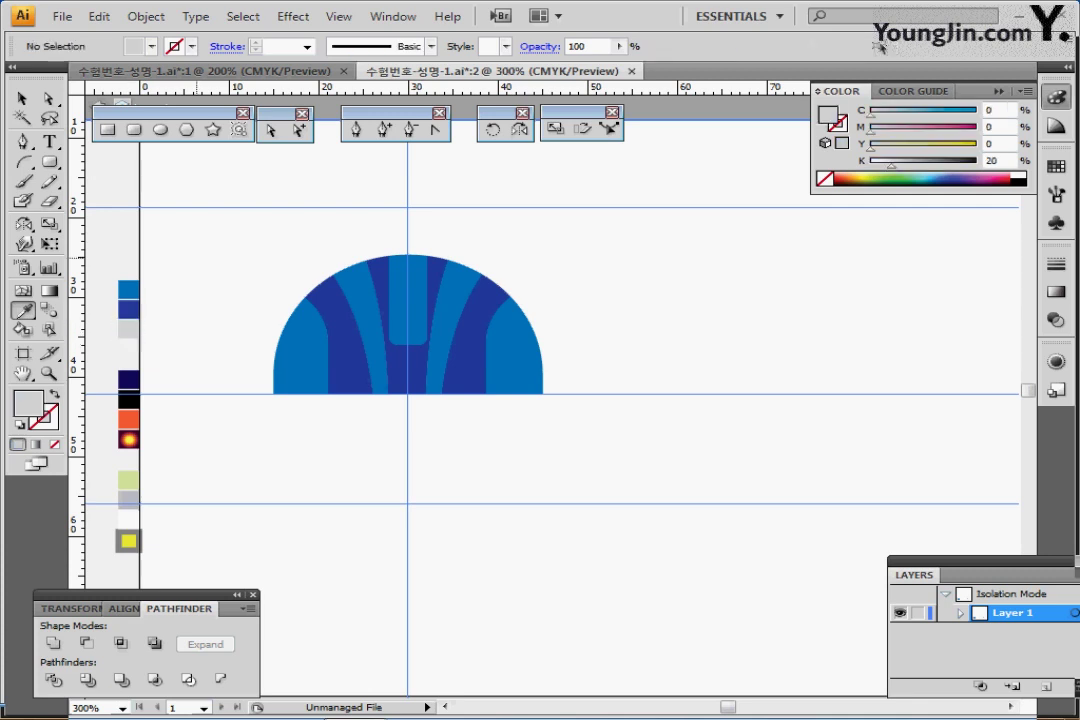
left_click(420, 373, "ctrl")
left_click(468, 371, "ctrl")
Draw a small light grey circle over the lower-left edge of the dome's central rounded strip and nudge it down
left_click_drag(500, 372, 341, 365)
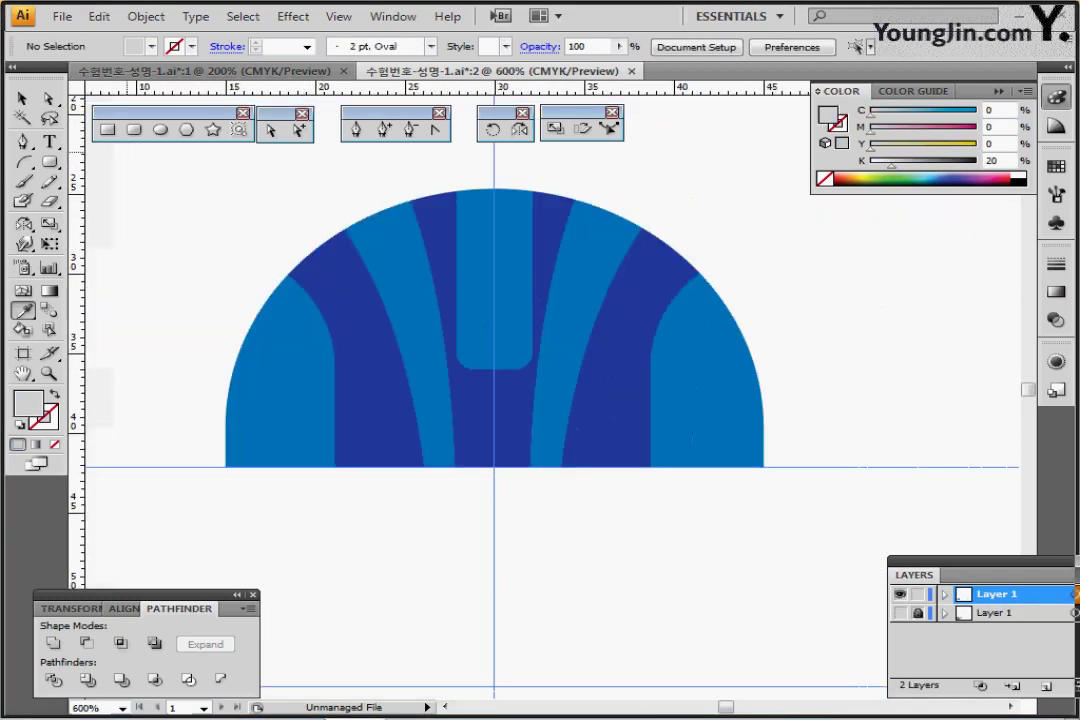
key("l")
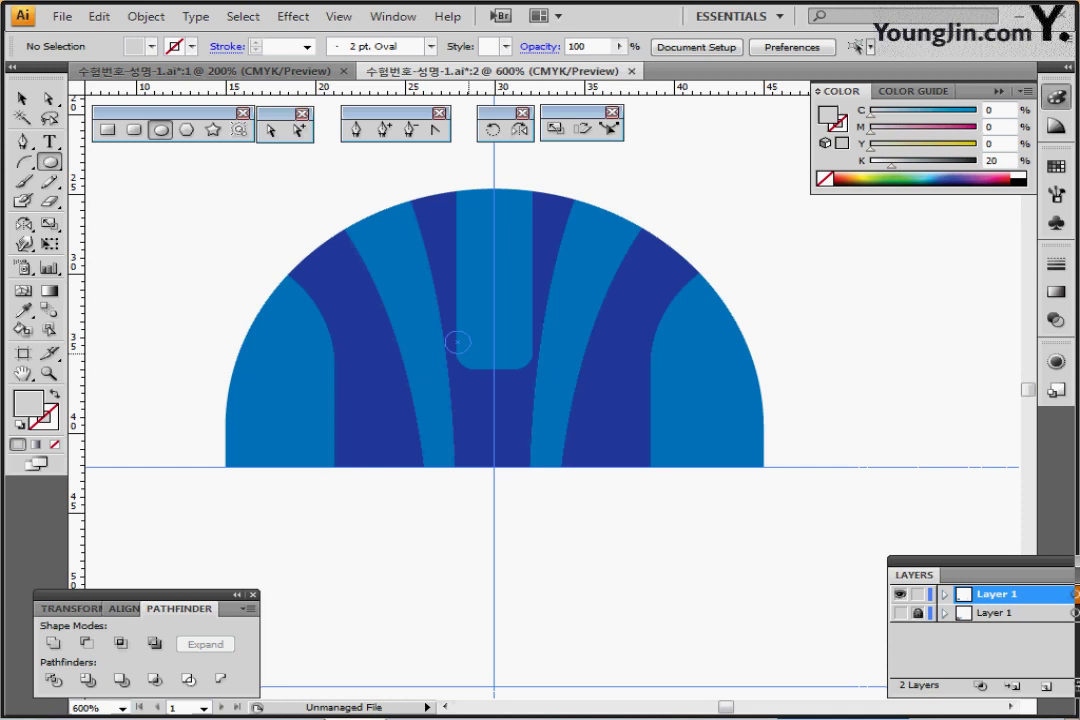
left_click_drag(456, 342, 463, 349)
key("Down")
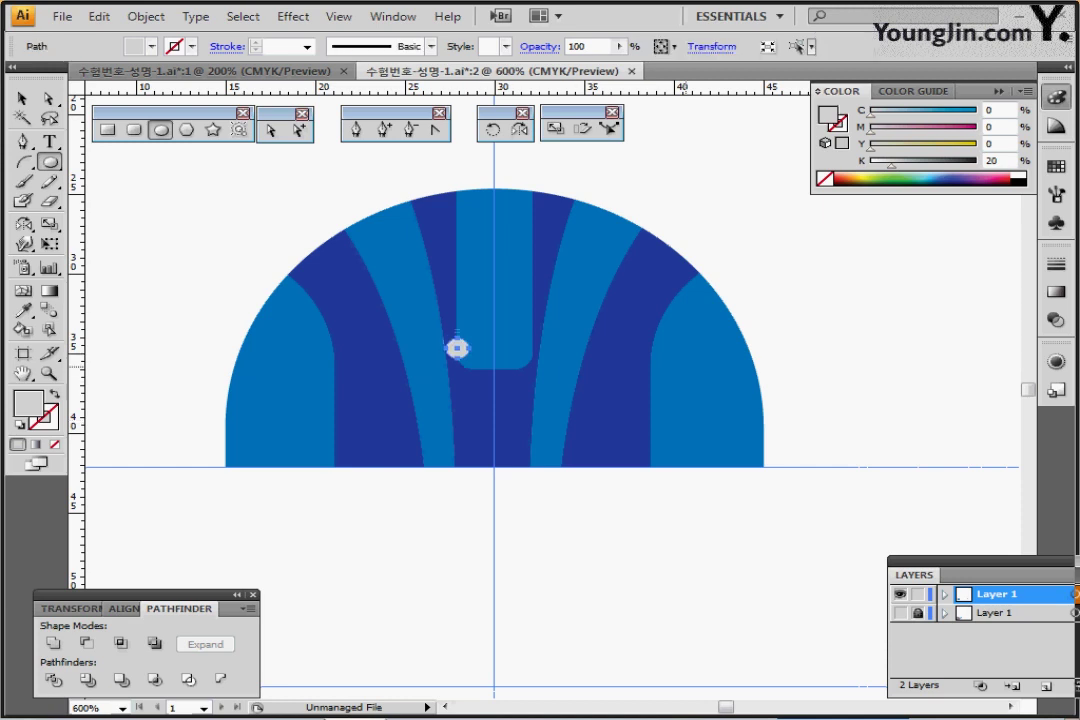
Copy the light grey circle onto the vertical centre guide, repeat the copy once to the right, and clear the selection
key("ctrl")
key("ctrl")
left_click_drag(457, 348, 494, 348)
left_click_drag(493, 347, 493, 347)
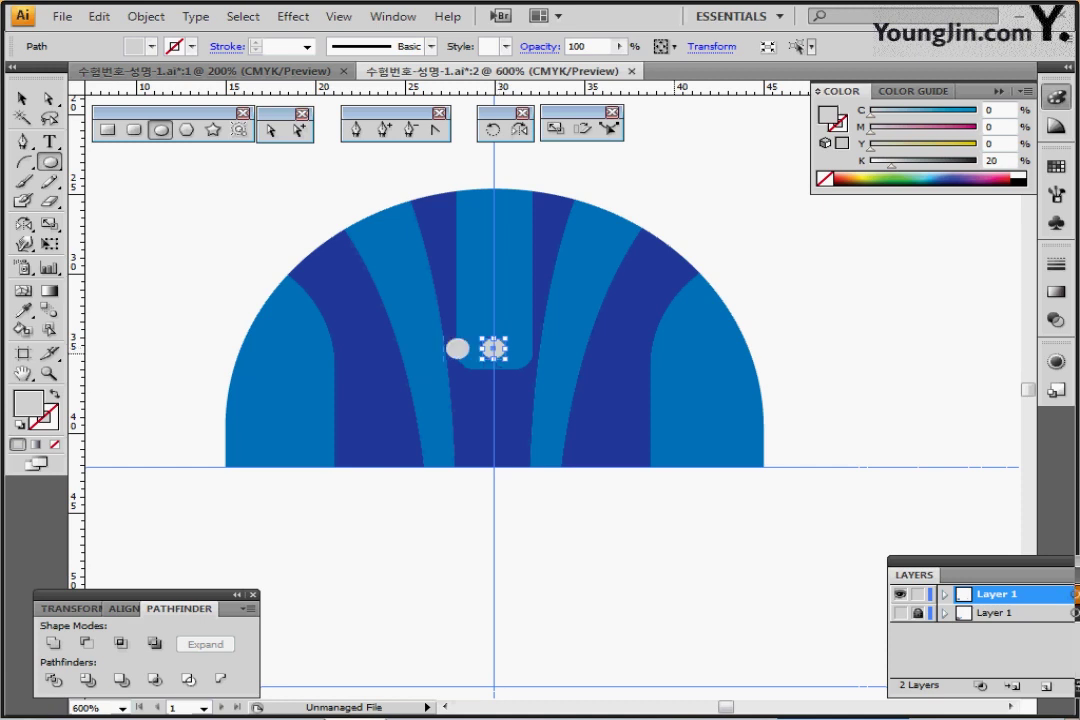
key("ctrl+d")
key("ctrl+shift+a")
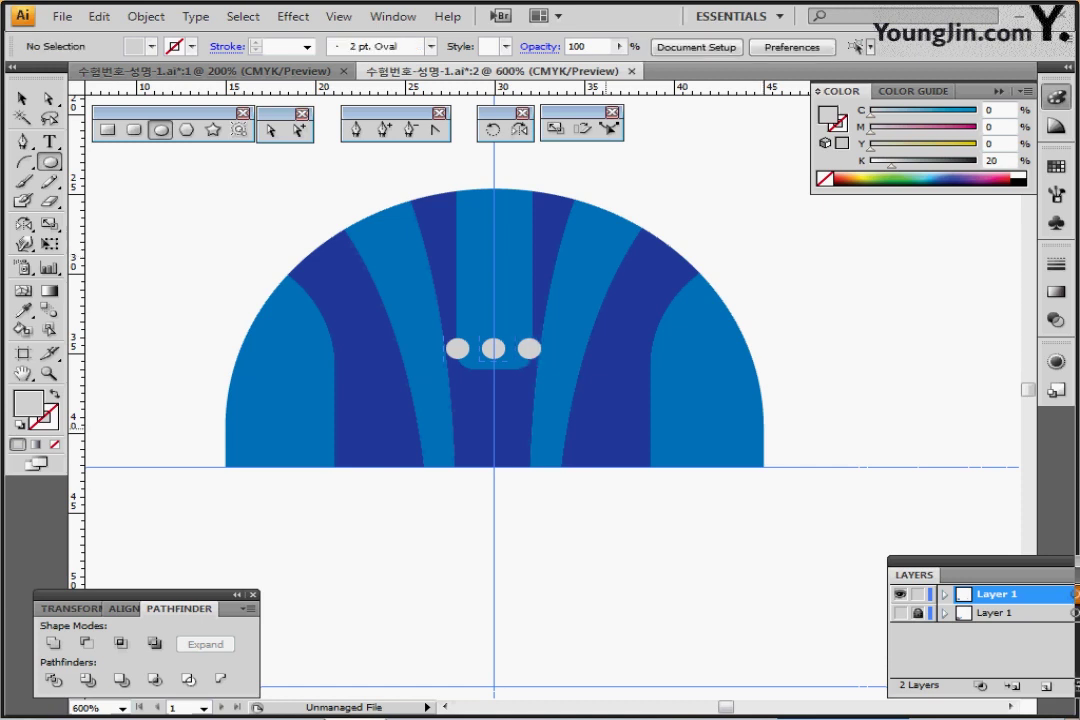
Show the reference layer and draw a wide ellipse around the goggles, unfilled with a 1 pt black stroke, centred on the vertical guide
key("ctrl+minus")
key("ctrl+minus")
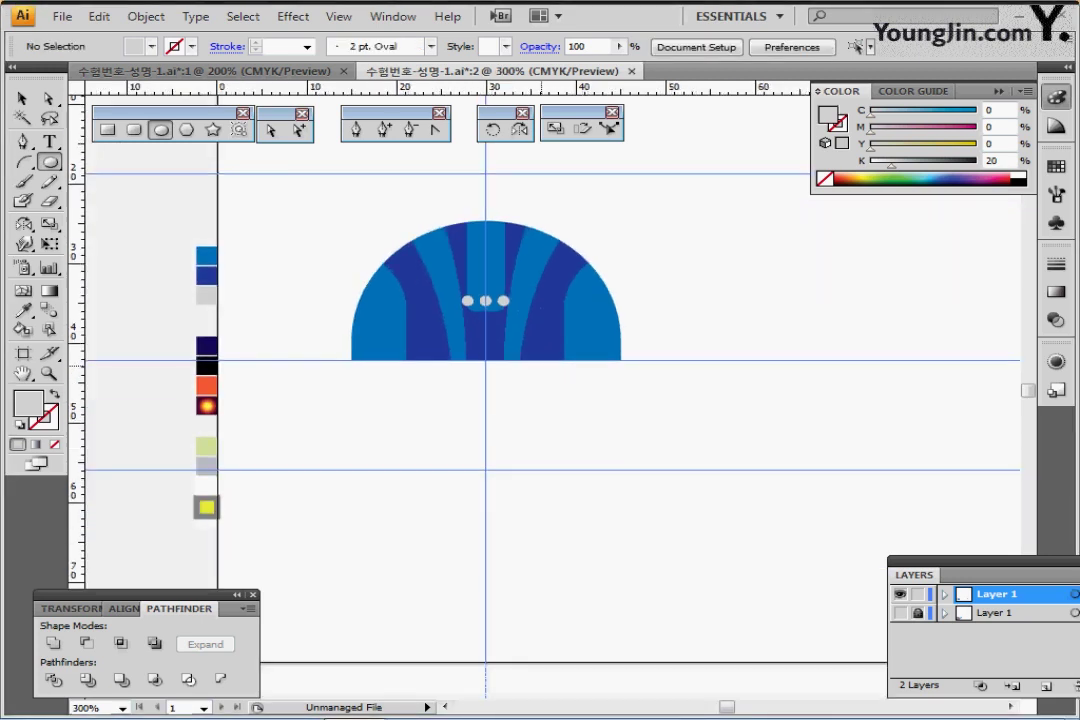
key("ctrl+plus")
scroll(540, 380, "up", 1)
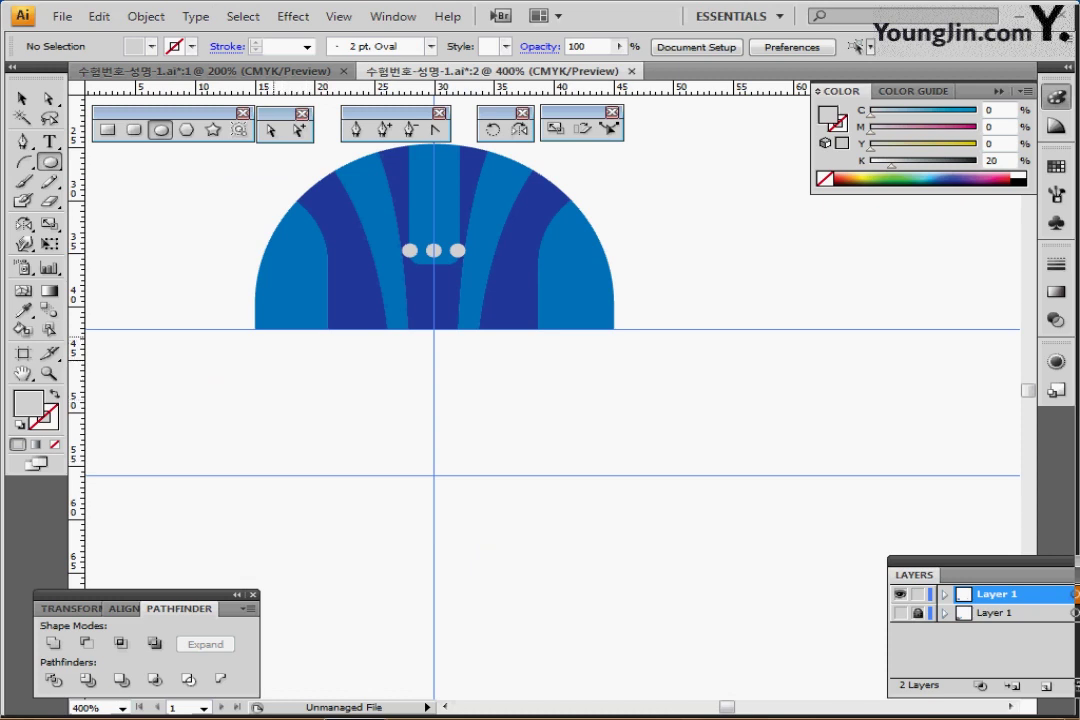
left_click_drag(270, 324, 266, 347)
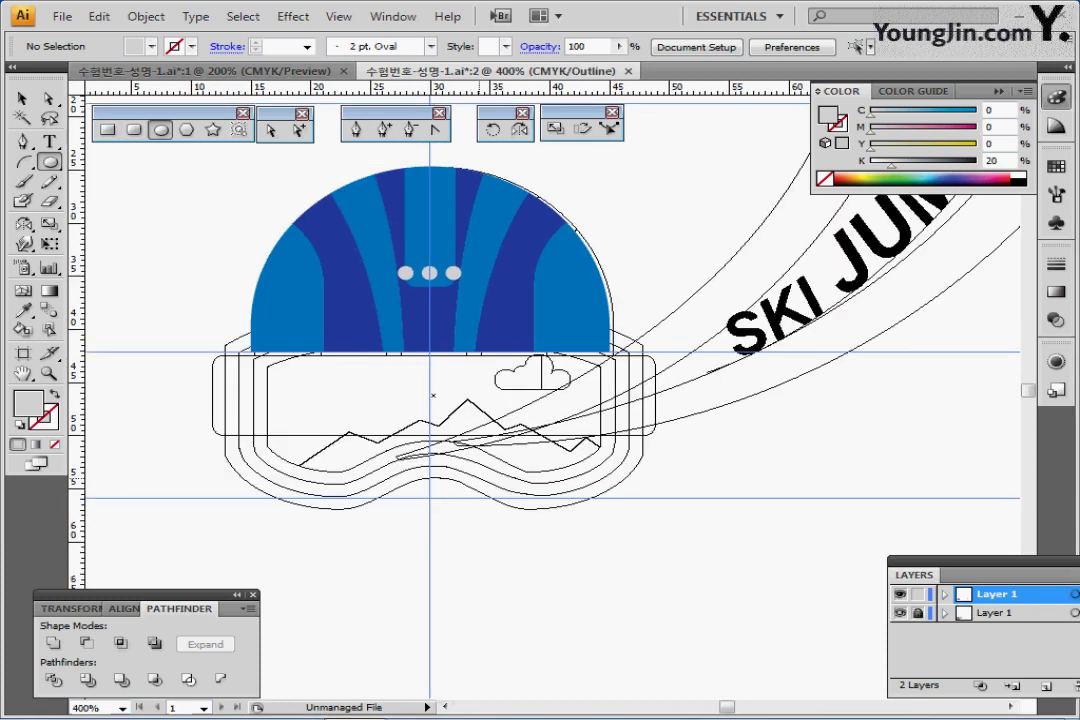
key("ctrl+minus")
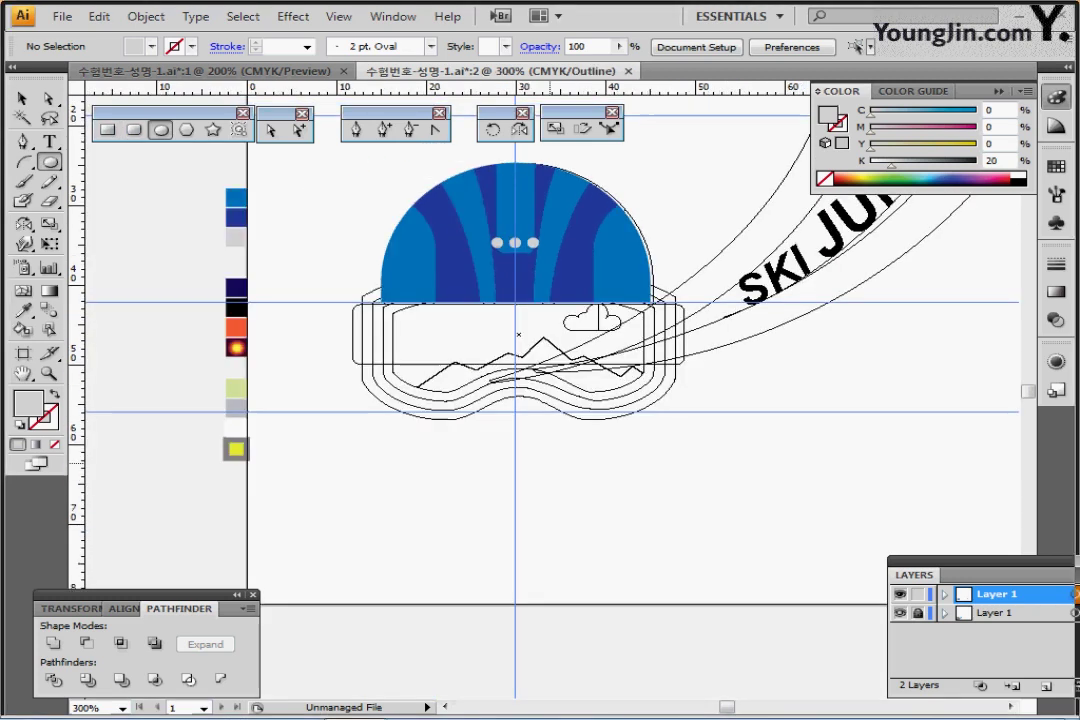
left_click_drag(515, 463, 452, 471)
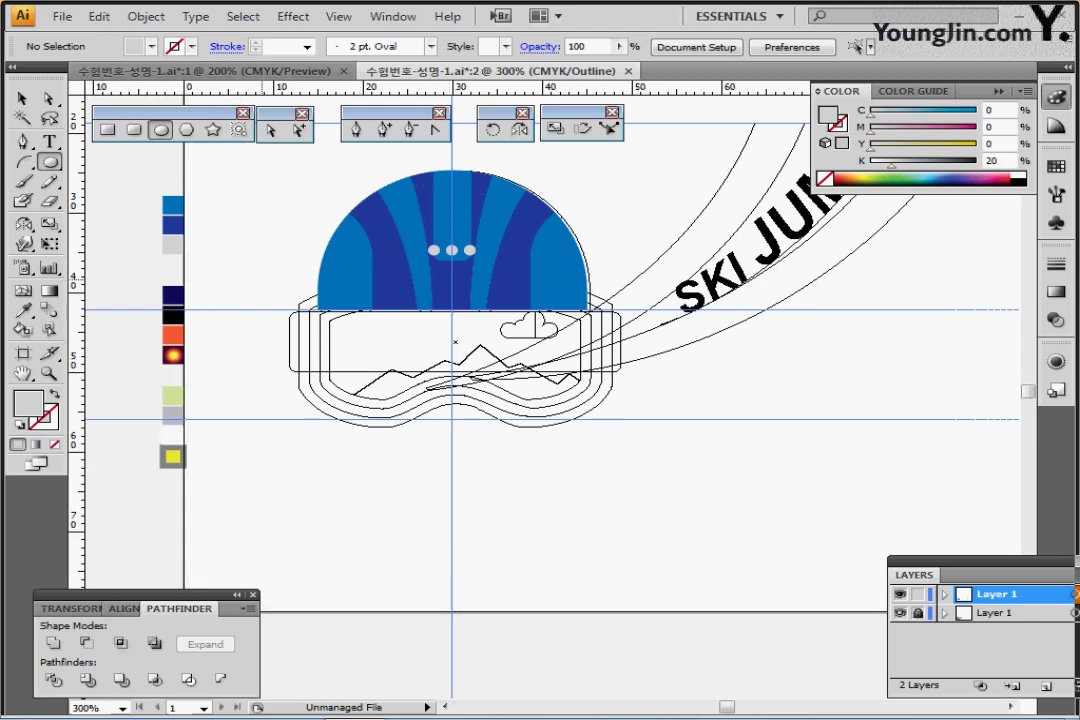
left_click_drag(245, 268, 667, 512)
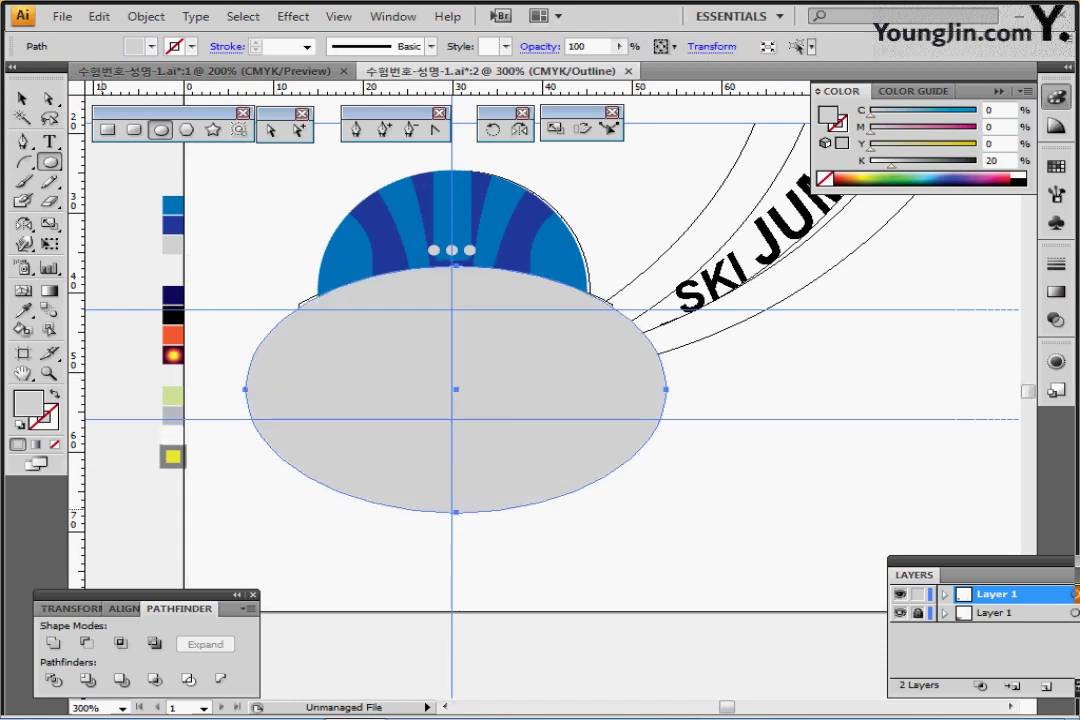
key("d")
key("slash")
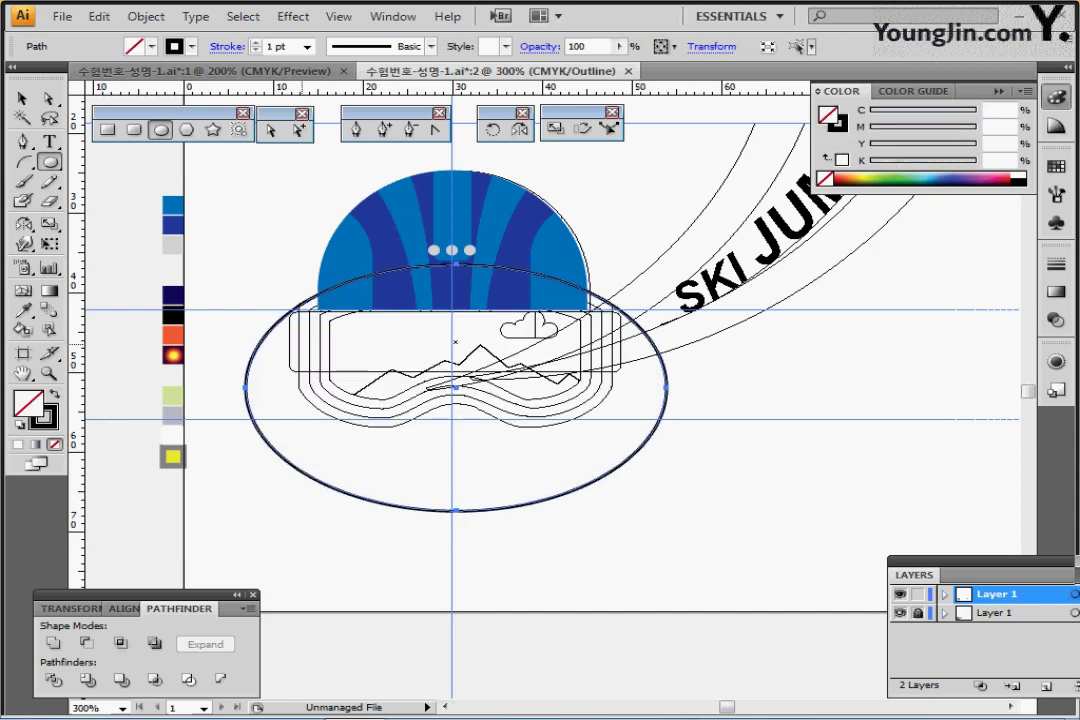
key("Left")
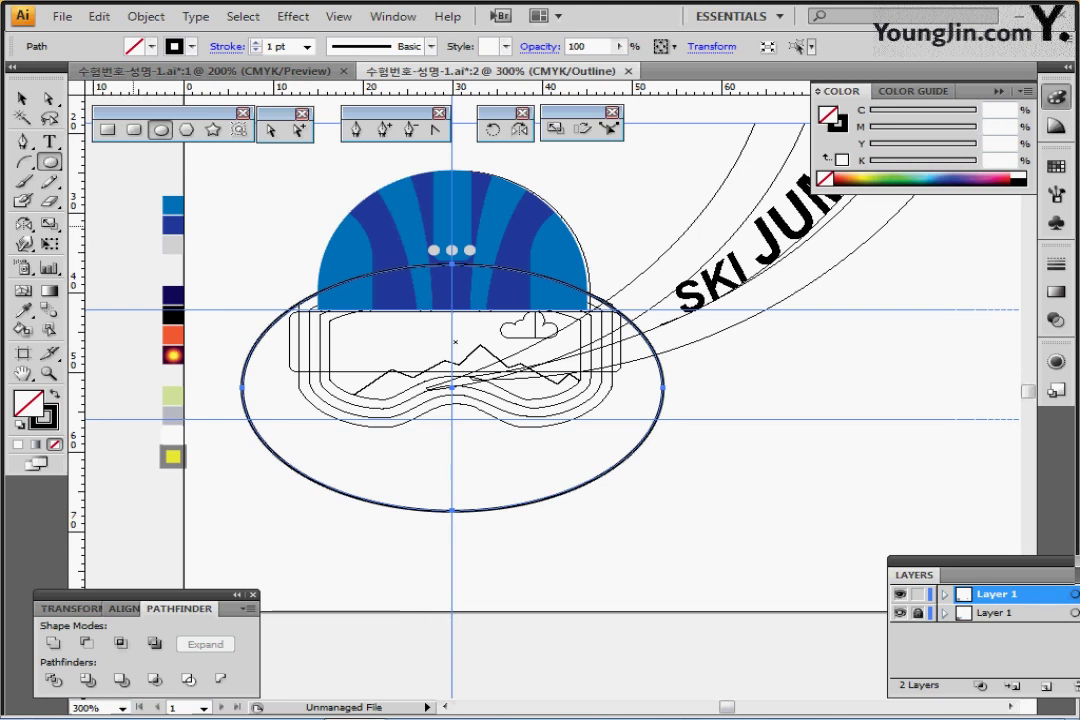
Draw a rectangle centred on the guide intersection at the dome's base, as wide as the goggles, and hide the reference layer
key("m")
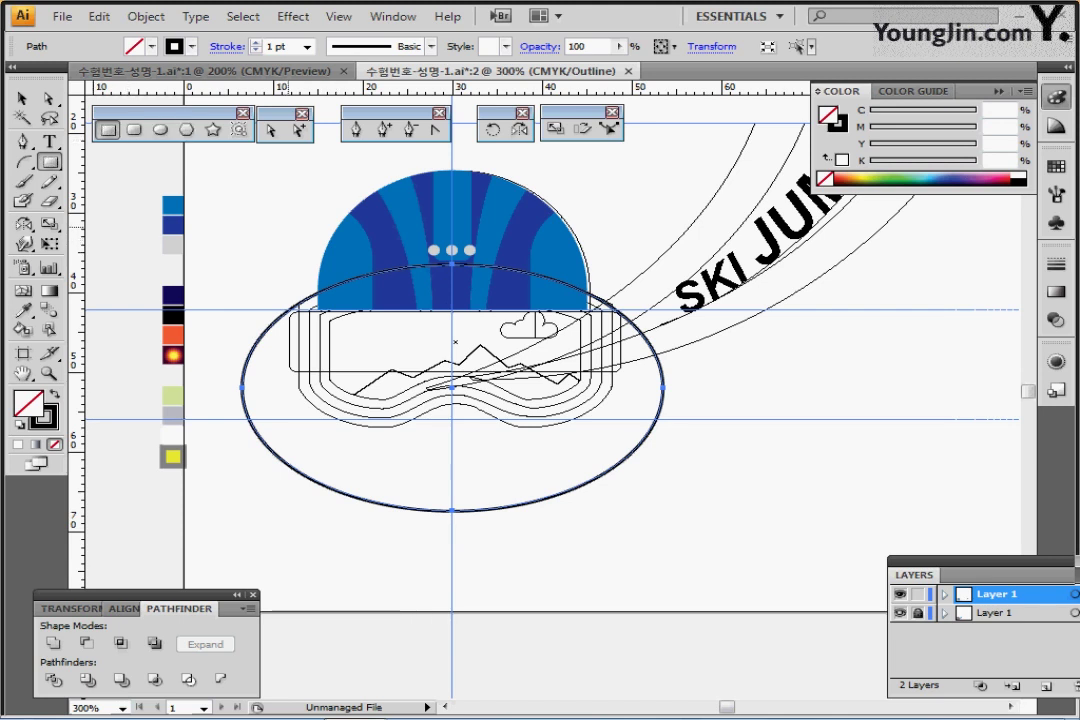
left_click_drag(294, 226, 612, 402)
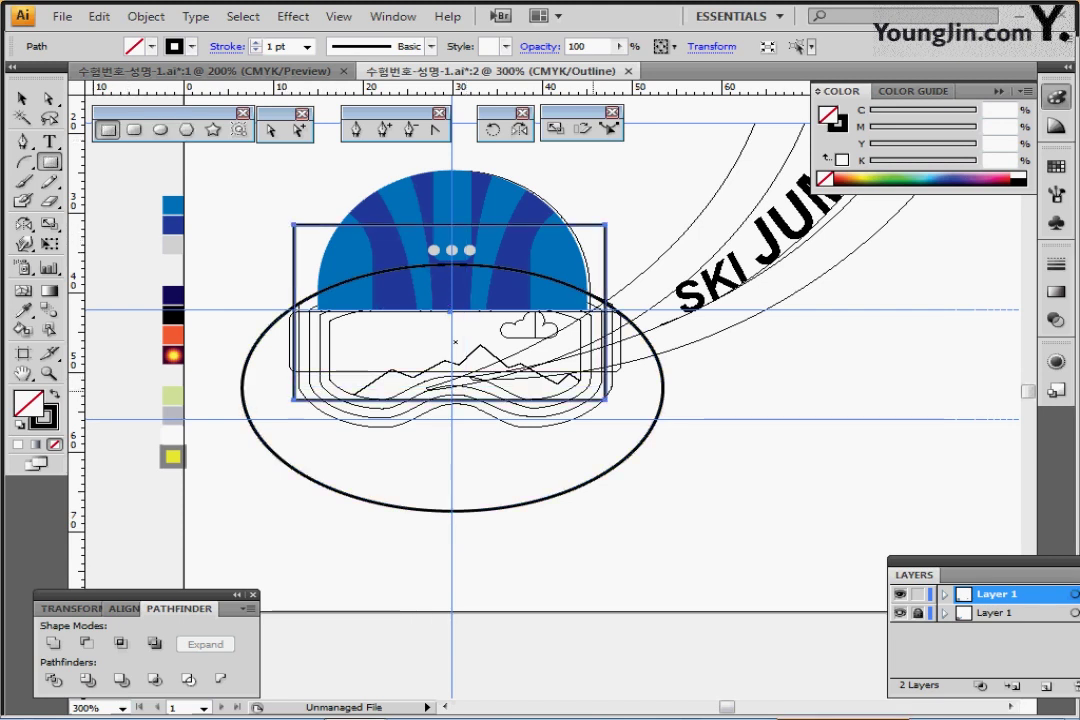
key("ctrl+z")
left_click_drag(452, 310, 607, 397)
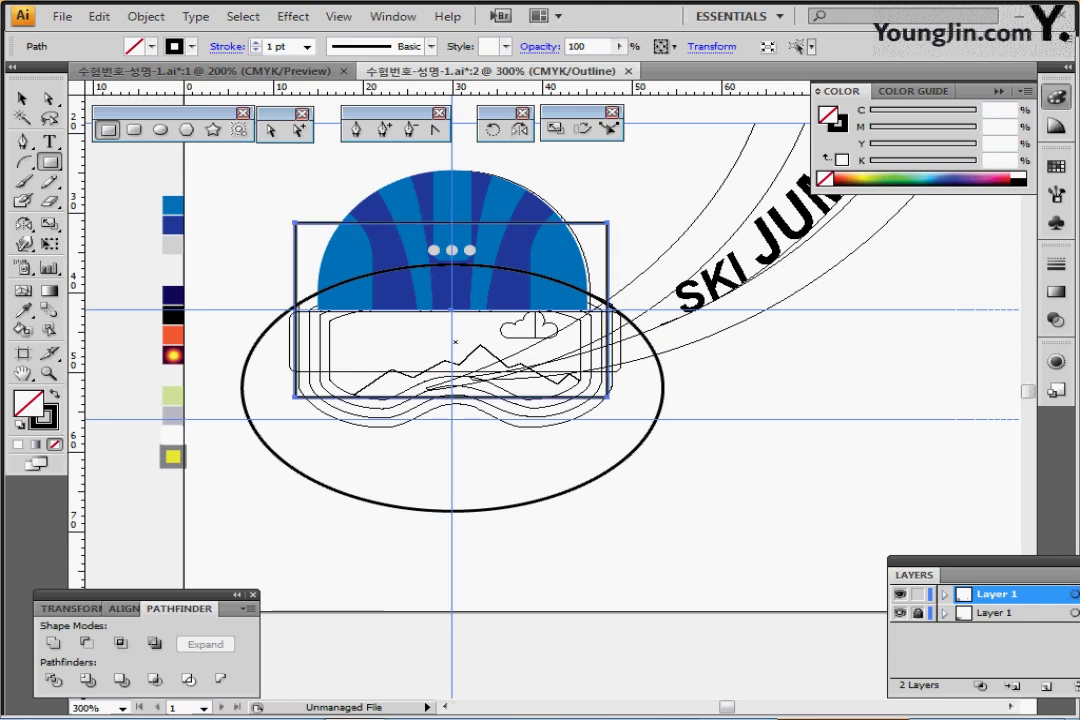
left_click(901, 613)
Try Minus Front on the ellipse and rectangle, undo it, and align the two shapes by their horizontal centres
mouse_move(585, 529)
left_mouse_down()
mouse_move(439, 365)
mouse_move(585, 528)
left_mouse_up()
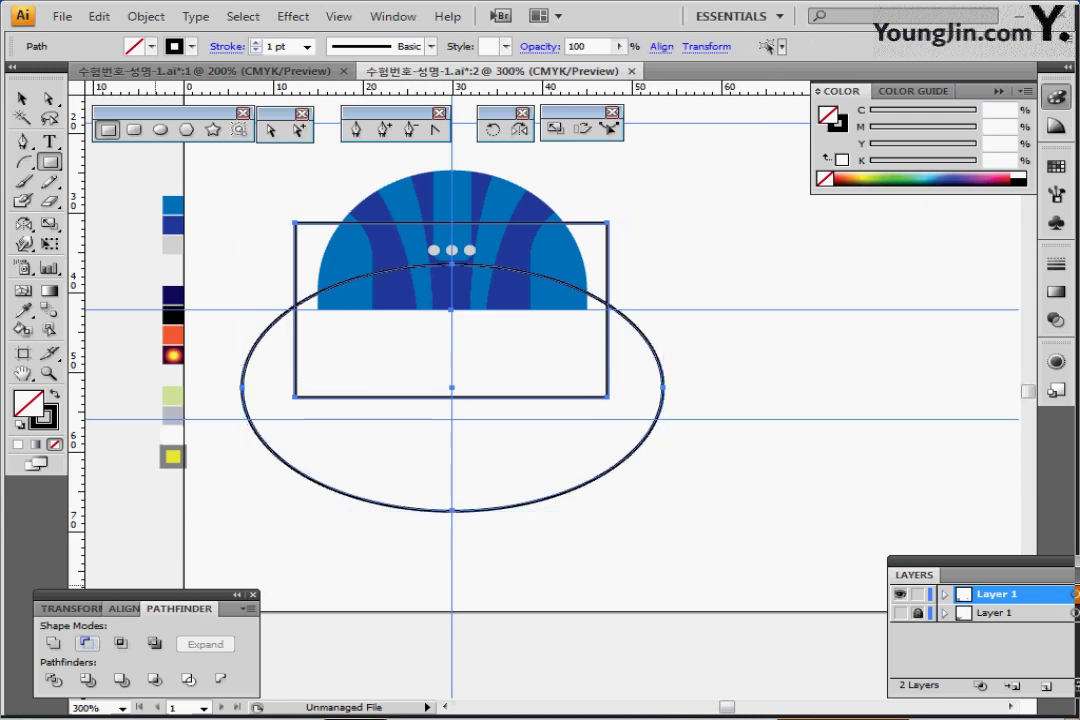
left_click(87, 643)
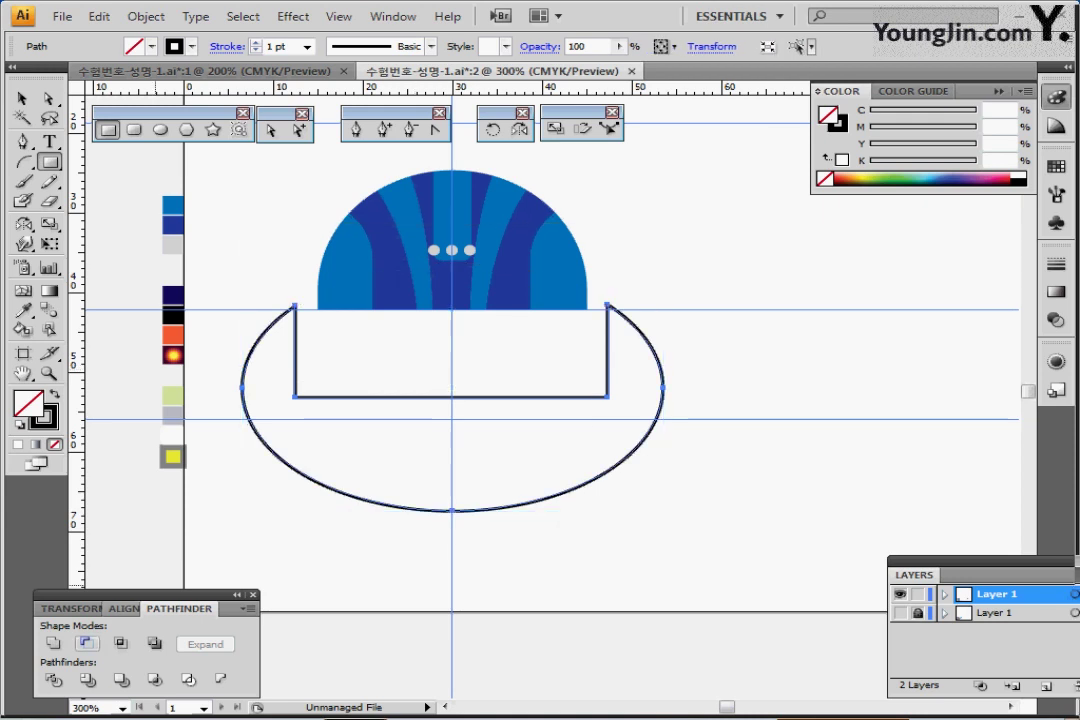
left_click(125, 608)
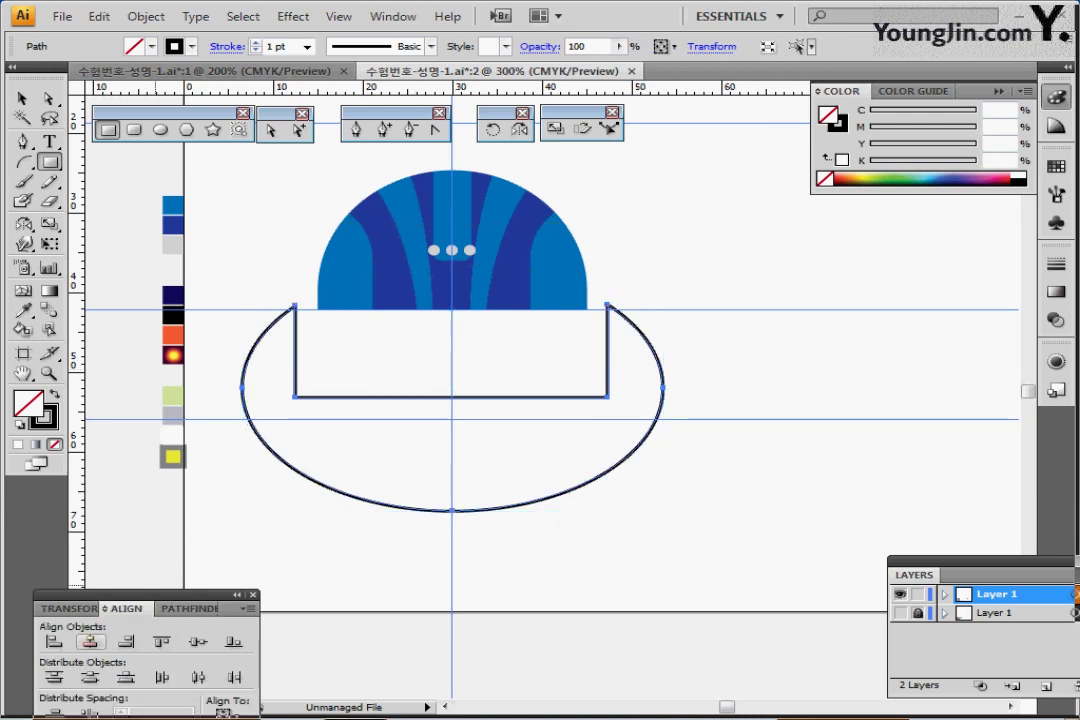
key("ctrl+z")
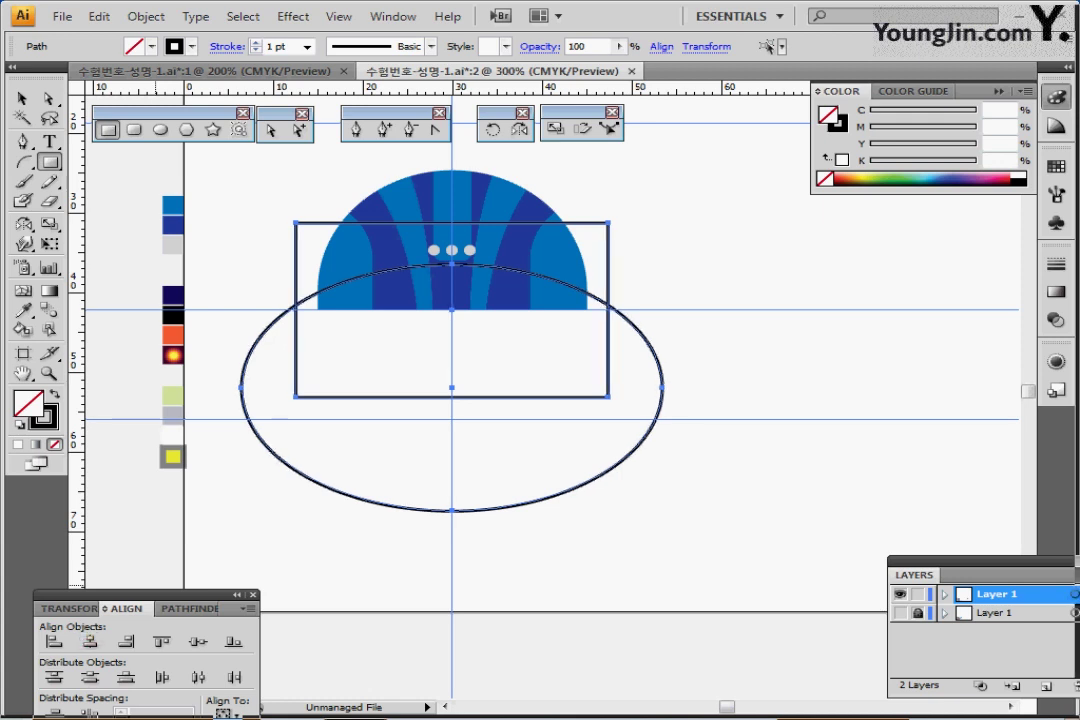
key("ctrl+shift+a")
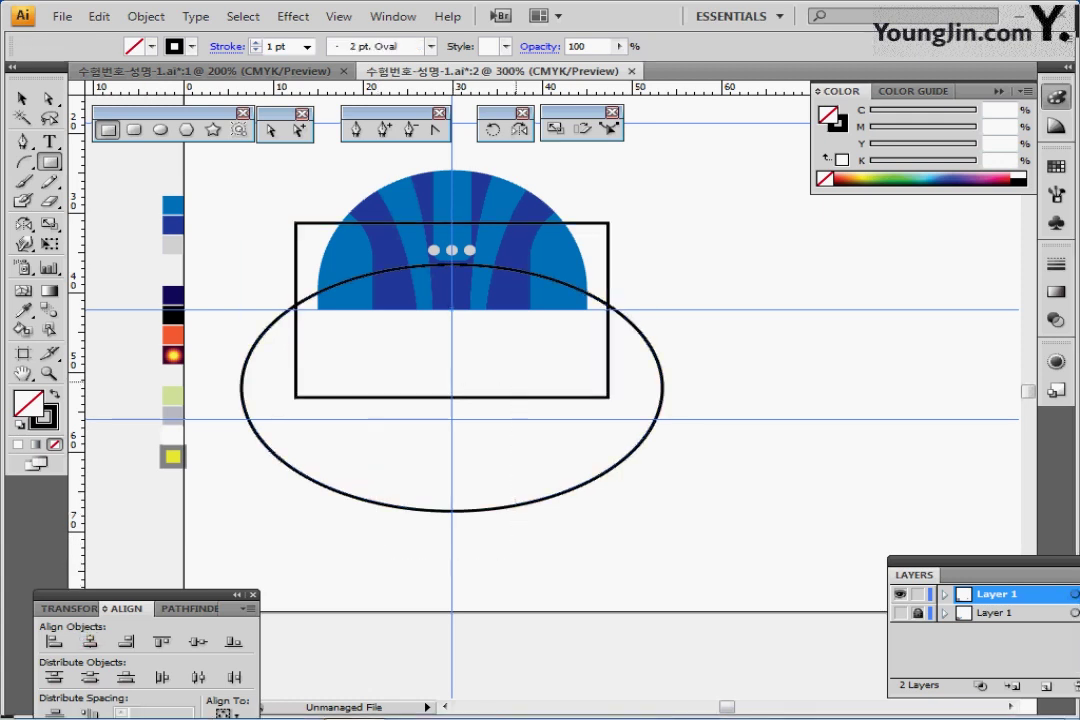
Reselect the large ellipse and rectangle and keep only their overlap with the Pathfinder Intersect operation
key("ctrl+a")
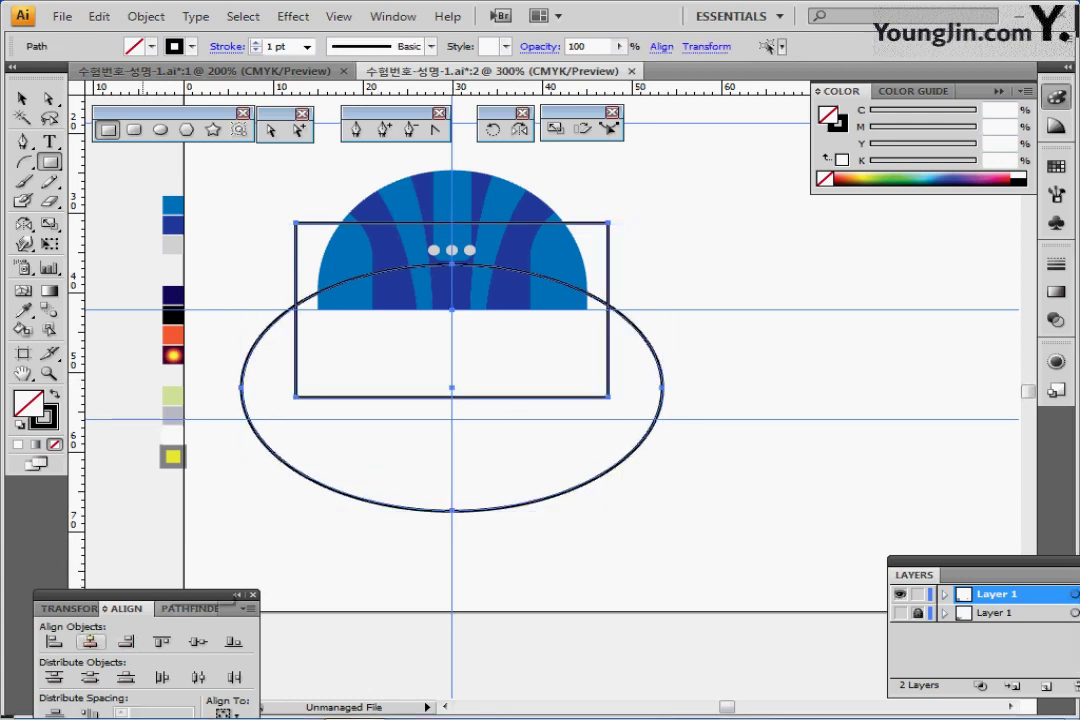
left_click_drag(140, 594, 198, 524)
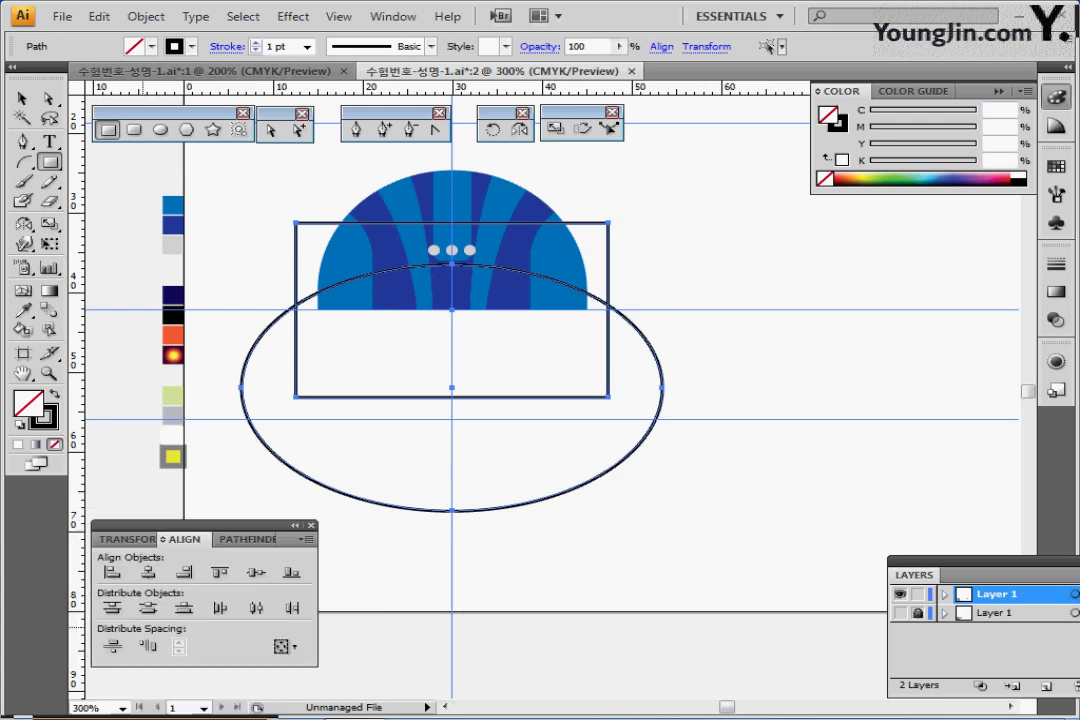
left_click(246, 539)
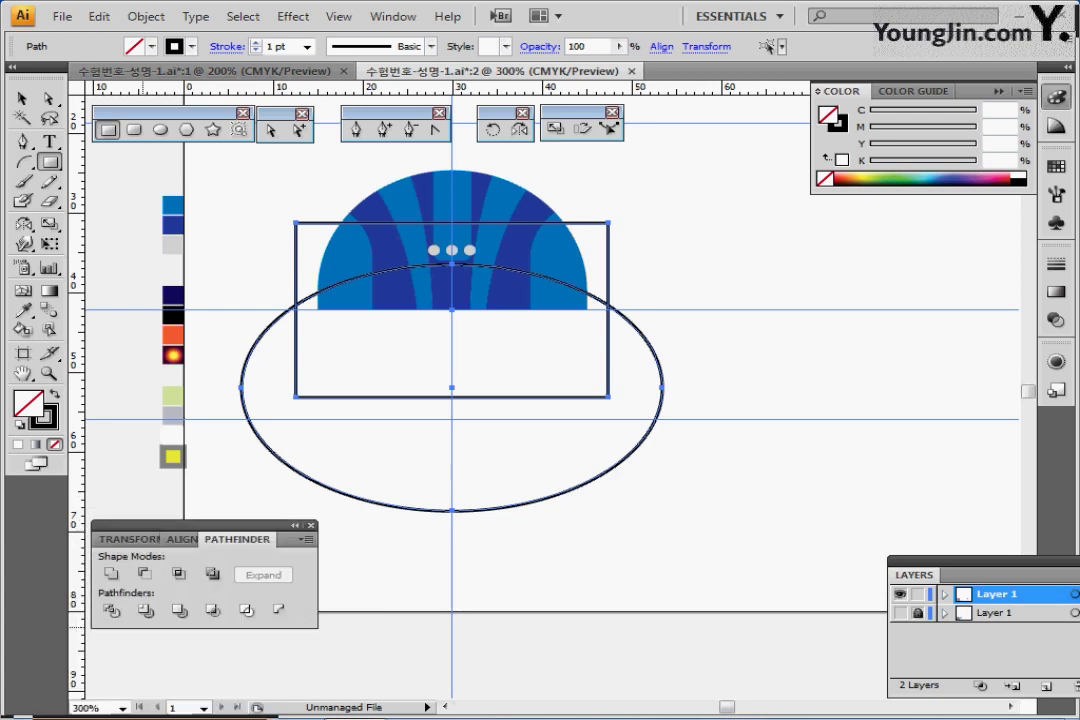
left_click(179, 574)
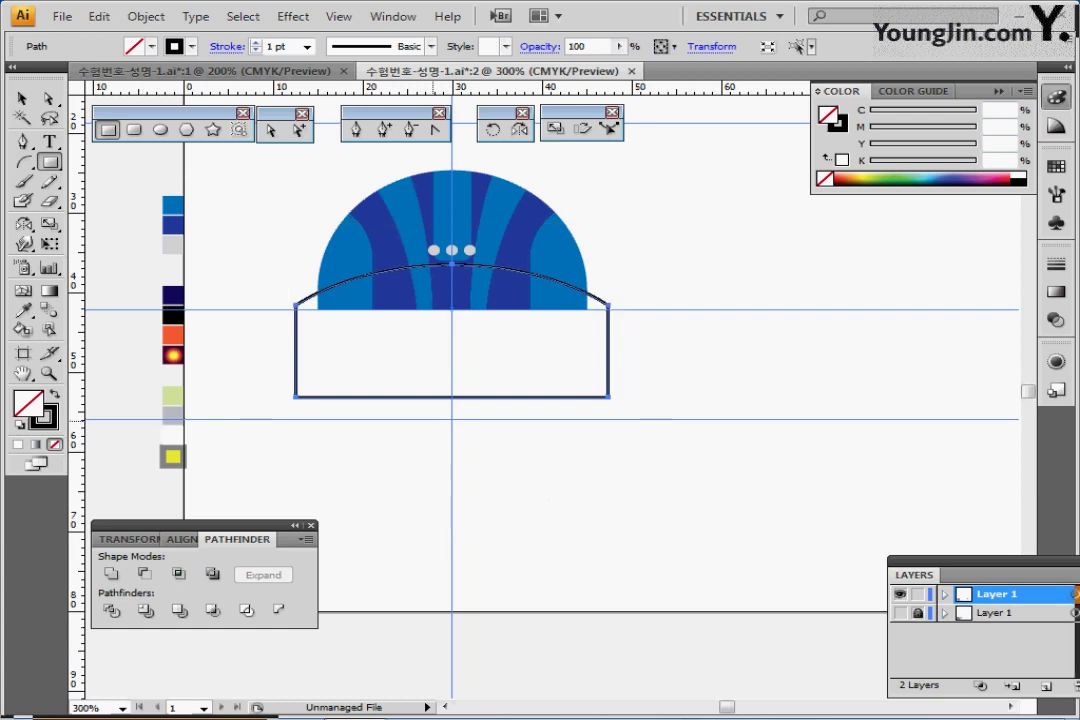
Draw an ellipse over the left half of the goggle shape and move its upper edge to the guide at the dome's base
key("l")
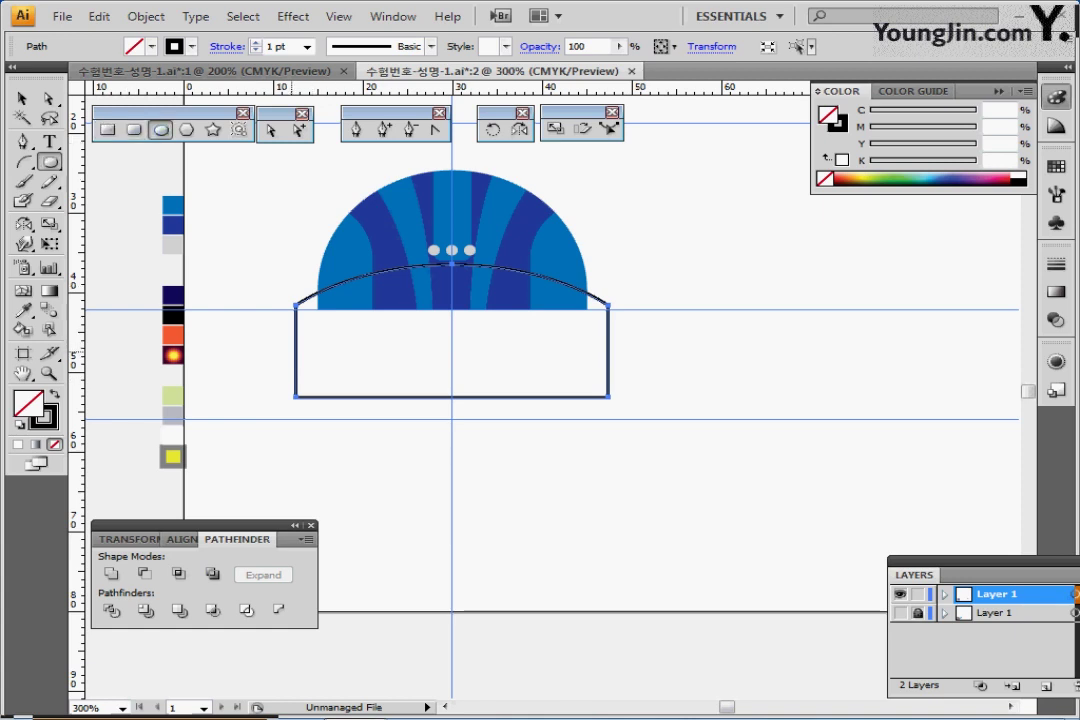
left_click_drag(288, 343, 477, 445)
left_click_drag(440, 351, 440, 349)
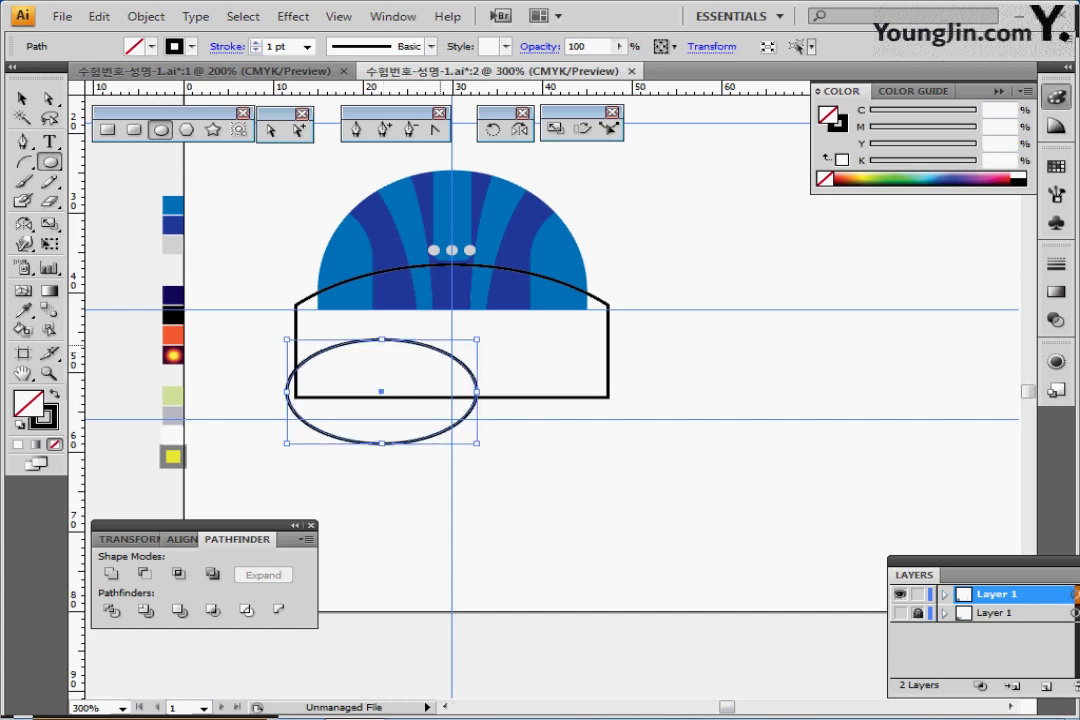
key("Up")
key("Up")
key("Up")
key("Up")
key("Up")
key("Up")
key("Up")
key("Up")
key("Up")
key("Up")
key("Up")
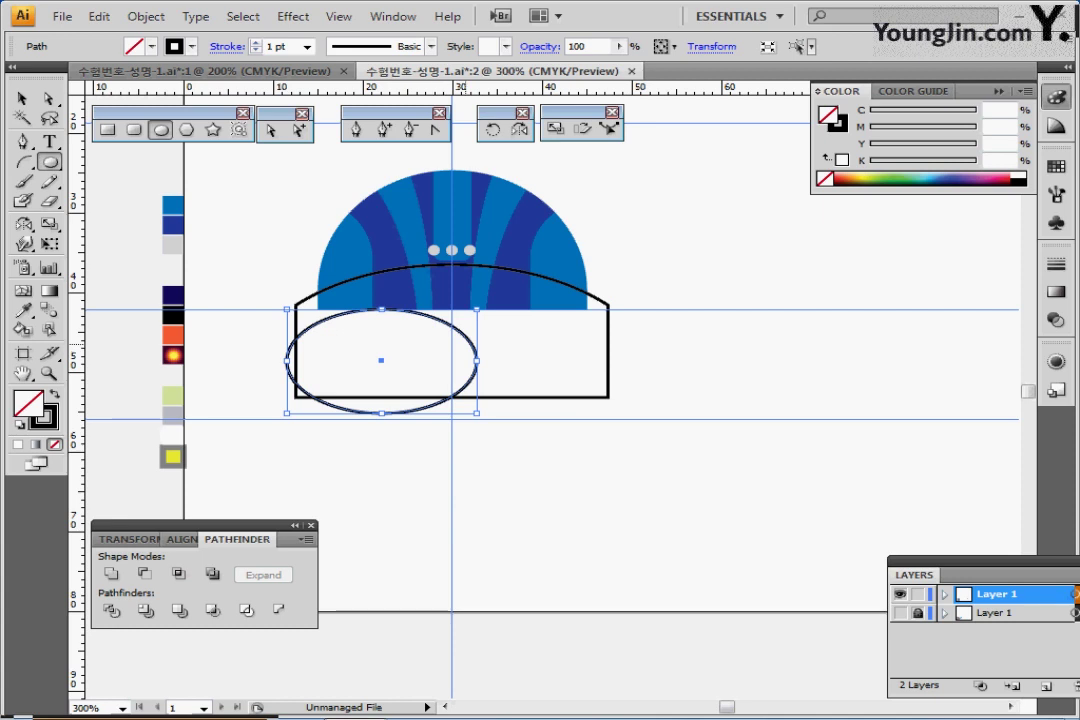
Narrow the left ellipse slightly from both sides and nudge it left
left_click_drag(287, 361, 291, 361)
left_click_drag(477, 361, 469, 361)
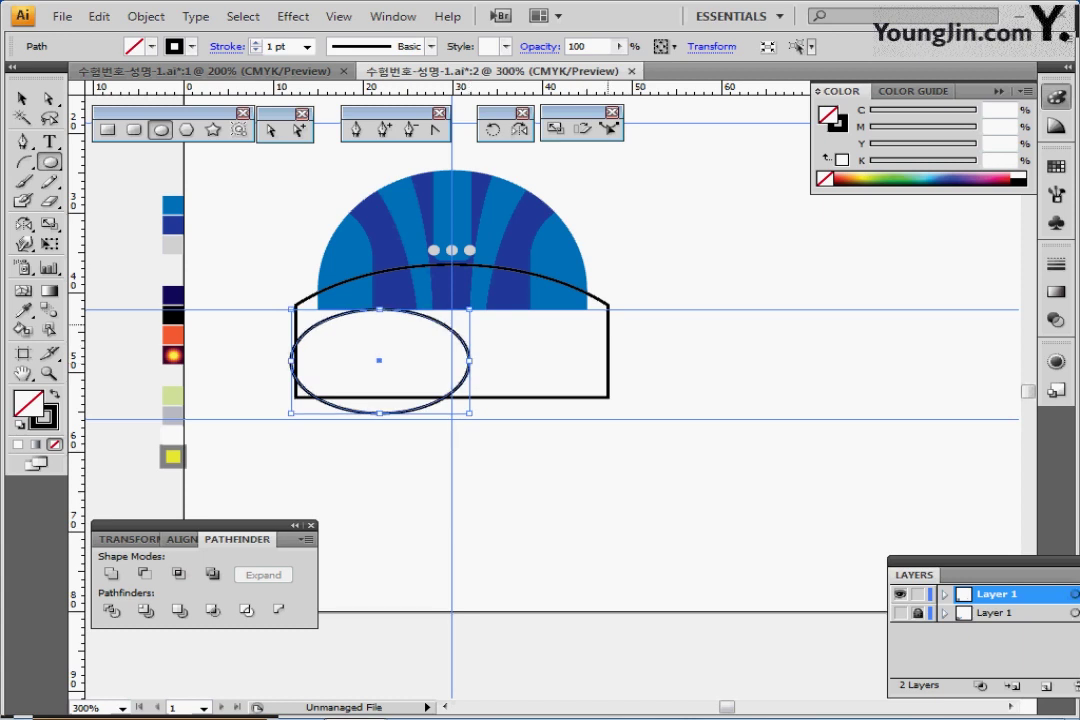
key("Left")
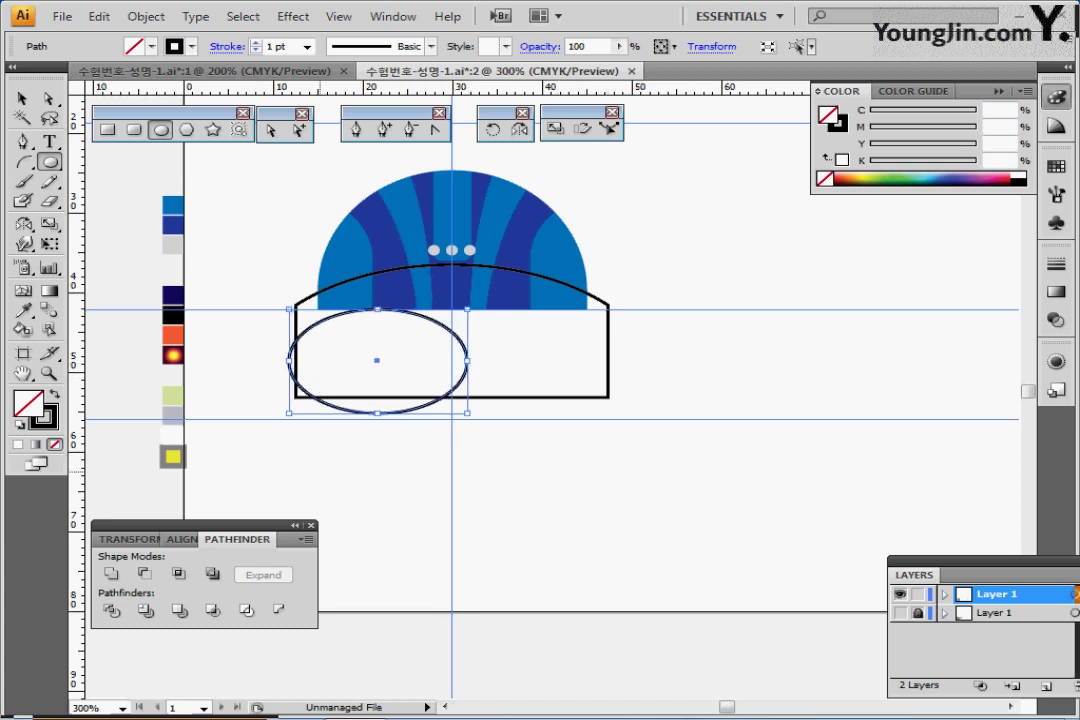
Hide the bounding box and reflect a copy of the left ellipse across the vertical centre guide
key("ctrl+shift+b")
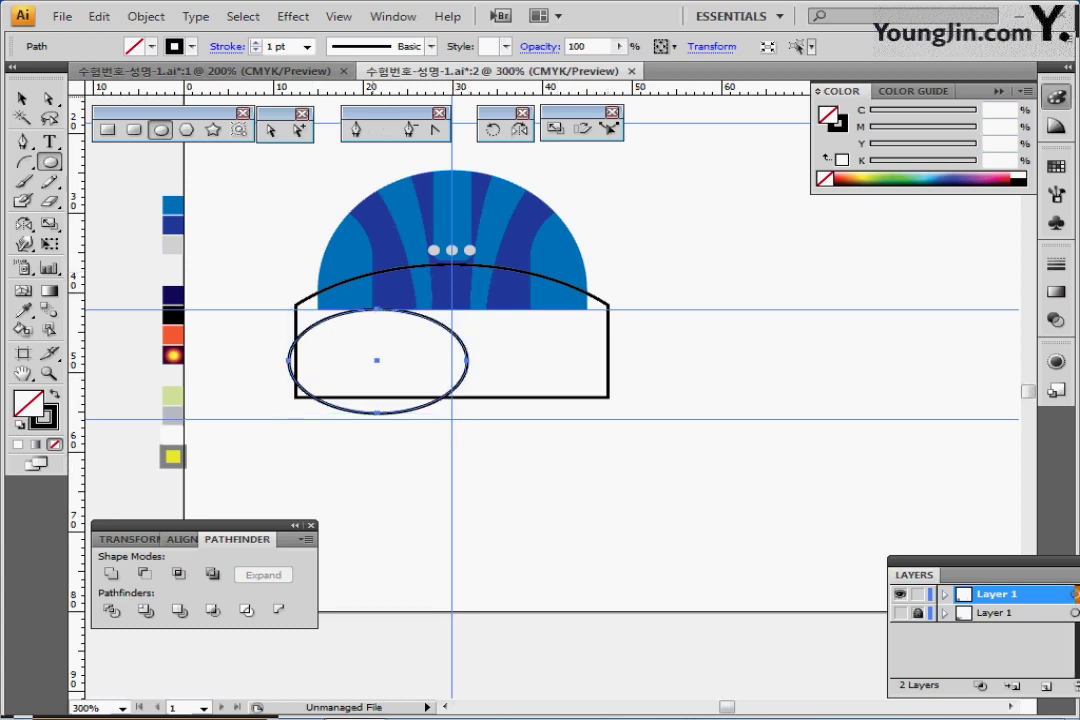
key("o")
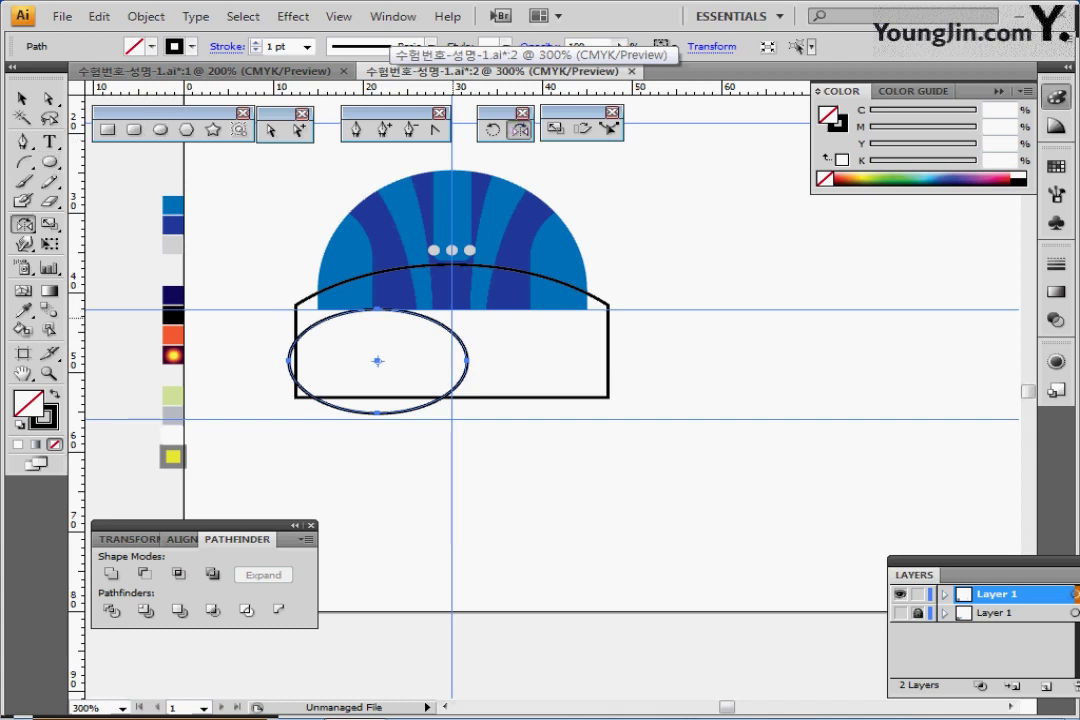
left_click(452, 318)
left_click_drag(371, 368, 652, 437)
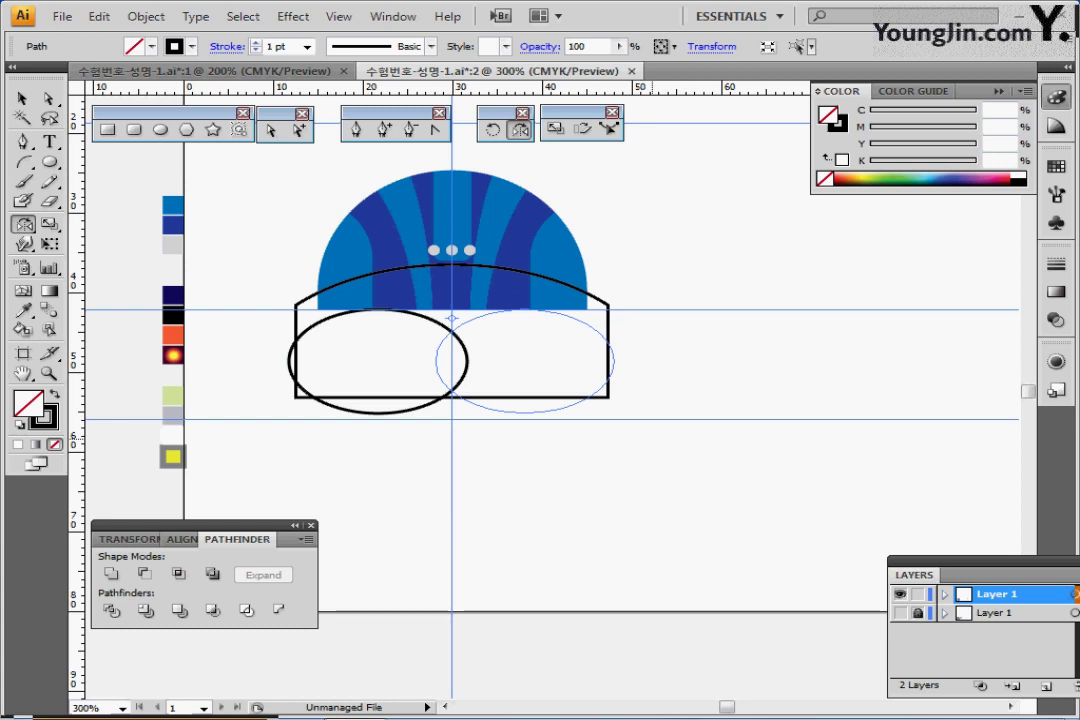
Select the arched goggle shape and both ellipses and split them with the Pathfinder Divide operation
left_click_drag(452, 275, 452, 275)
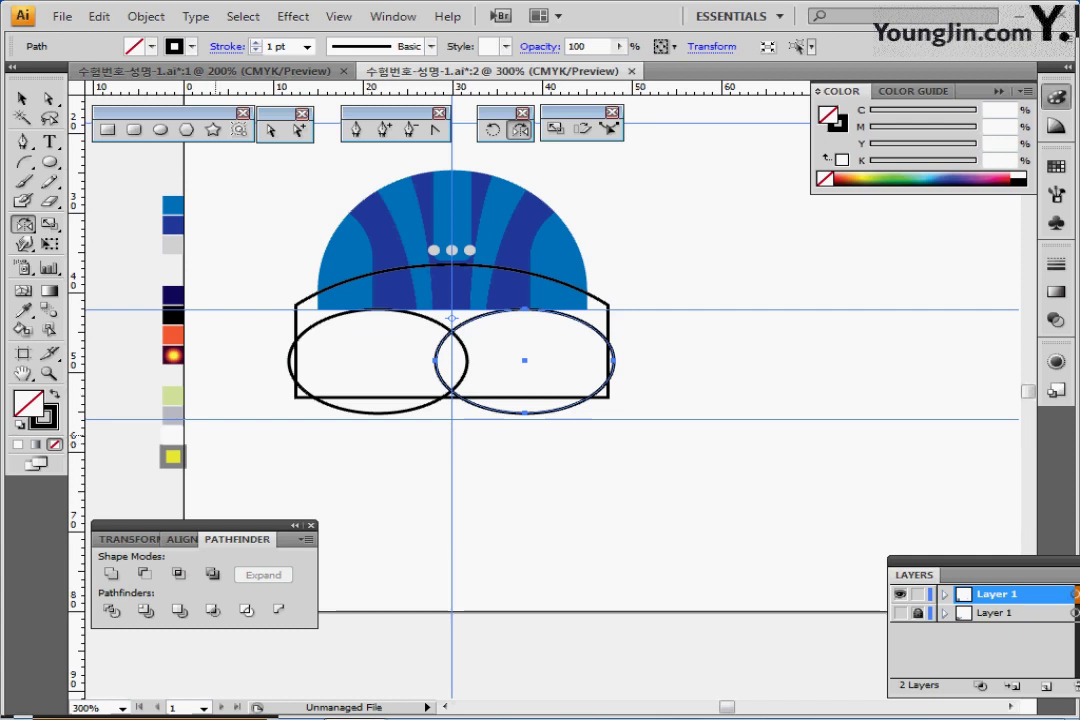
left_click_drag(282, 424, 531, 354)
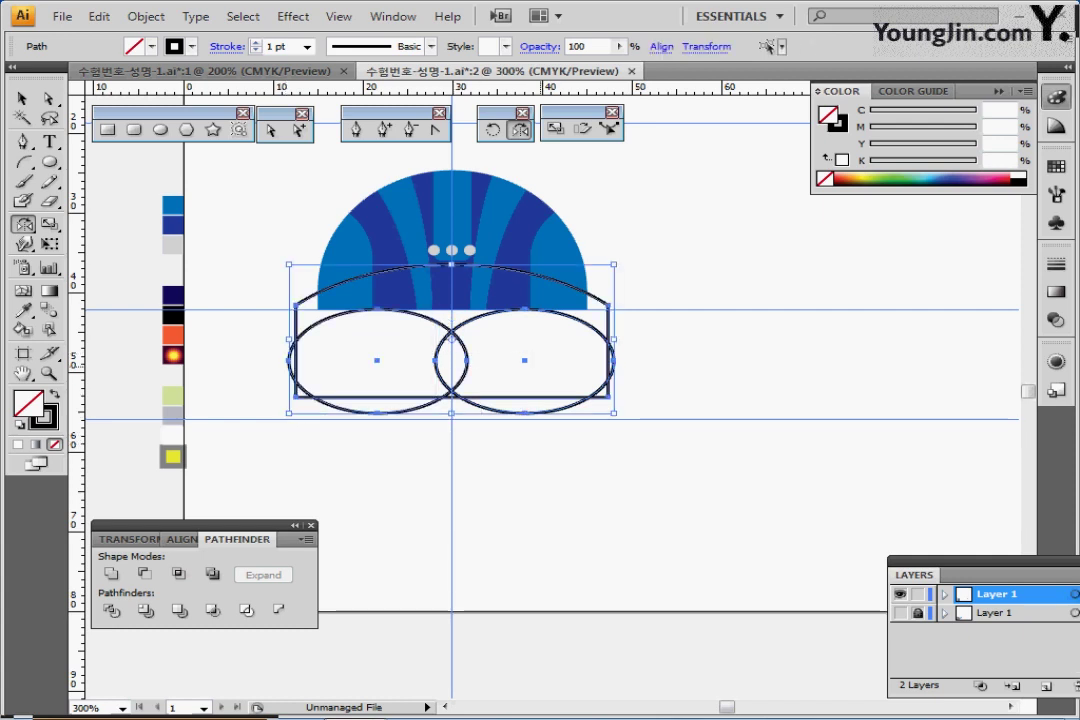
left_click(111, 610)
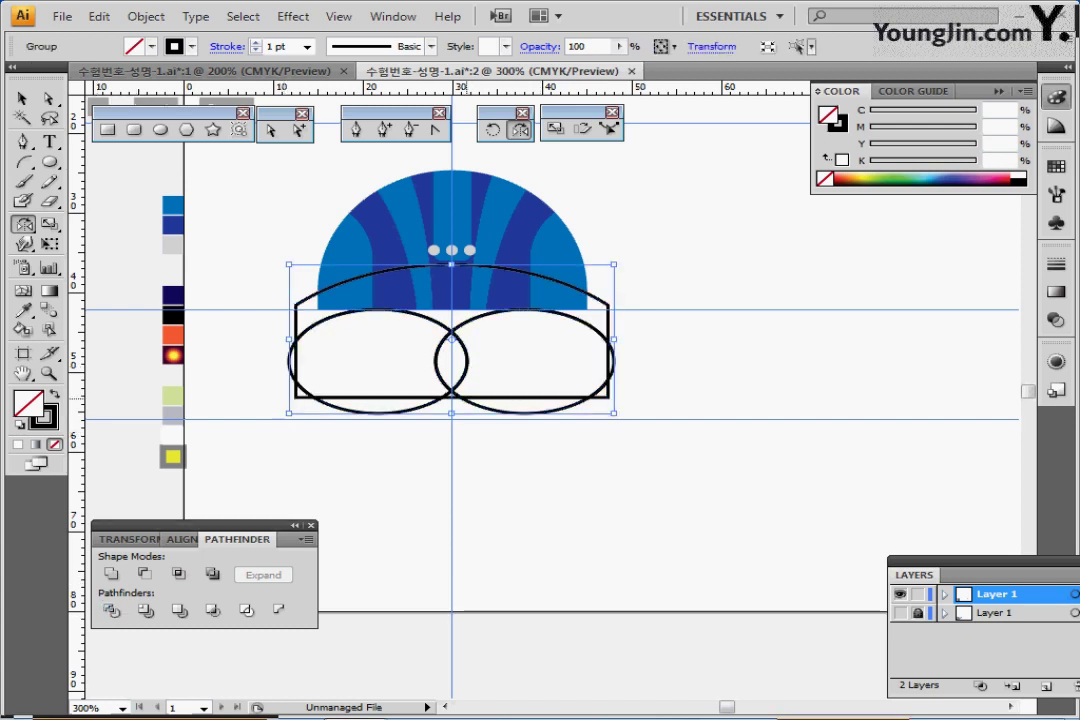
Isolate the divided goggle group and delete the outer slivers and lower corner pieces beyond the goggle sides
double_click(474, 396, "ctrl")
left_click_drag(258, 344, 300, 388)
left_click(299, 395, "ctrl+shift")
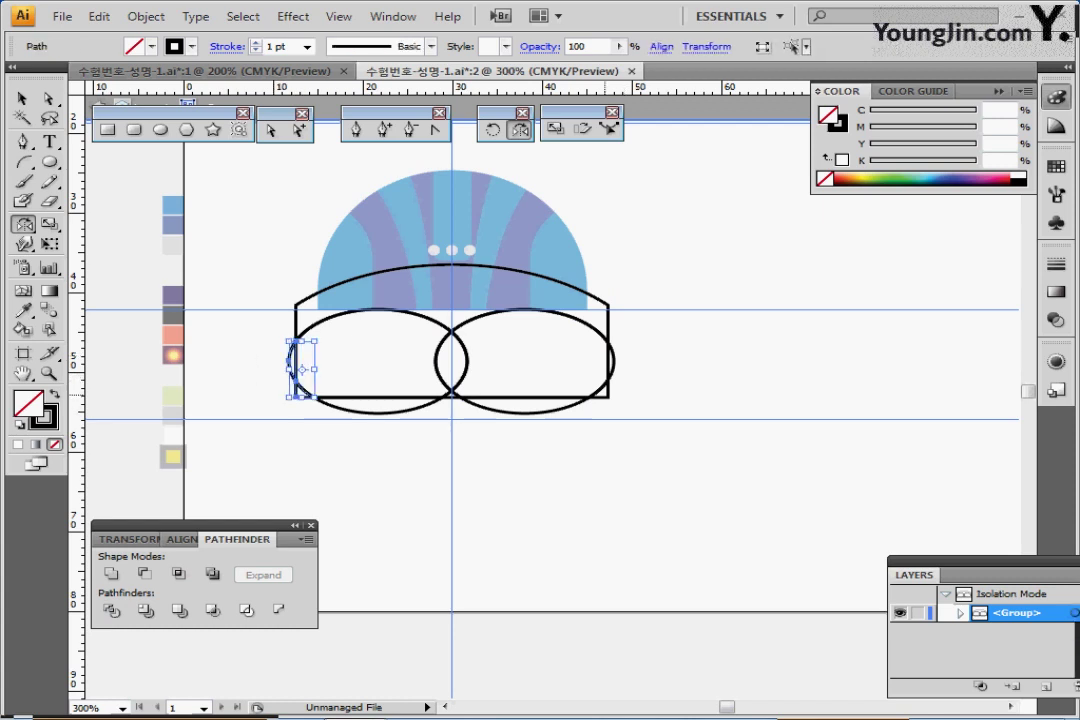
left_click_drag(619, 367, 603, 389)
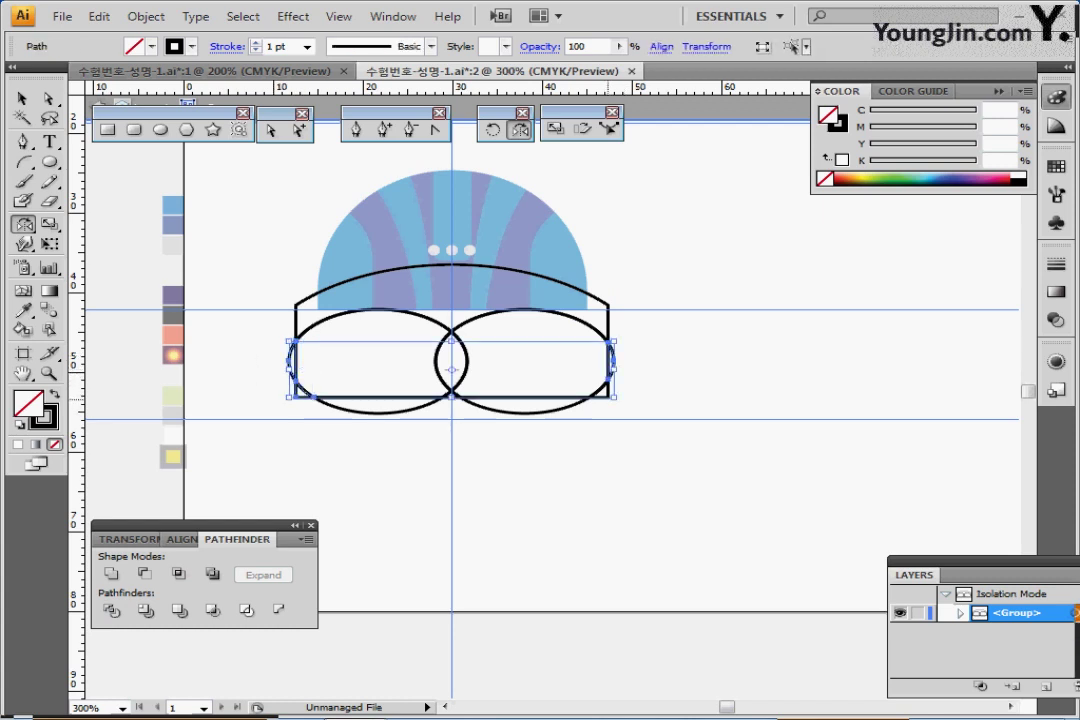
key("Delete")
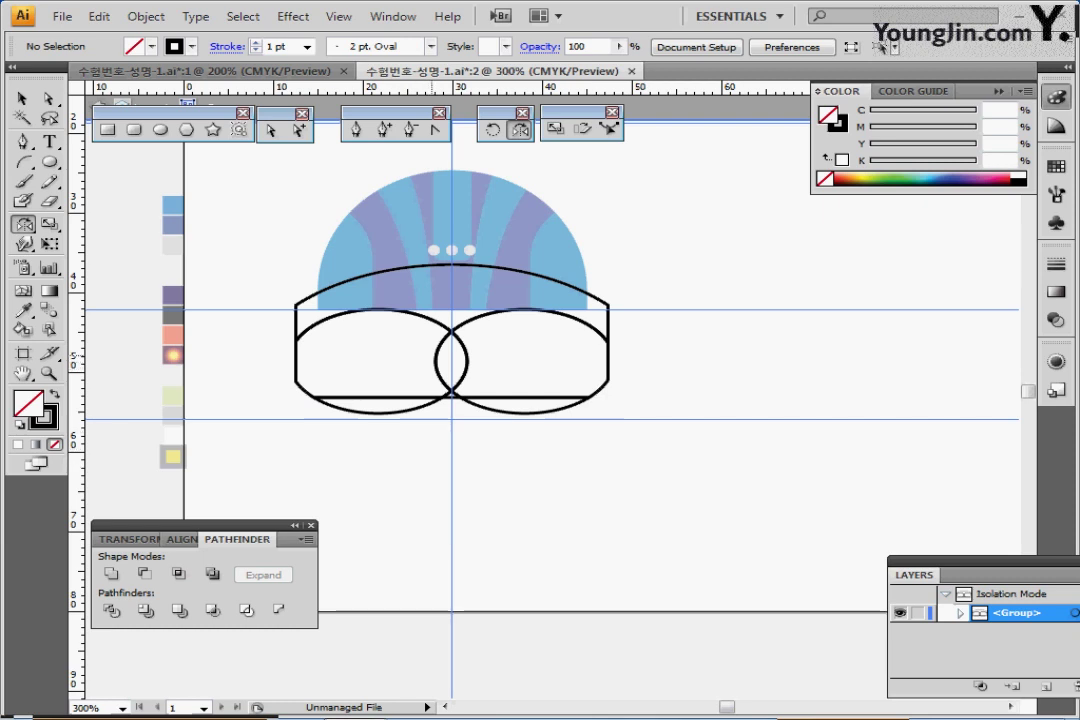
Draw a rectangle across the lower centre notch between the ellipses and unite all the goggle pieces into one outline
left_click(108, 130)
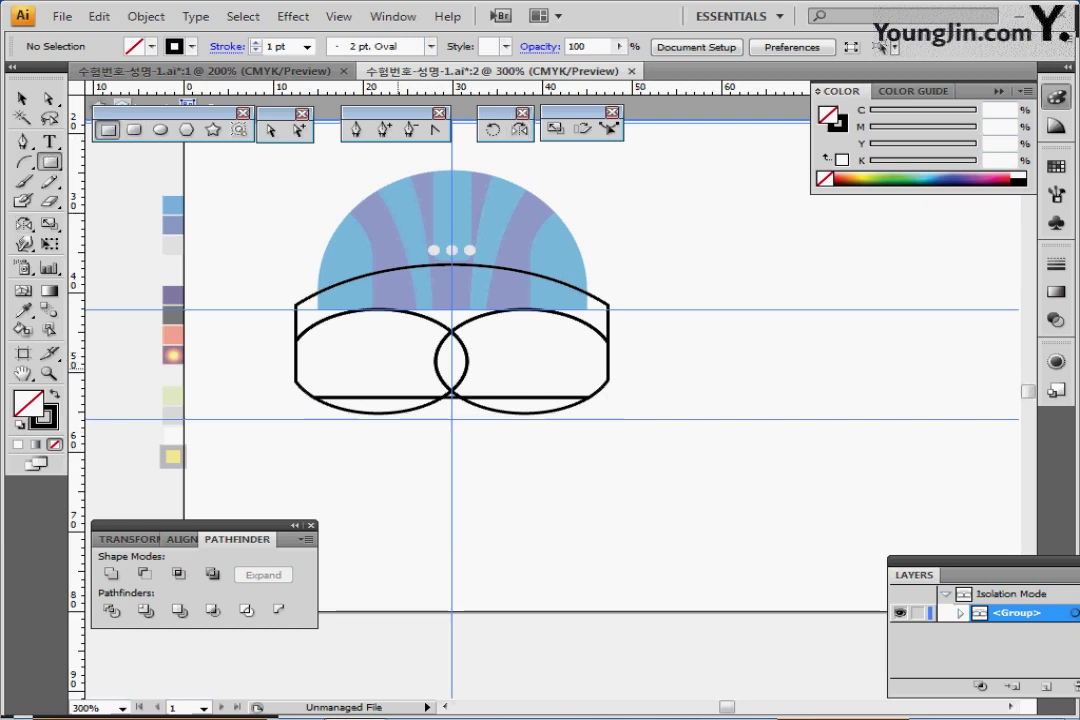
left_click_drag(400, 367, 505, 405)
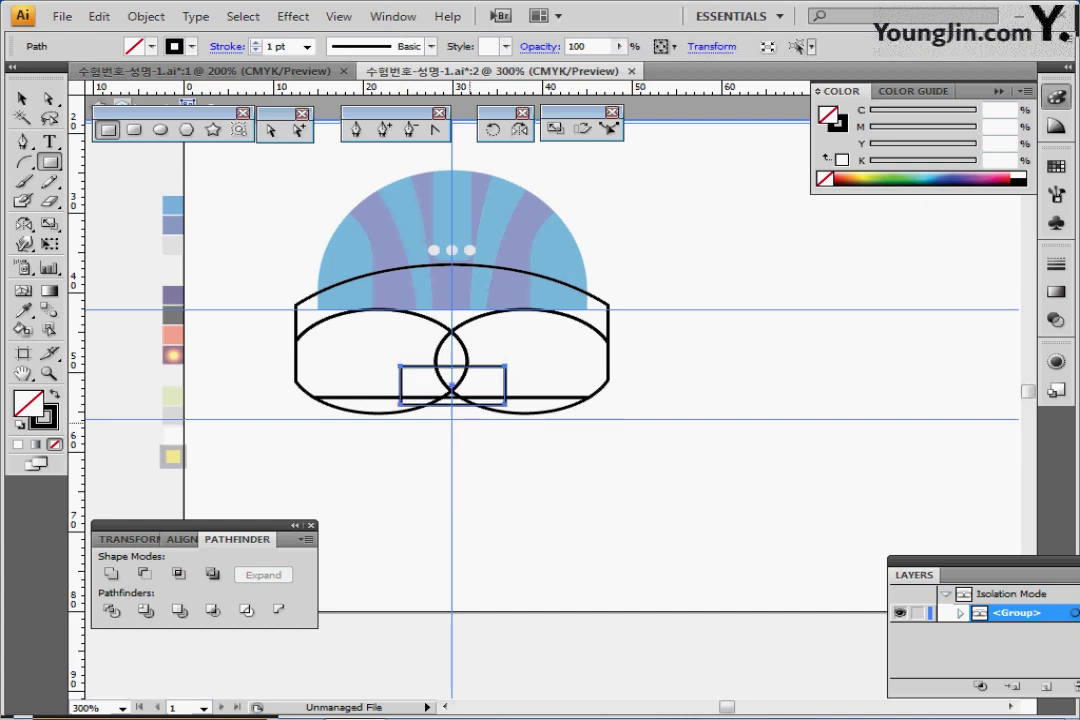
key("ctrl+a")
left_click(110, 573)
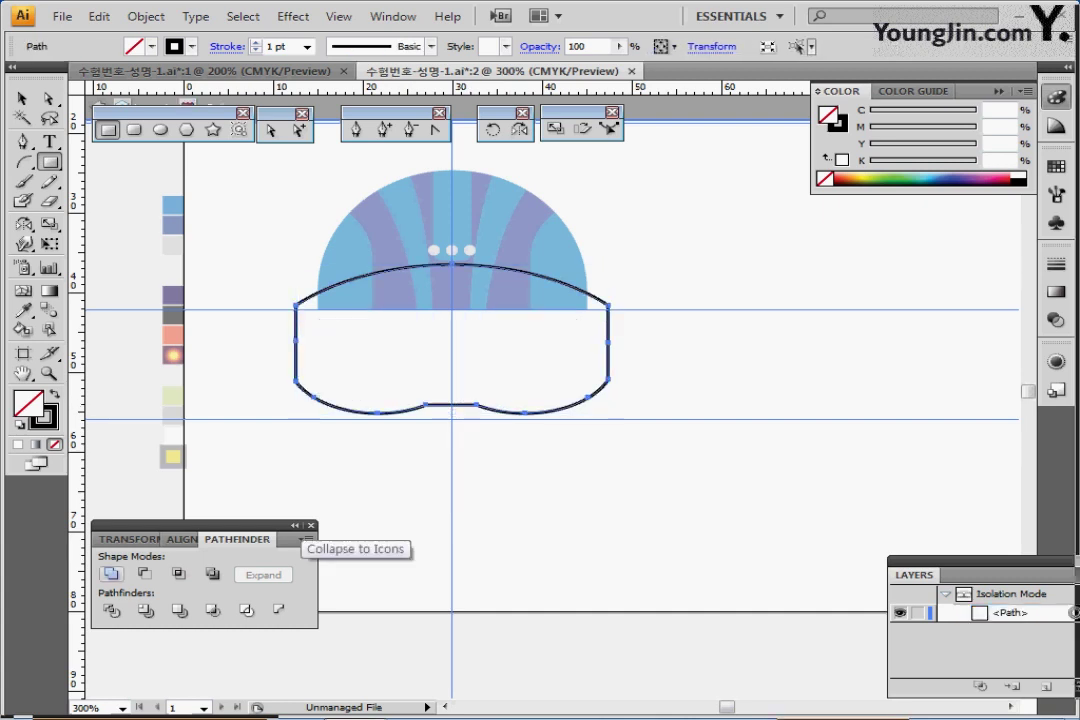
Draw a small flat ellipse from the centre guide over the goggle's lower notch and nudge it up onto the lower guide
left_click(160, 130)
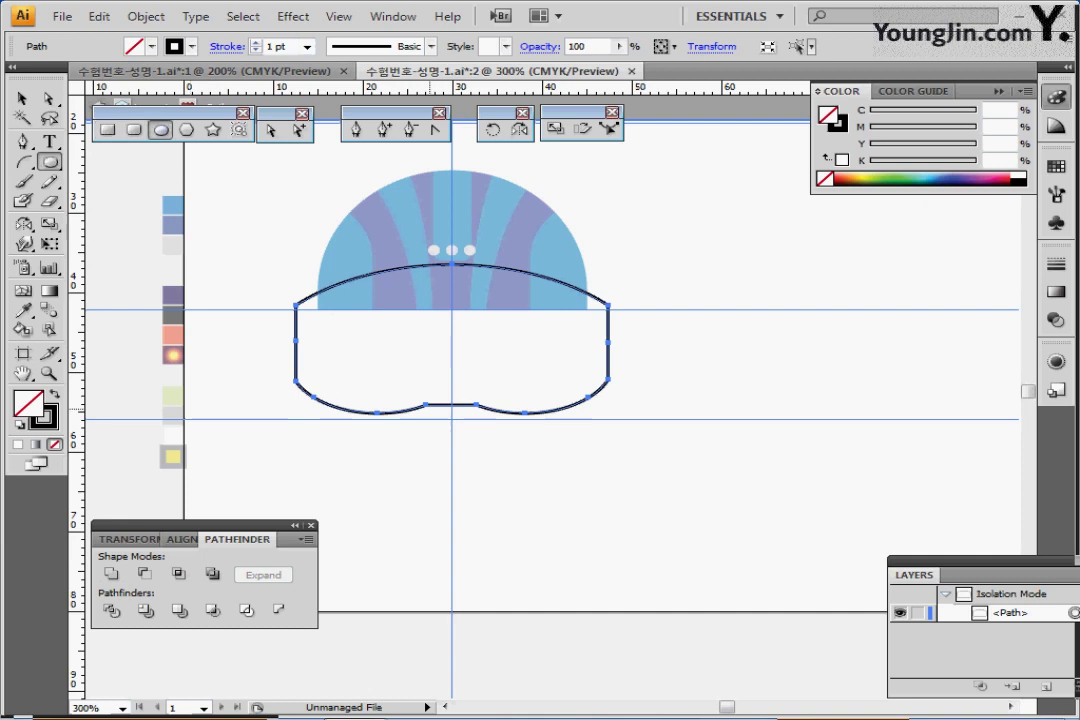
left_click(500, 390, "ctrl")
scroll(466, 482, "up", 1)
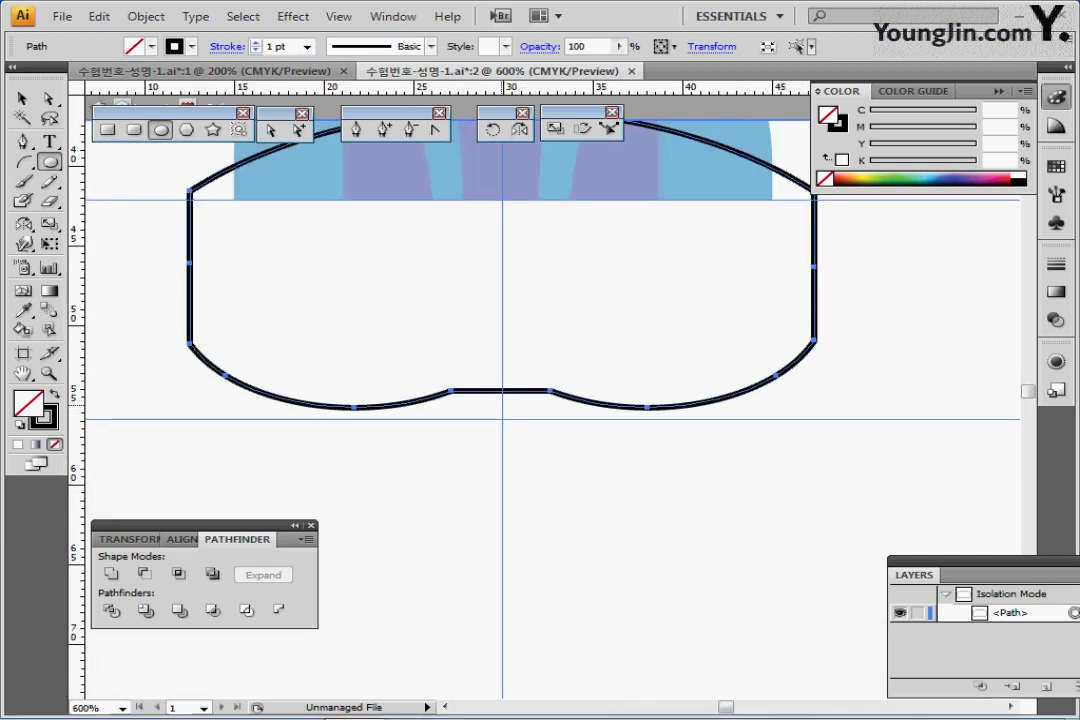
left_click_drag(501, 405, 553, 425)
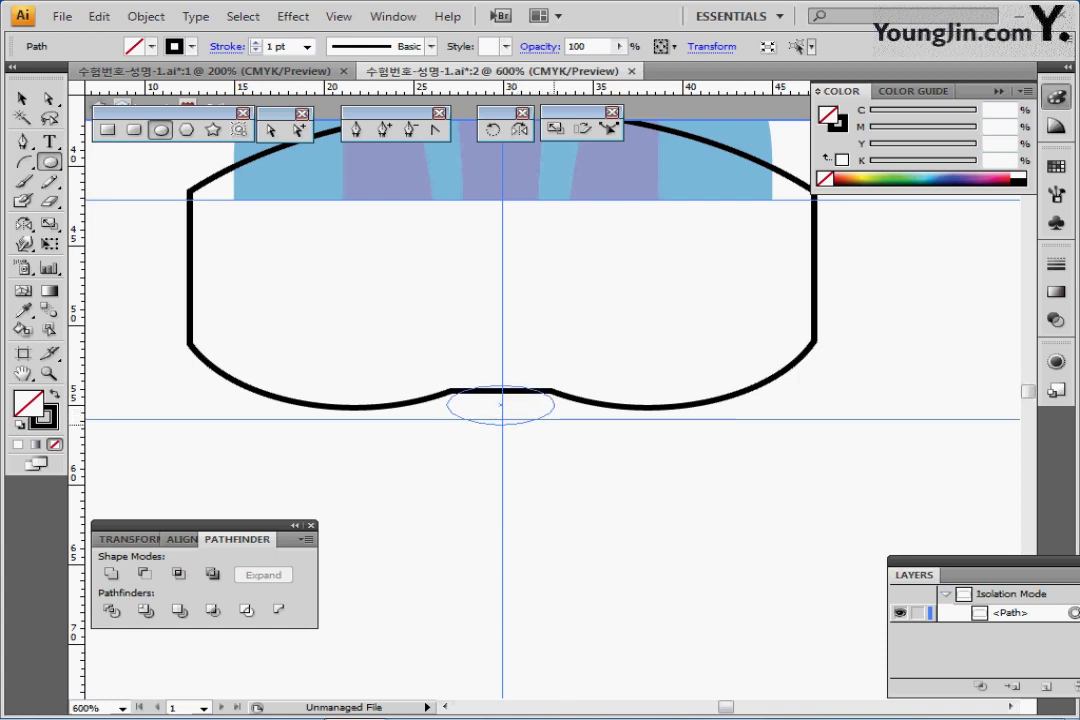
left_click_drag(556, 424, 556, 424)
key("ctrl+y")
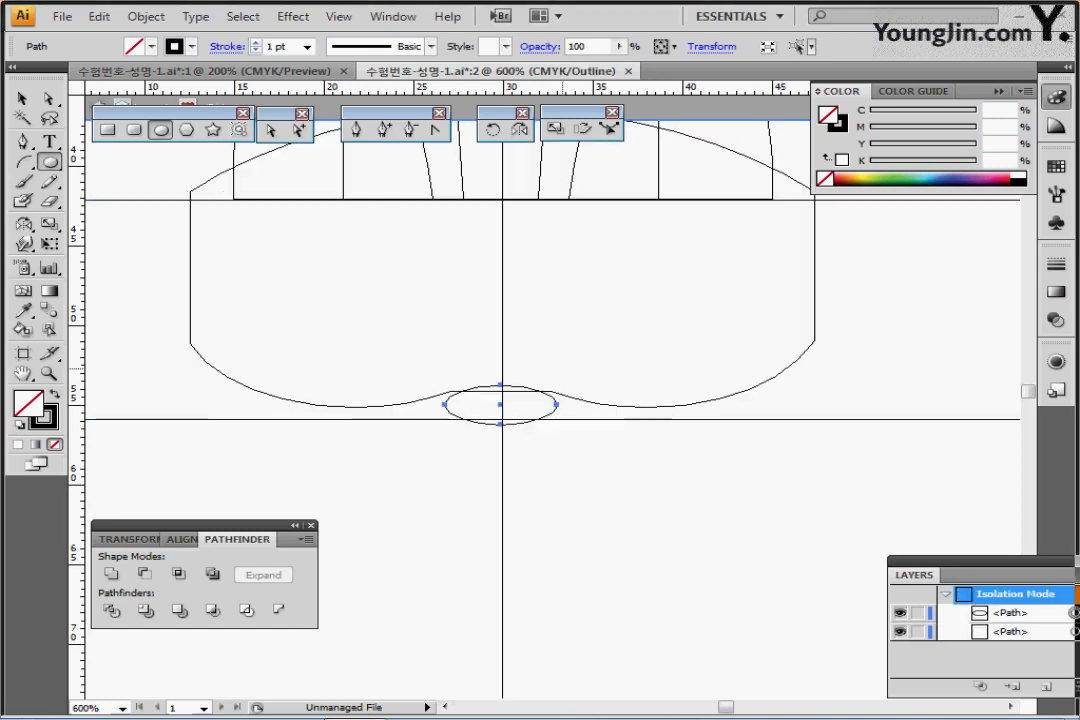
key("Up")
key("Up")
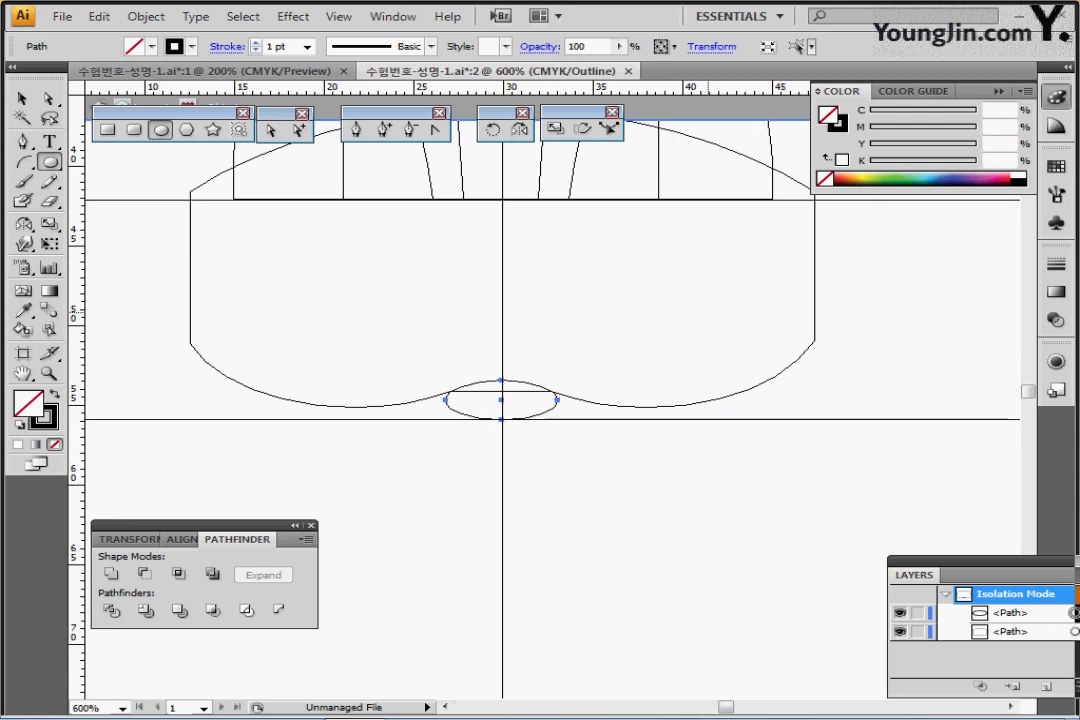
Return to preview mode and subtract the small ellipse from the goggle outline to form a curved nose notch
key("ctrl+y")
left_click_drag(552, 482, 424, 357)
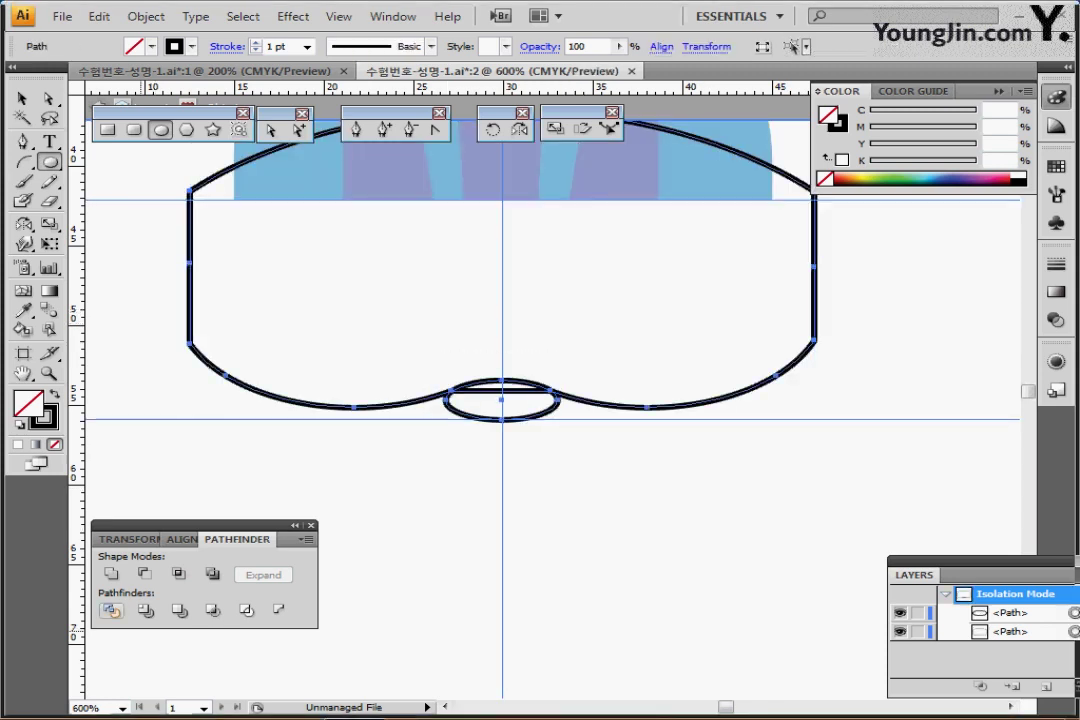
left_click(145, 574)
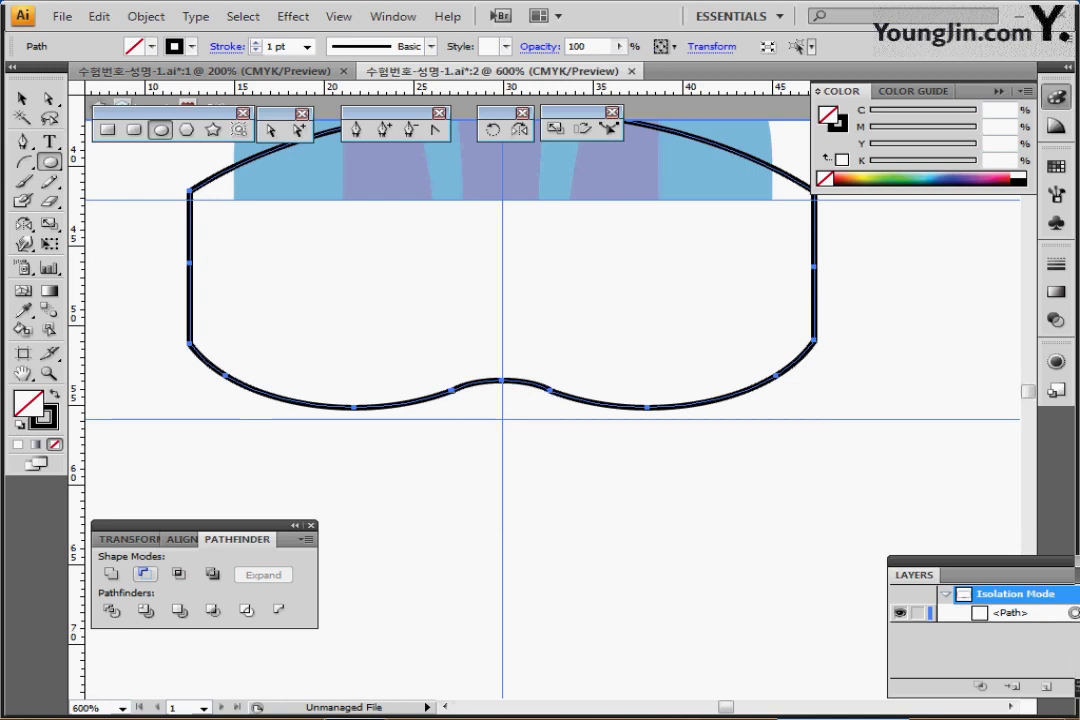
Select the three anchor points of the nose notch and nudge them up to deepen the curve
key("ctrl+minus")
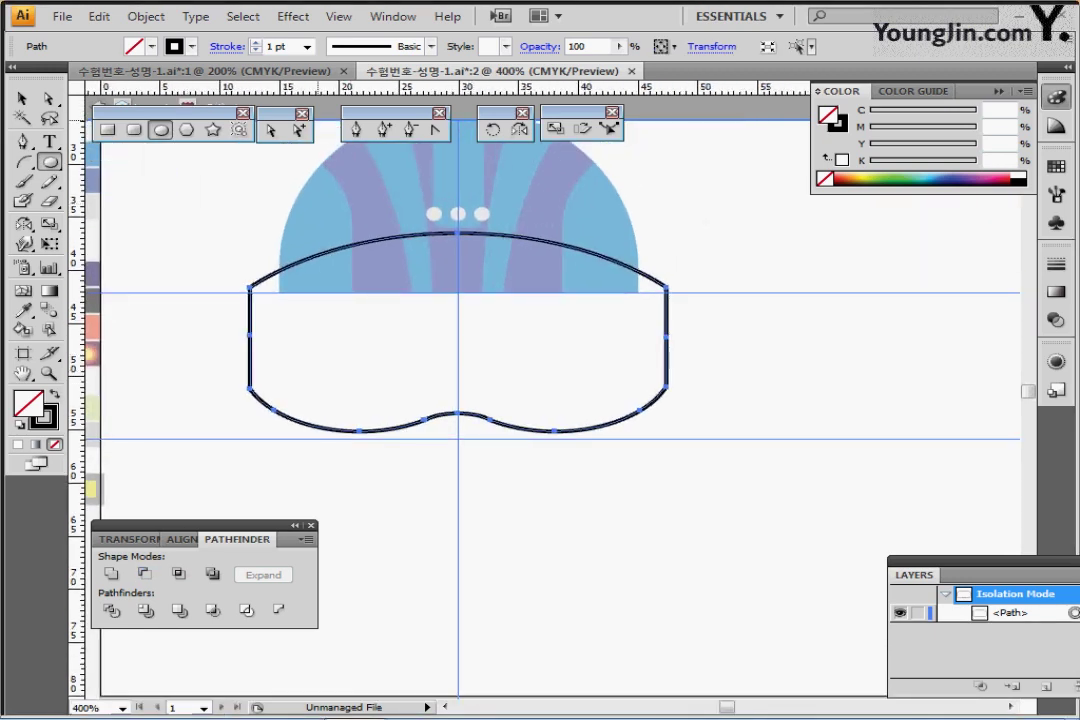
key("a")
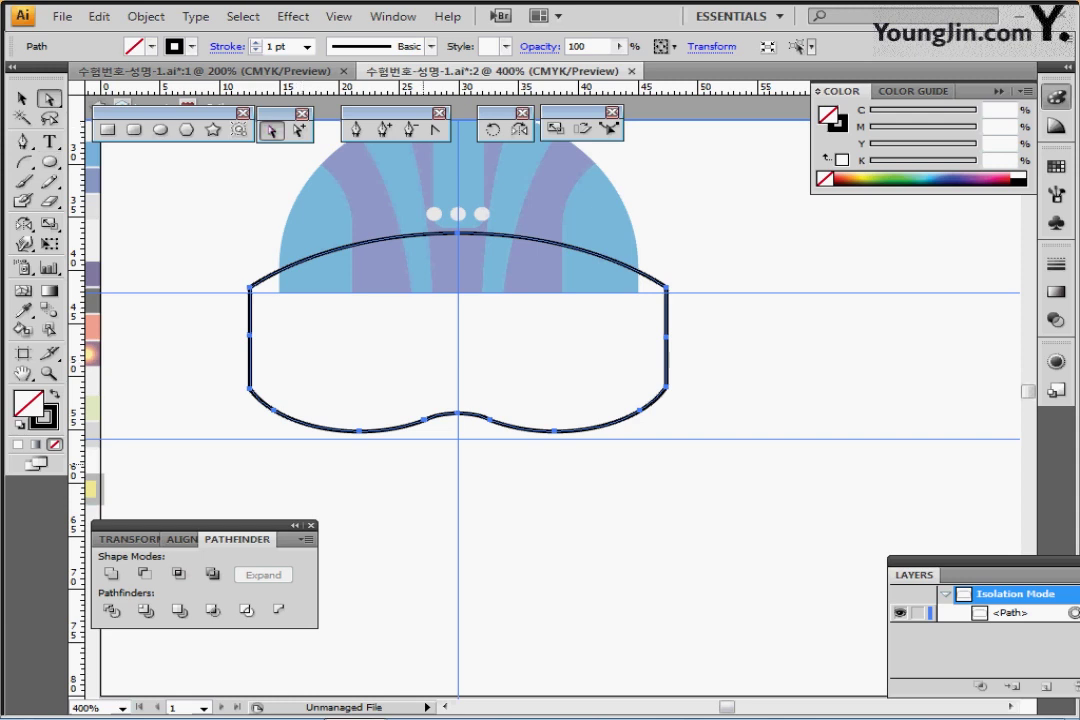
left_click_drag(418, 383, 494, 463)
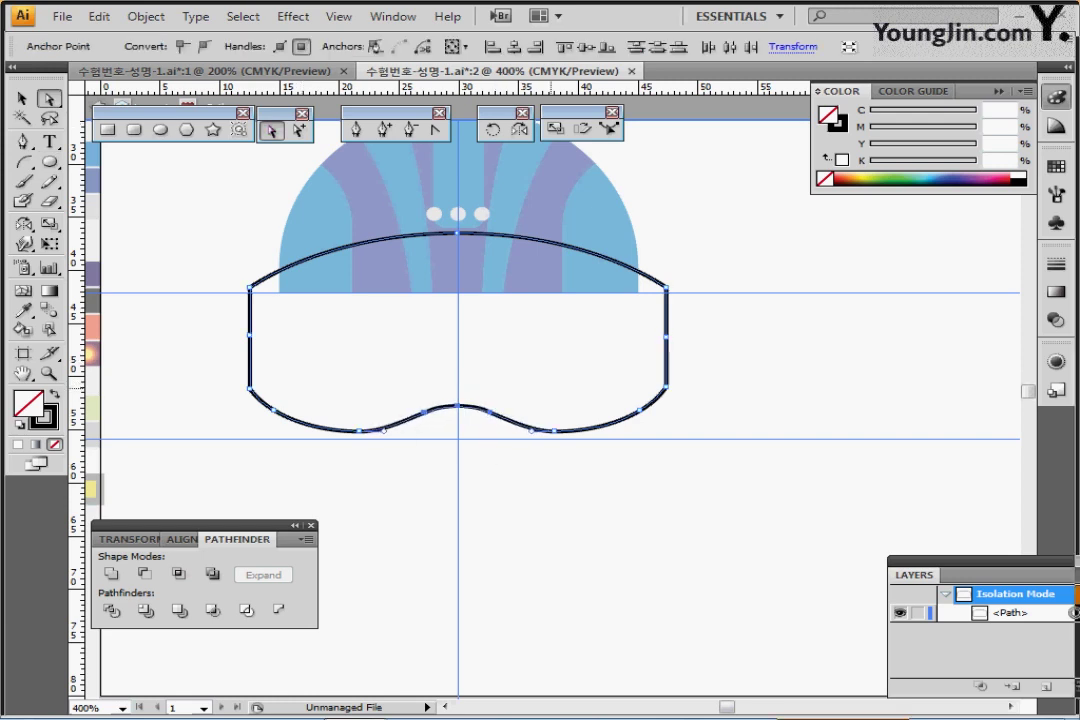
key("Up")
key("Up")
key("Up")
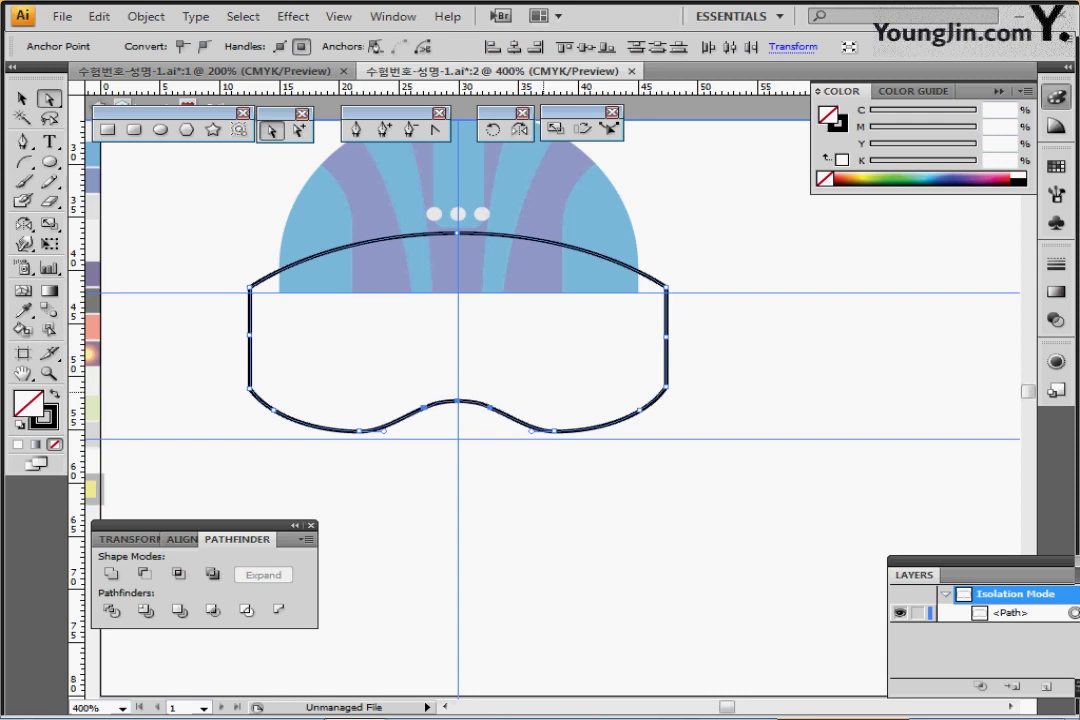
Select the anchor point at the top centre of the goggle outline and nudge it down to flatten the arch
left_click_drag(344, 165, 510, 276)
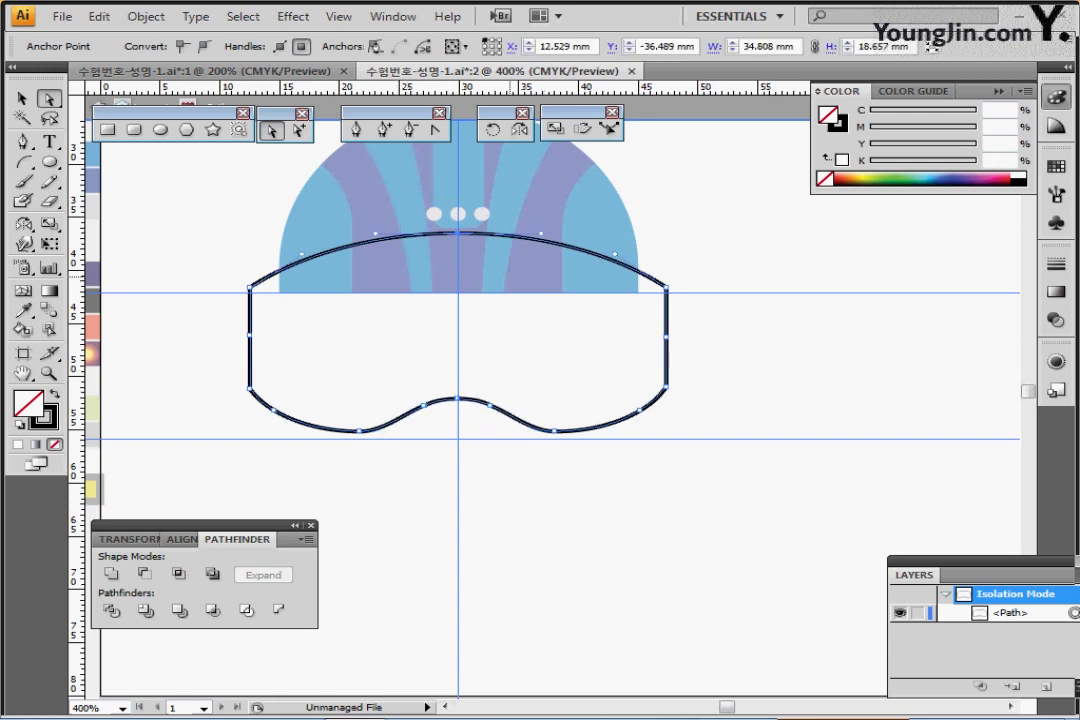
key("Down")
key("Down")
key("Down")
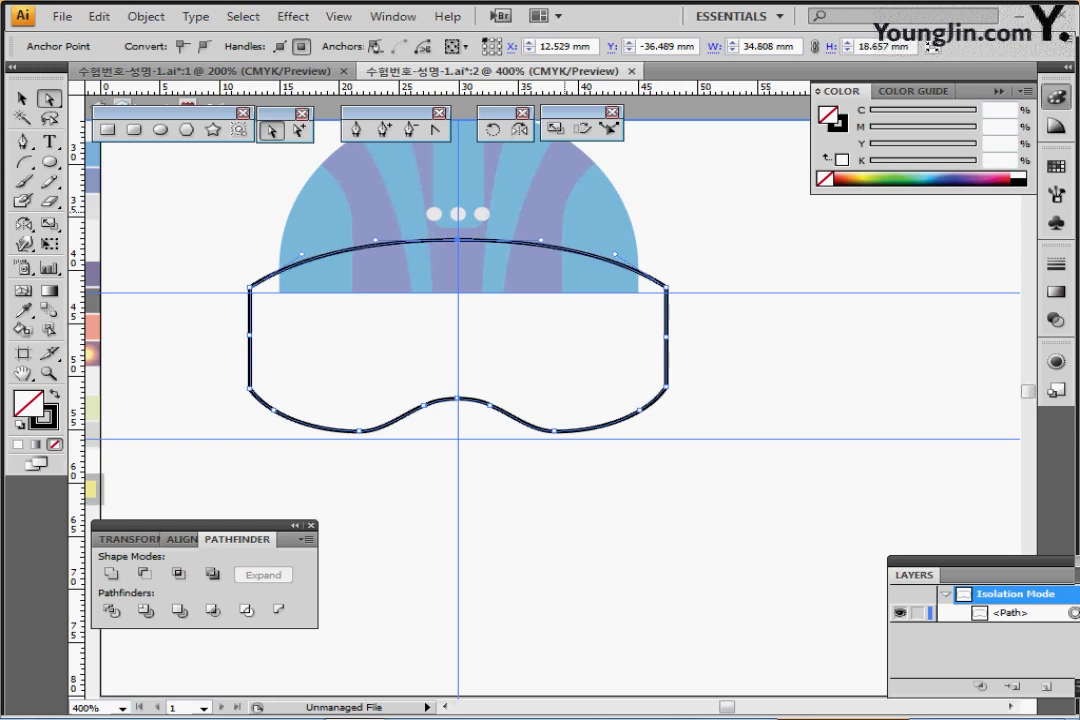
Offset the goggle outline by -3.5 mm to create a smaller inner outline
left_click(458, 240)
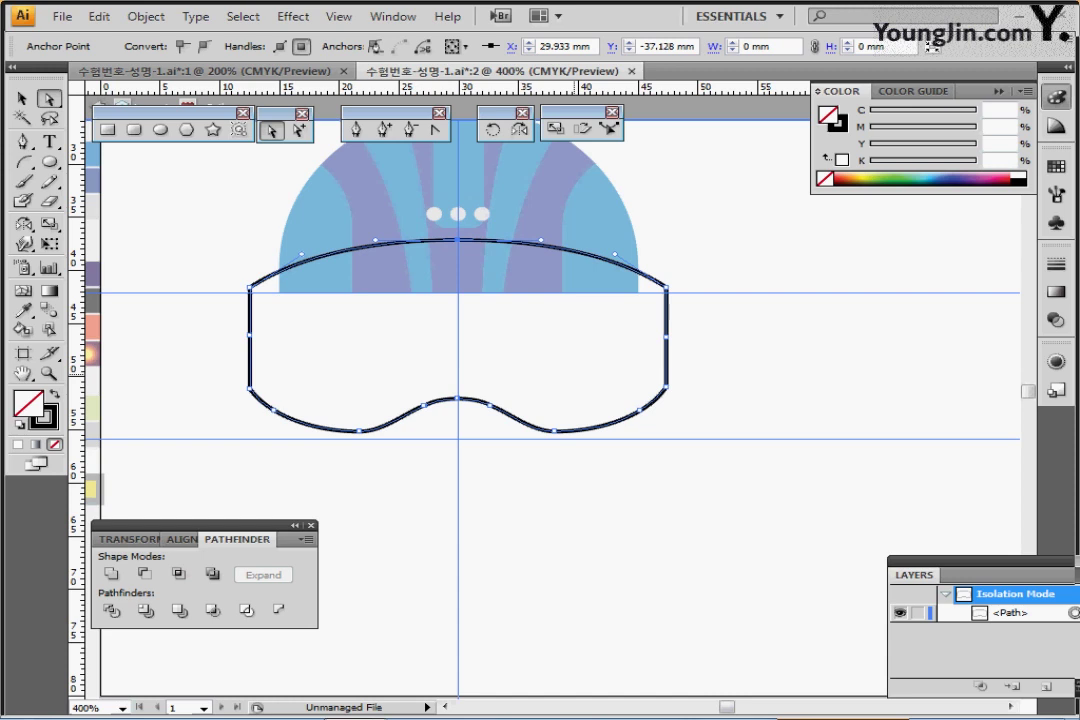
left_click(146, 16)
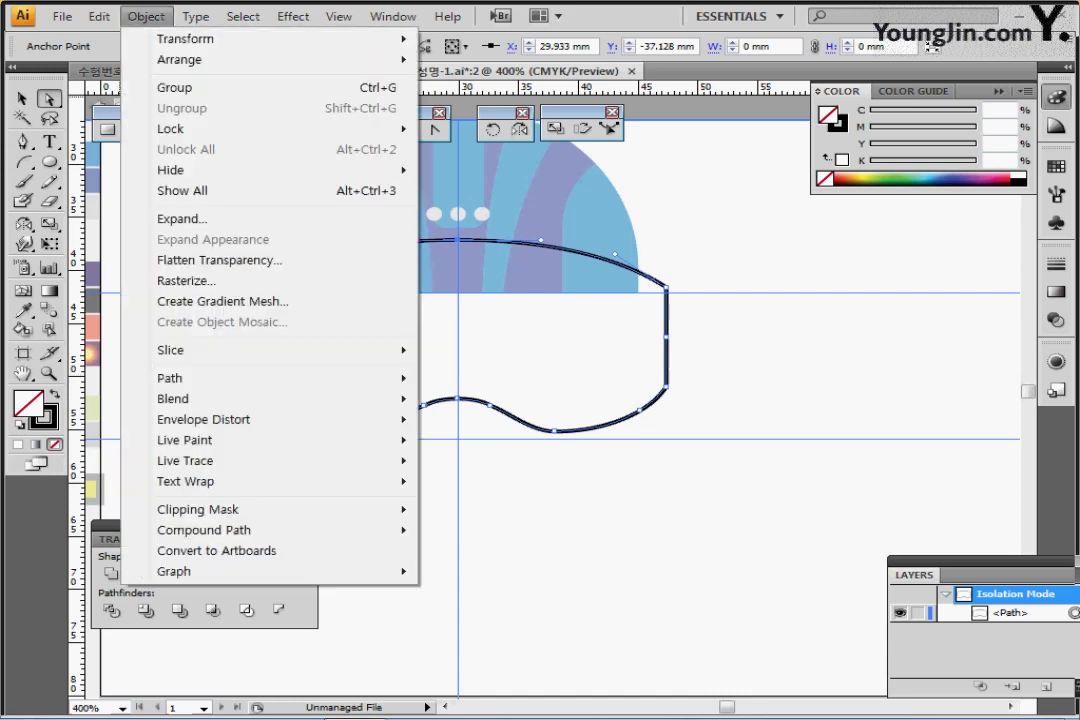
mouse_move(200, 378)
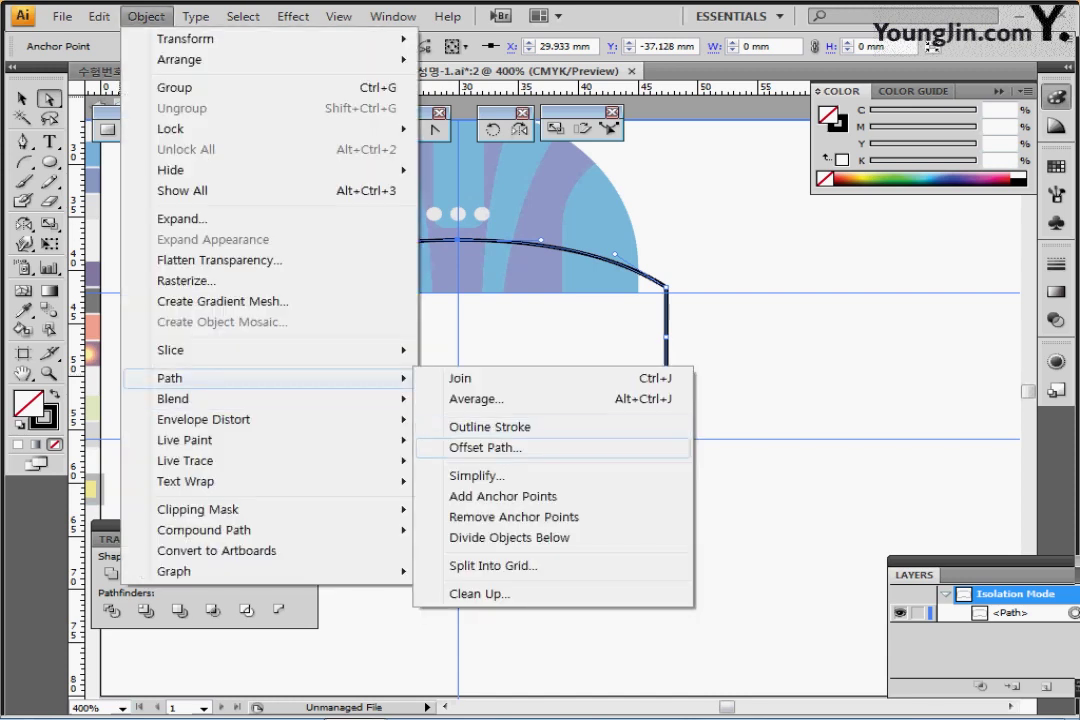
left_click(485, 447)
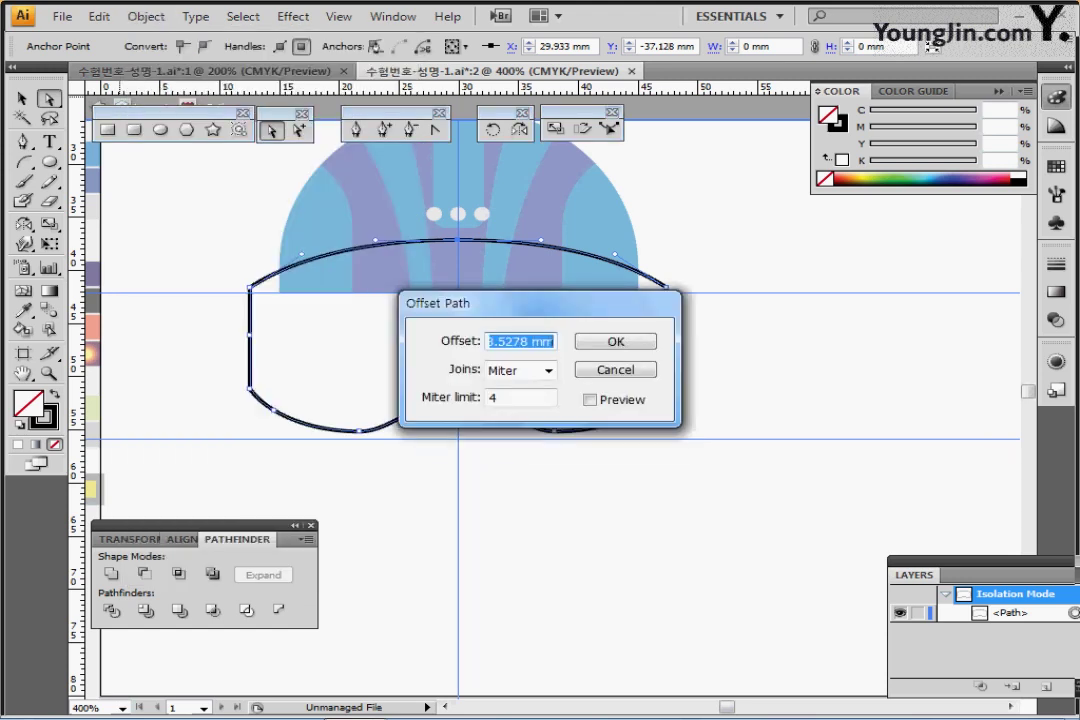
type("-3.5")
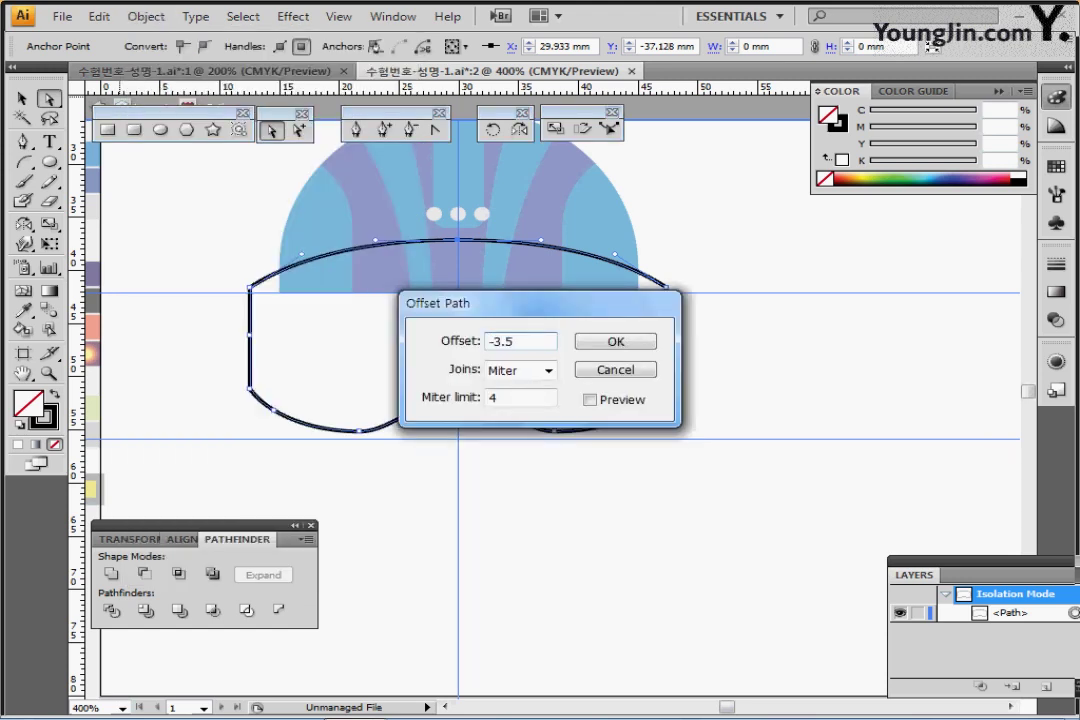
key("Return")
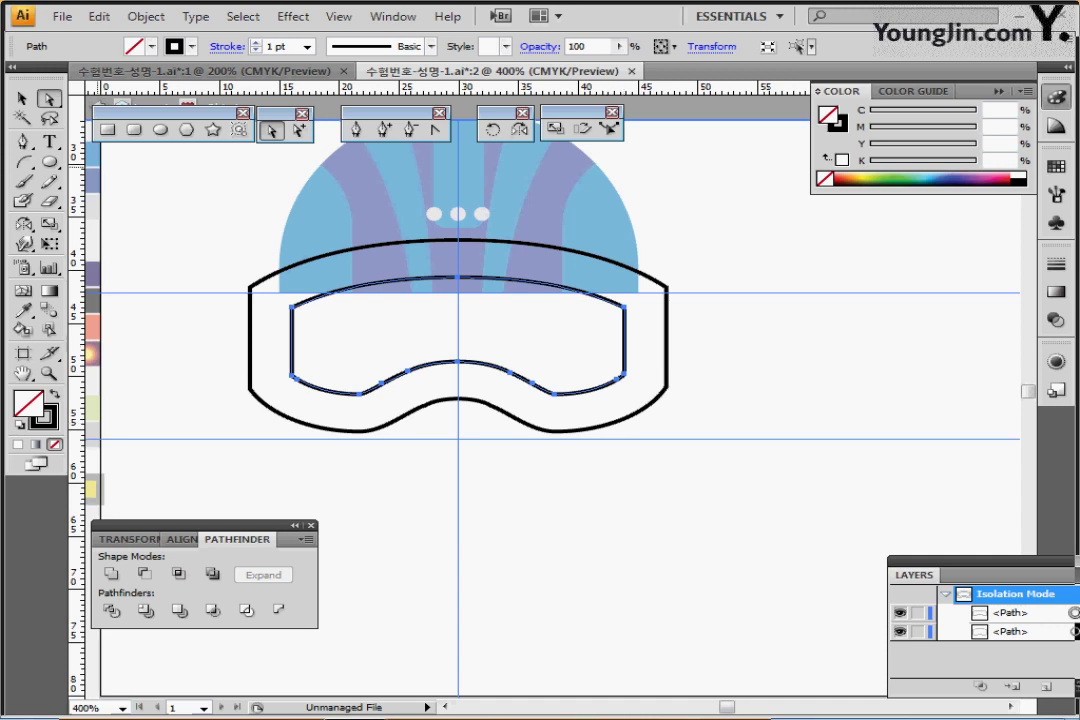
Select the outer and inner goggle outlines and make a blend between them
key("v")
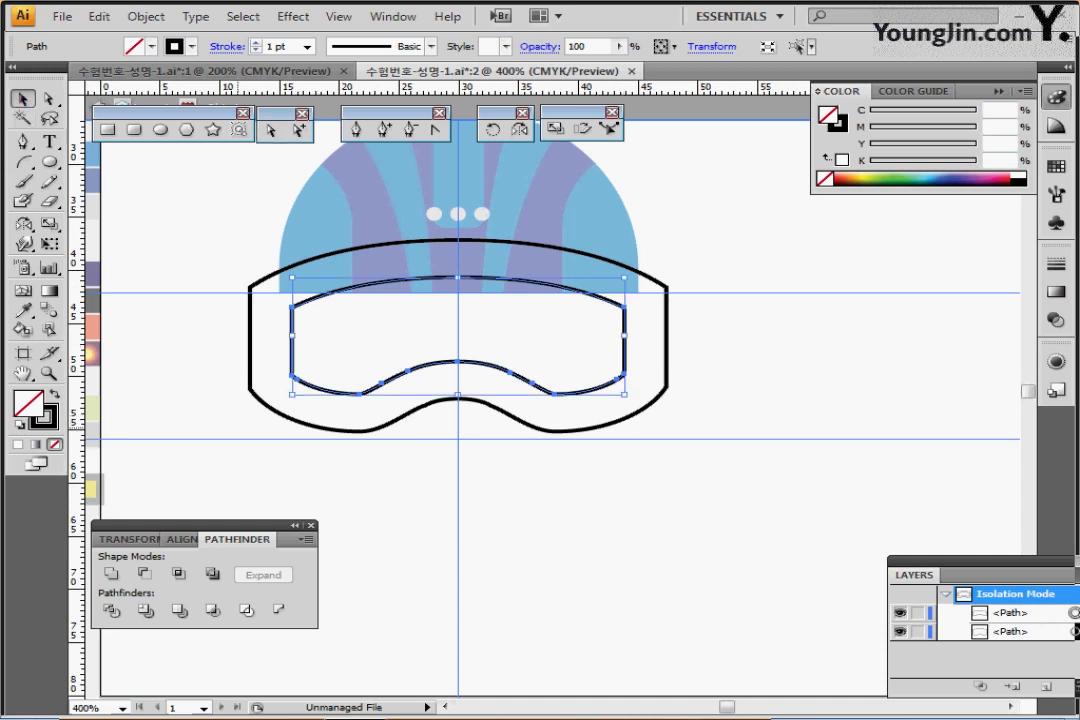
left_click_drag(330, 458, 239, 352)
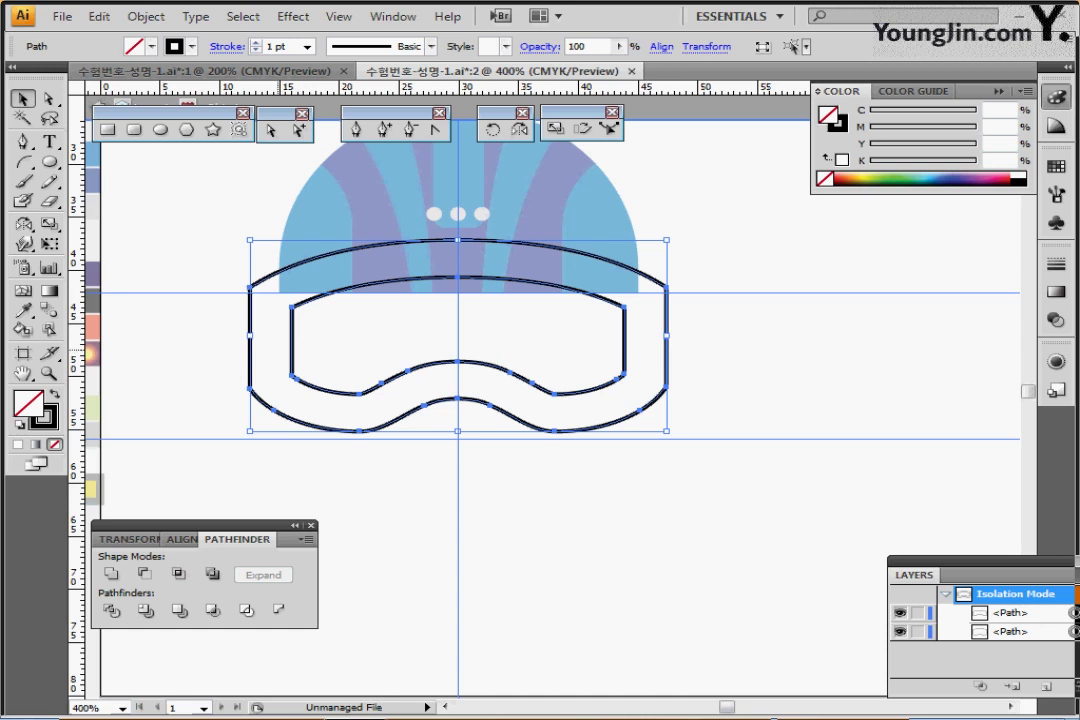
left_click(146, 16)
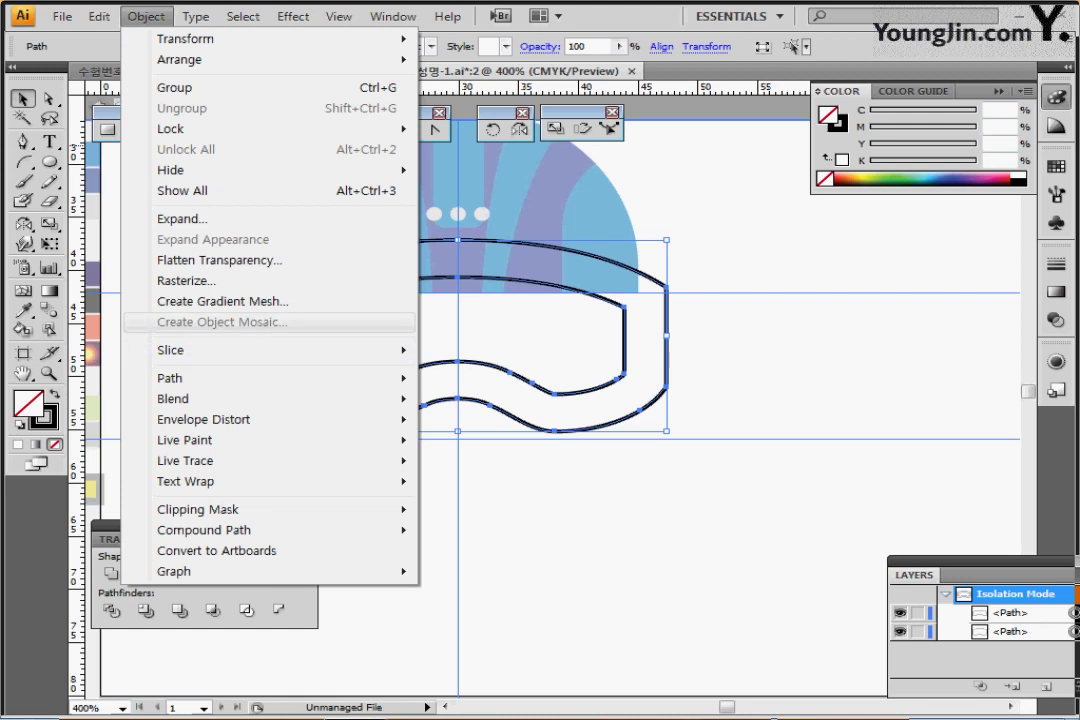
mouse_move(200, 398)
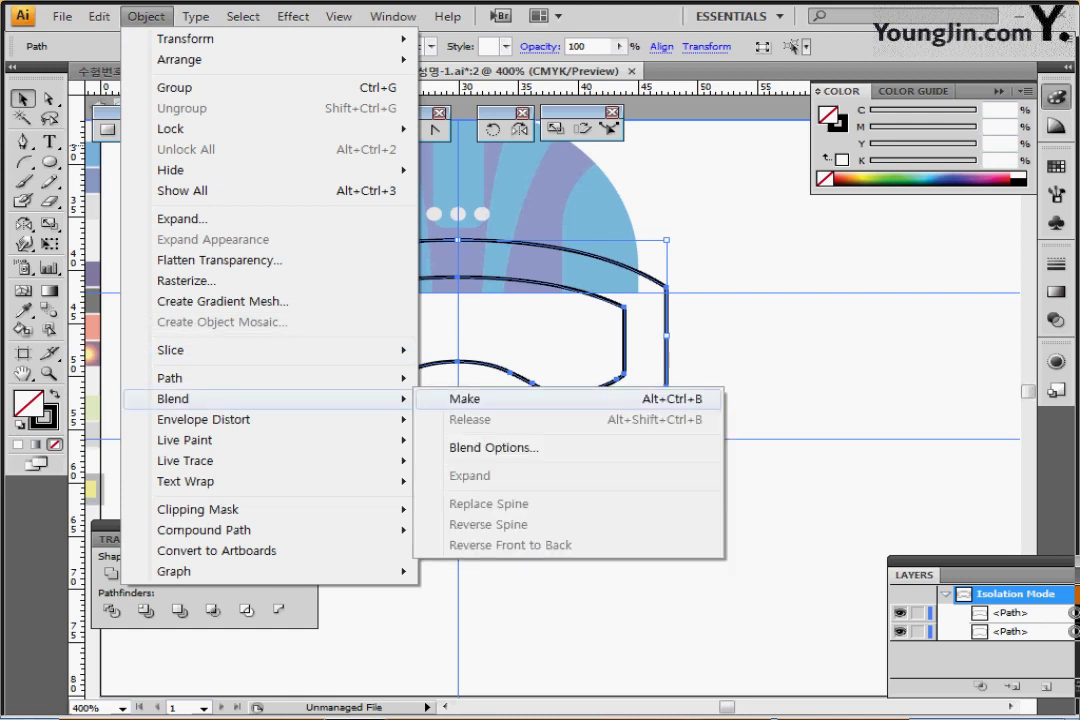
left_click(464, 398)
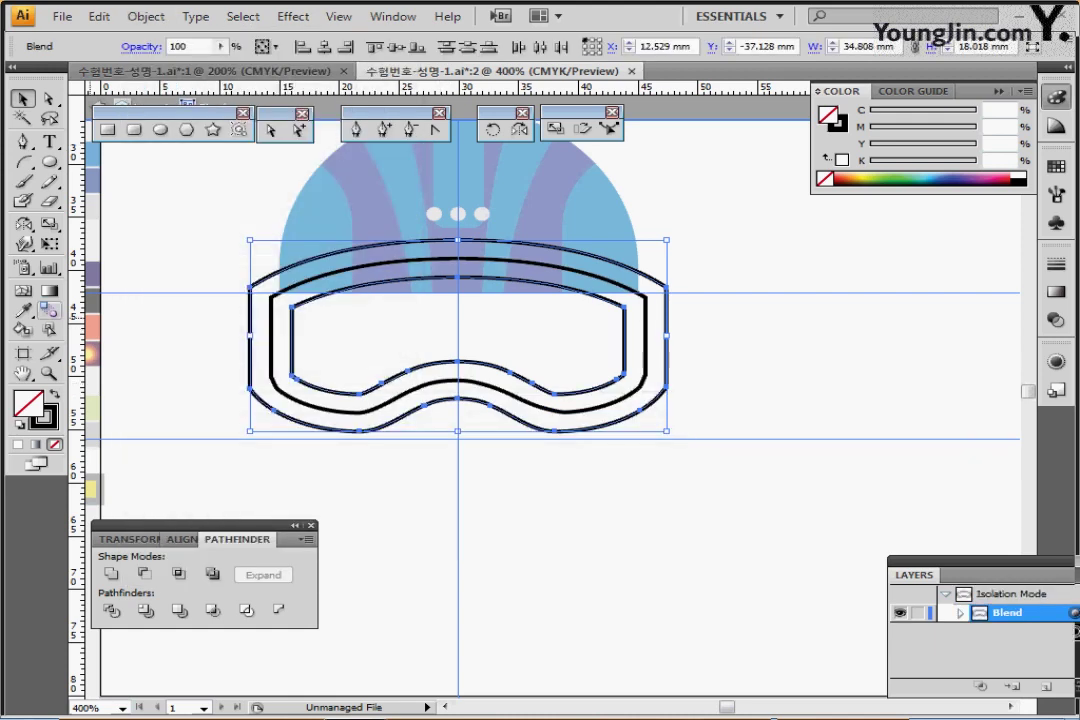
Set the goggle blend's spacing to Specified Steps with 2 steps, with the preview turned on
double_click(49, 310)
left_click_drag(480, 304, 562, 349)
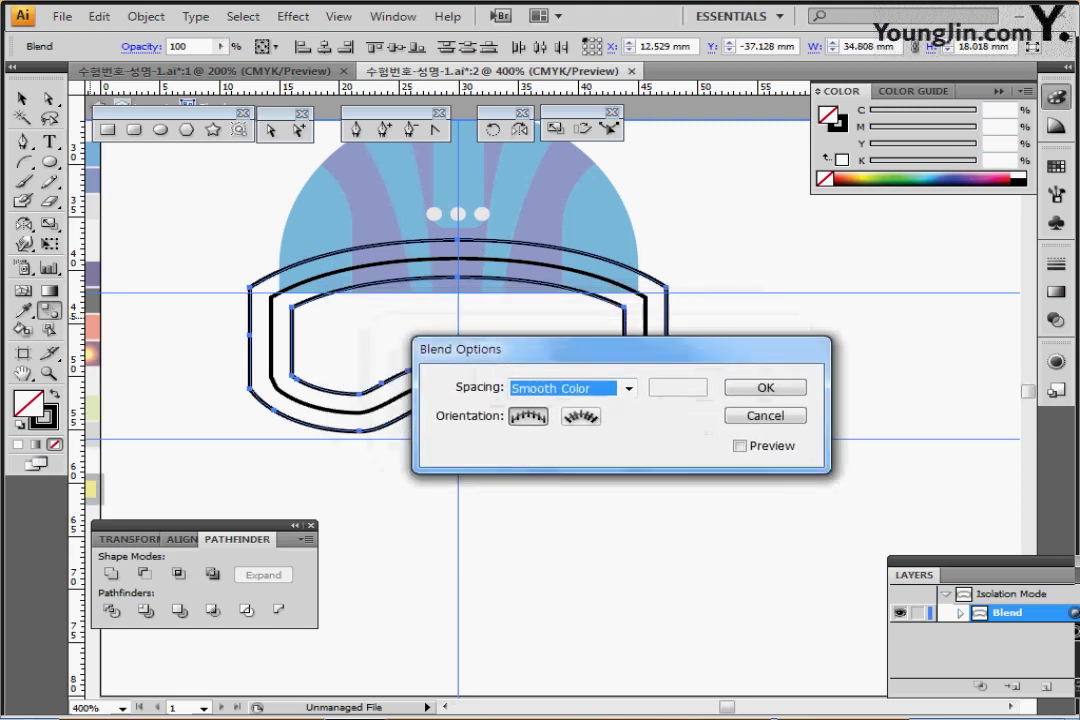
left_click(628, 388)
left_click(562, 424)
type("2")
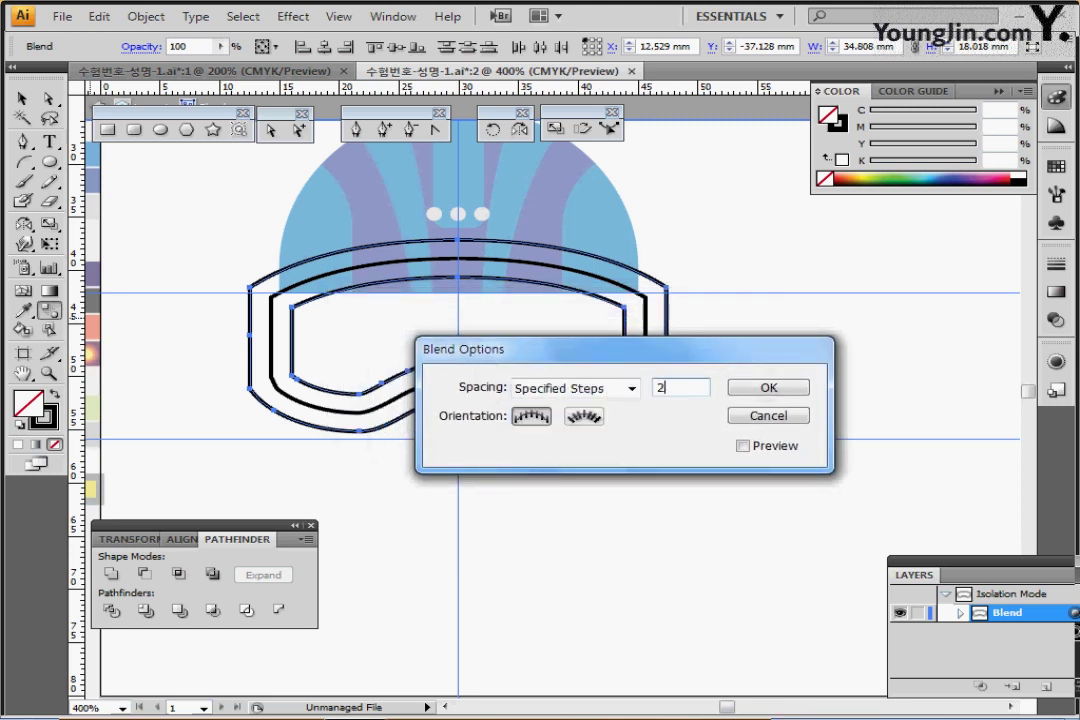
left_click(743, 446)
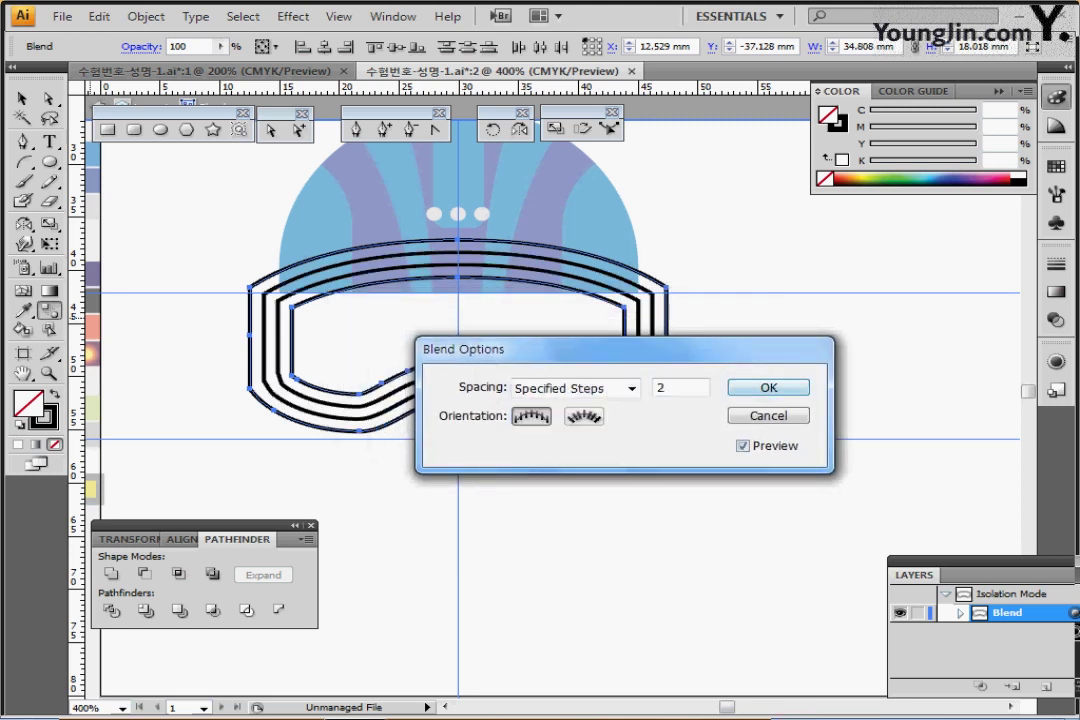
key("Return")
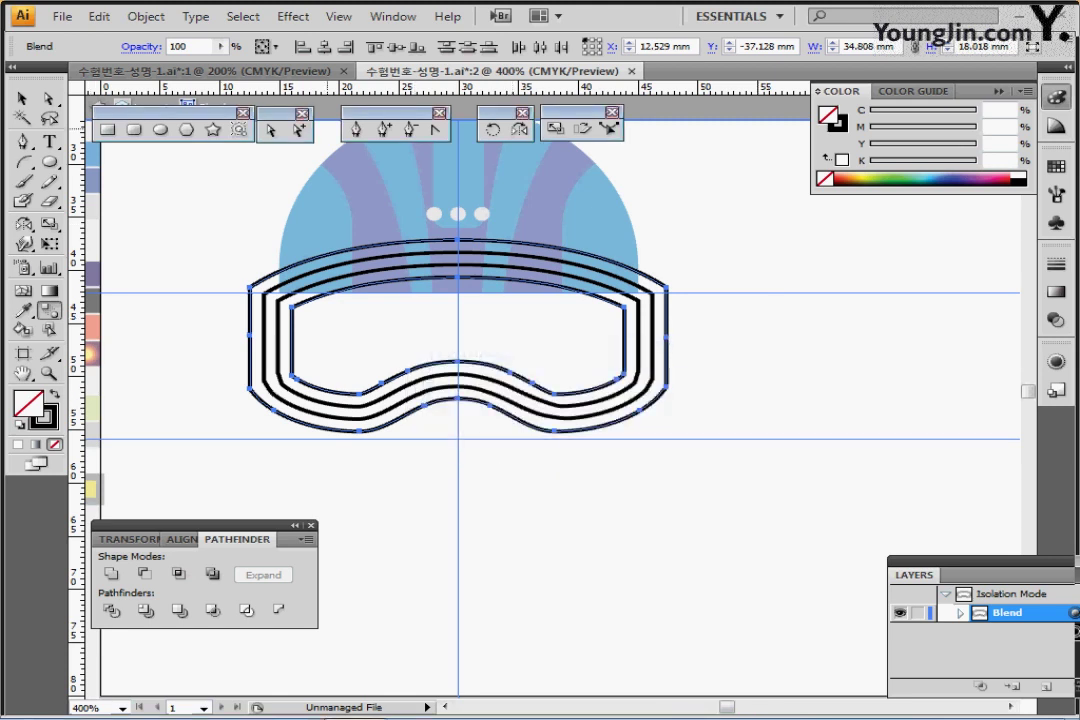
Expand the goggle blend into editable outlines and exit isolation mode
left_click(146, 16)
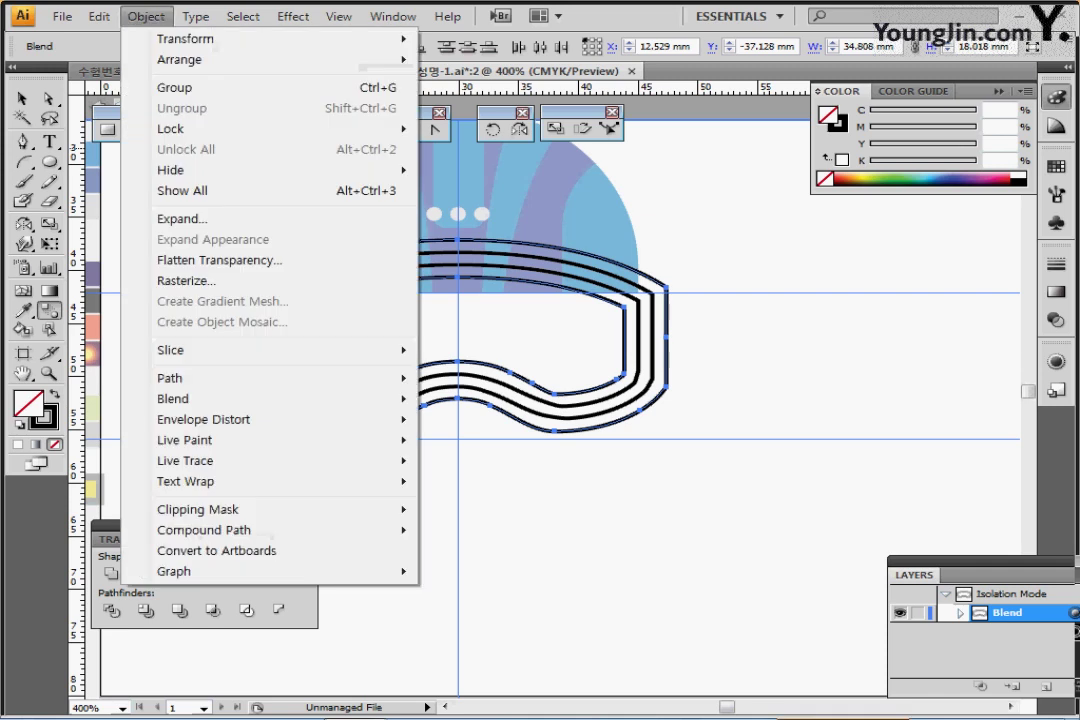
mouse_move(190, 398)
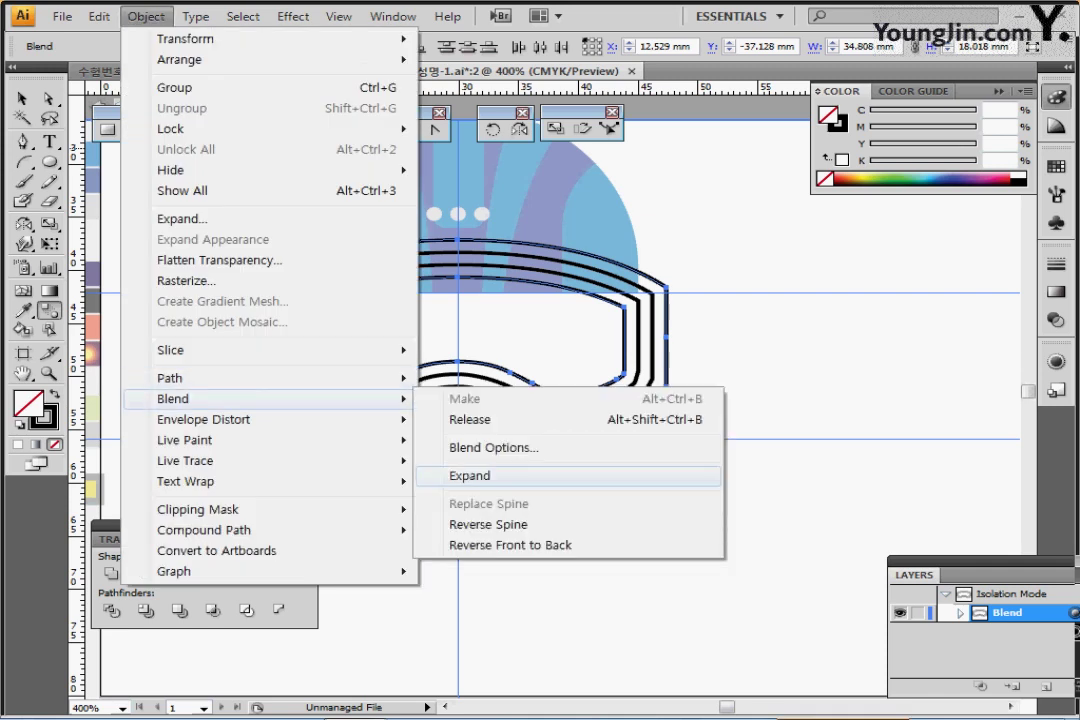
left_click(470, 476)
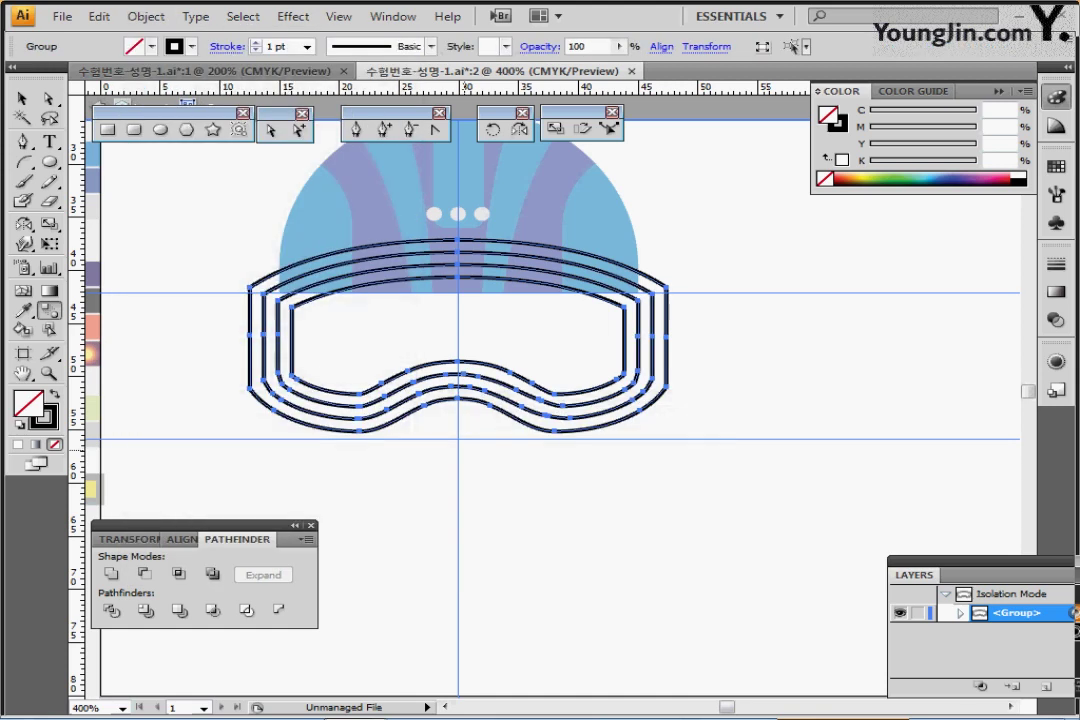
right_click(396, 347)
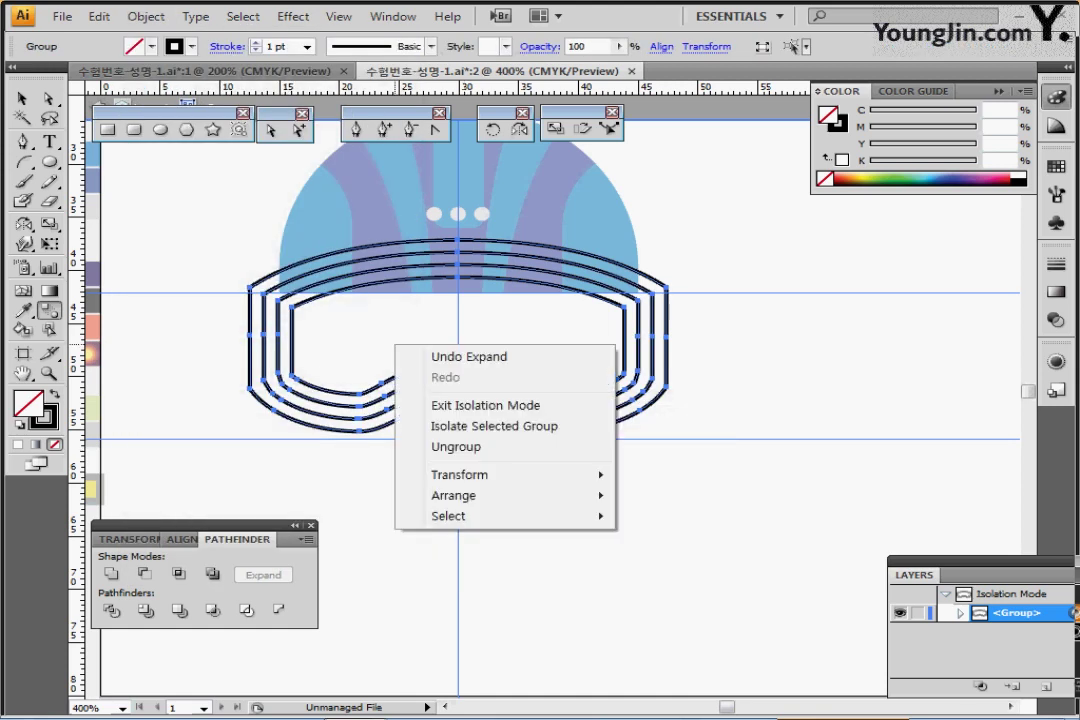
left_click(485, 405)
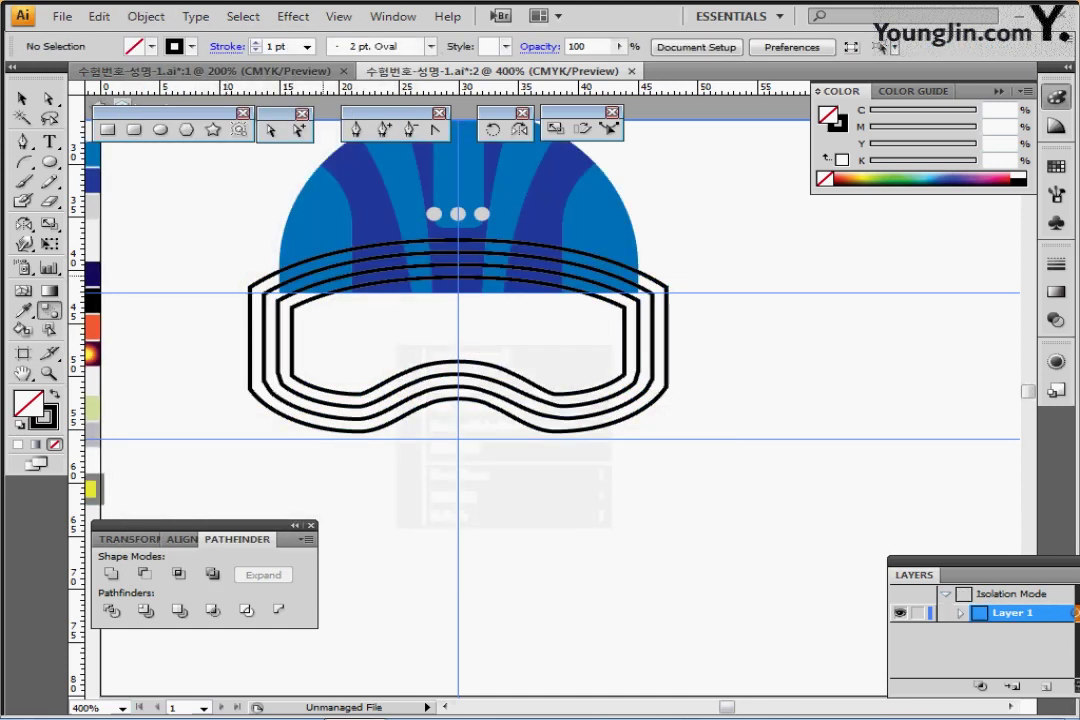
left_click(525, 422, "ctrl")
left_click(528, 465, "ctrl")
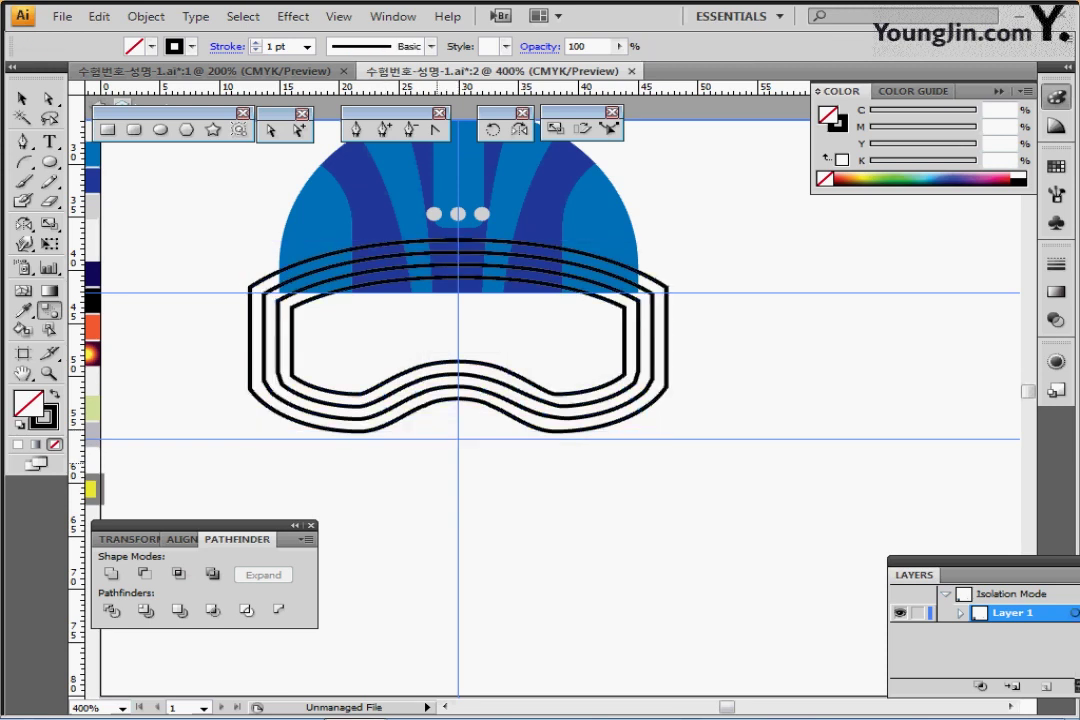
left_click(525, 422, "ctrl")
key("ctrl+a")
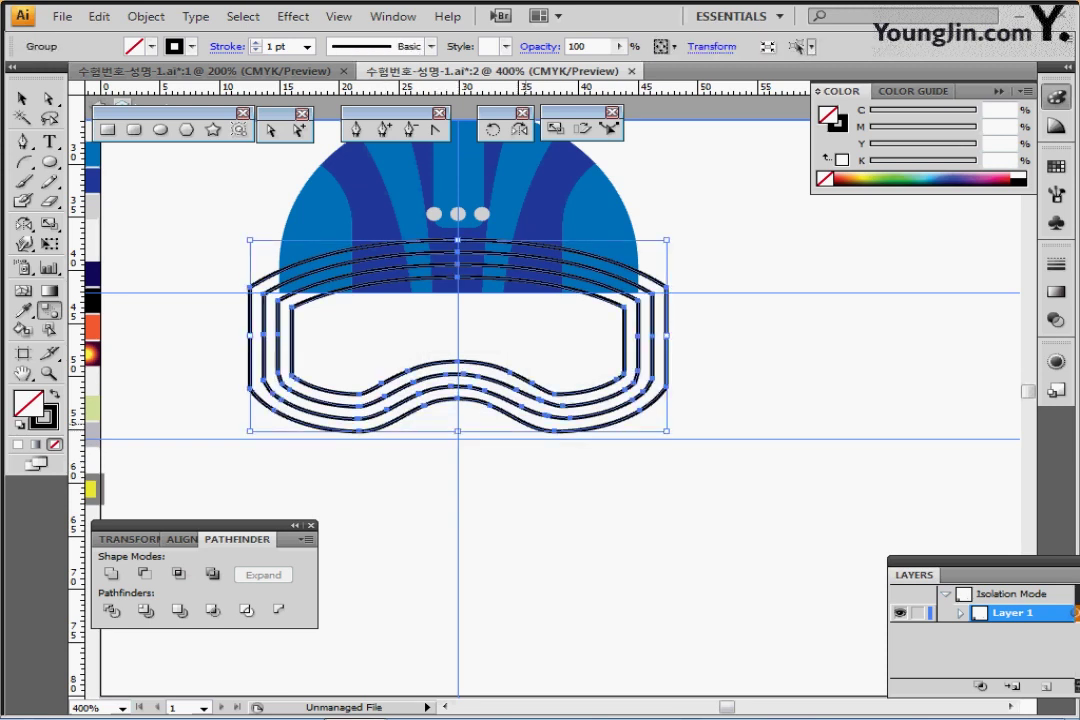
double_click(204, 329, "ctrl")
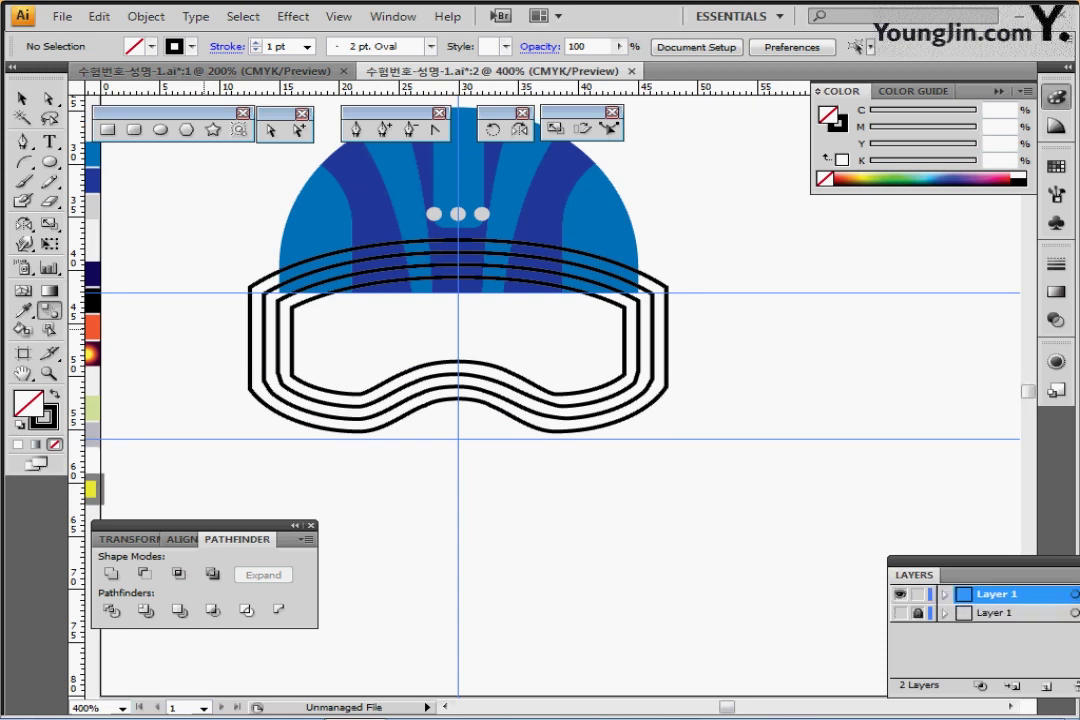
Ungroup the expanded goggle outlines and clear the selection
key("ctrl+a")
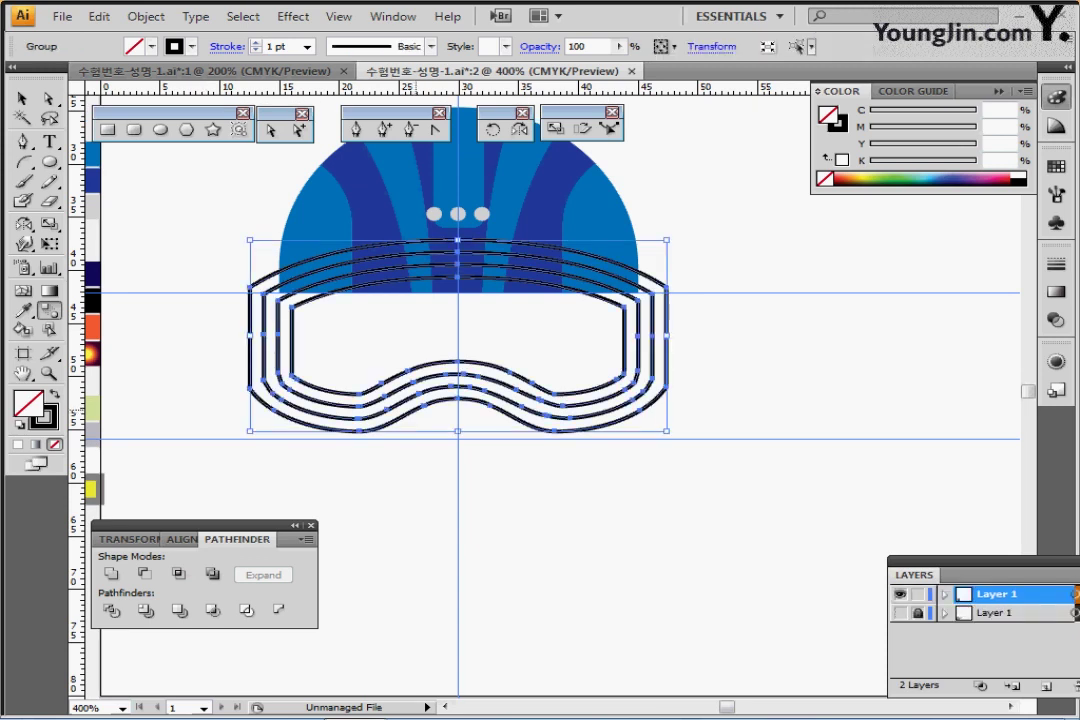
right_click(429, 393)
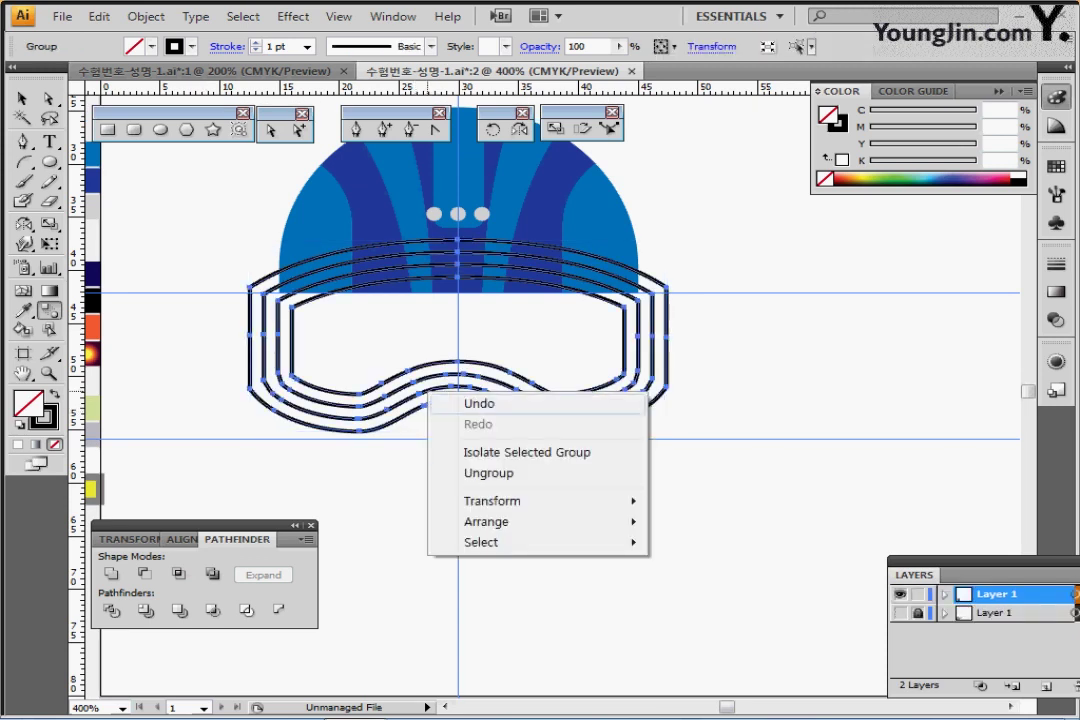
left_click(488, 473)
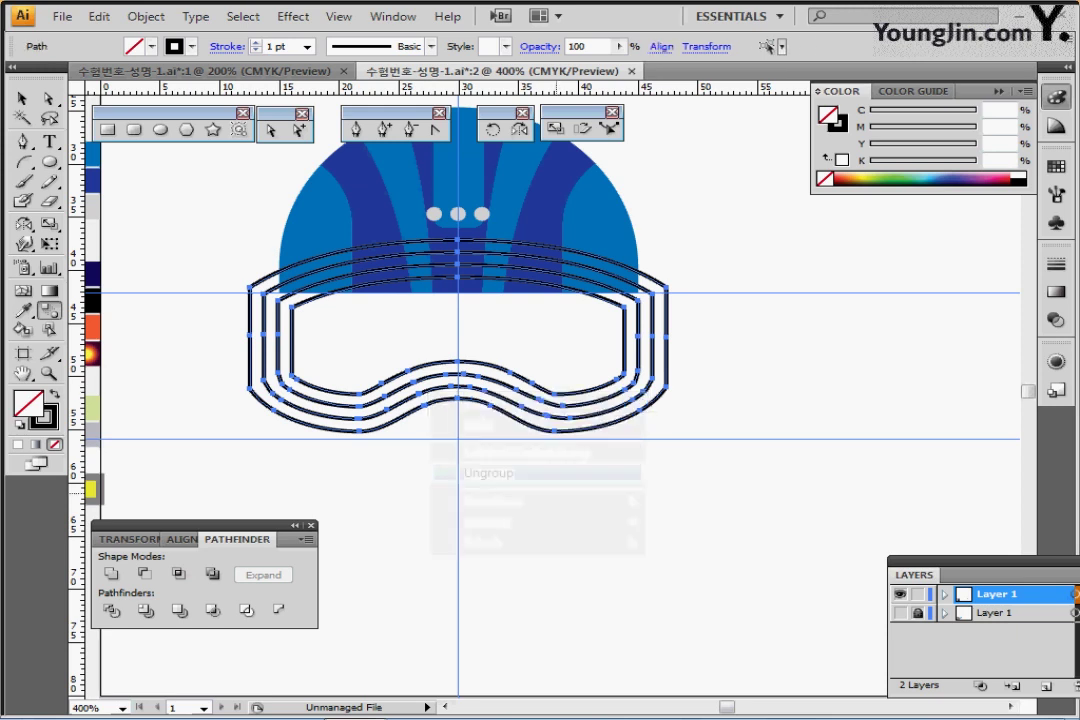
left_click(567, 506)
Fill the outermost goggle outline with the dark navy swatch colour and the second outline with the black swatch colour, without strokes
left_click_drag(240, 452, 318, 460)
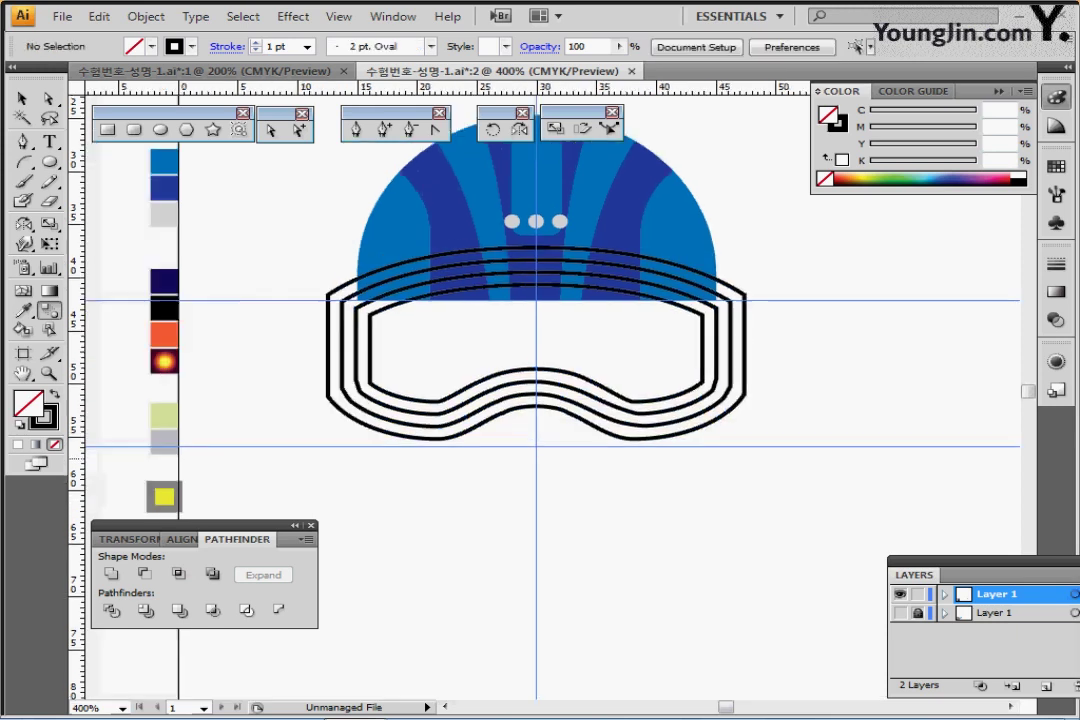
left_click_drag(304, 359, 330, 404)
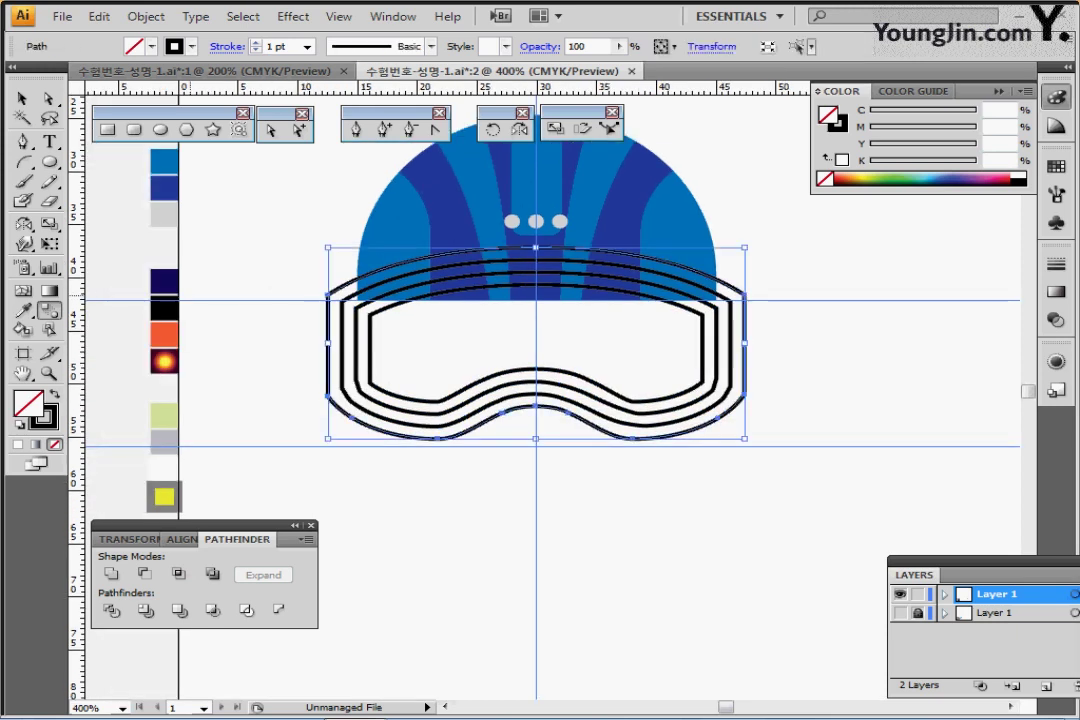
key("i")
left_click(166, 283)
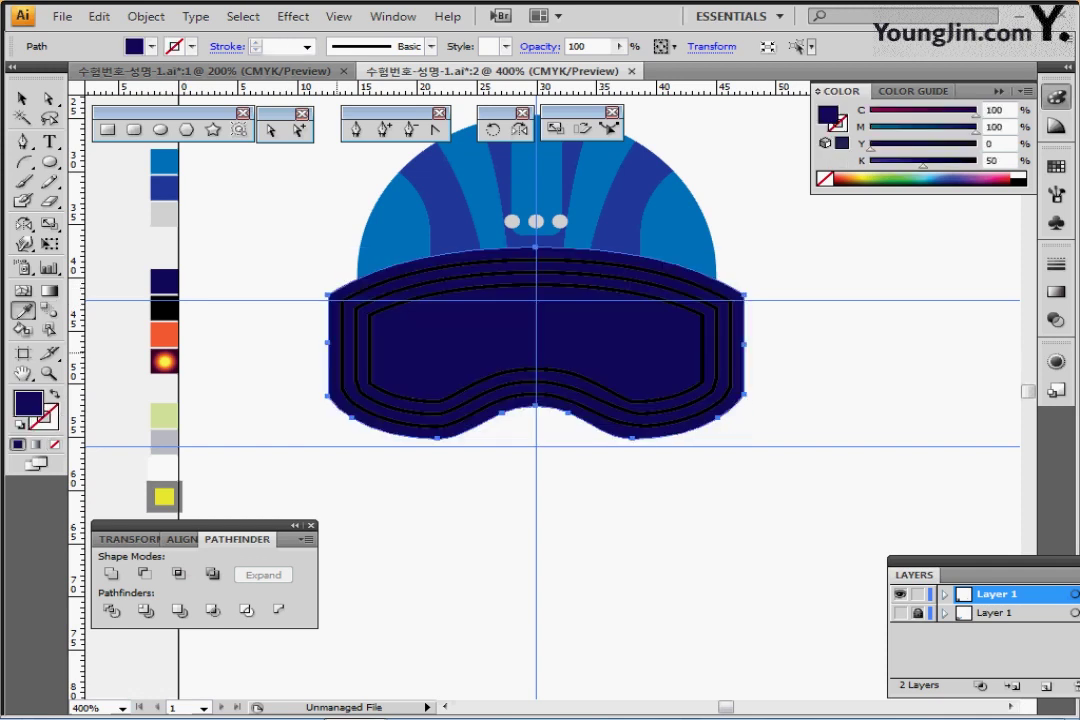
left_click(342, 353, "ctrl")
left_click(164, 310)
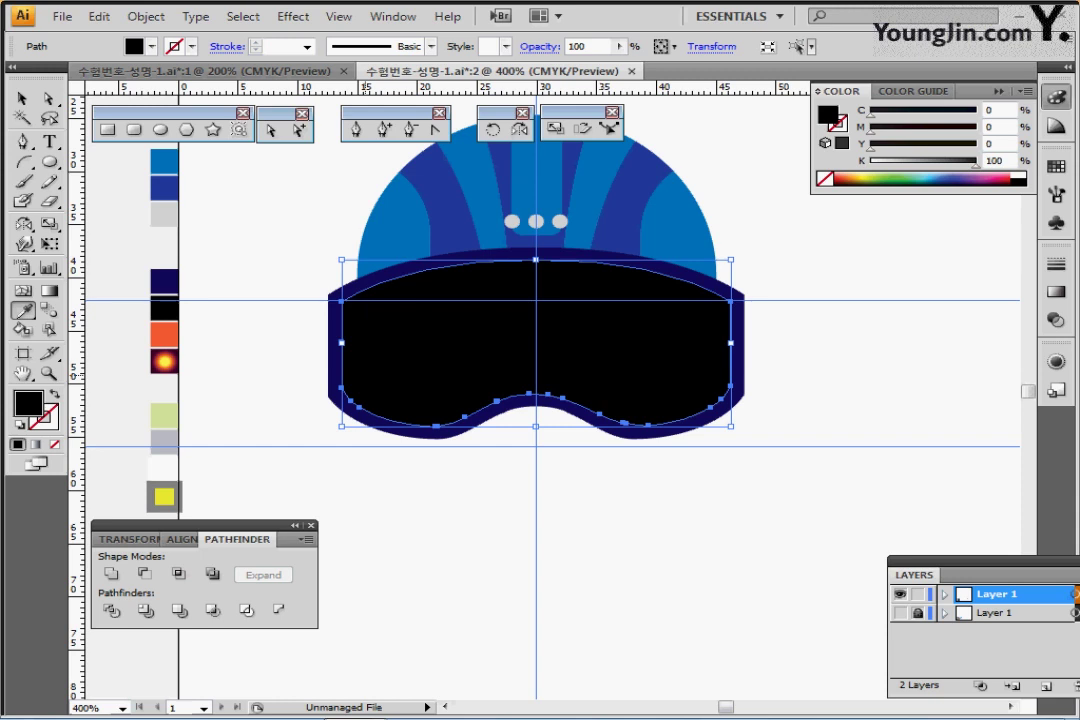
Fill the third goggle outline with the orange swatch colour and the innermost lens outline with the yellow-to-maroon radial gradient swatch
key("ctrl+y")
left_click(356, 345, "ctrl")
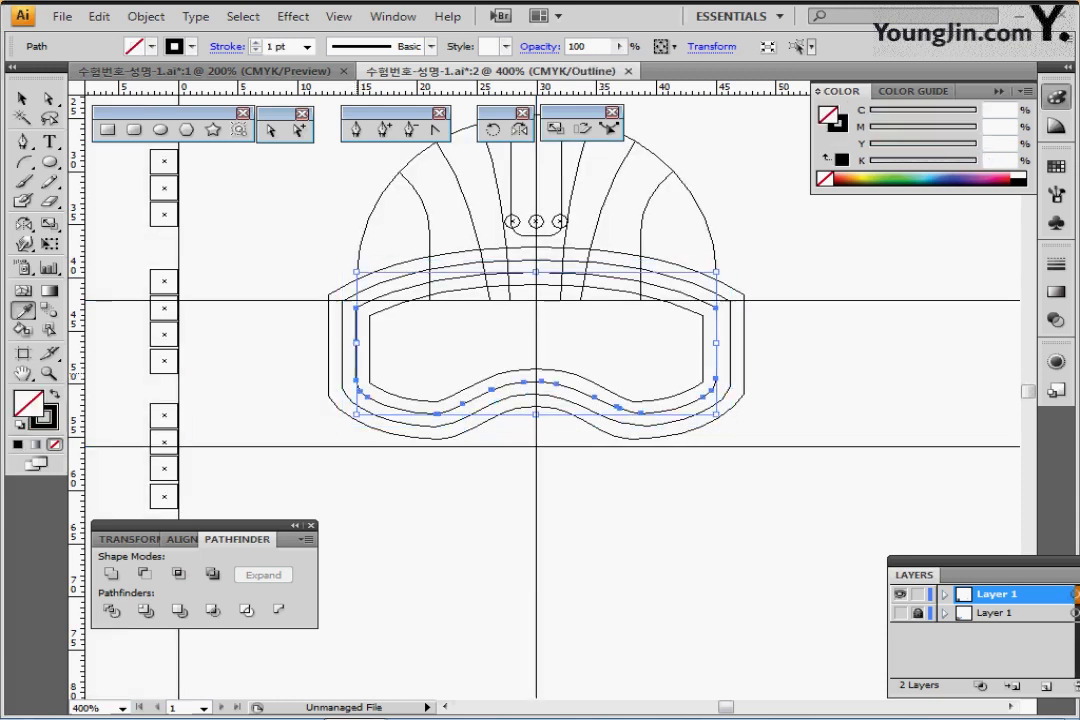
left_click(168, 339)
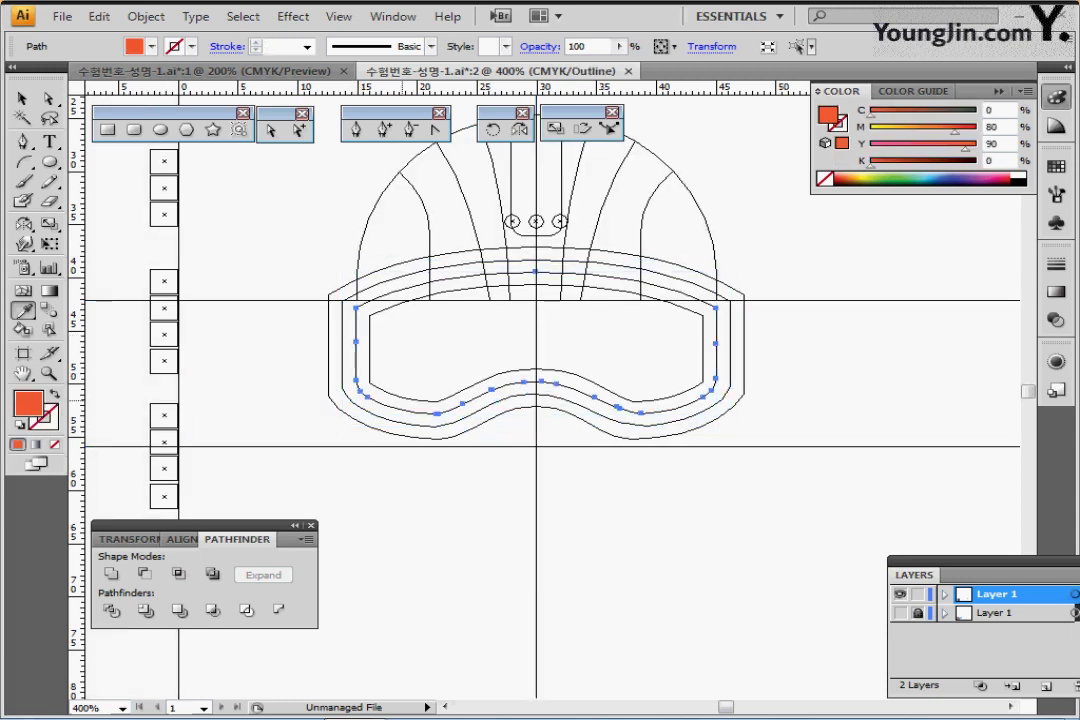
left_click(402, 396, "ctrl")
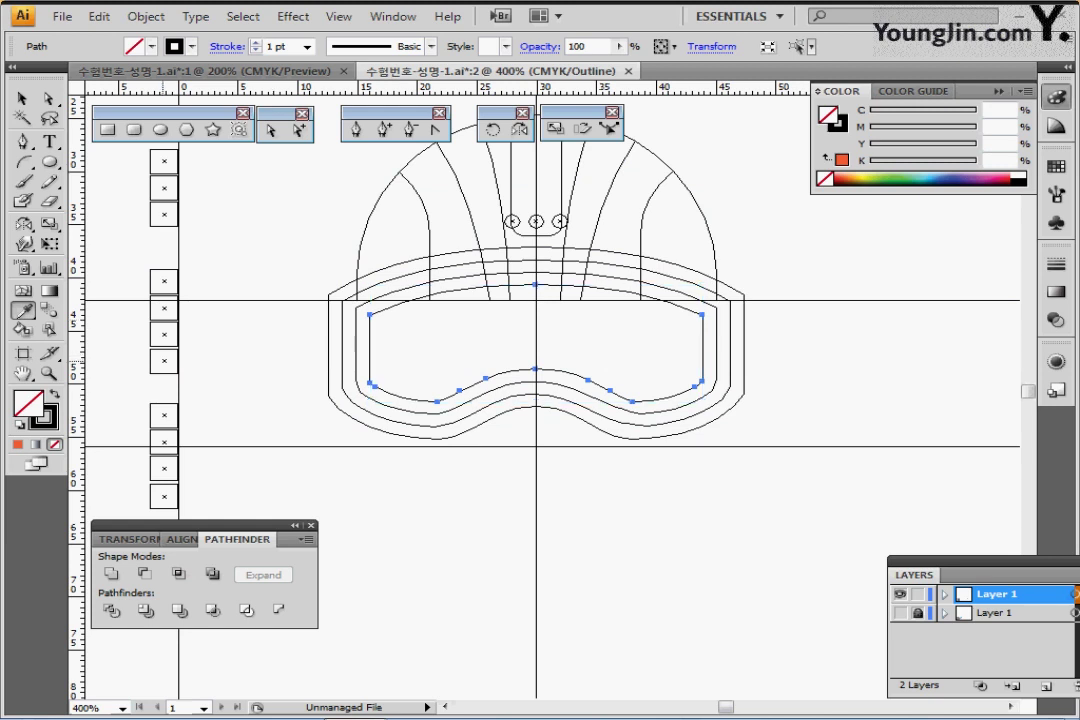
left_click(165, 363)
key("ctrl+y")
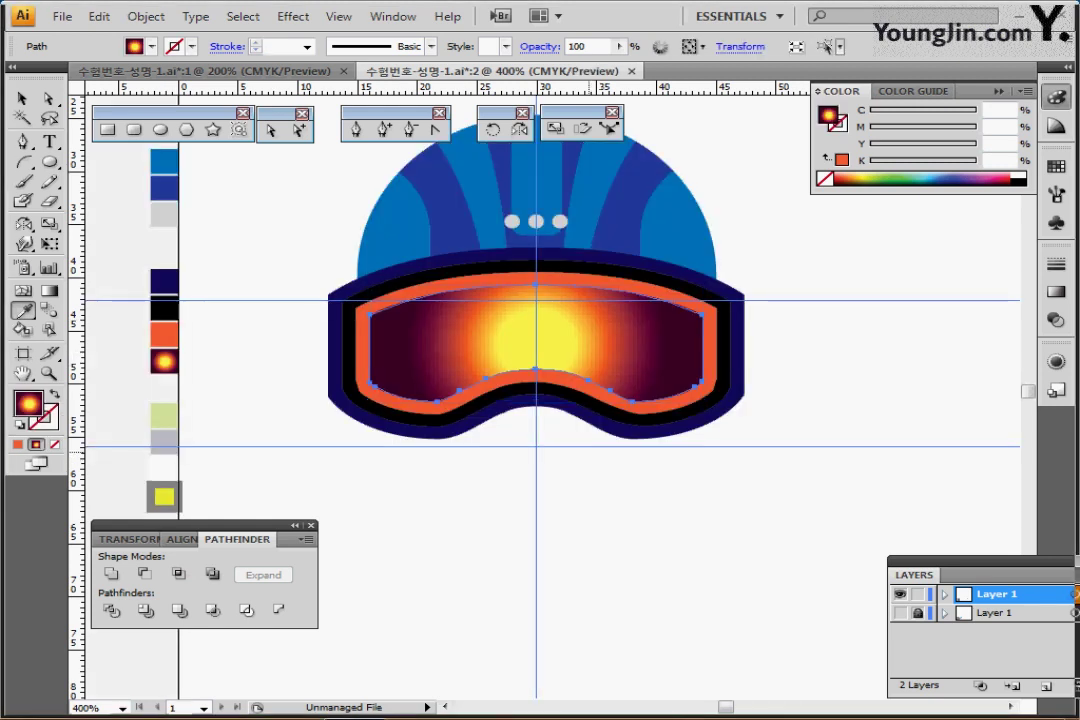
Redraw the lens's radial gradient vertically along the centre guide, from the frame's top black band down to the nose bridge
left_click_drag(577, 450, 497, 461)
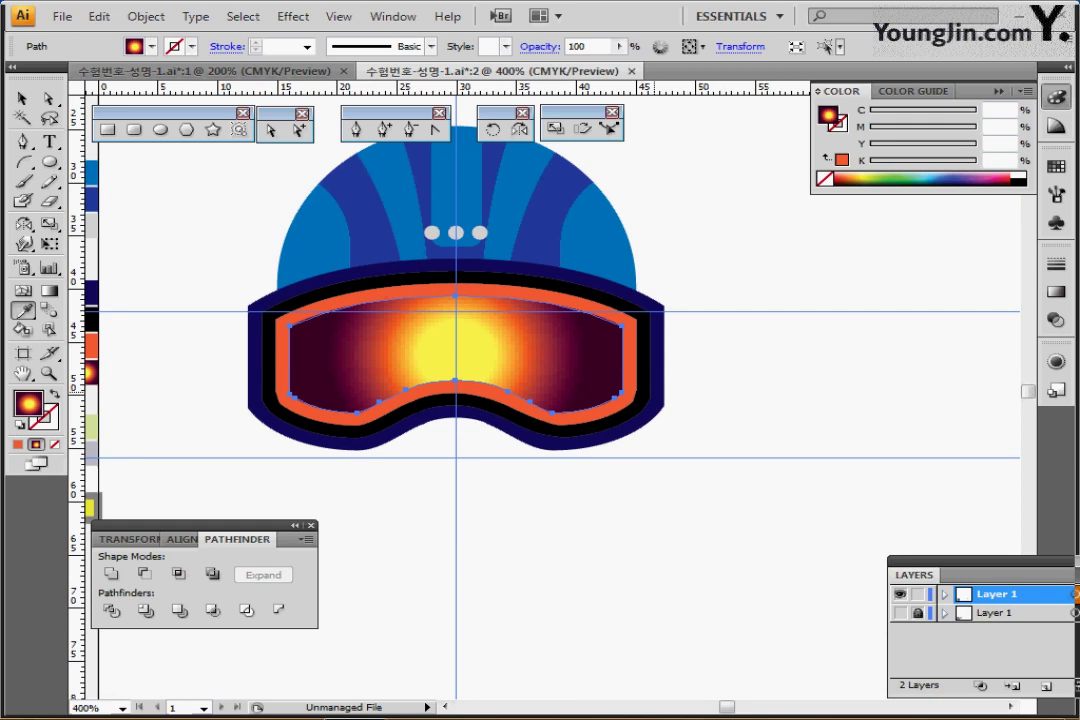
left_click(1055, 291)
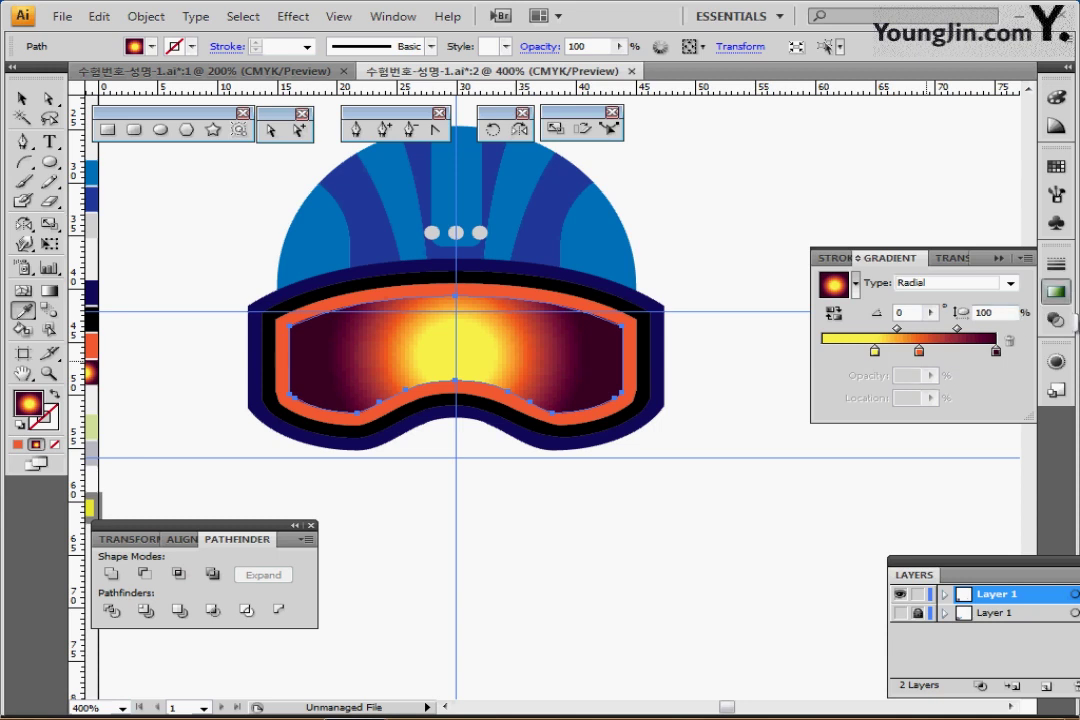
left_click(1056, 292)
key("g")
mouse_move(500, 354)
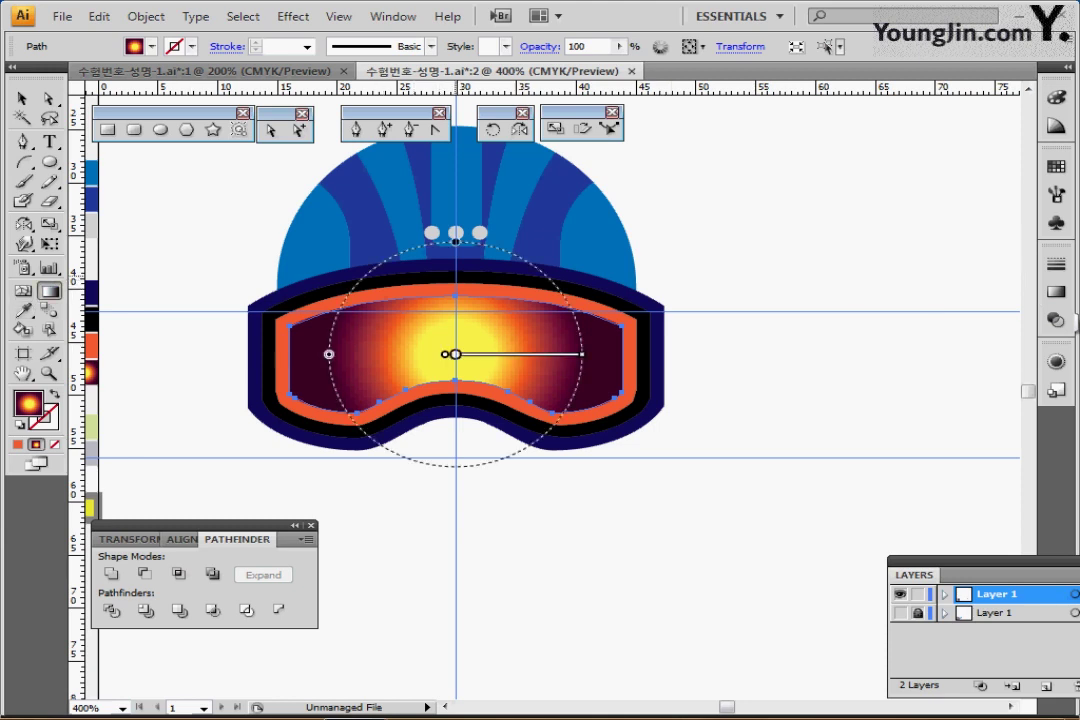
mouse_move(457, 271)
left_mouse_down()
mouse_move(465, 360)
mouse_move(454, 372)
mouse_move(468, 378)
mouse_move(456, 394)
left_mouse_up()
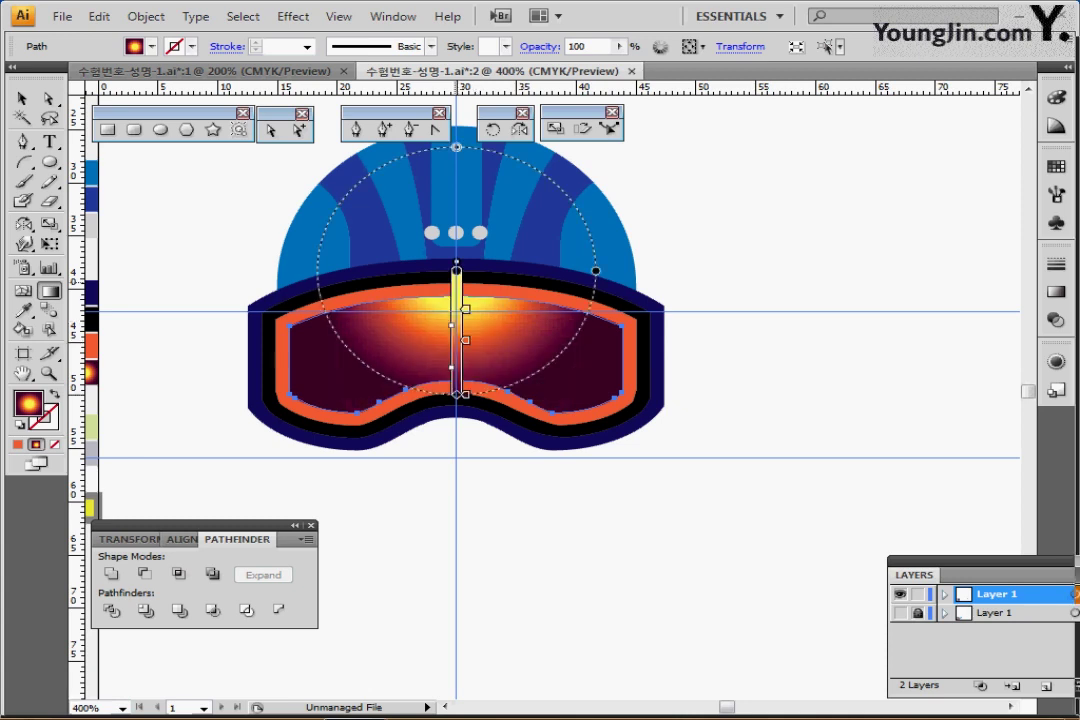
Fine-tune the lens gradient by shifting its centre up to the navy band at the frame's top centre, and deselect the lens
left_click_drag(456, 271, 456, 285)
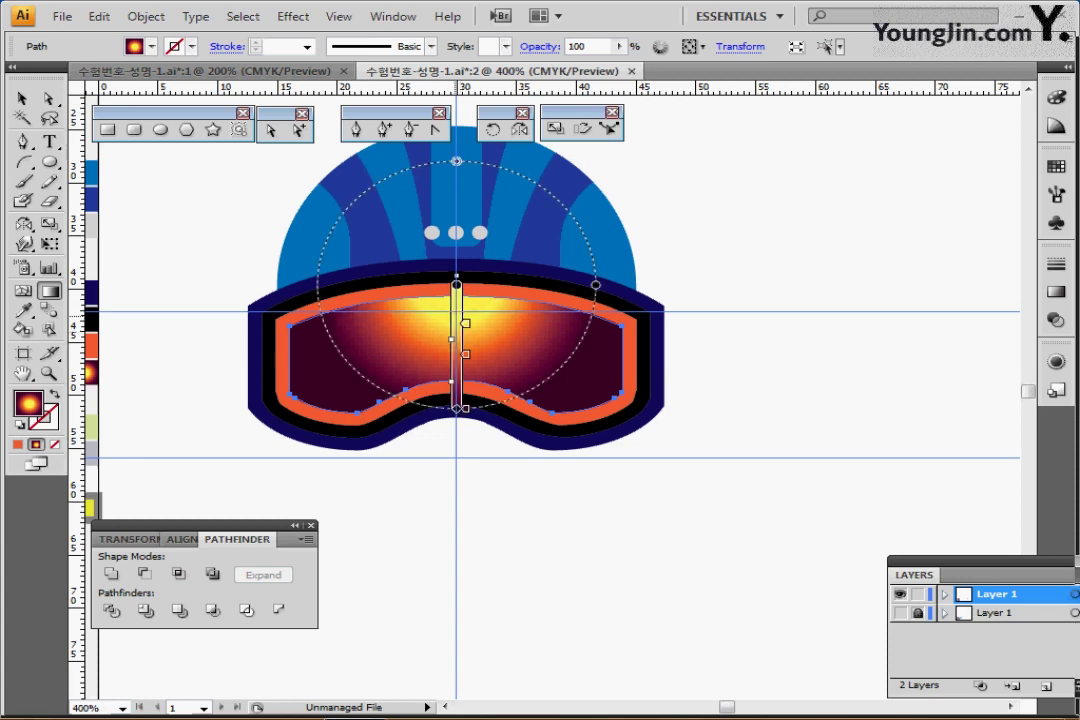
left_click_drag(456, 285, 457, 279)
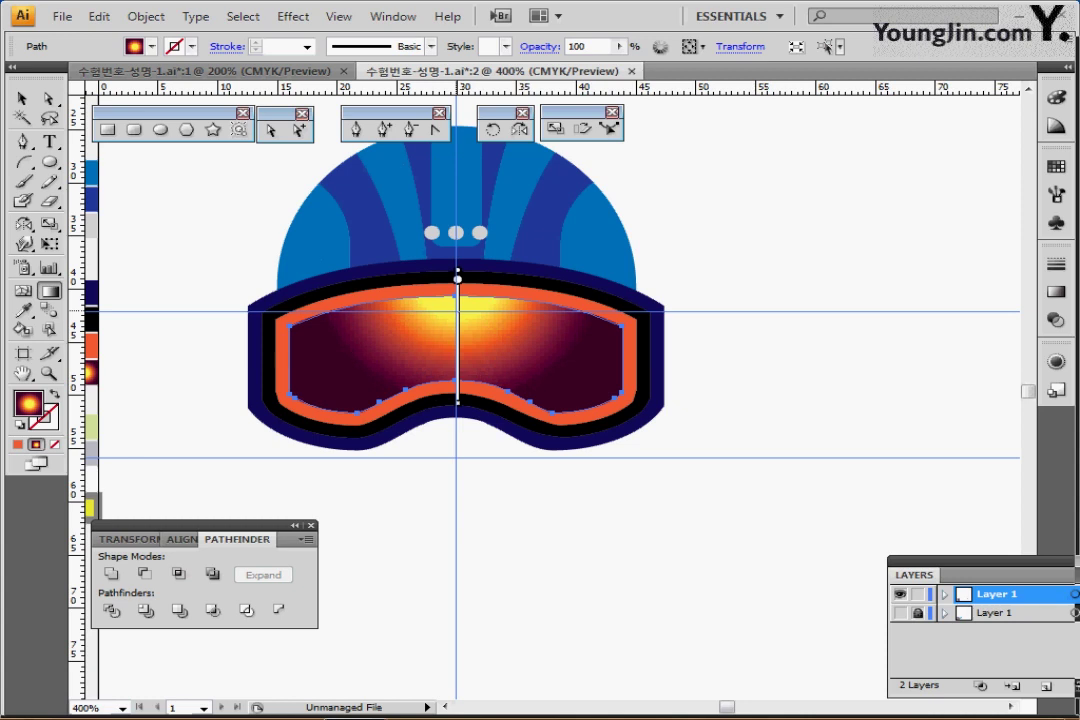
mouse_move(457, 340)
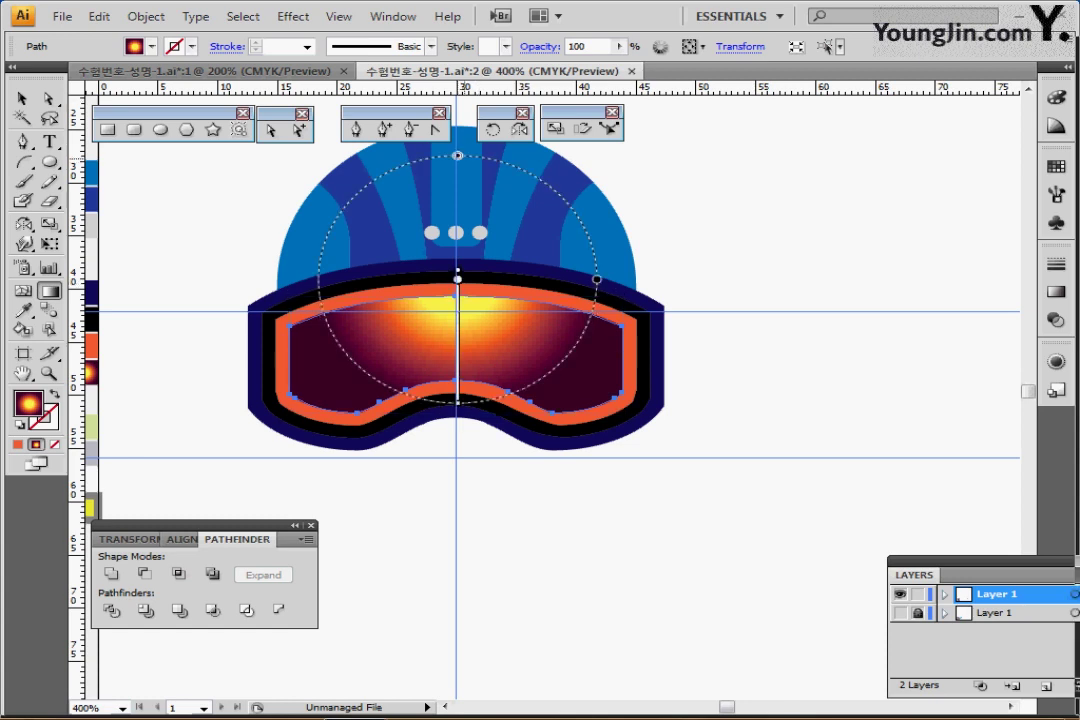
mouse_move(463, 402)
scroll(457, 340, "up", 1)
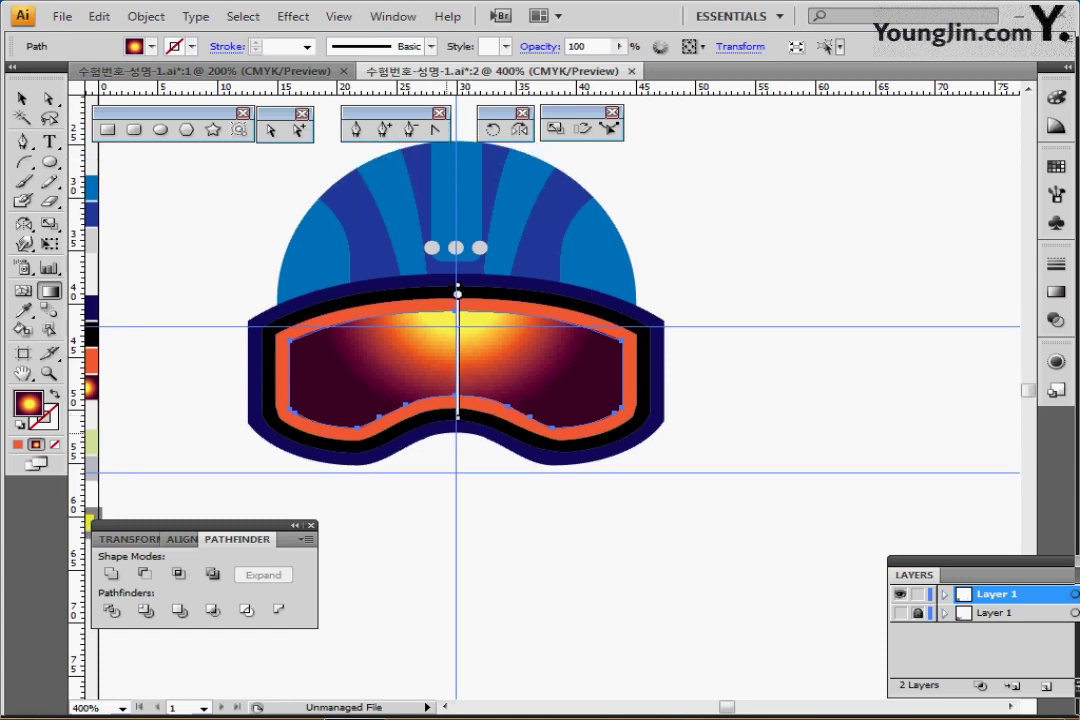
mouse_move(458, 426)
left_mouse_down()
mouse_move(457, 454)
mouse_move(458, 418)
left_mouse_up()
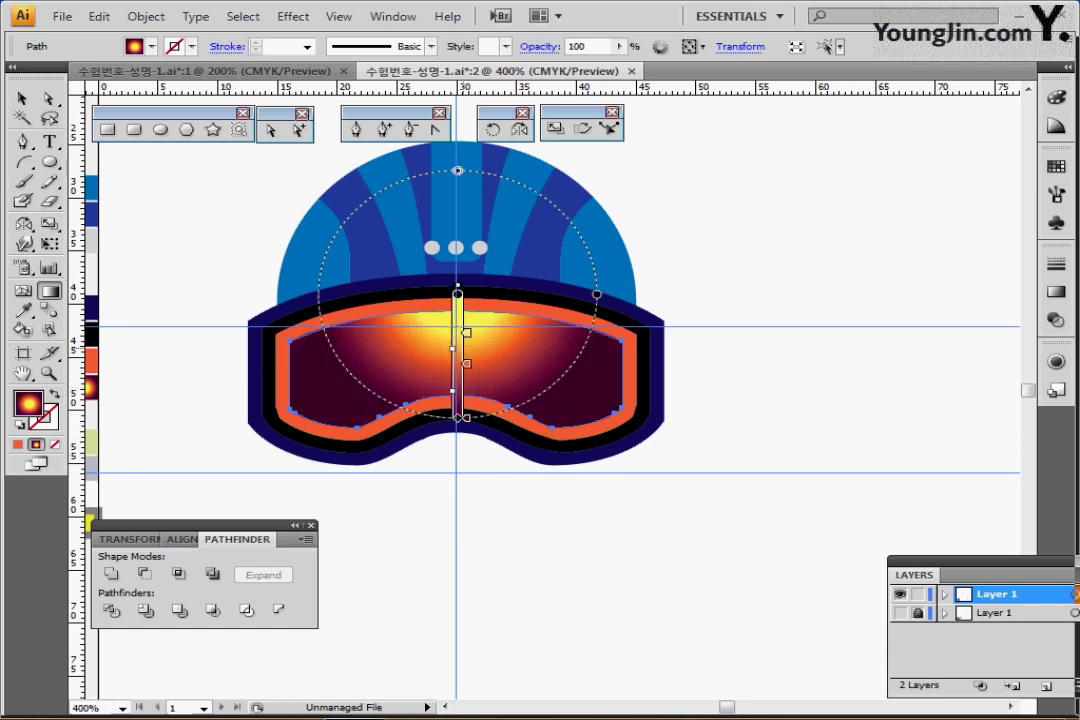
left_click_drag(458, 350, 455, 331)
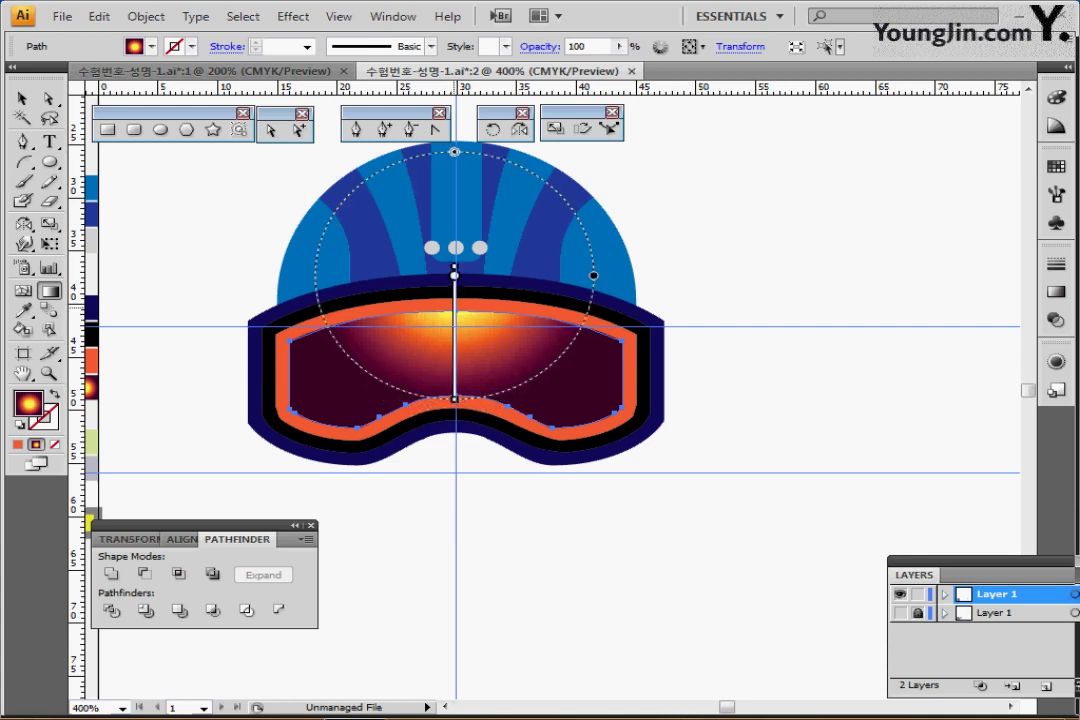
left_click(575, 506, "ctrl")
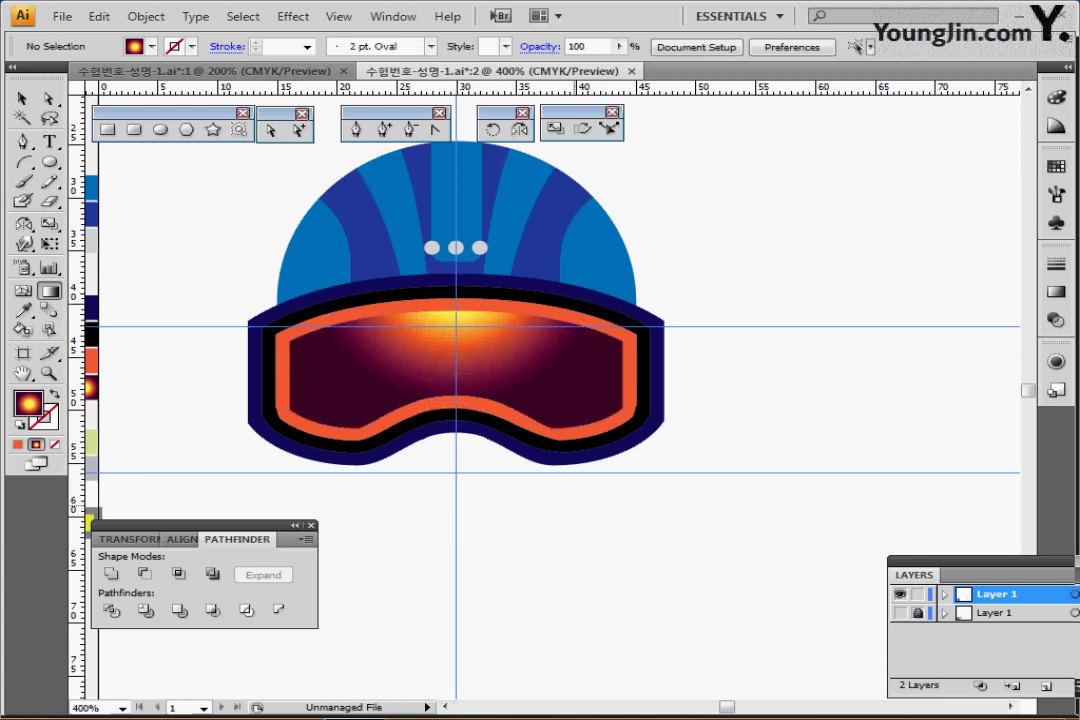
Ready the Pen tool with the pale green swatch as fill, and show the locked sketch layer in outline view instead of the artwork layer
left_click_drag(575, 506, 575, 480)
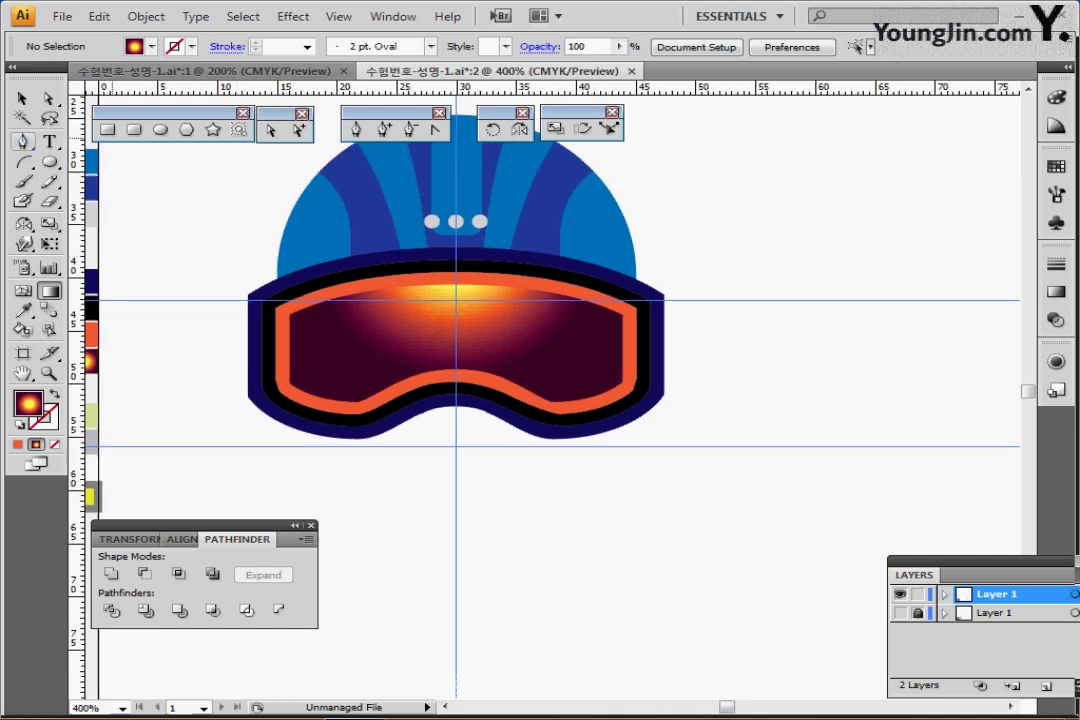
left_click(23, 142)
left_click_drag(300, 366, 348, 349)
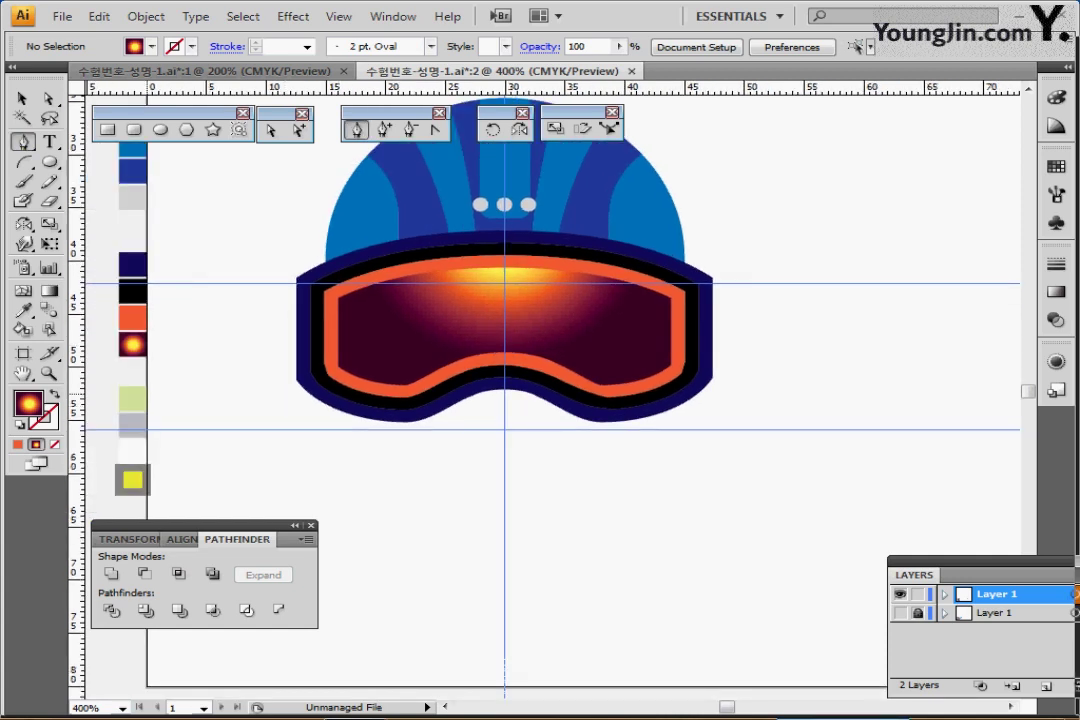
left_click(134, 396, "ctrl")
left_click(211, 386, "ctrl")
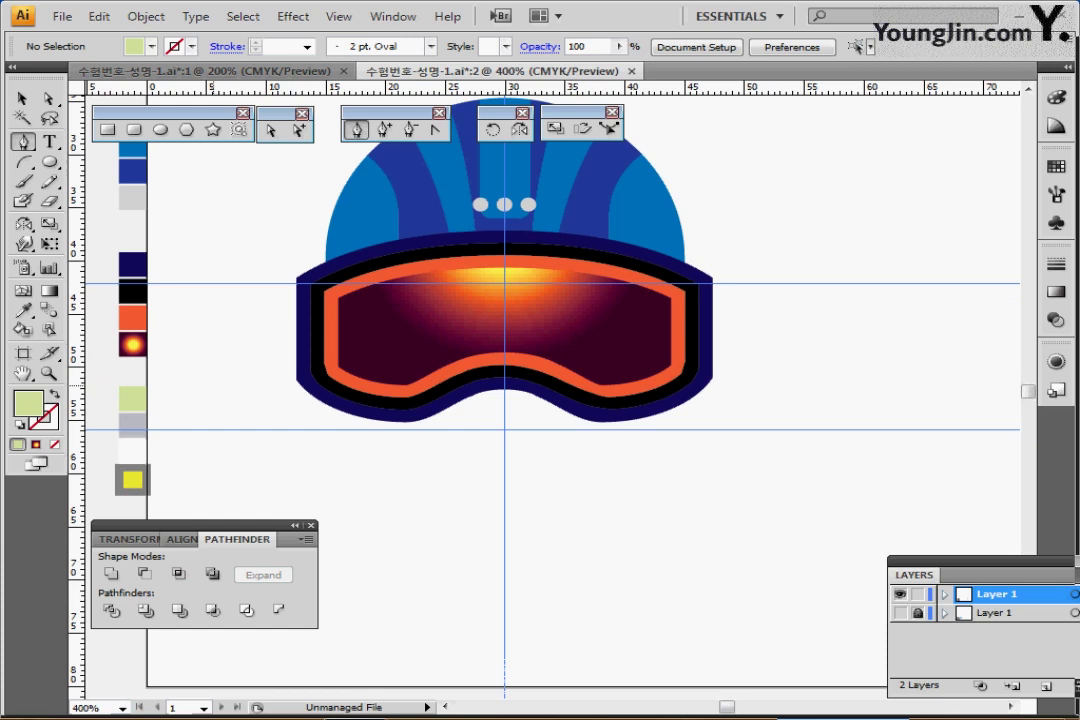
left_click_drag(211, 386, 190, 414)
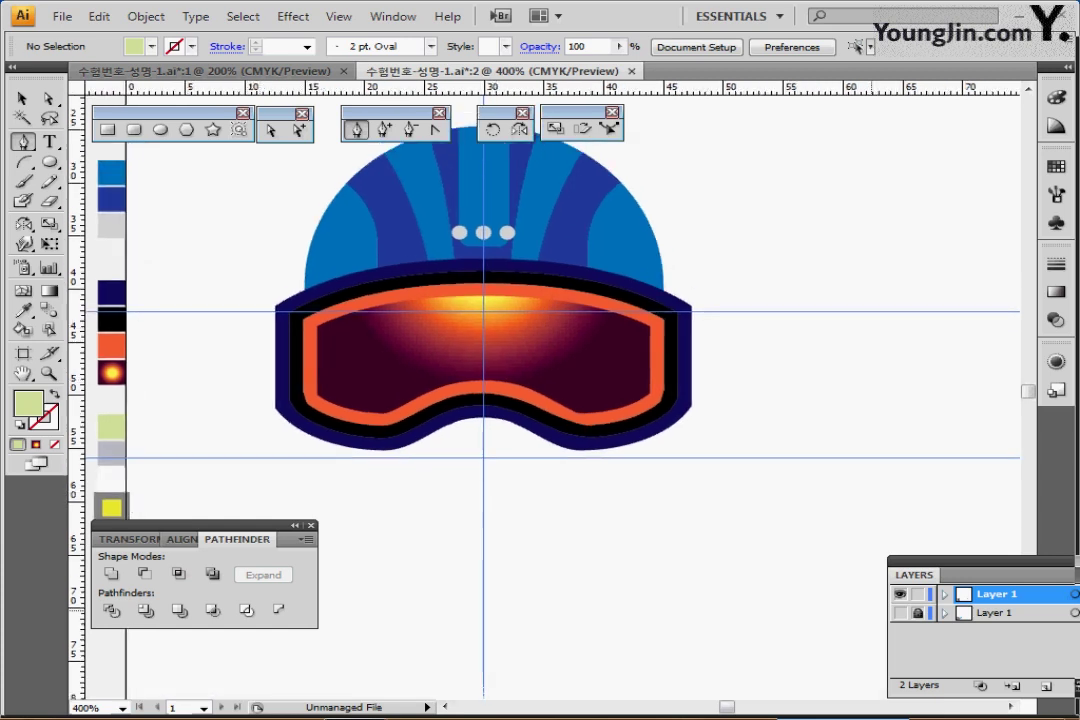
key("ctrl+y")
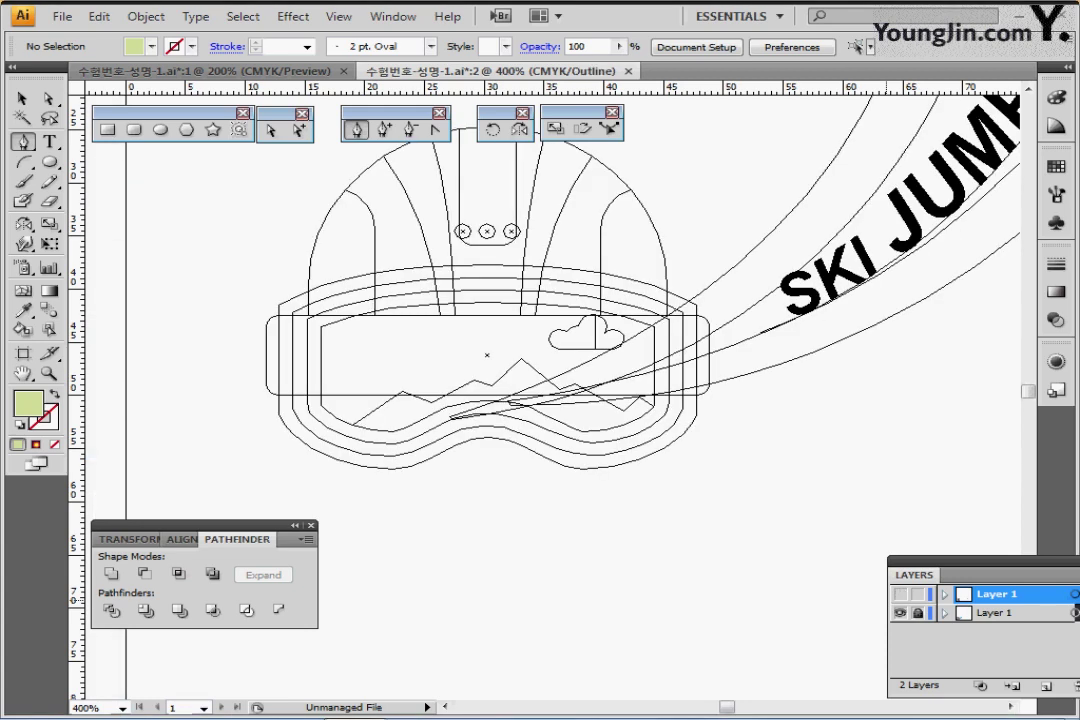
Trace the jagged mountain ridge across the lower goggle lens with the Pen tool, following the sketched peaks from one side to the other
left_click(900, 594)
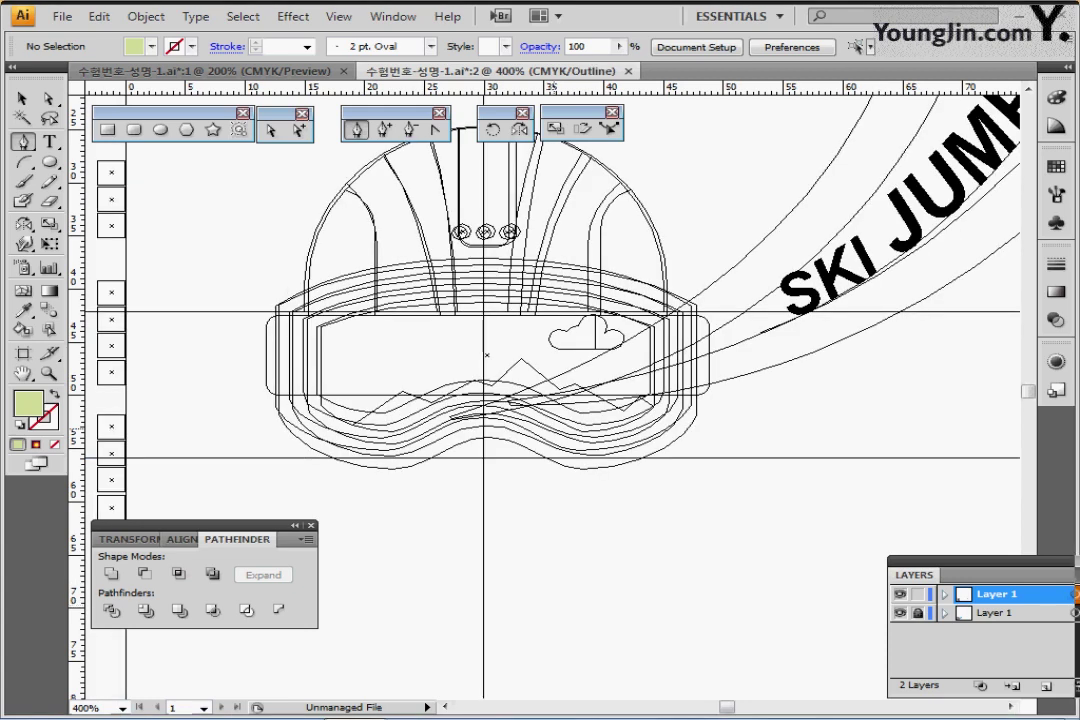
left_click_drag(547, 430, 494, 458)
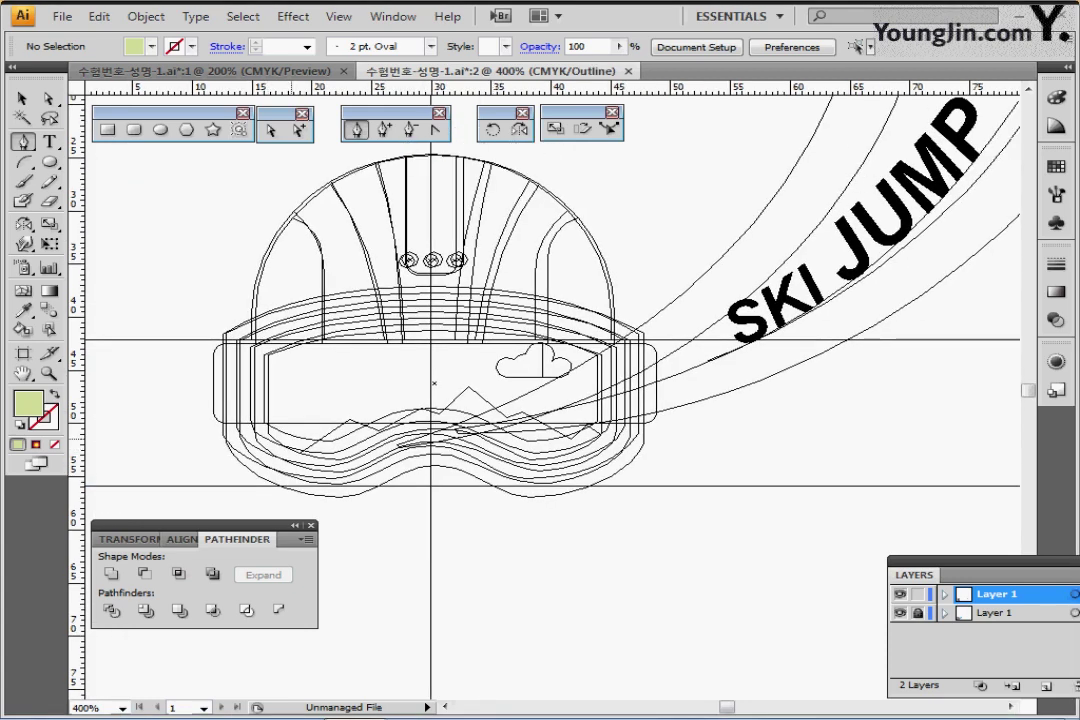
left_click(288, 461)
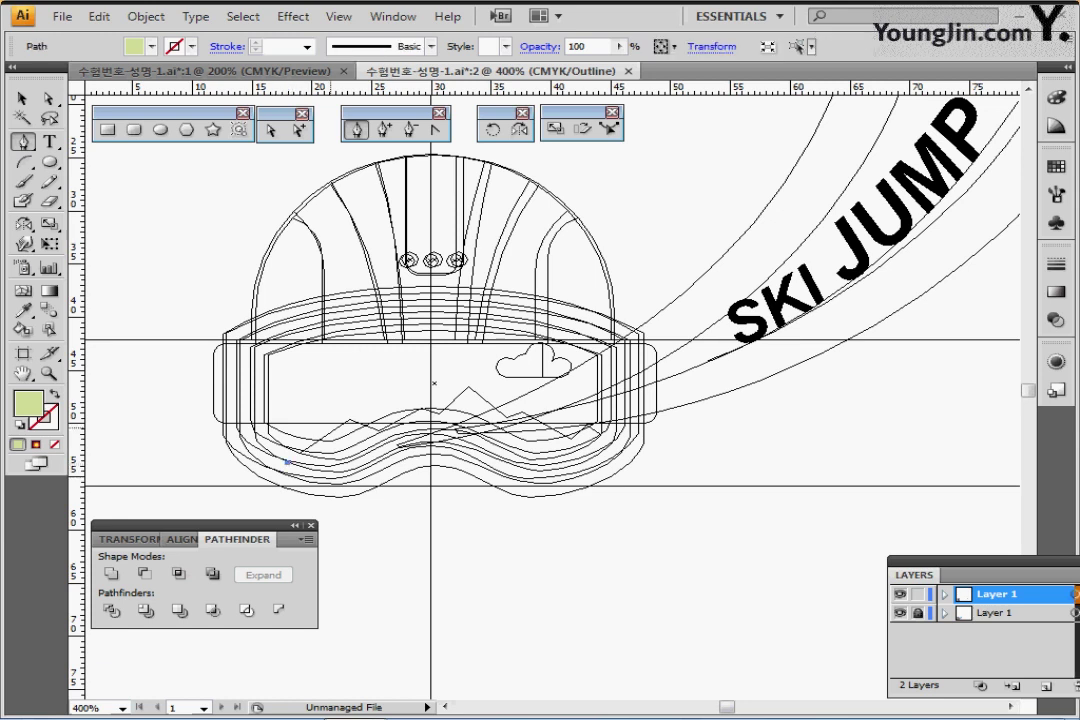
left_click(349, 417)
left_click(378, 430)
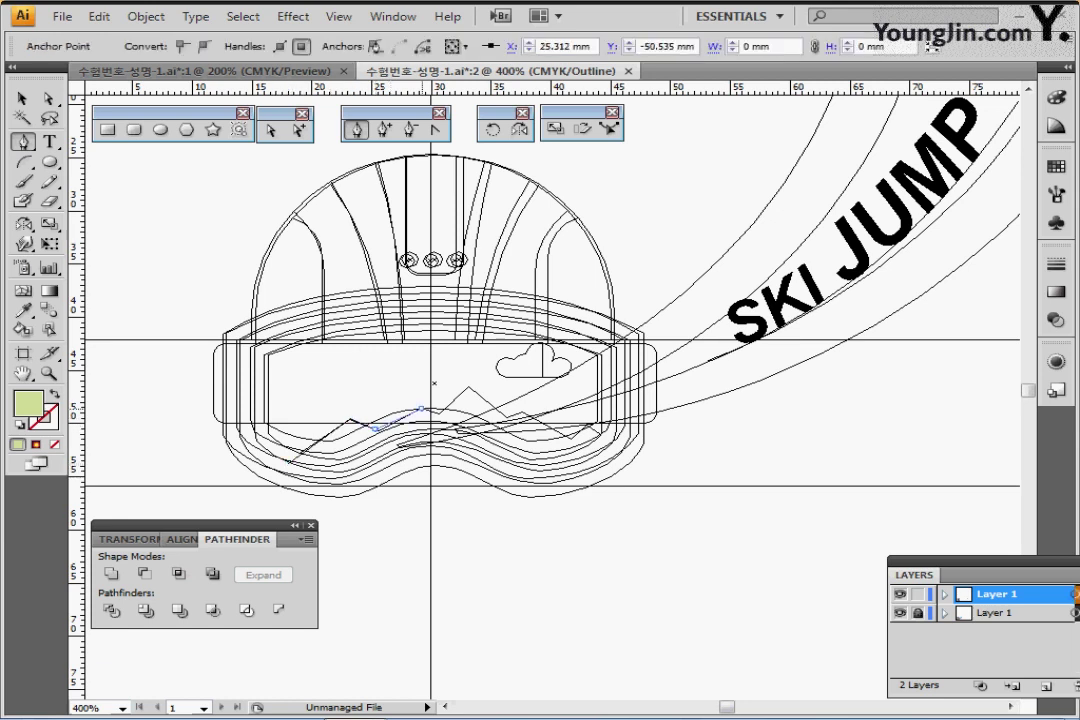
left_click(421, 409)
left_click(467, 386)
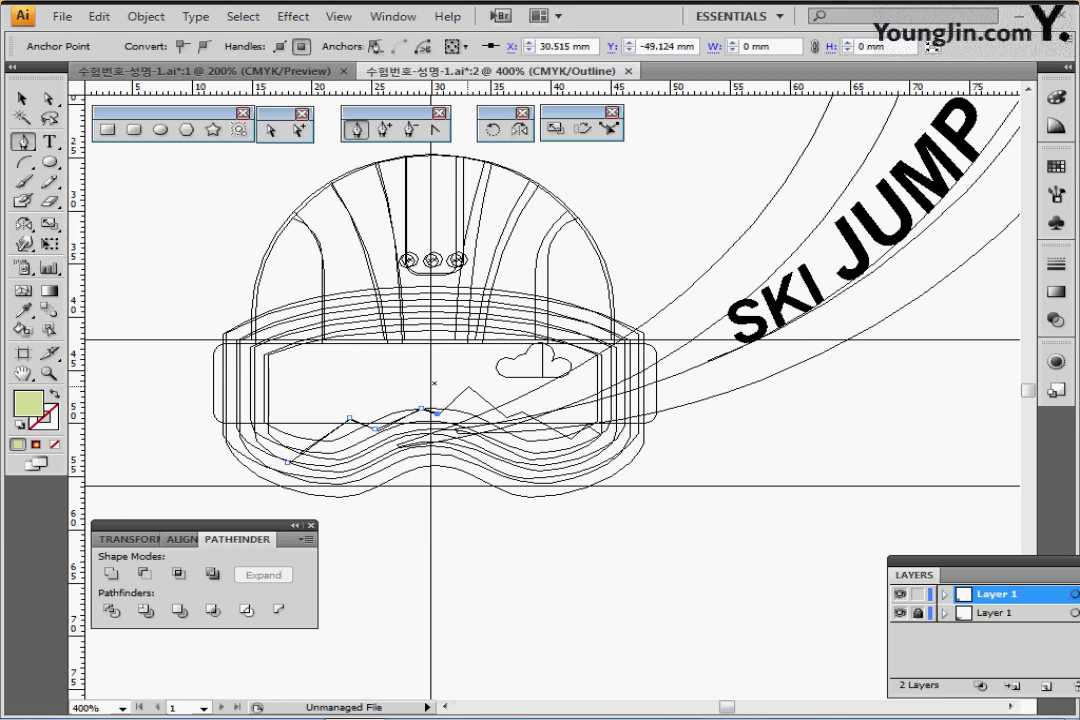
left_click(507, 418)
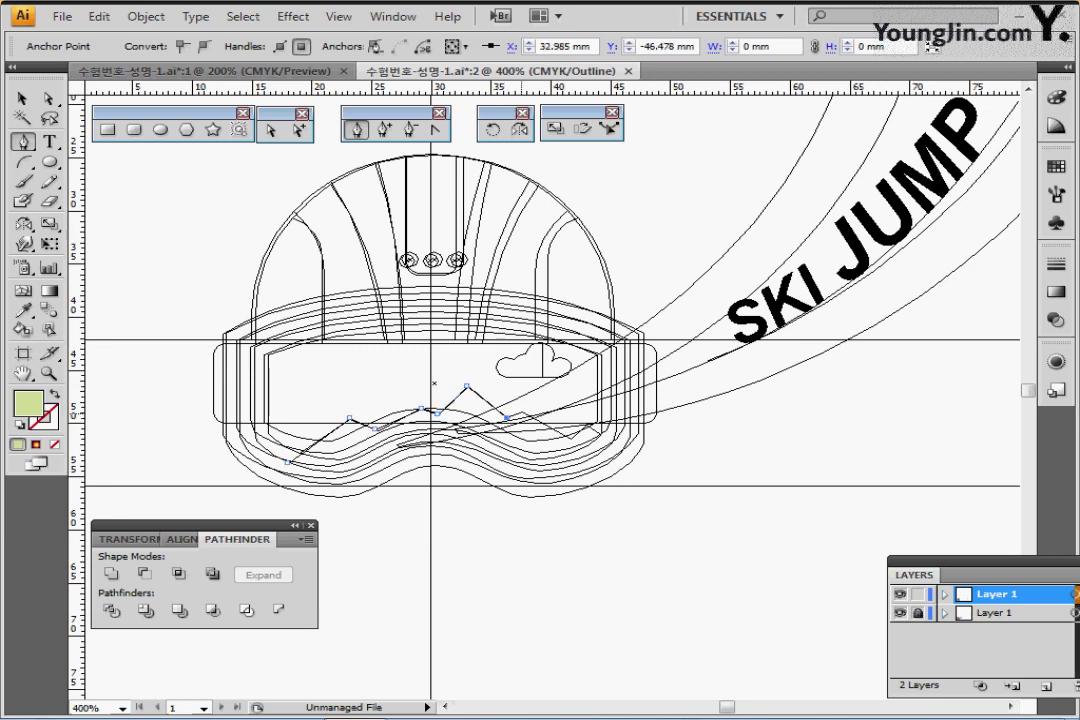
left_click(522, 412)
left_click(588, 427)
left_click(602, 432)
Close the mountain shape with straight edges running below the goggles, and return to the coloured preview with the sketch hidden
left_click(606, 514)
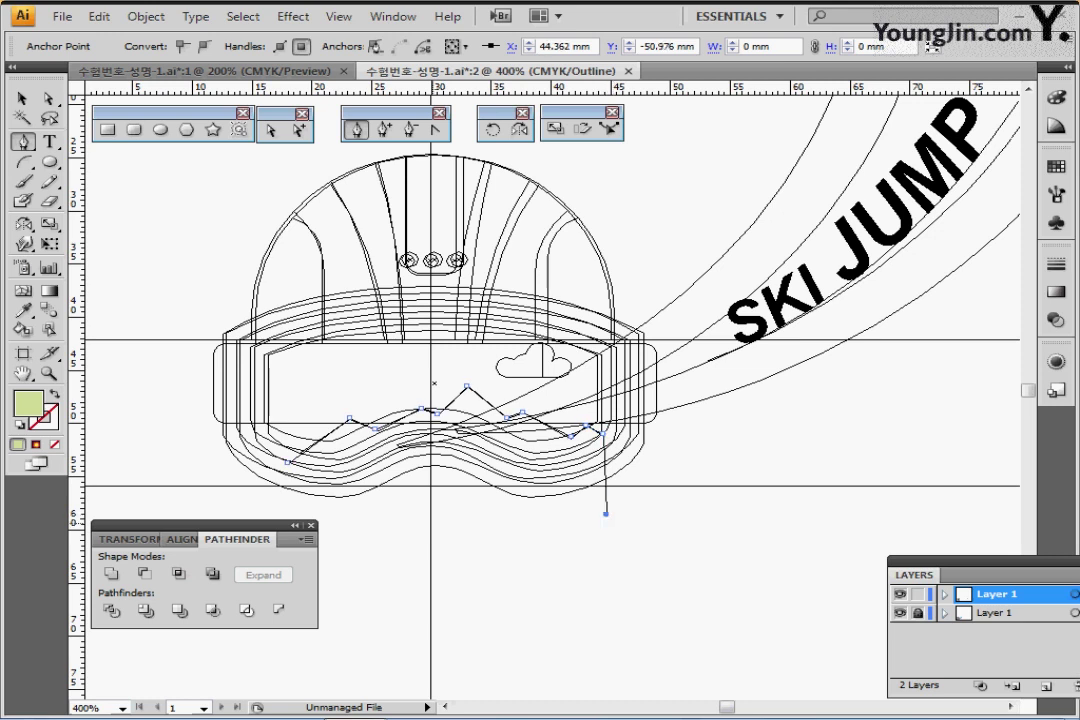
left_click(290, 512)
left_click(287, 462)
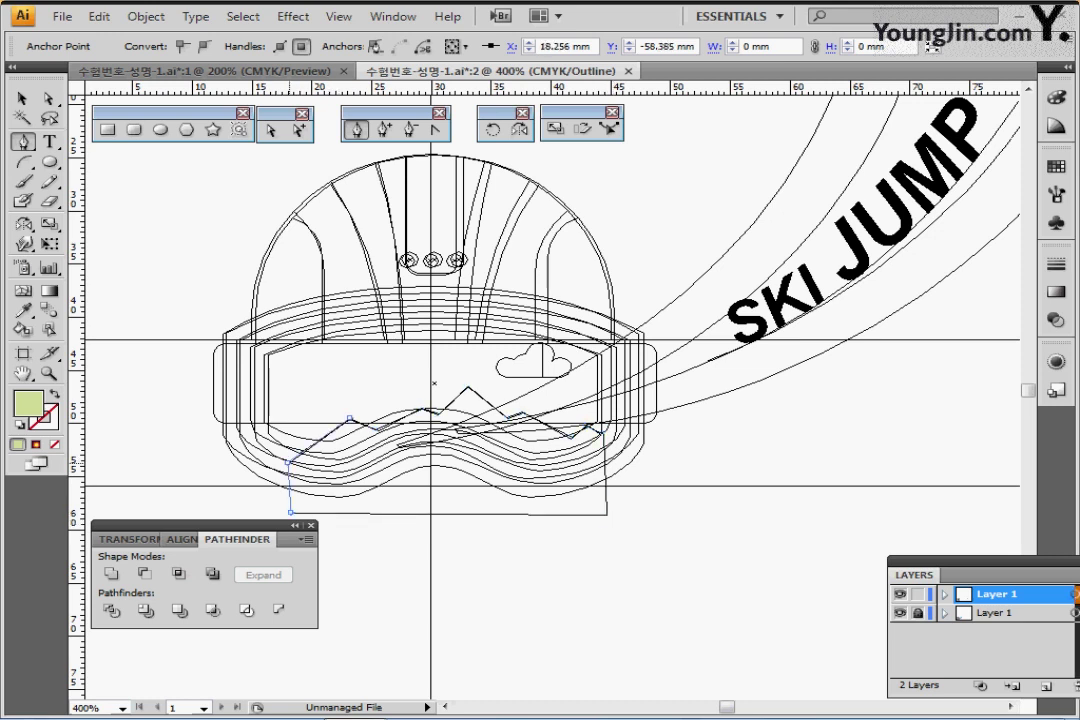
key("ctrl+y")
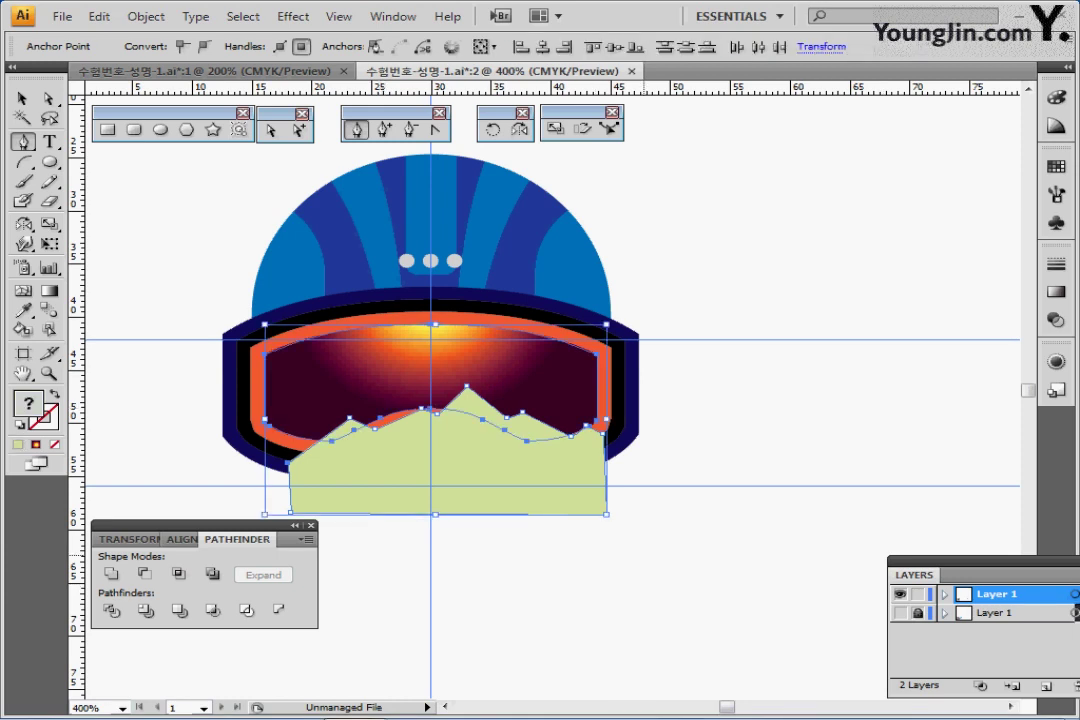
Select only the pale green mountain shape and nudge it slightly upward on the lens
left_click(687, 390, "ctrl")
left_click(552, 460, "ctrl")
key("Up")
key("Up")
key("Up")
key("Up")
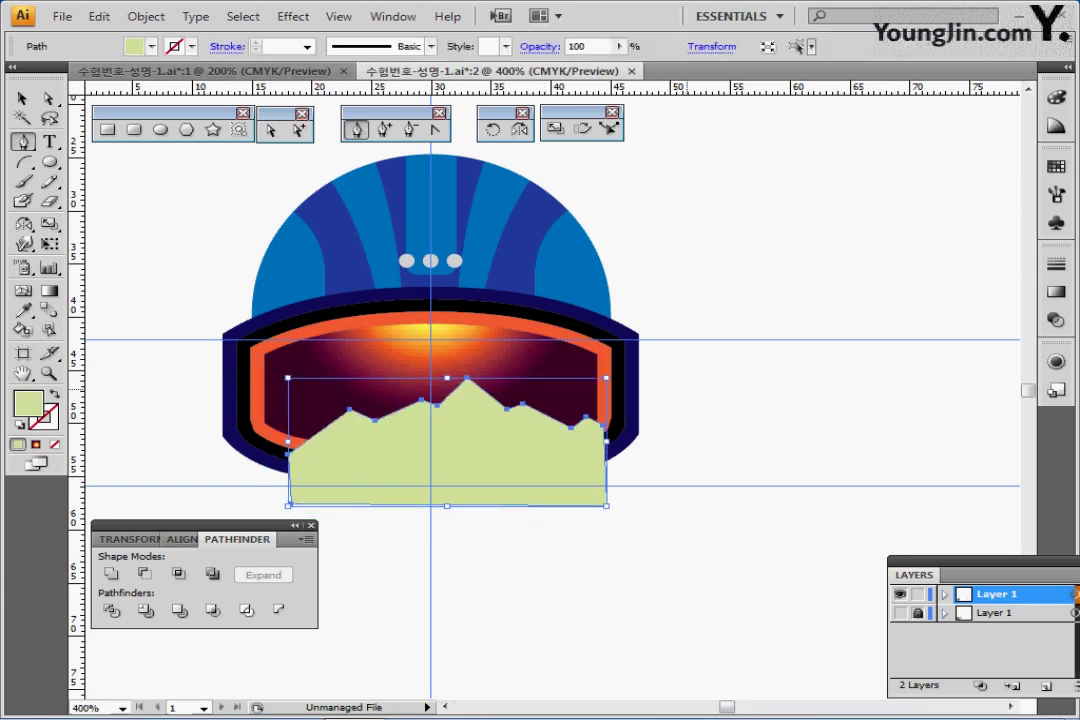
Divide the mountain shape and gradient lens where they overlap, and delete the pale green part outside the lens
left_click(568, 386, "ctrl+shift")
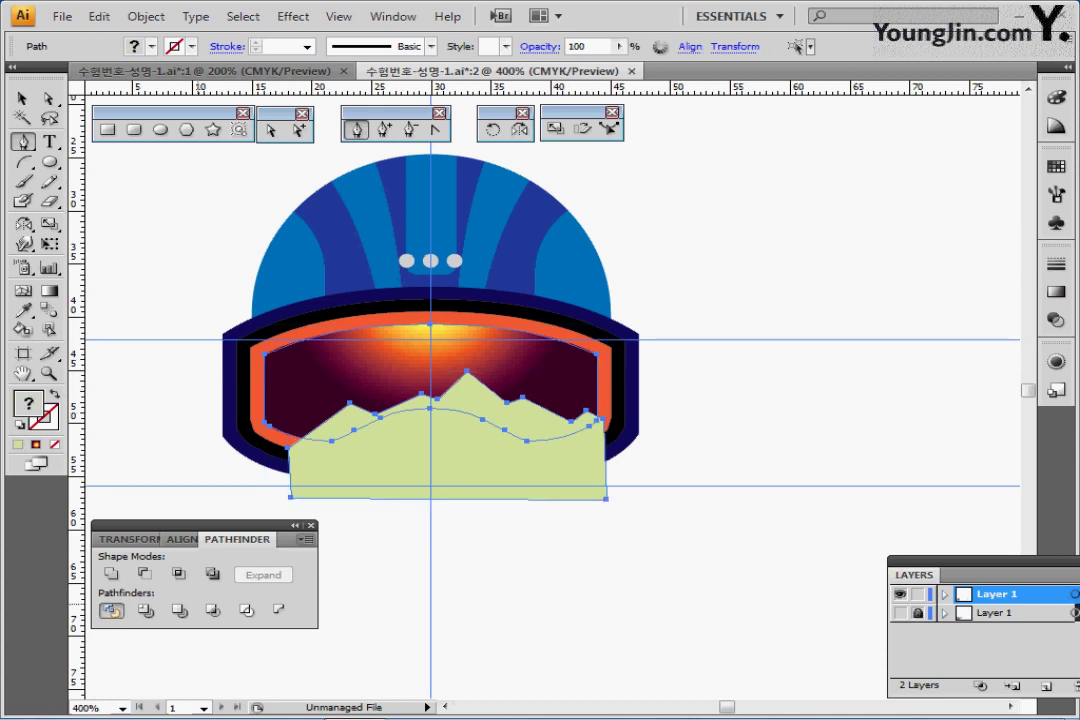
key("ctrl+g")
double_click(393, 479, "ctrl")
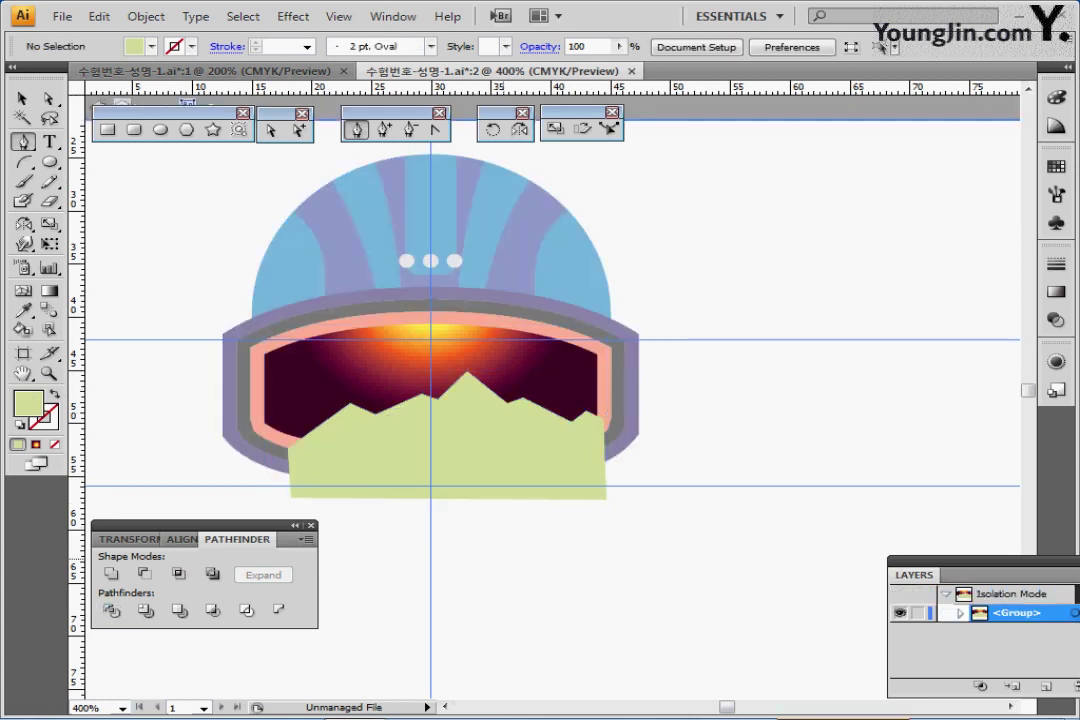
left_click(393, 479, "ctrl")
key("Delete")
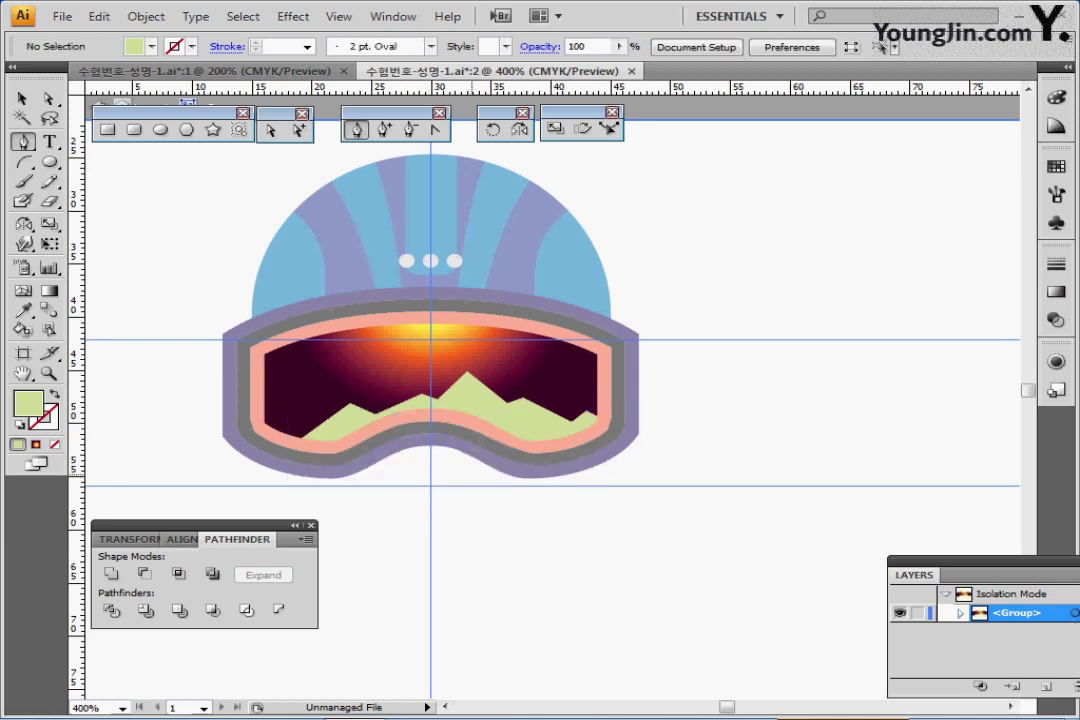
double_click(589, 538, "ctrl")
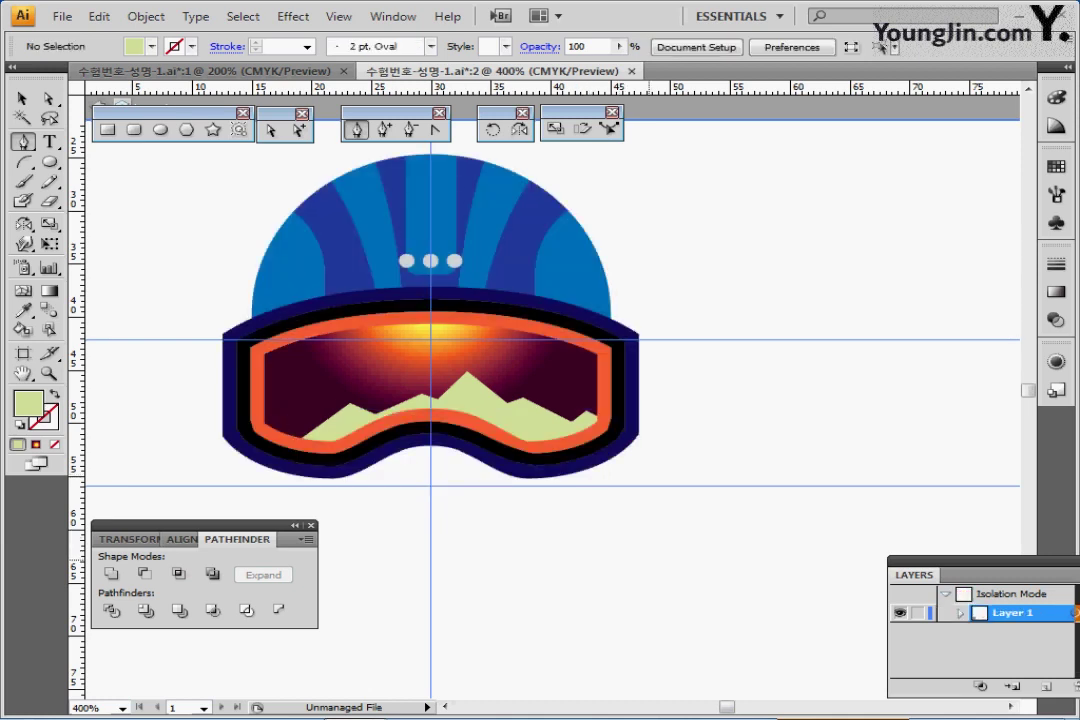
double_click(765, 450, "ctrl")
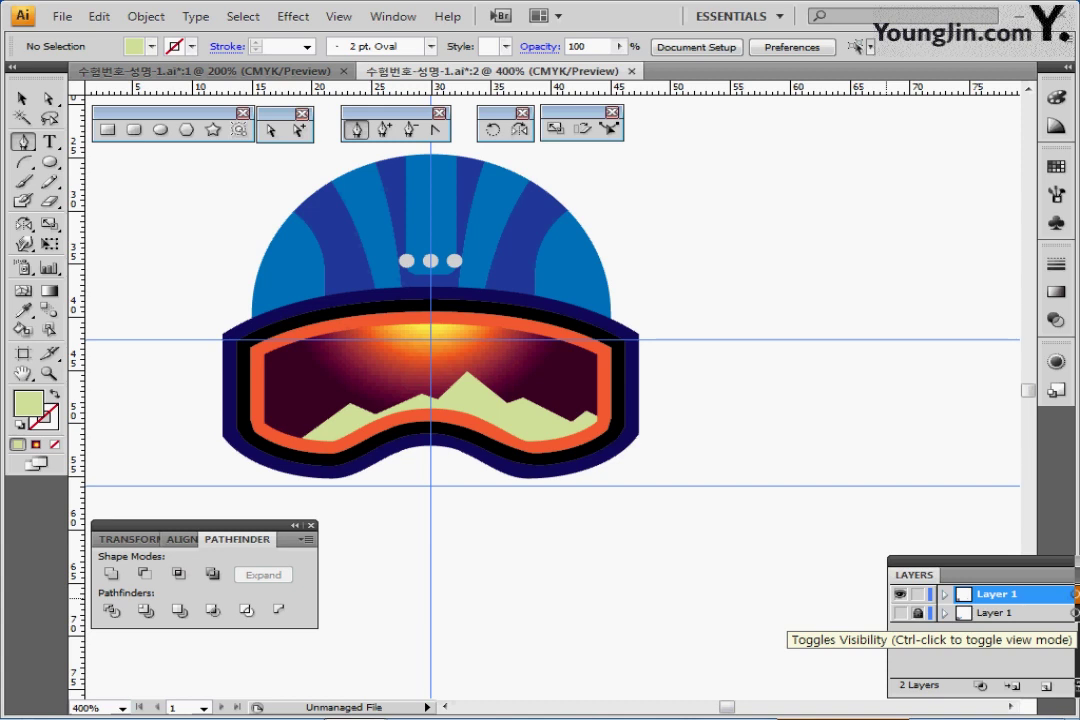
Show the sketch layer with the artwork in outline view at the cloud, and set a white fill with no stroke
left_click(900, 612)
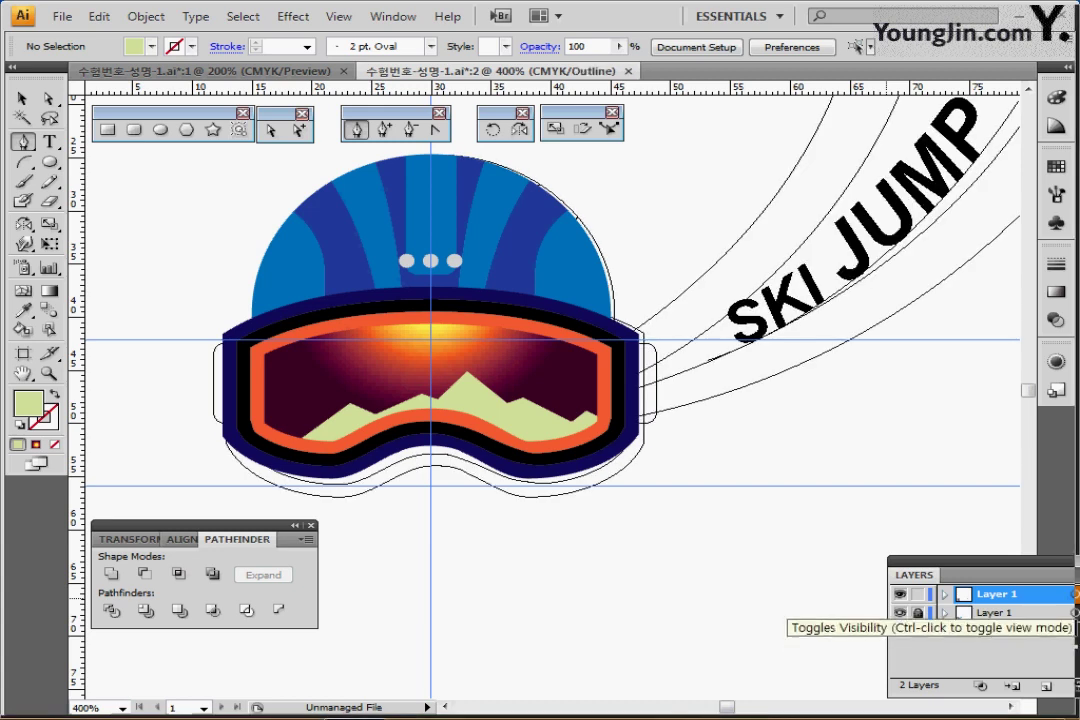
left_click_drag(460, 313, 667, 438)
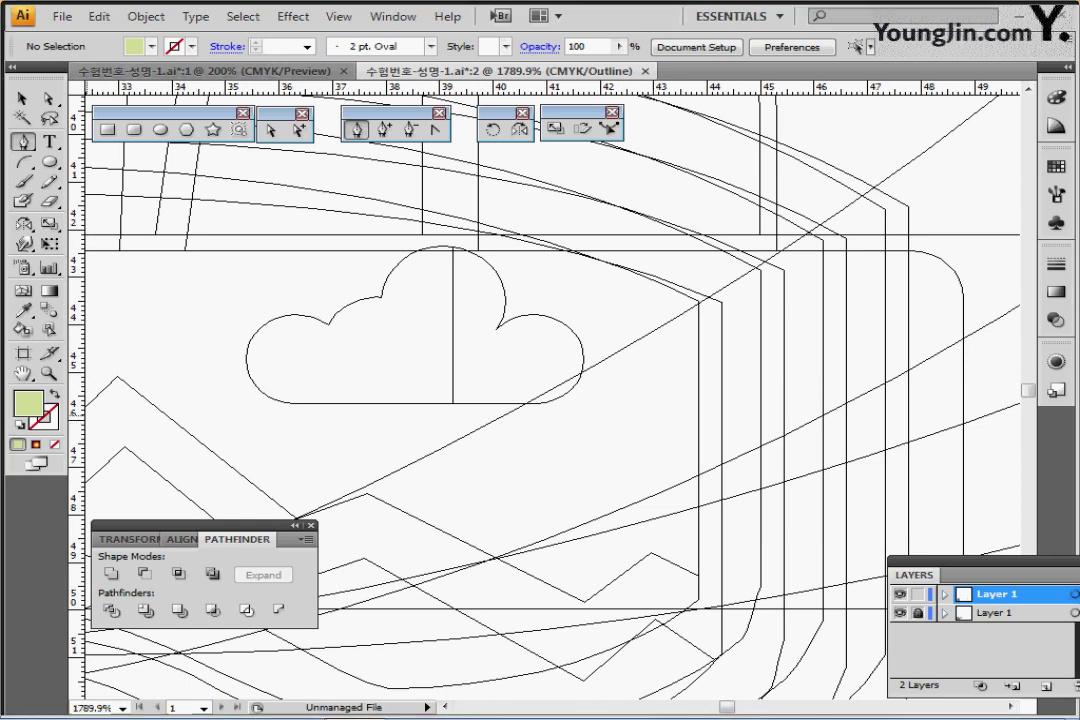
left_click(20, 425)
left_click(50, 424)
left_click(55, 445)
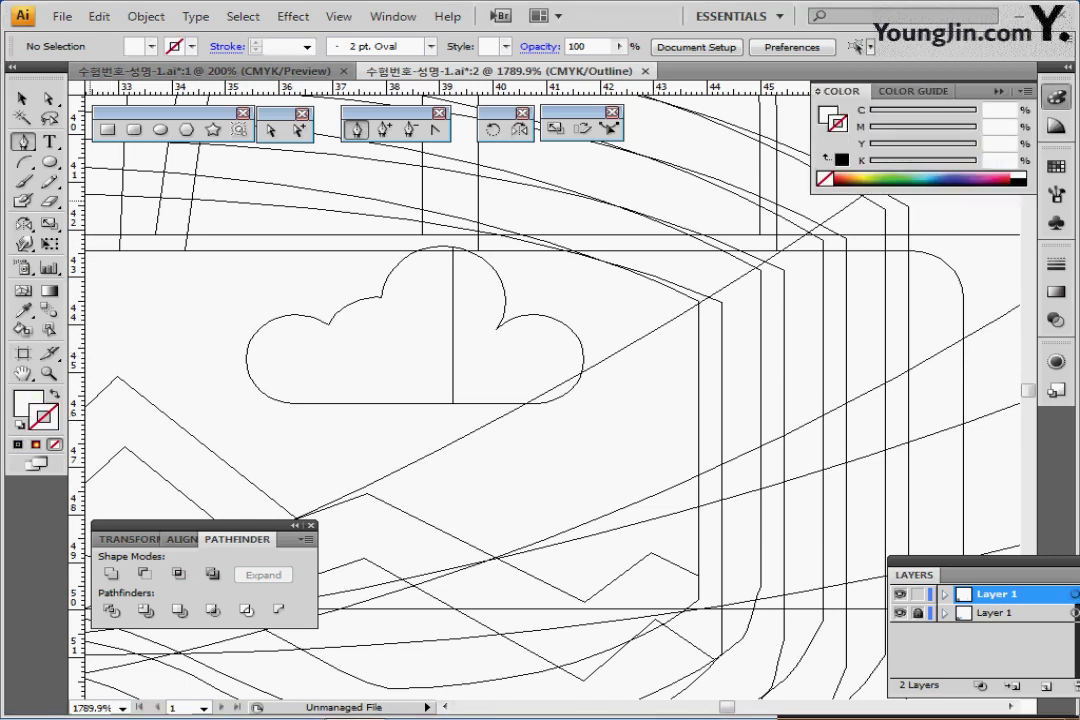
Draw two overlapping ellipses over the cloud sketch's leftmost and second lobes
key("l")
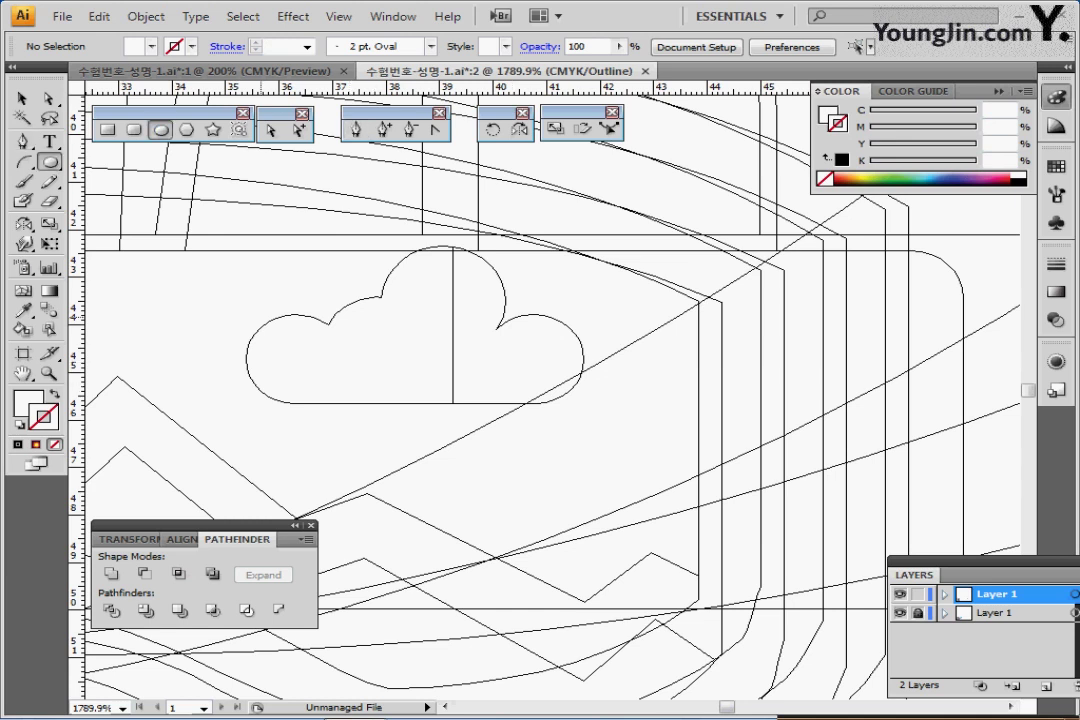
left_click_drag(245, 314, 345, 402)
left_click_drag(317, 296, 431, 395)
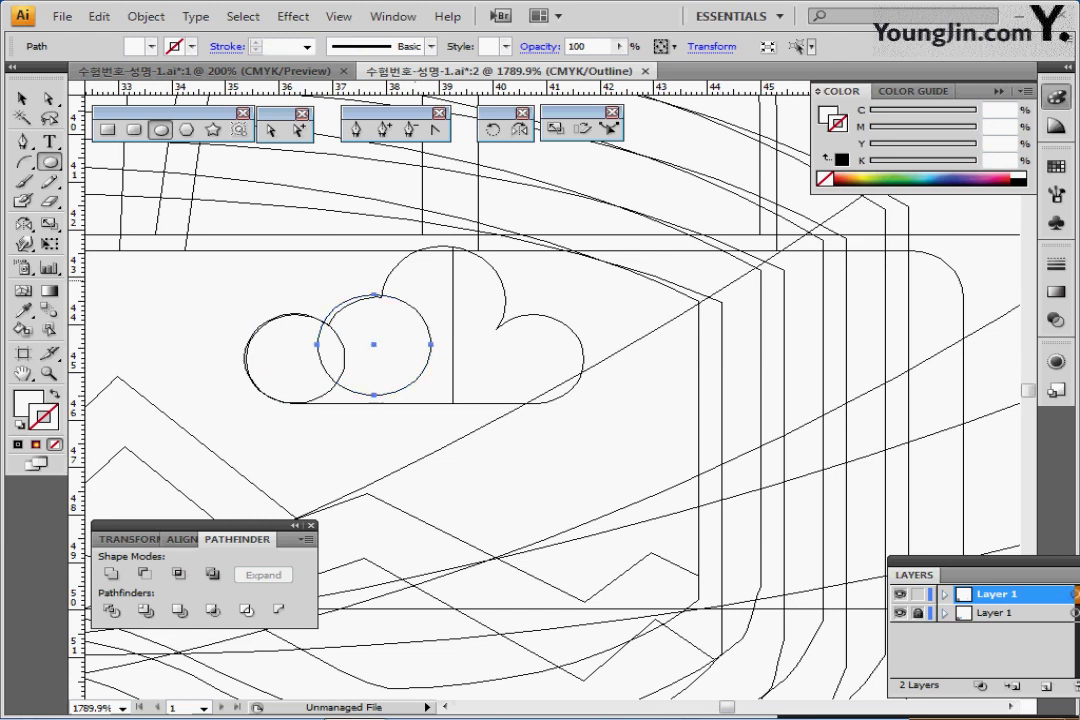
Draw a larger ellipse for the cloud's tallest lobe and nudge it to match the sketched curve
mouse_move(372, 244)
left_mouse_down()
mouse_move(523, 379)
mouse_move(500, 357)
left_mouse_up()
left_click_drag(435, 301, 440, 308)
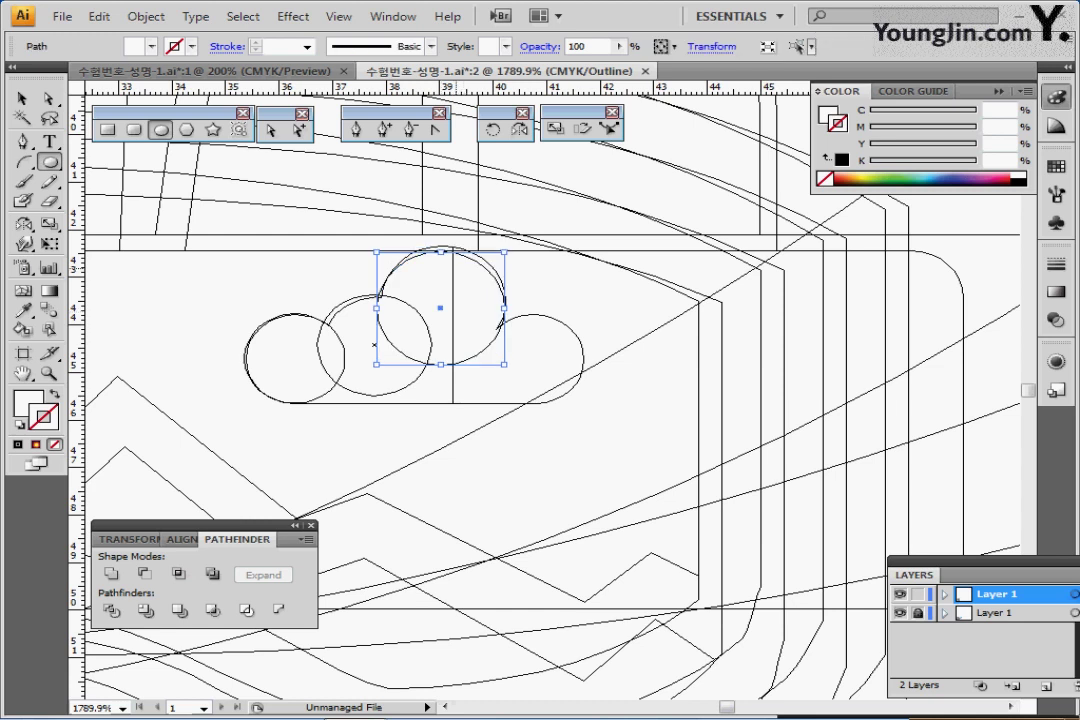
key("Up")
key("Up")
key("Up")
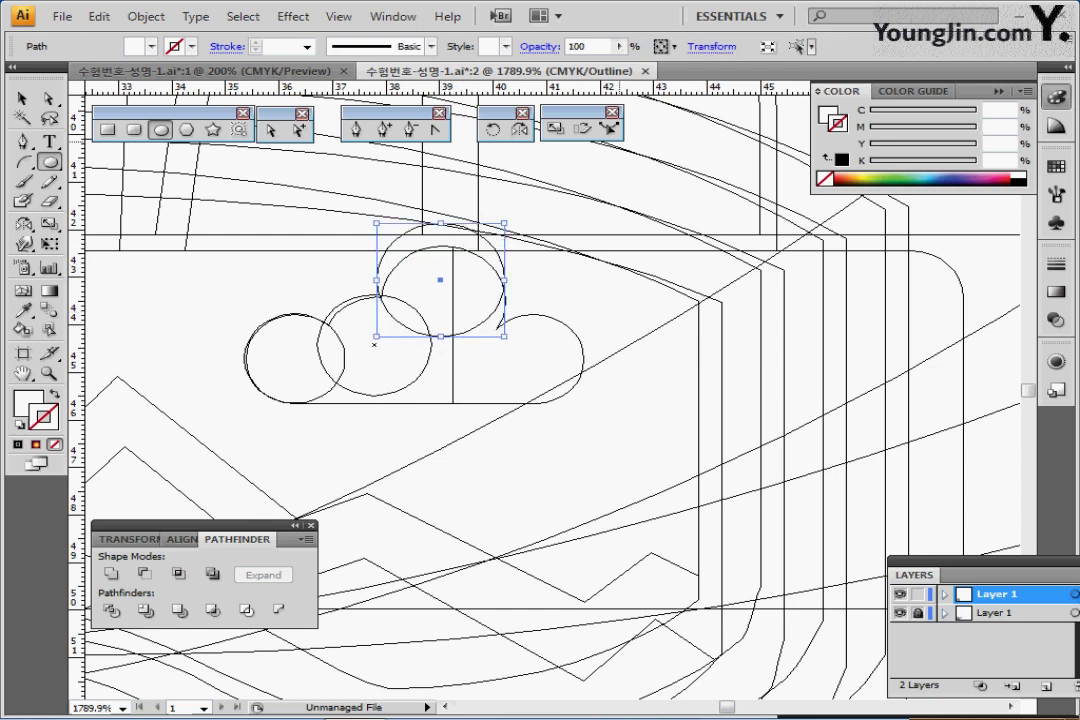
key("Down")
key("Down")
key("Right")
key("Right")
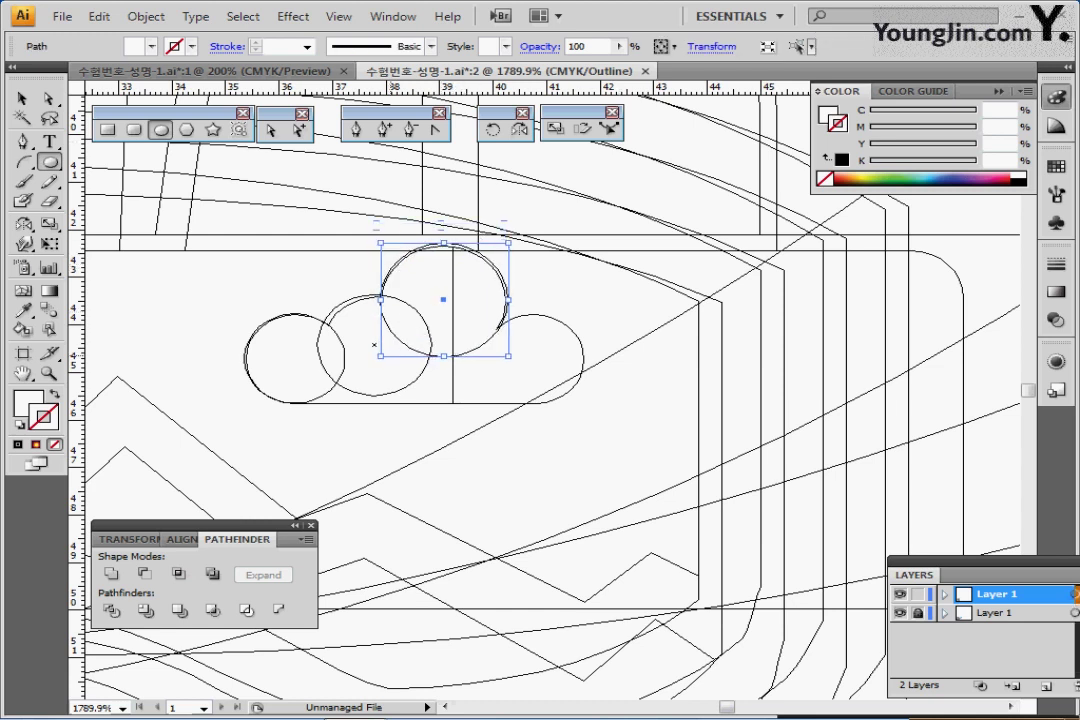
Draw an ellipse for the cloud's rightmost lobe, shrink it slightly and fit it to the sketch, leaving nothing selected
mouse_move(461, 334)
left_mouse_down()
mouse_move(588, 448)
mouse_move(567, 428)
left_mouse_up()
left_click_drag(514, 381, 531, 361)
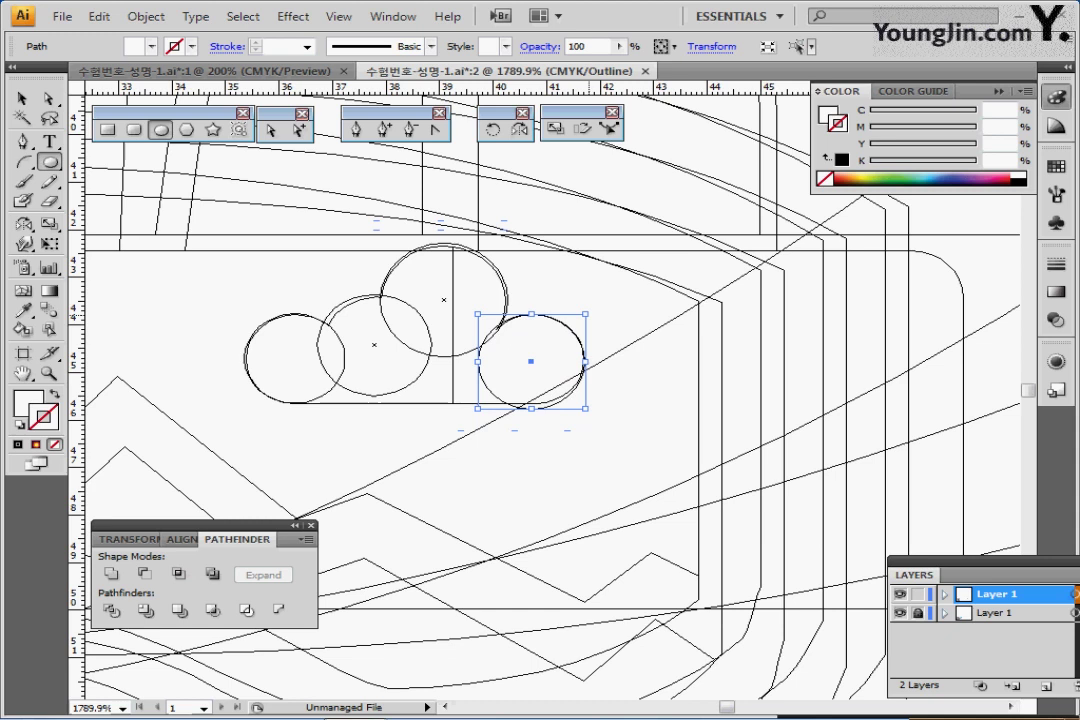
left_click_drag(586, 314, 579, 320)
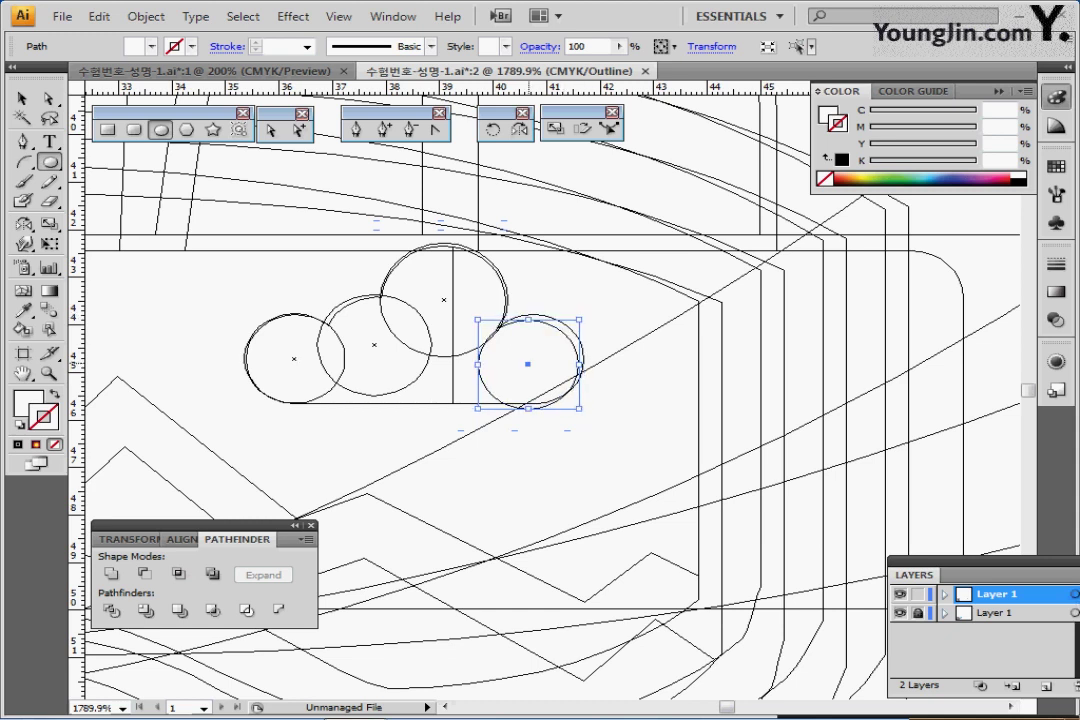
left_click_drag(528, 364, 535, 357)
left_click(480, 440, "ctrl")
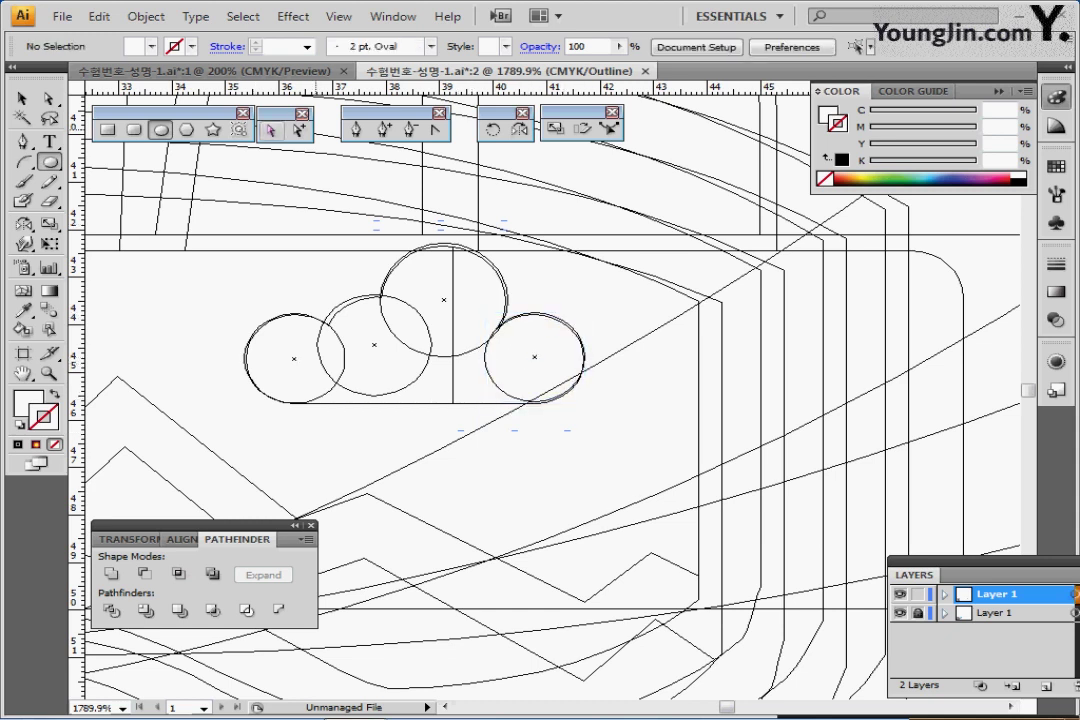
Draw a rectangle along the cloud's flat base between the outer lobes, and raise its upper edge to close the gaps
left_click(107, 129)
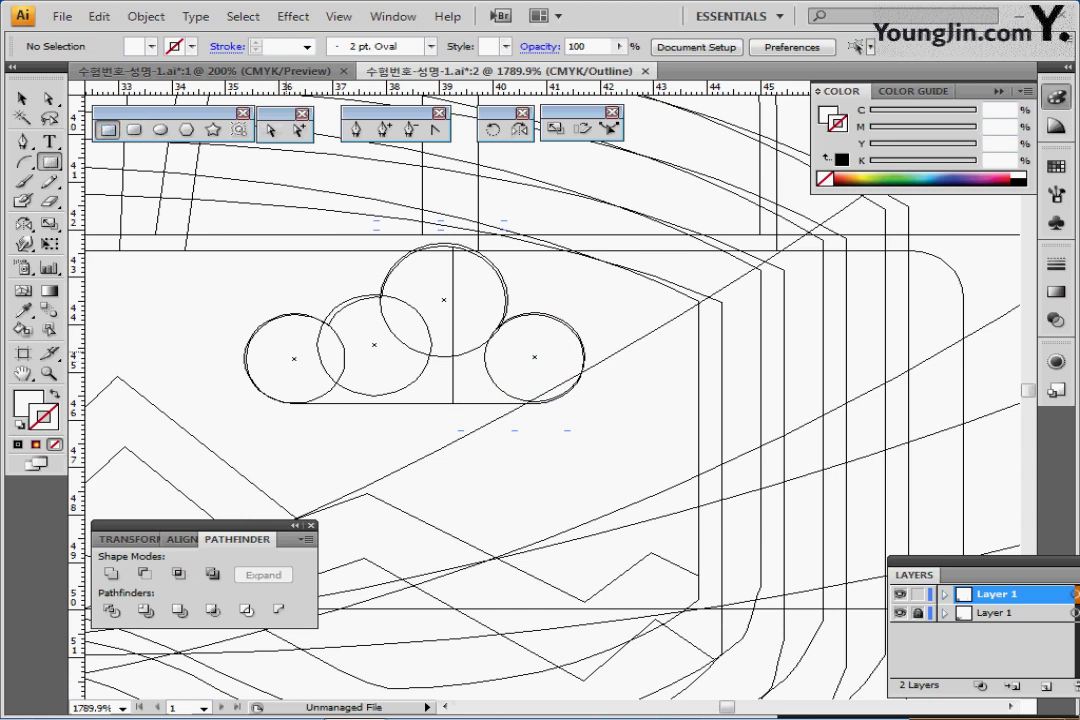
left_click_drag(287, 348, 541, 403)
left_click_drag(414, 348, 414, 335)
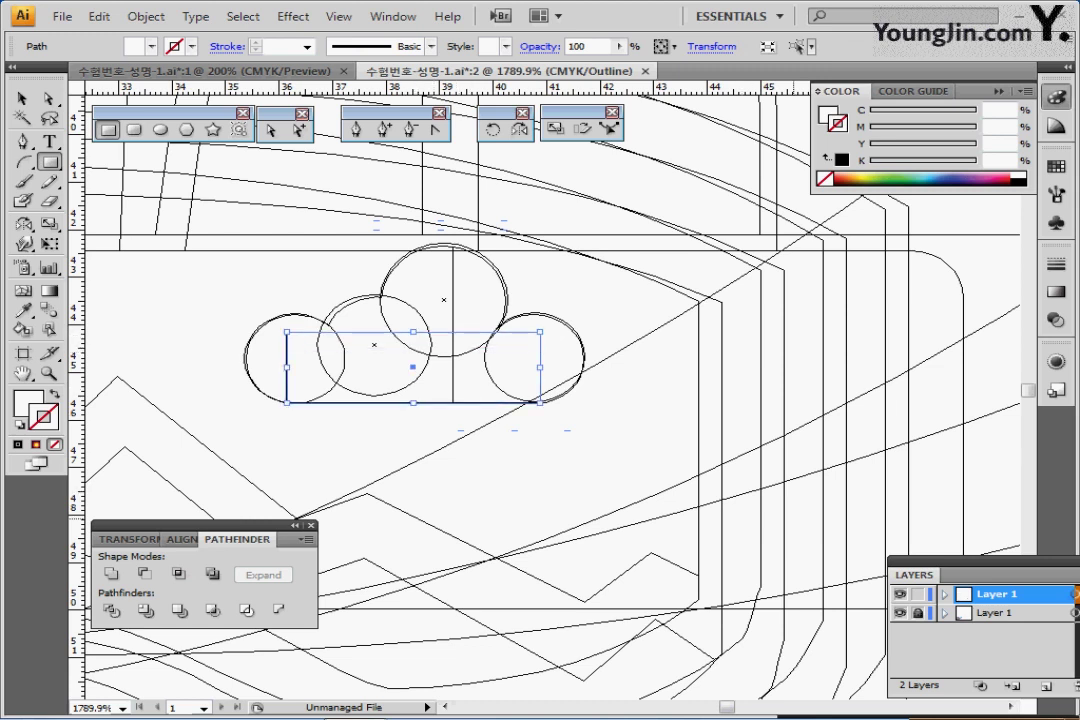
Hide the sketch, return to preview, and align the bottom edges of the cloud's base rectangle and its two outer ellipses
left_click(900, 613)
key("ctrl+y")
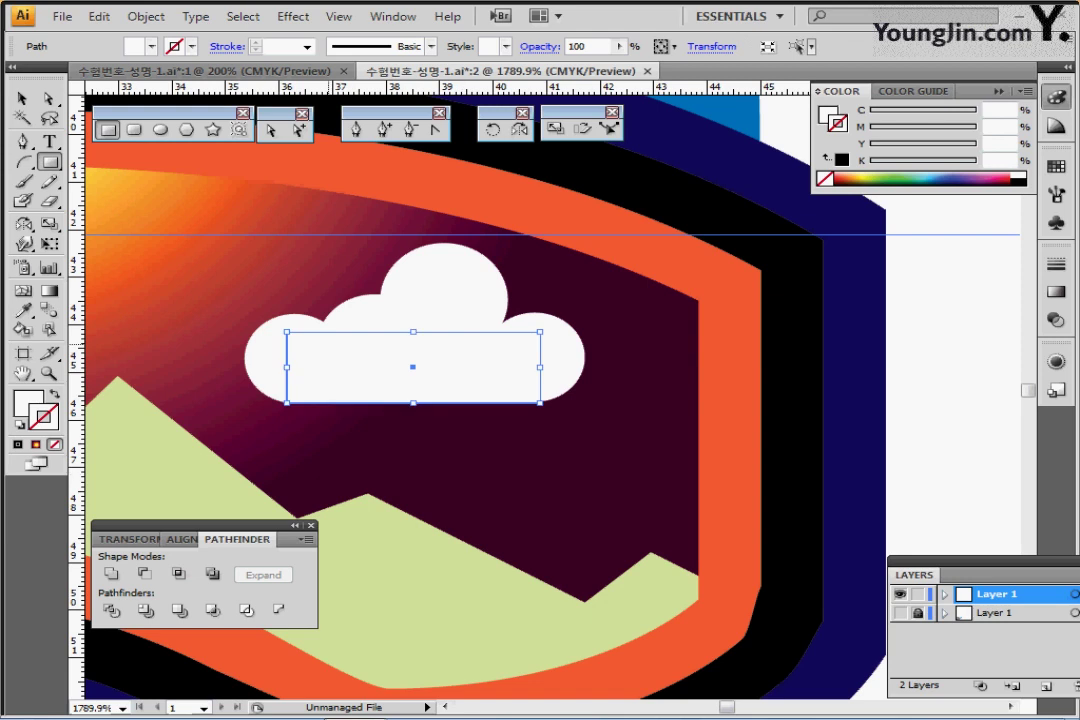
left_click(266, 374, "ctrl+shift")
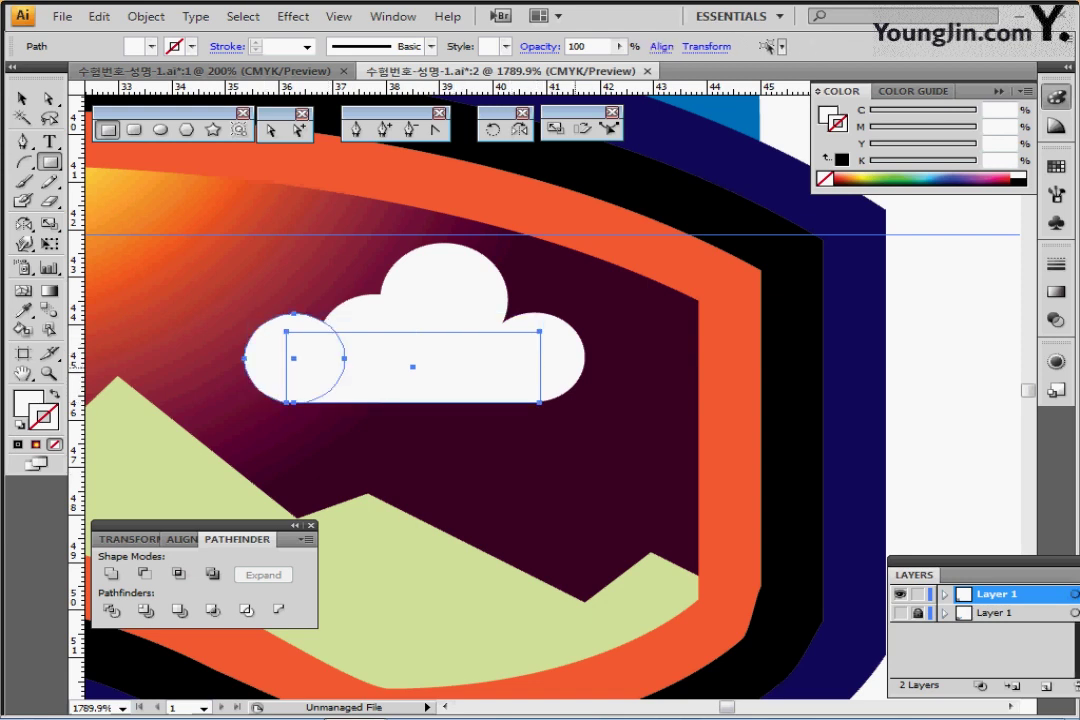
left_click(571, 365, "ctrl+shift")
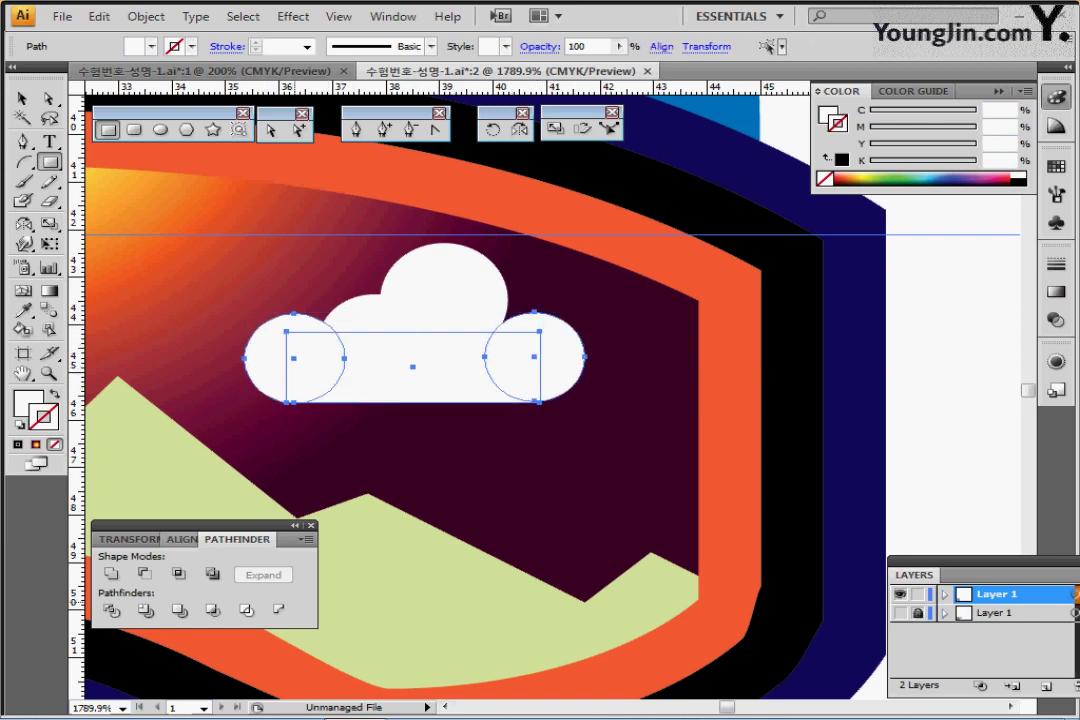
left_click(182, 540)
left_click(291, 573)
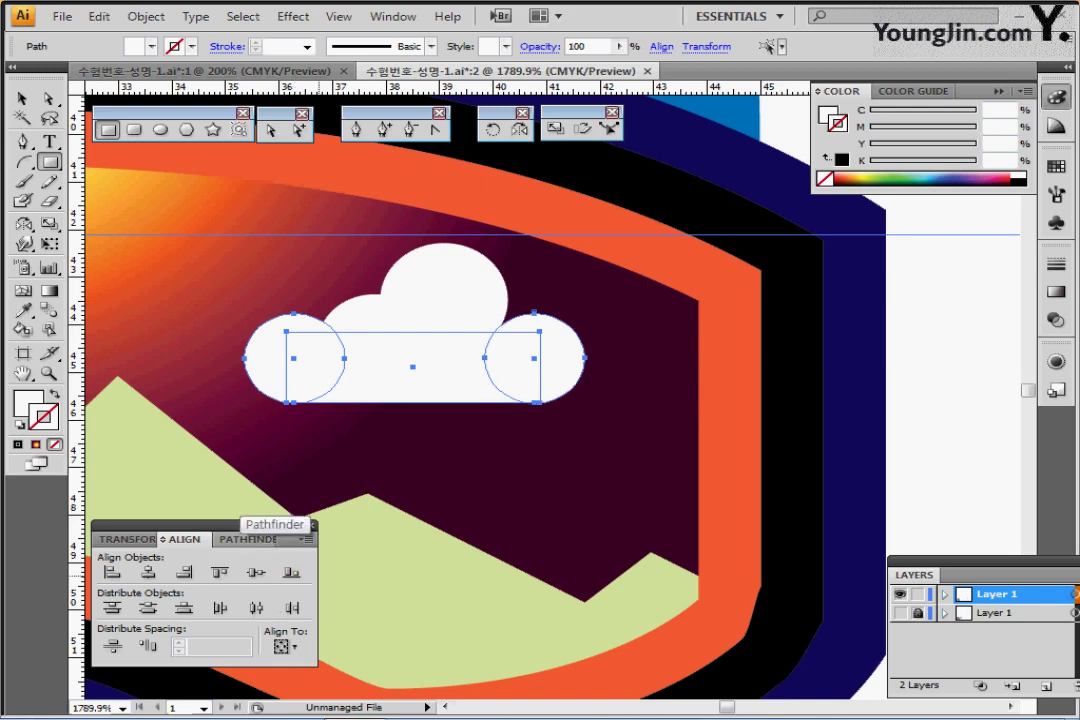
Select the cloud's four ellipses and base rectangle and unite them into a single shape
left_click(440, 300, "ctrl")
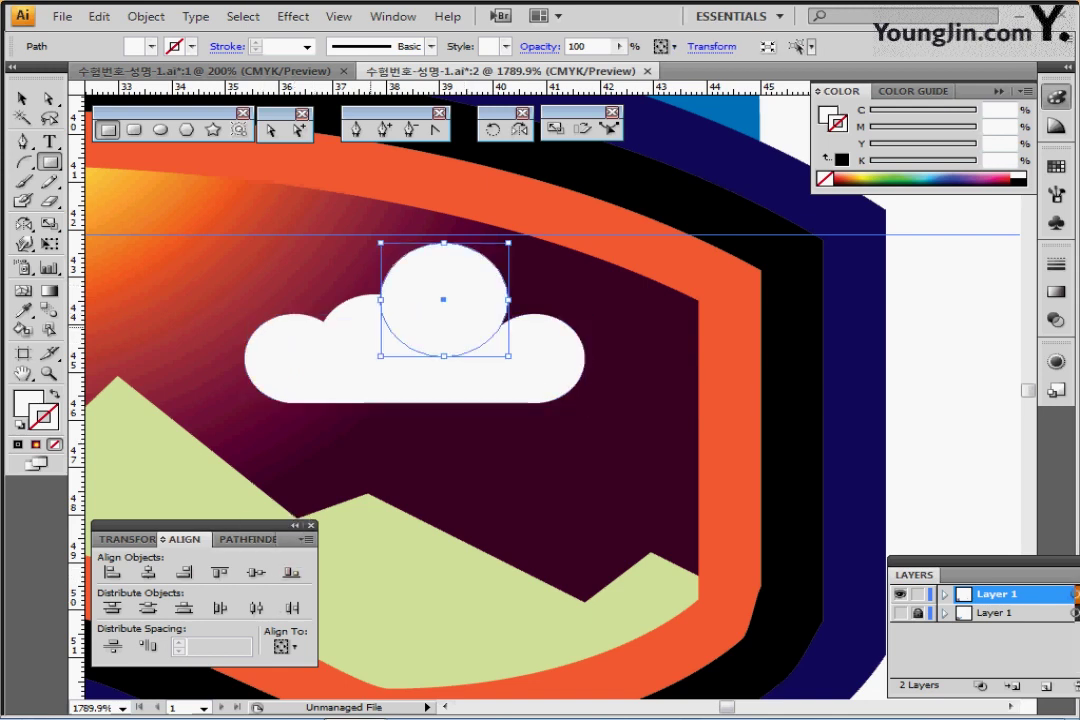
key("ctrl+a")
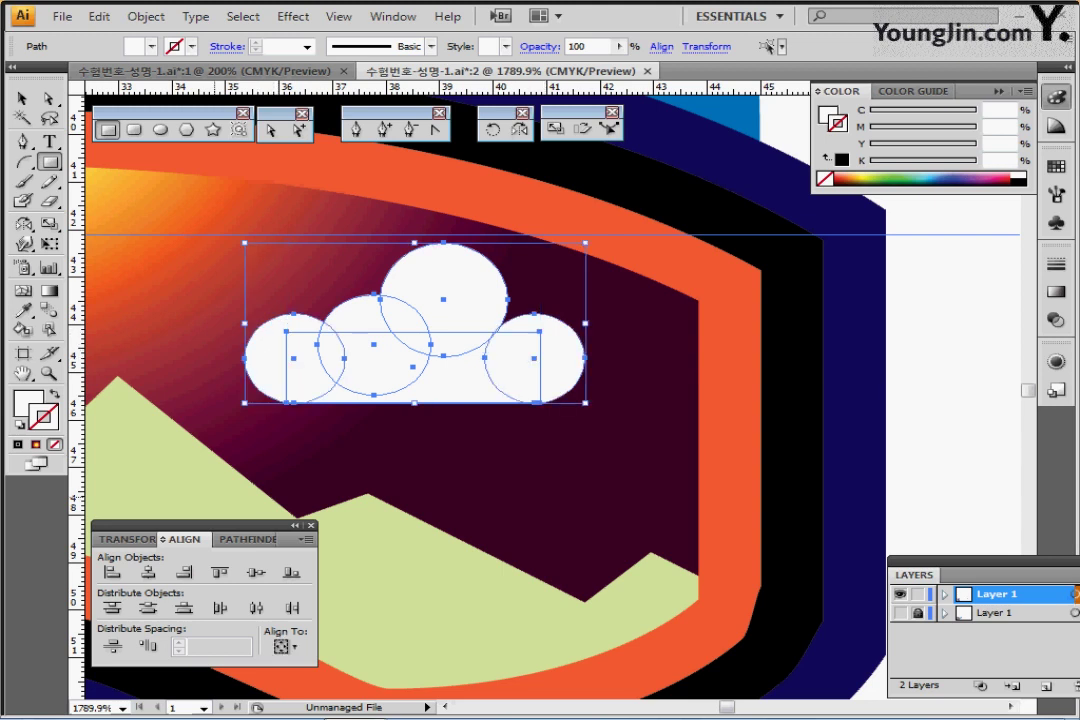
key("a")
left_click(247, 540)
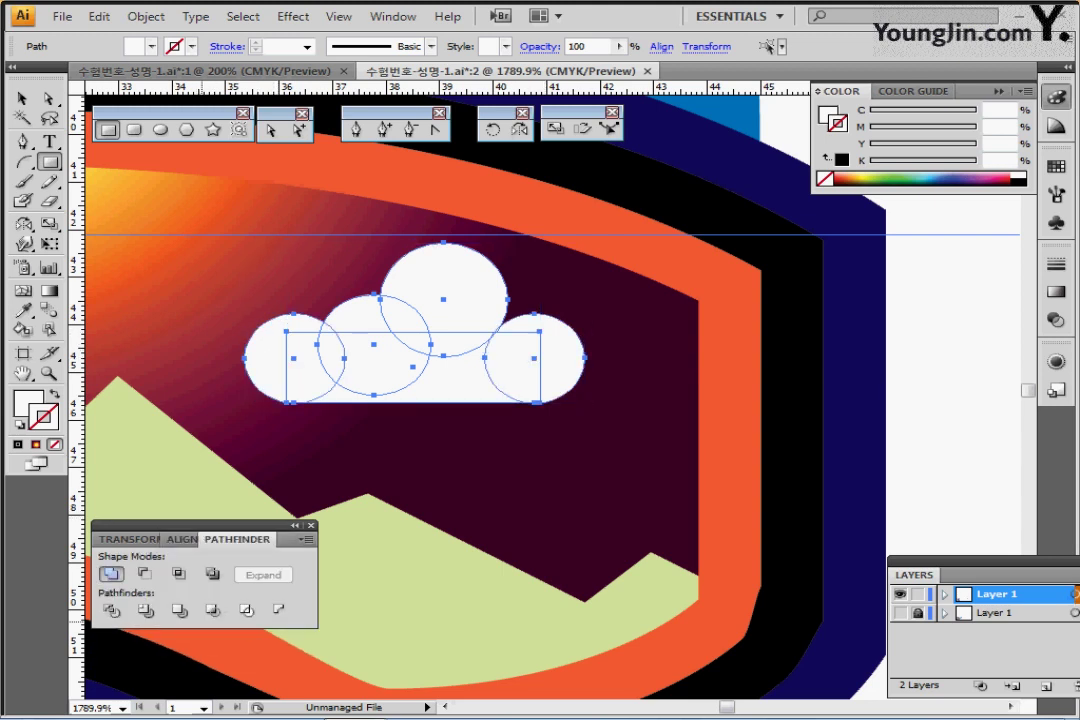
left_click(112, 574)
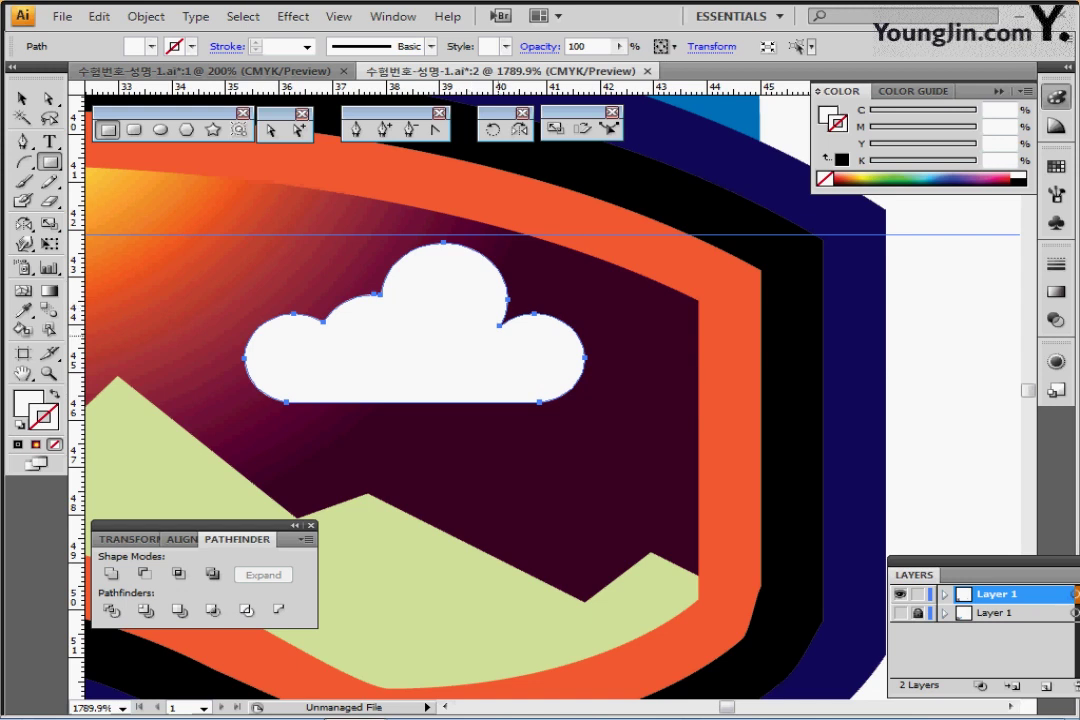
Draw a vertical line through the cloud just right of its tallest lobe's centre, and divide the cloud along it
scroll(450, 400, "up", 1)
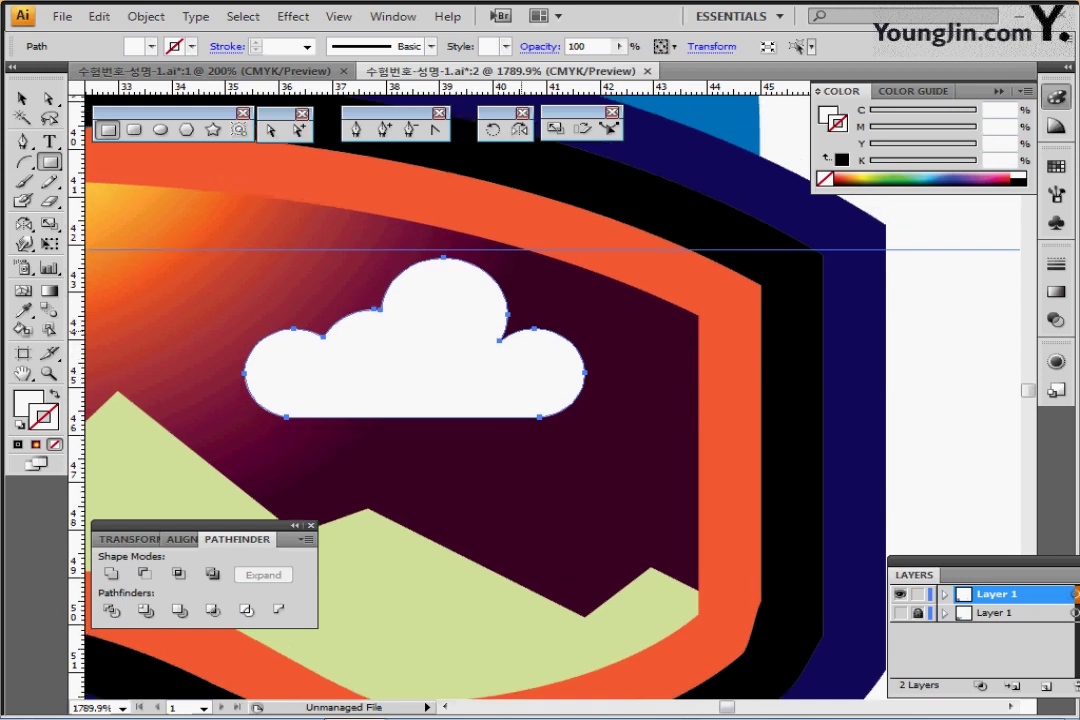
left_click(22, 162)
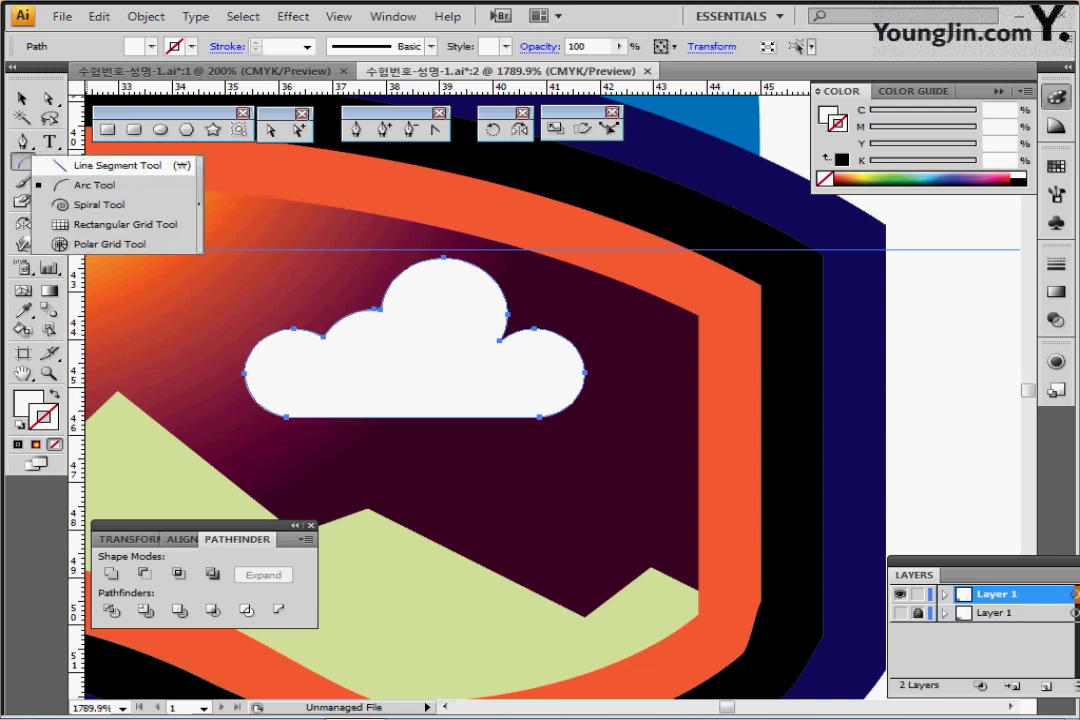
left_click(110, 165)
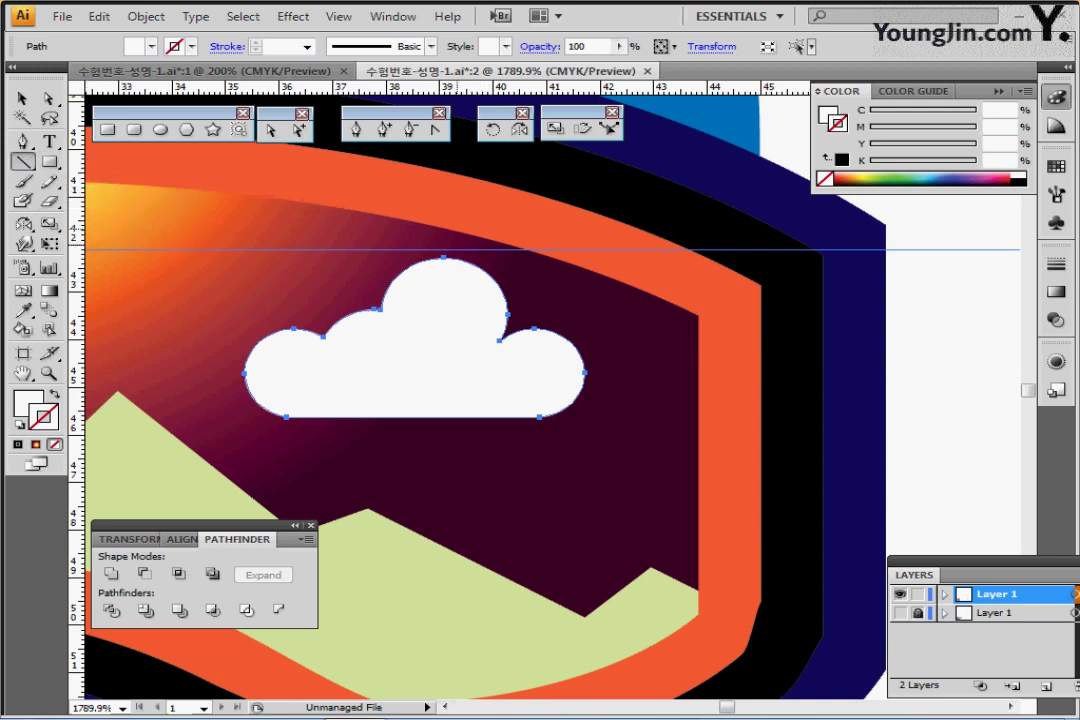
left_click_drag(457, 232, 457, 465)
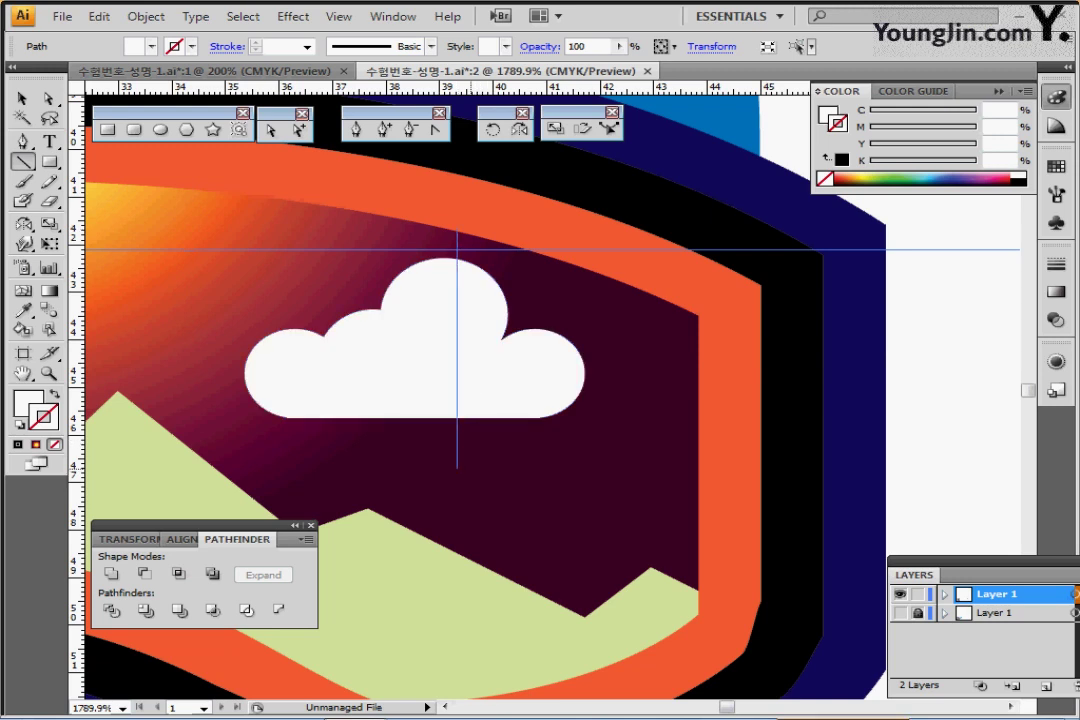
key("slash")
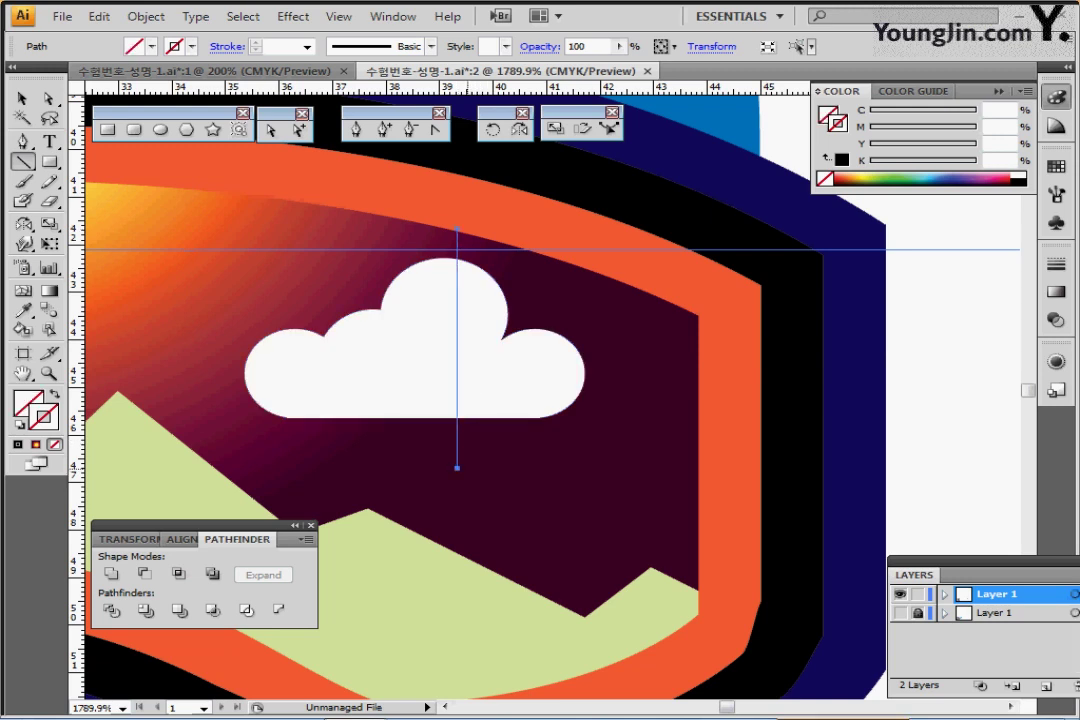
key("d")
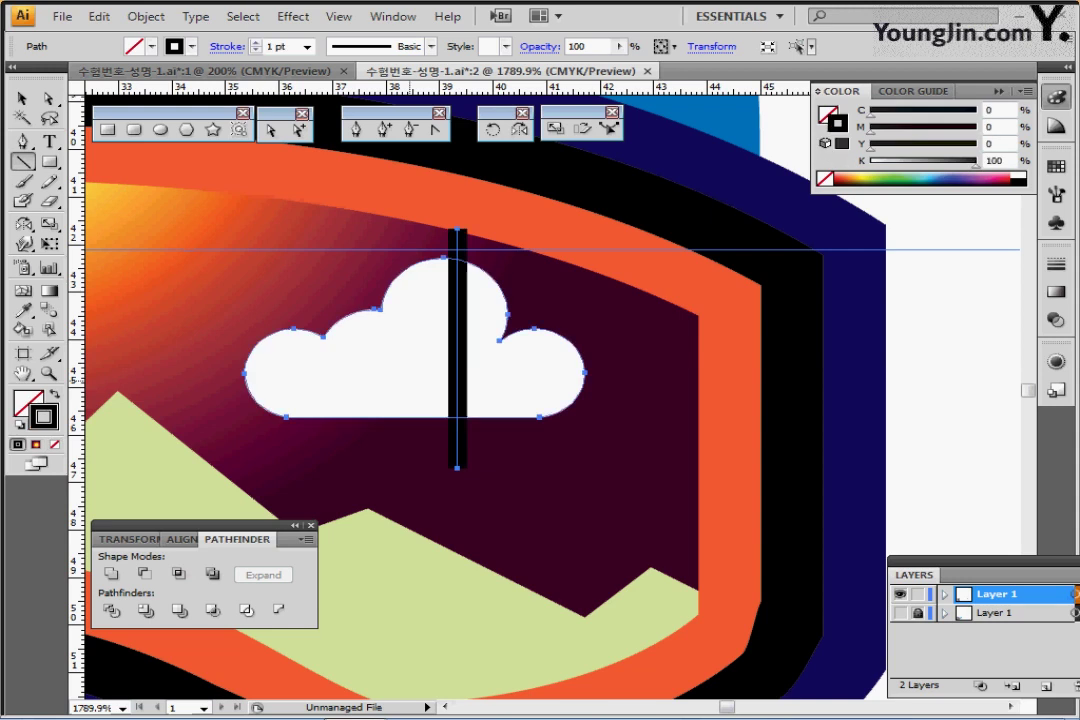
key("ctrl+a")
left_click(111, 611)
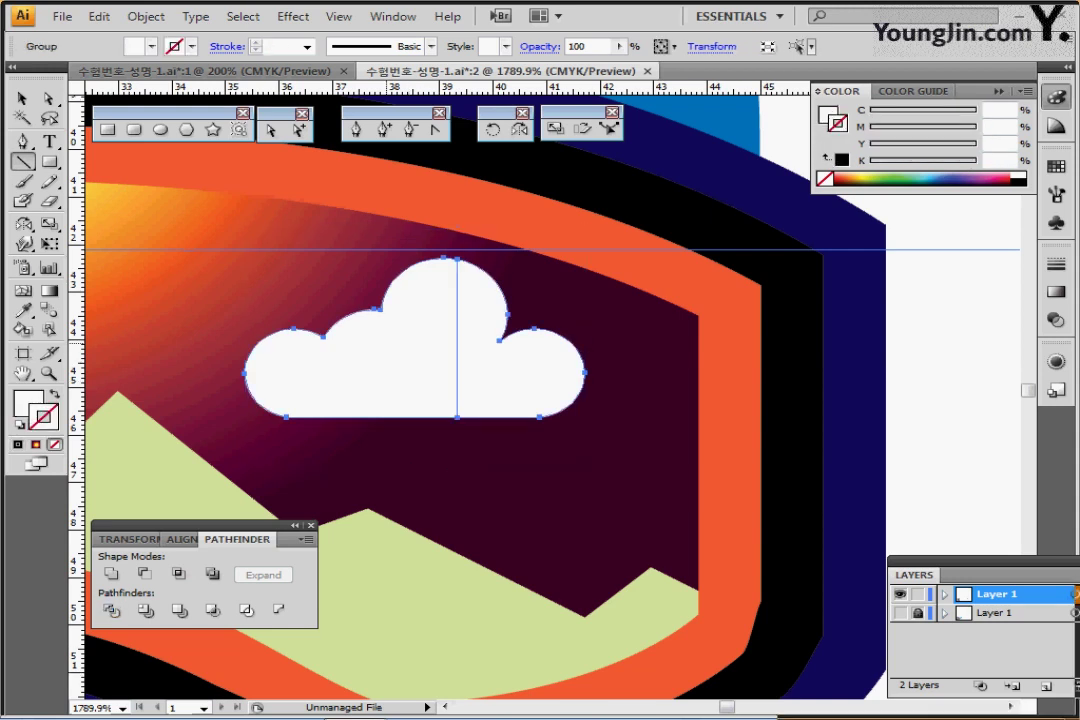
Isolate the divided cloud, fill its left part with CMYK grey at K 30, then exit isolation and clear the selection
double_click(412, 354, "ctrl")
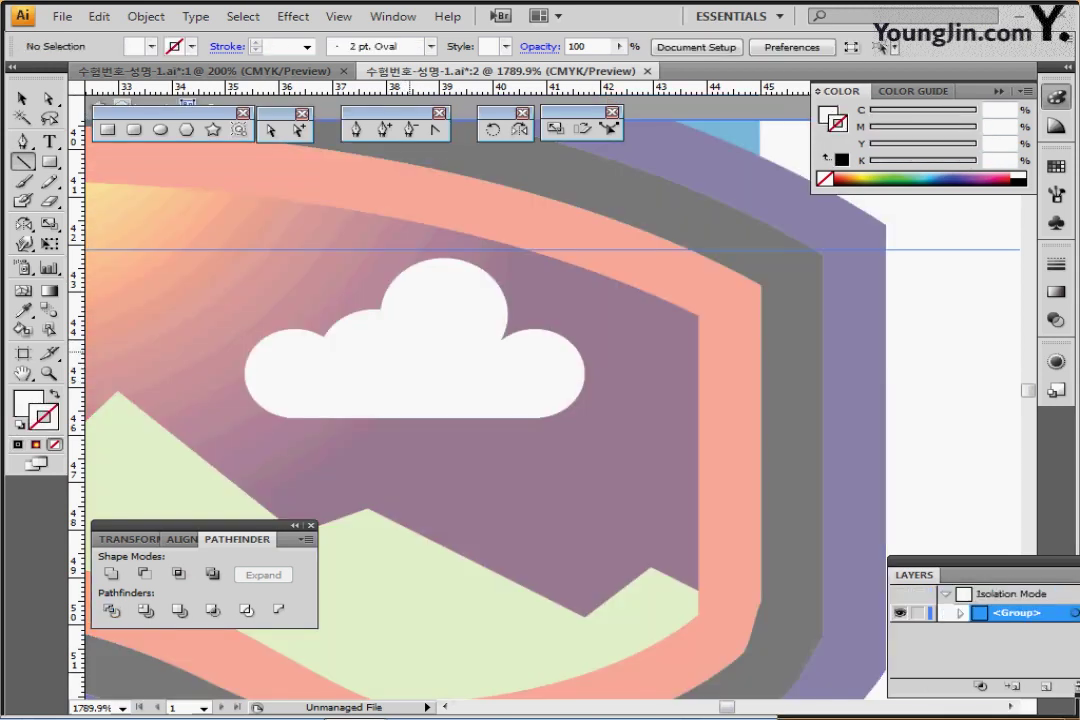
left_click(412, 354, "ctrl")
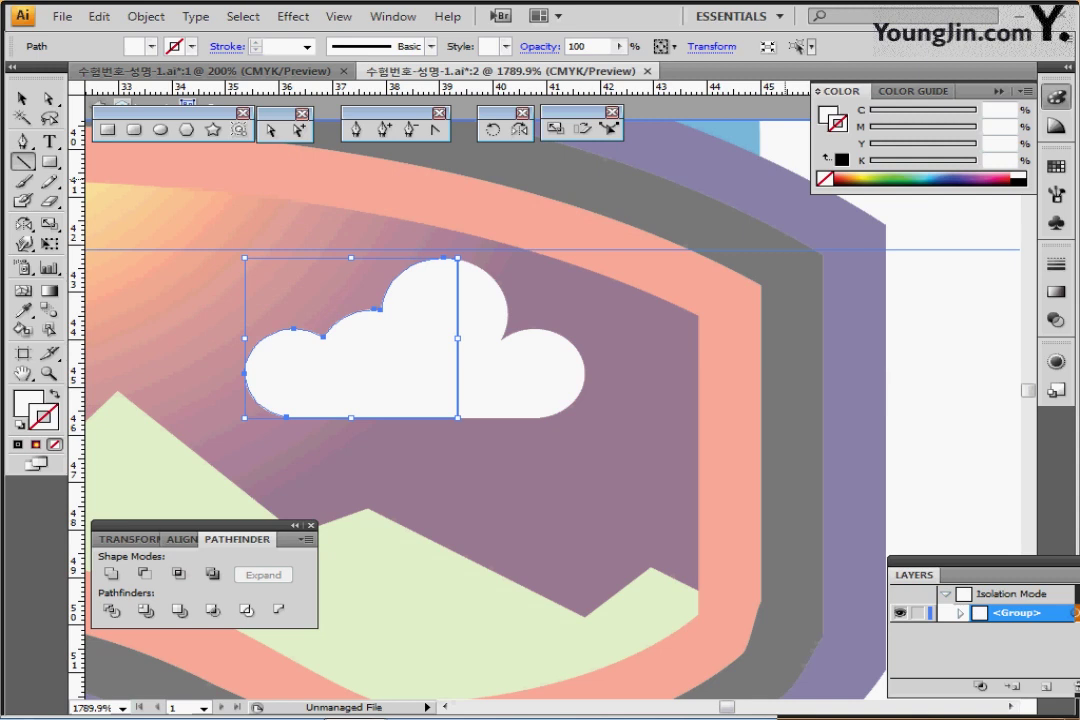
left_click(1025, 91)
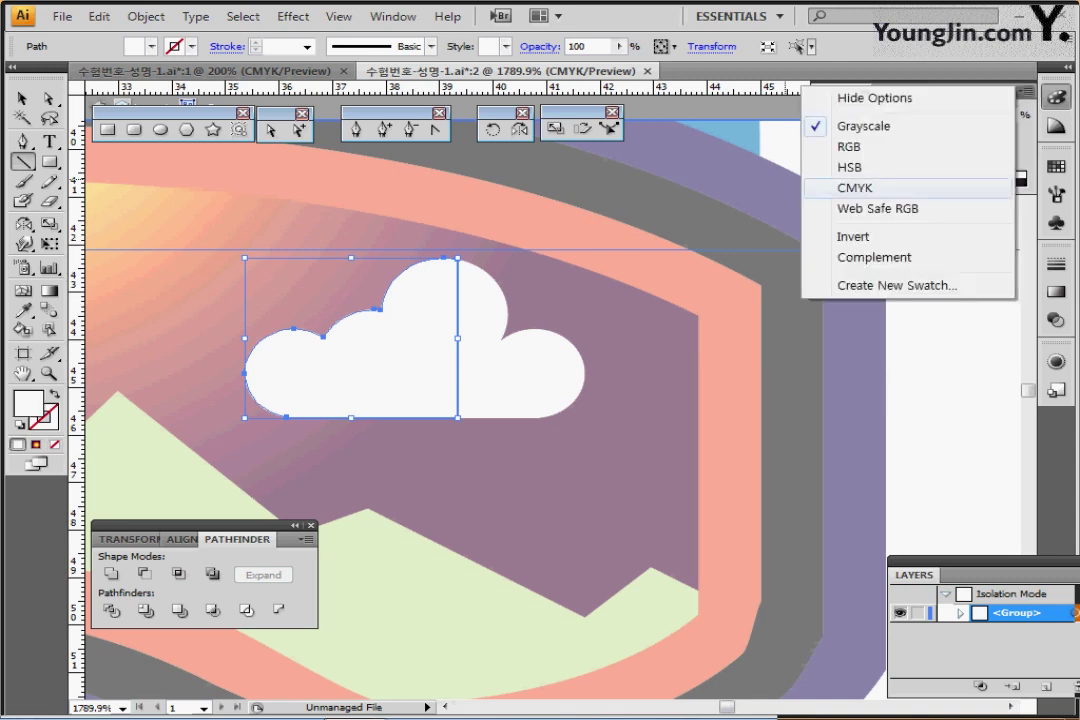
left_click(855, 188)
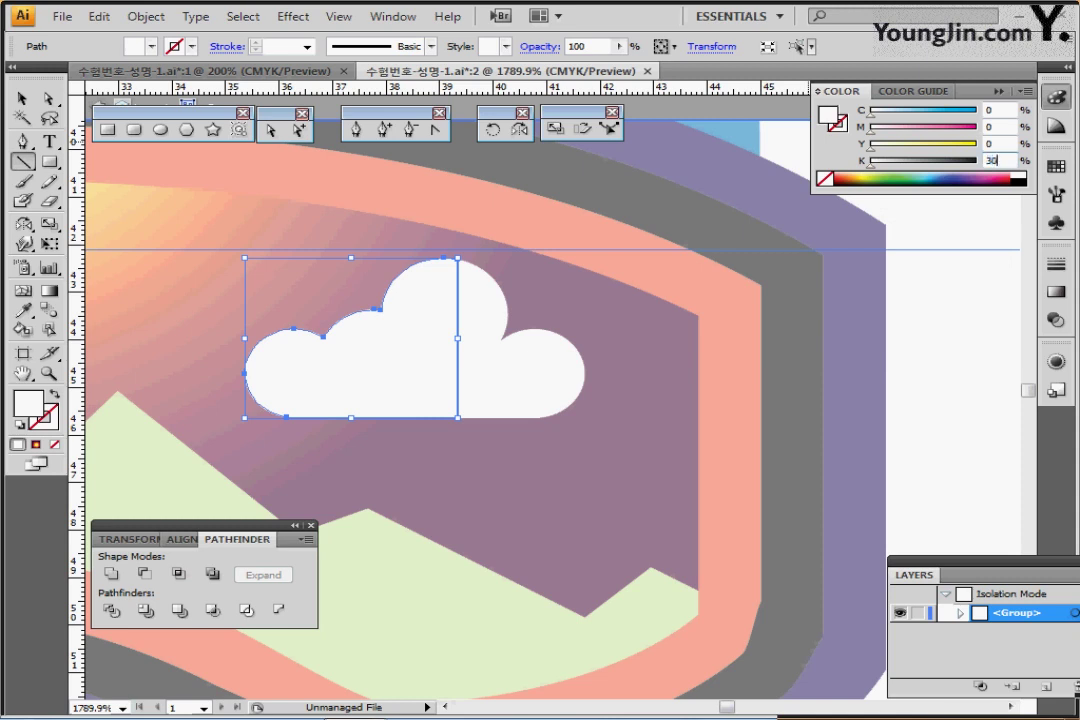
type("30")
key("Return")
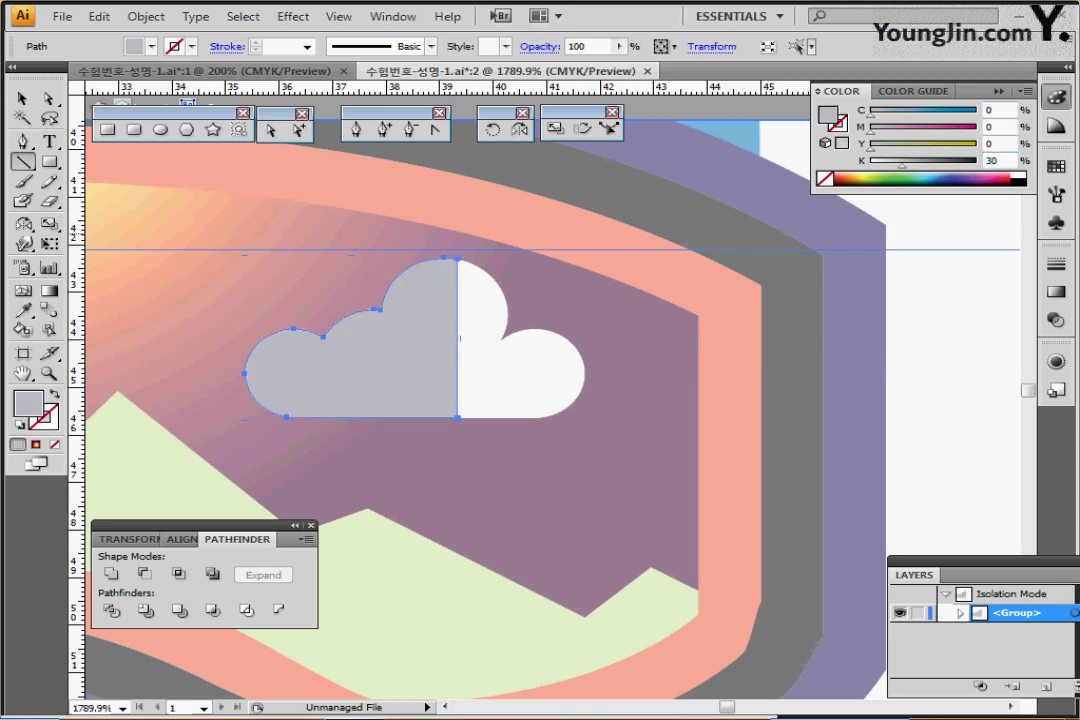
key("Escape")
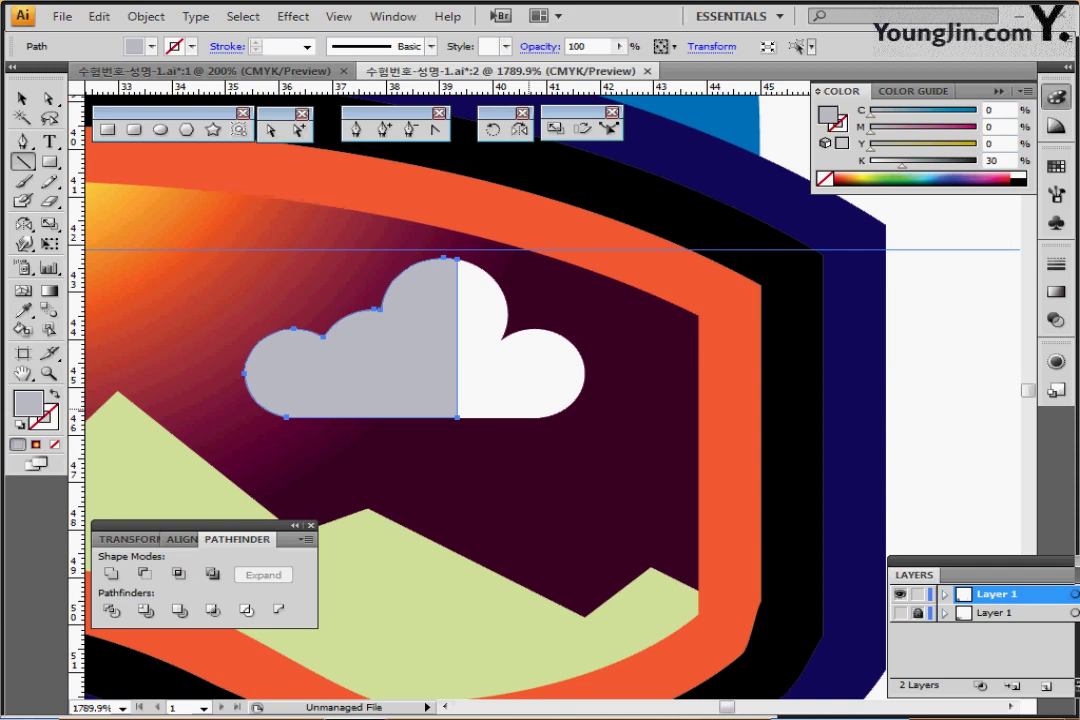
key("ctrl+minus")
key("ctrl+minus")
key("ctrl+minus")
key("ctrl+minus")
key("ctrl+minus")
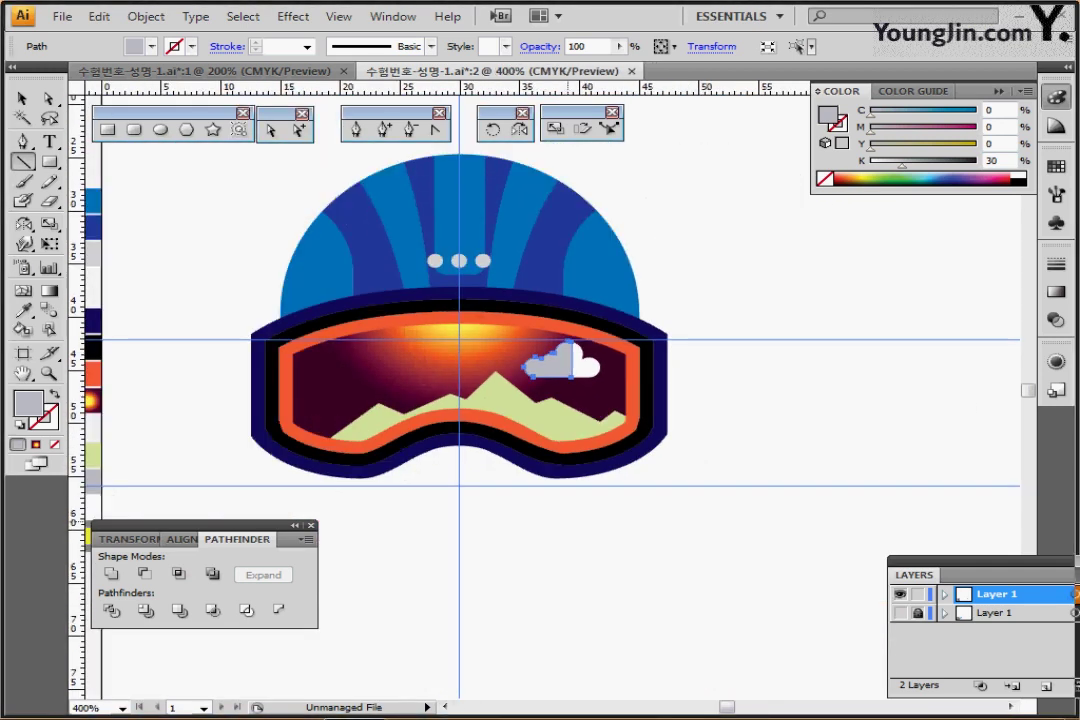
left_click_drag(615, 512, 573, 539)
key("ctrl+shift+a")
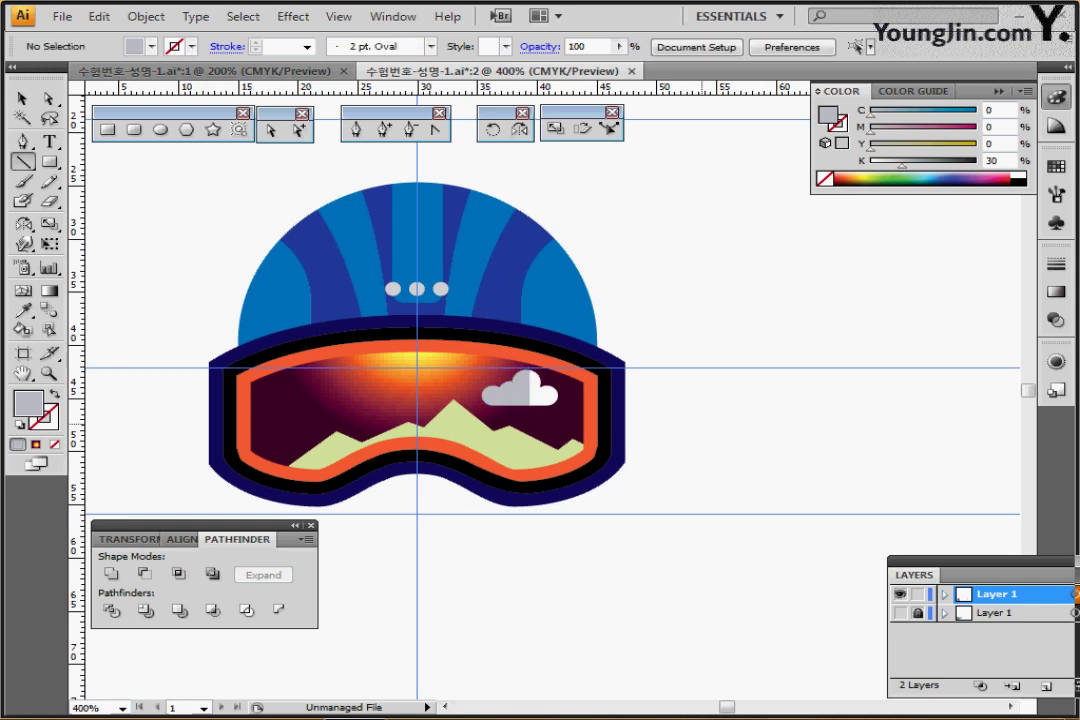
Choose the Rounded Rectangle tool and load the yellow fill and 2 pt grey stroke from the sample swatch, leaving nothing selected
left_click_drag(696, 434, 719, 395)
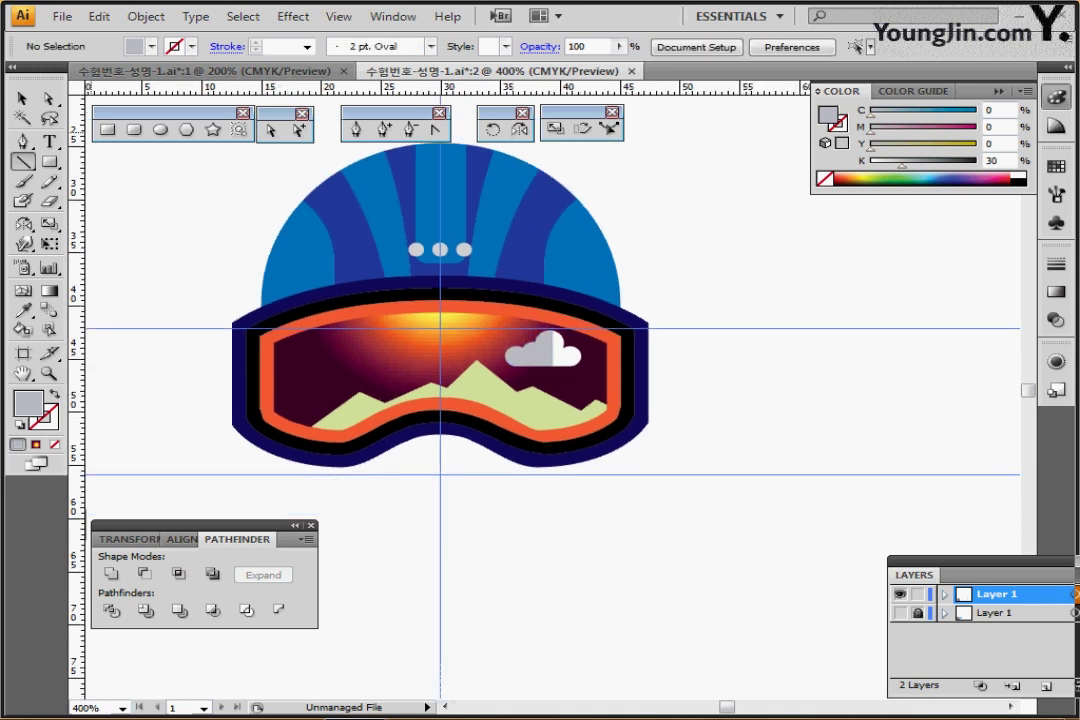
left_click(134, 129)
left_click_drag(165, 500, 241, 478)
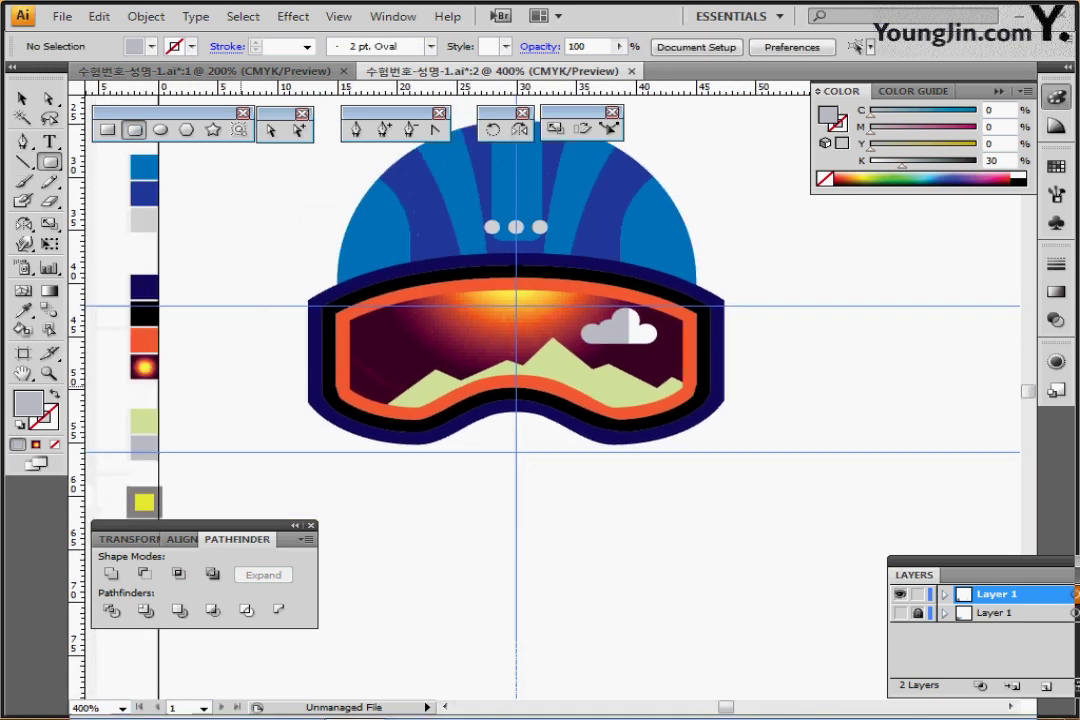
left_click(144, 501, "ctrl")
key("ctrl+shift+a")
left_click(370, 363, "ctrl")
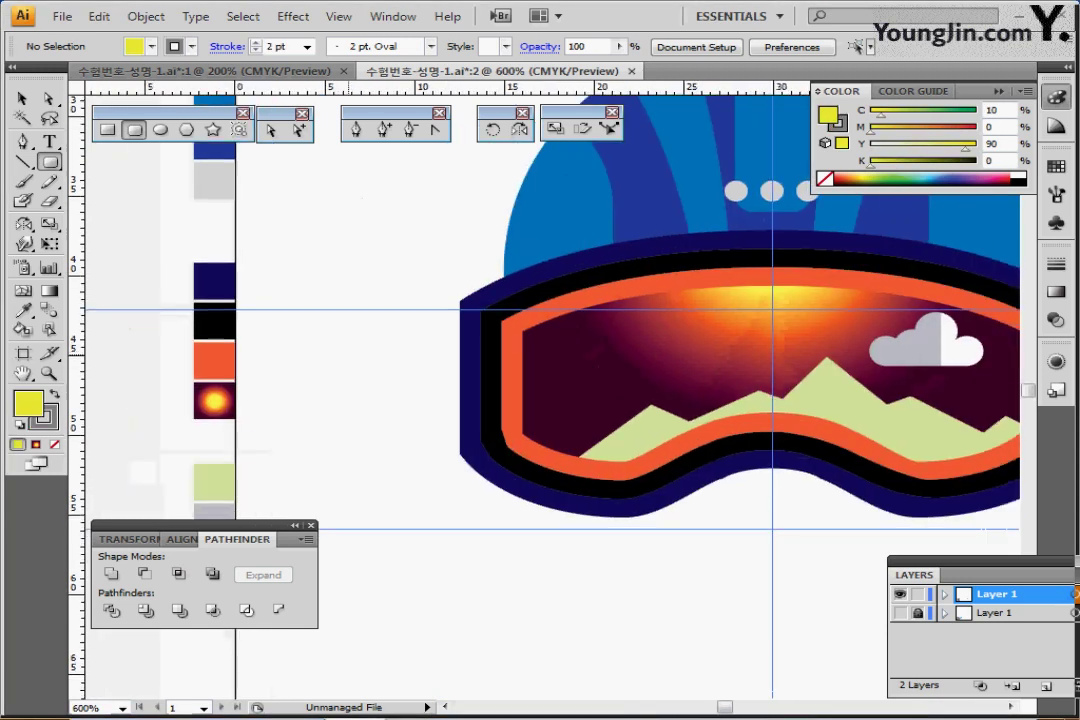
Draw a slightly rounded rectangle across the goggles, extending just past both sides, and nudge it to centre on the vertical guide
left_click_drag(345, 356, 342, 366)
left_click_drag(337, 318, 63, 262)
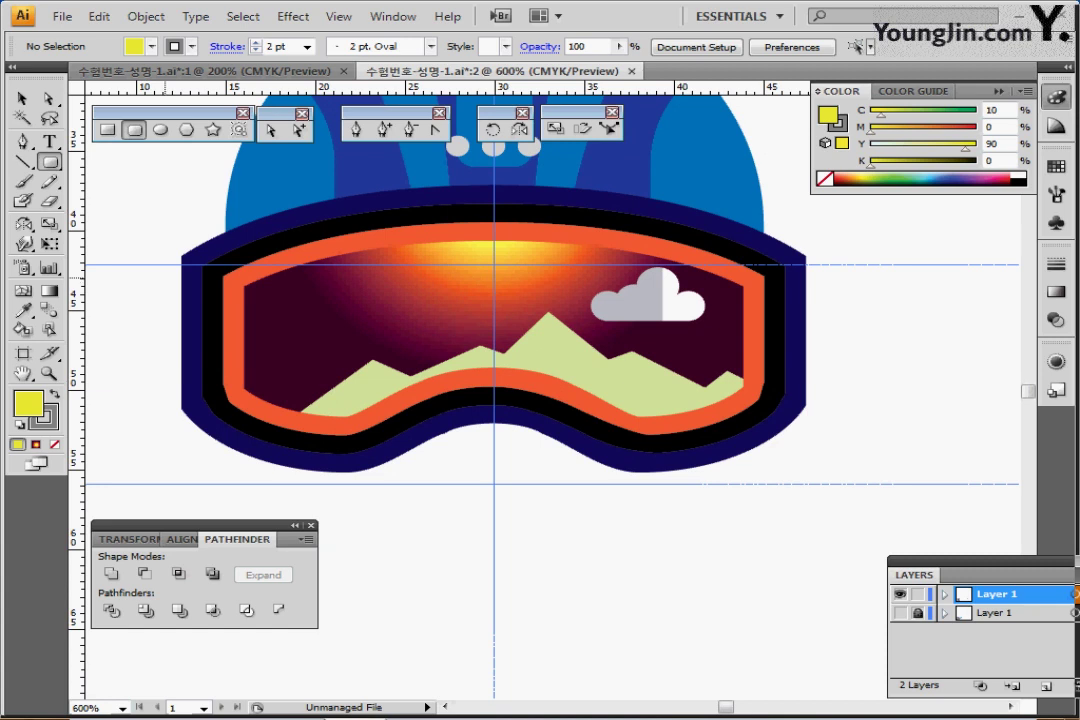
left_click_drag(170, 270, 816, 408)
key("Left")
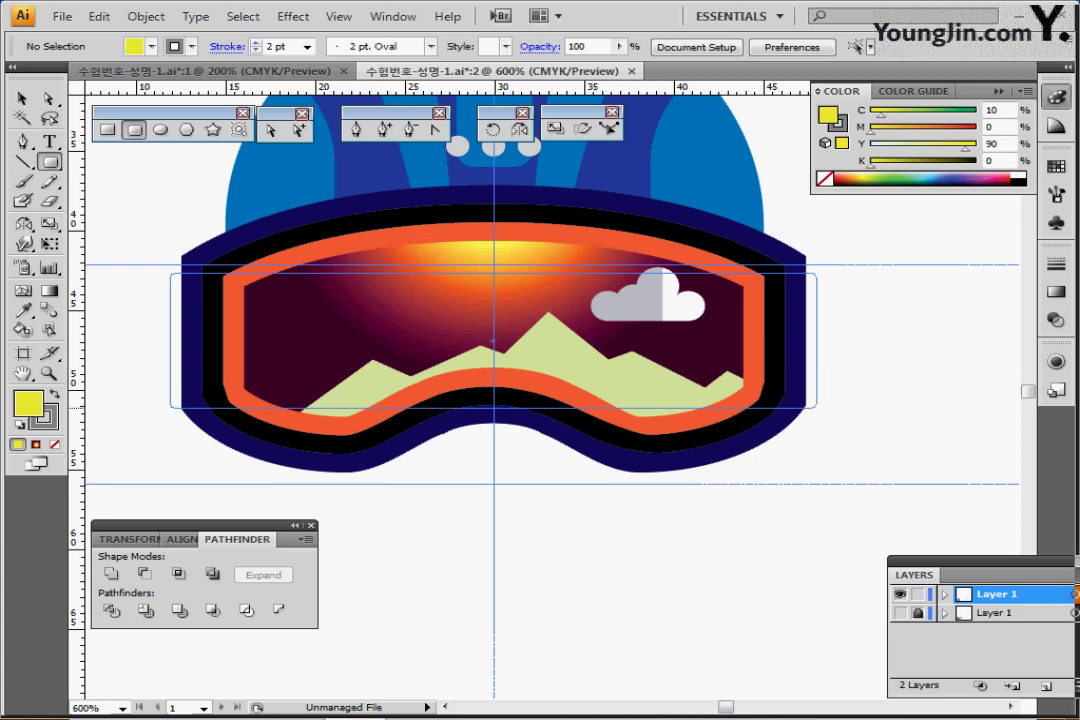
key("Up")
left_click_drag(816, 408, 823, 408)
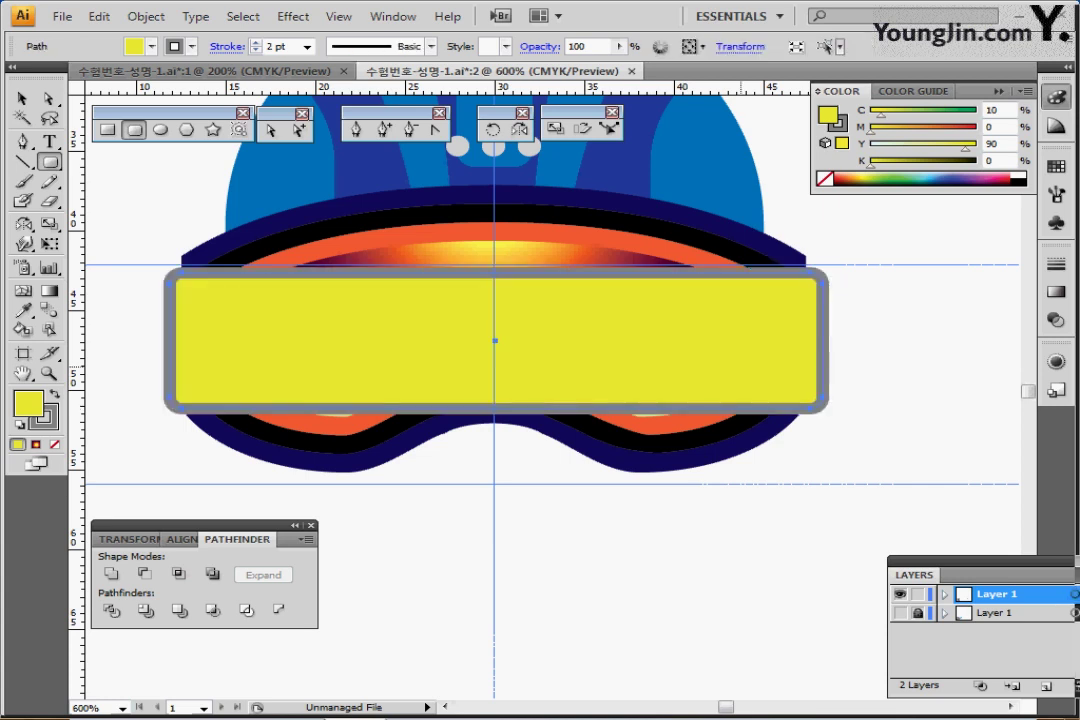
key("Left")
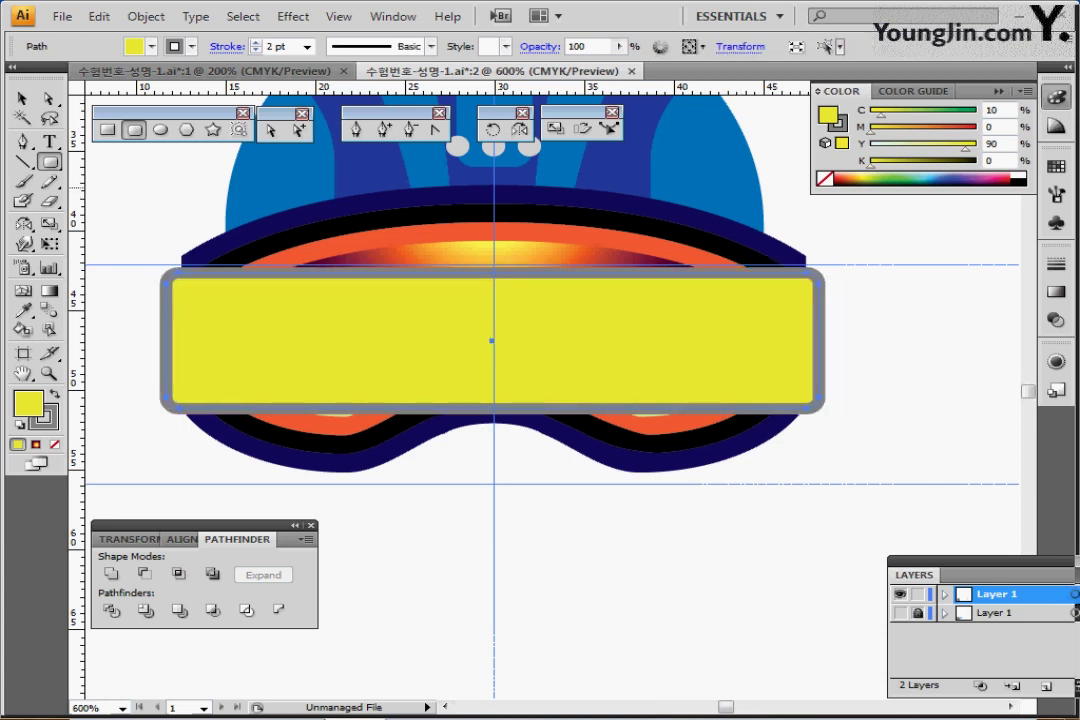
Send the yellow rounded rectangle to the back so it sits behind the goggles, and clear the selection
key("ctrl+shift+bracketleft")
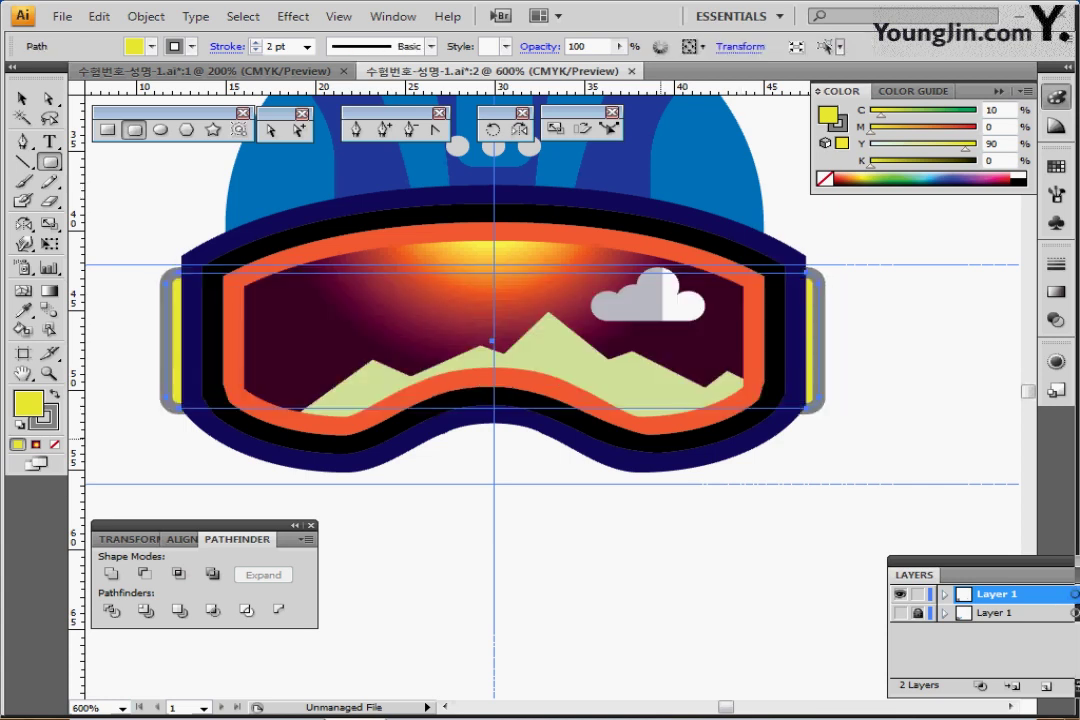
key("ctrl+minus")
key("ctrl+minus")
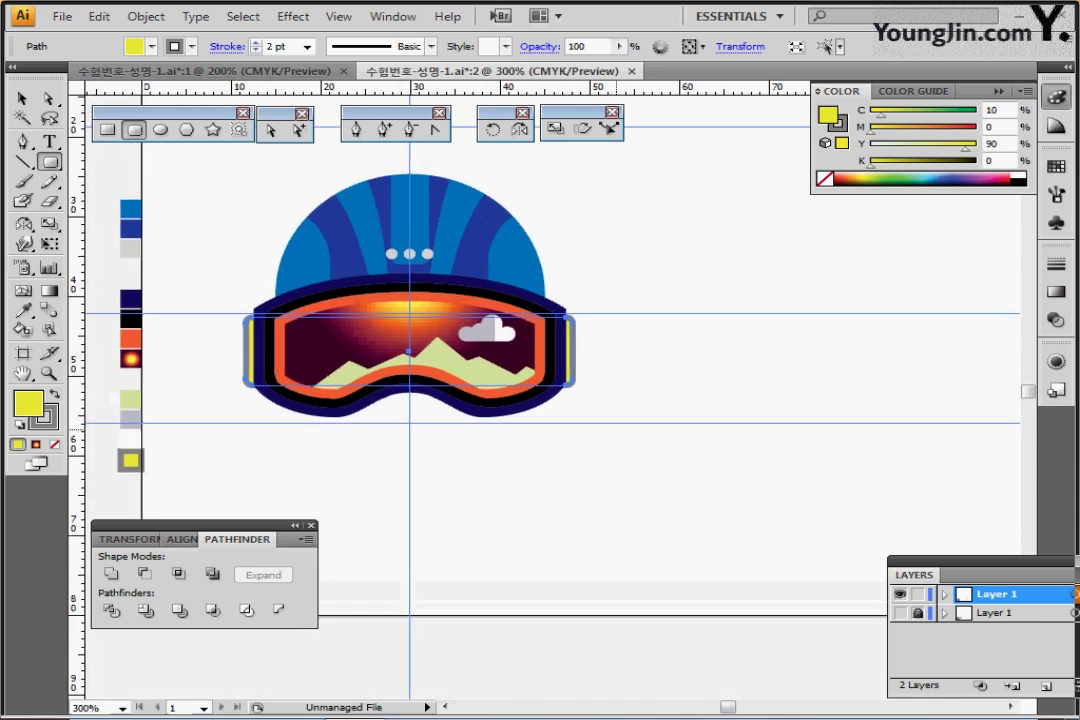
key("ctrl+shift+a")
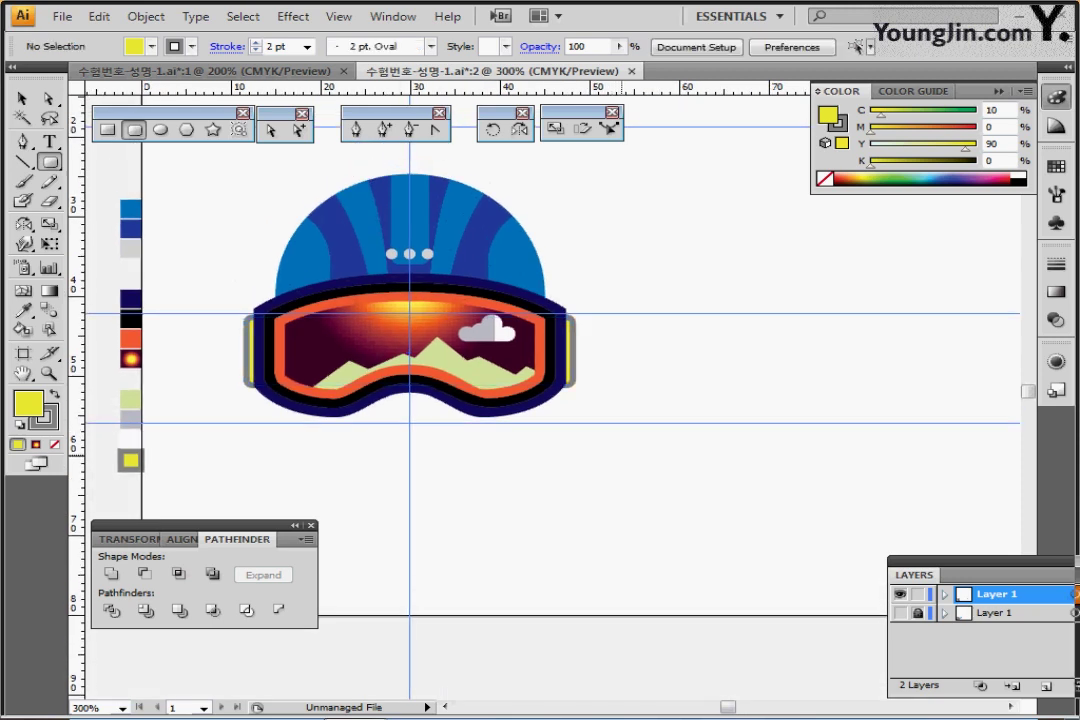
Show the locked sketch layer again and load the light blue fill (C 40) from its swatch, leaving nothing selected
left_click_drag(655, 342, 609, 415)
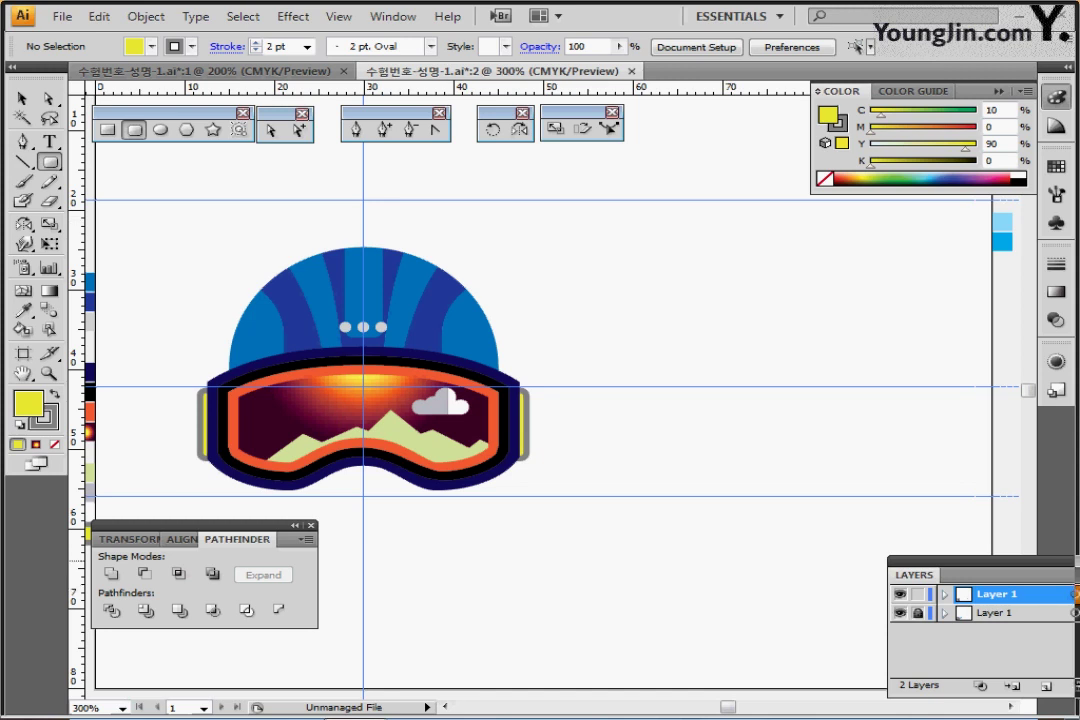
left_click(900, 613)
left_click_drag(767, 485, 742, 498)
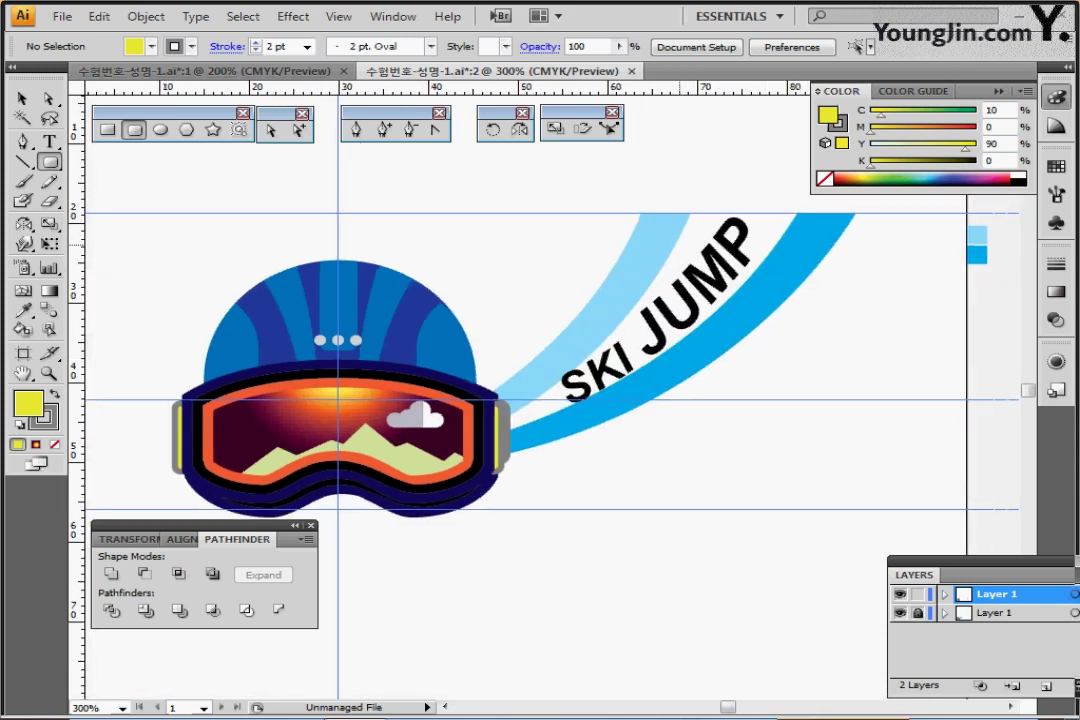
left_click(977, 236, "ctrl")
left_click(925, 265, "ctrl")
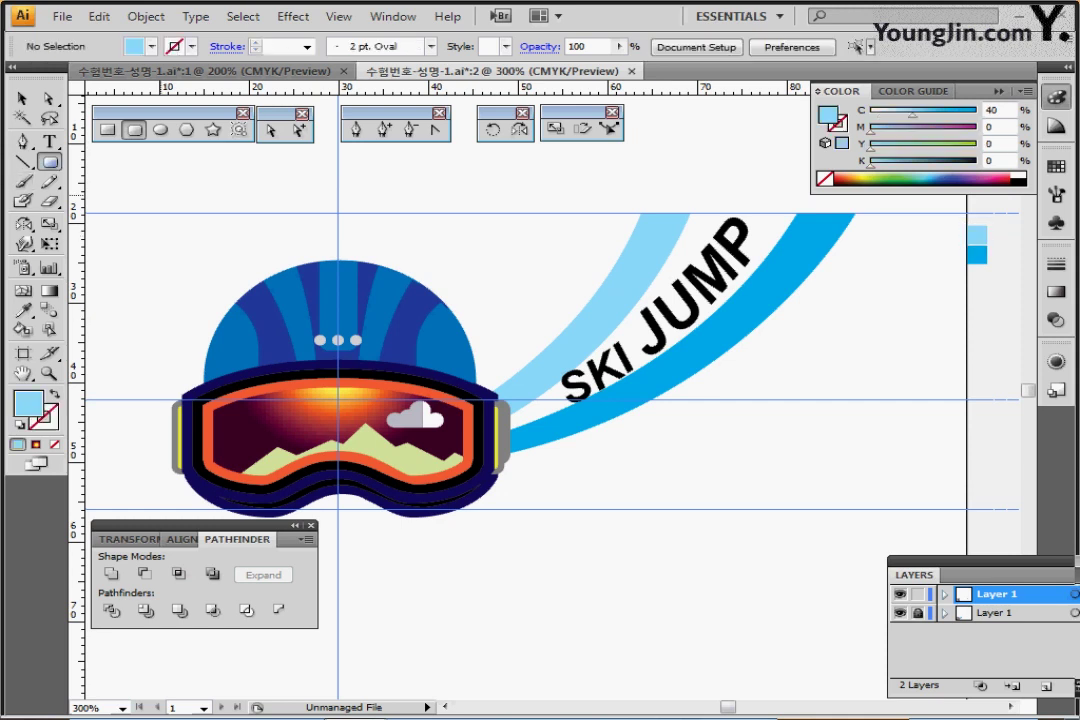
With the Pen tool, trace the light blue strap's top edge and lower curve down into the goggles, using light blue as stroke only
left_click(22, 141)
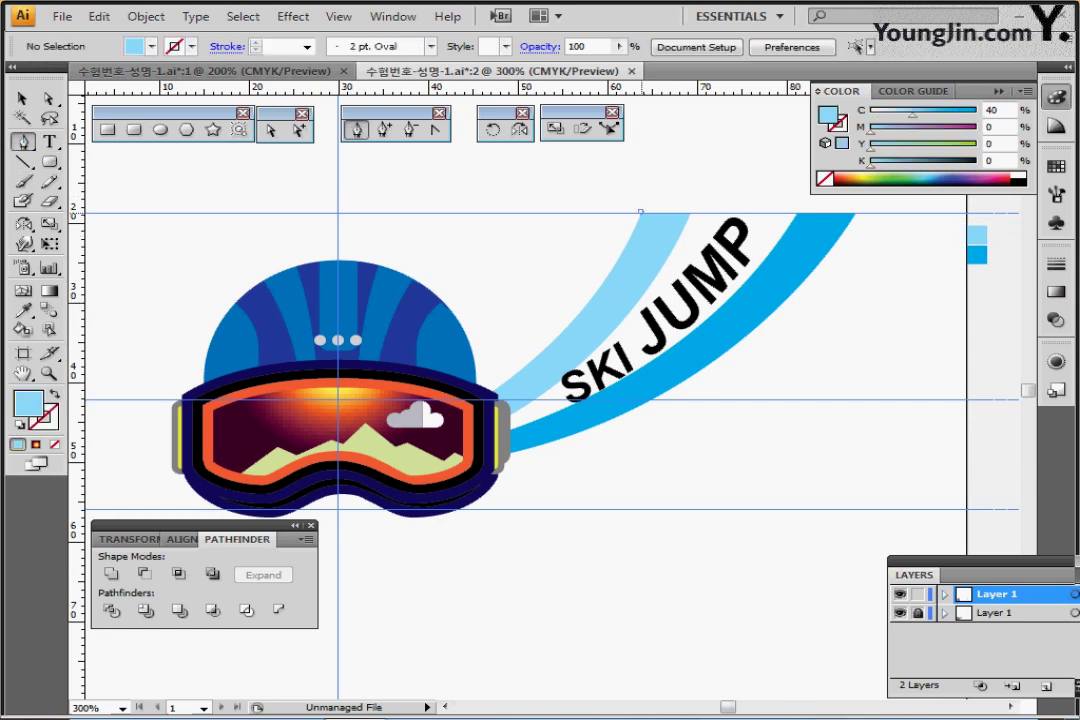
left_click(691, 212)
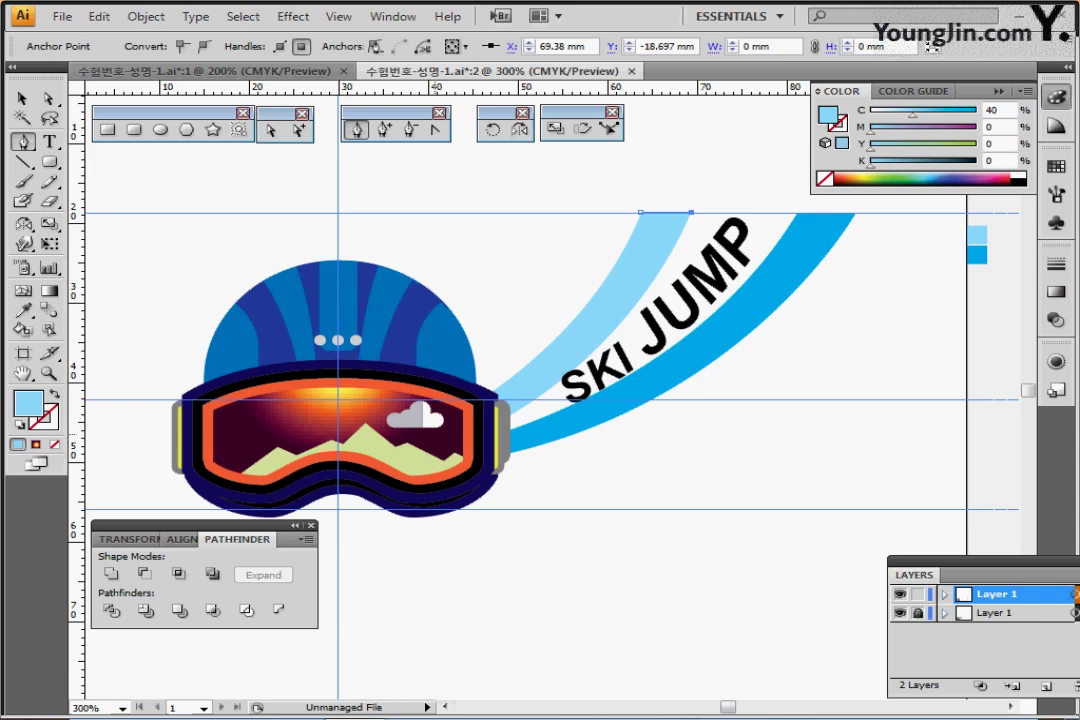
left_click_drag(405, 467, 226, 515)
left_click(640, 212)
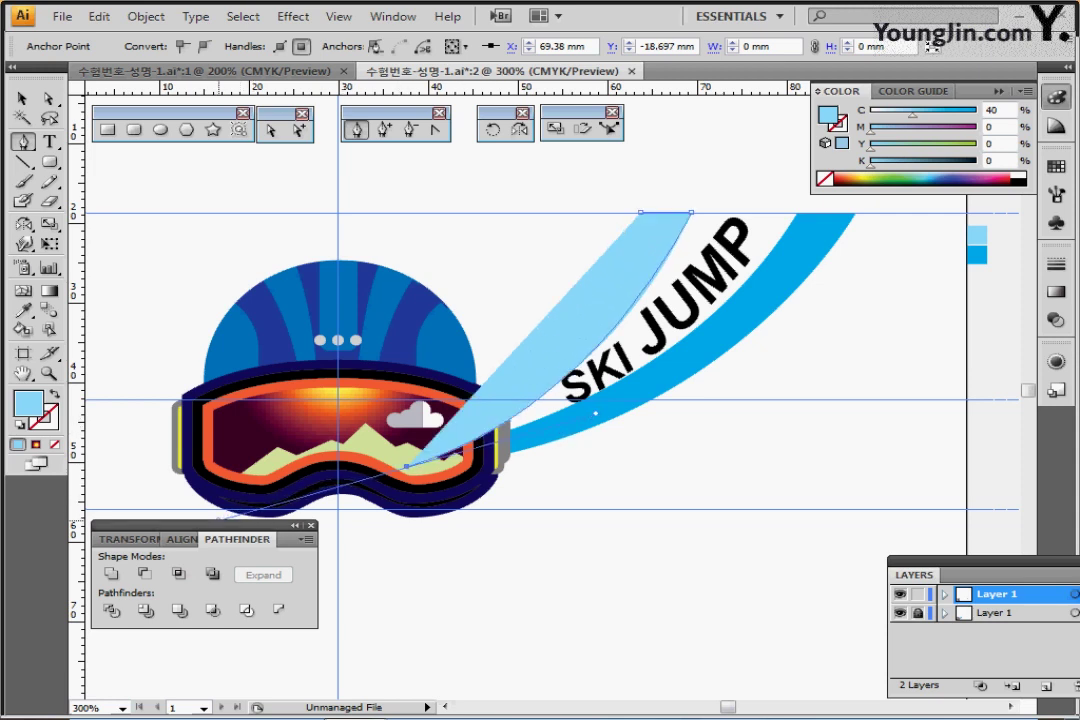
key("shift+x")
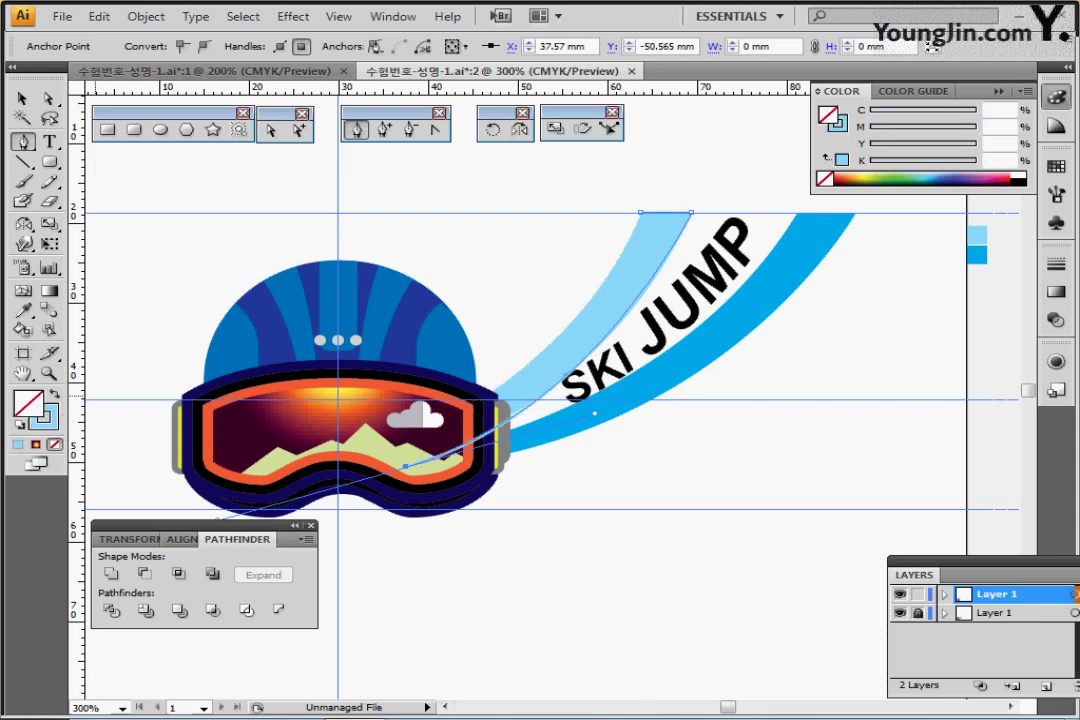
key("Left")
key("Left")
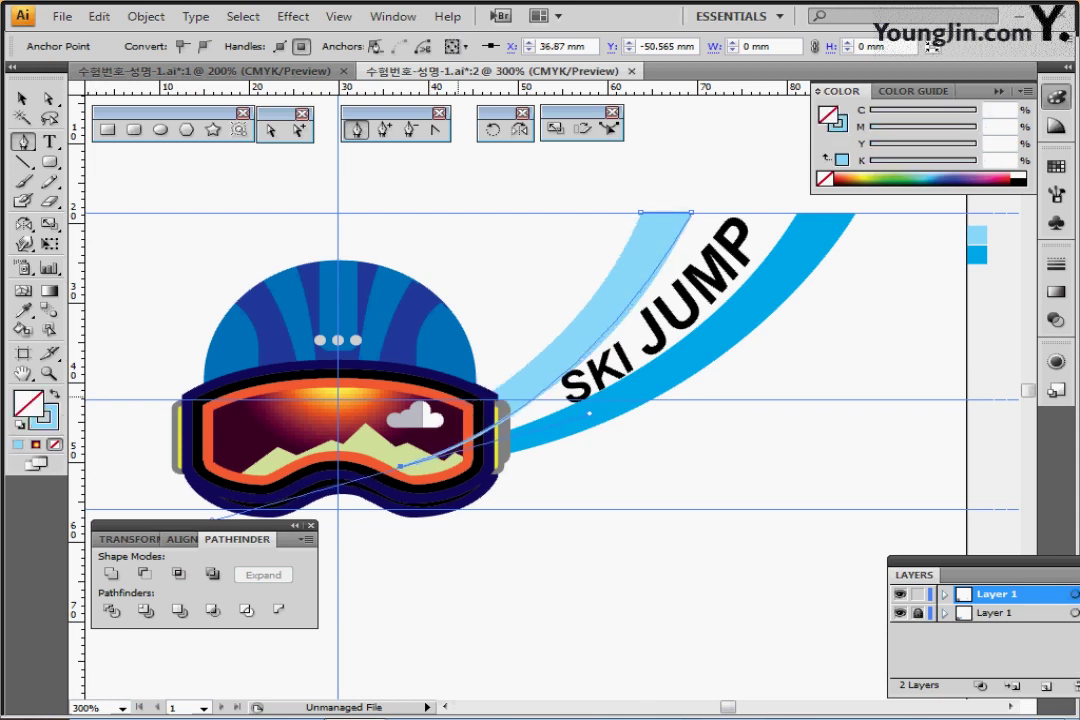
key("ctrl")
key("a")
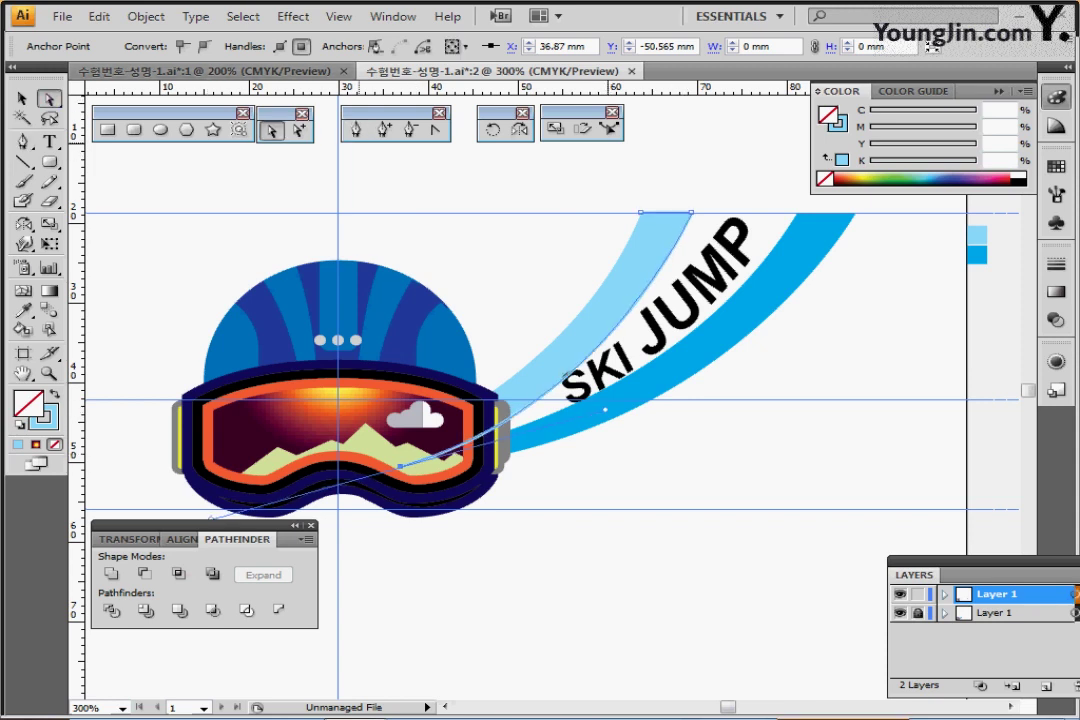
Continue the path with a short corner inside the goggles and along the strap's upper curve, close it at the start, and clear the selection
key("p")
left_click(400, 466)
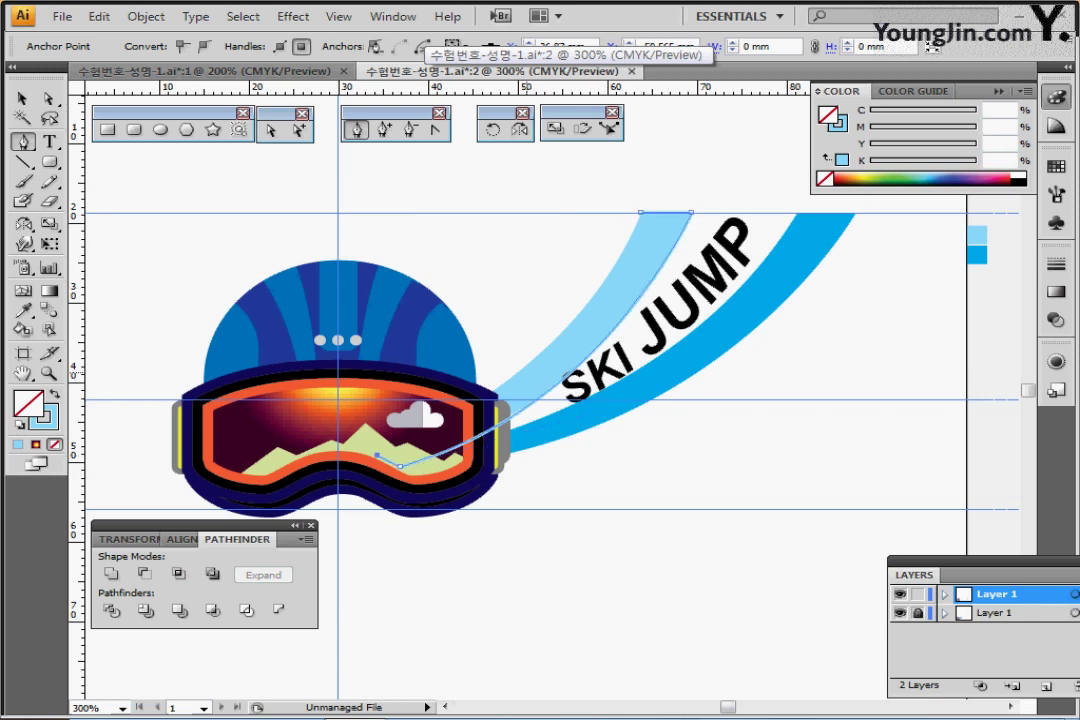
left_click(377, 456)
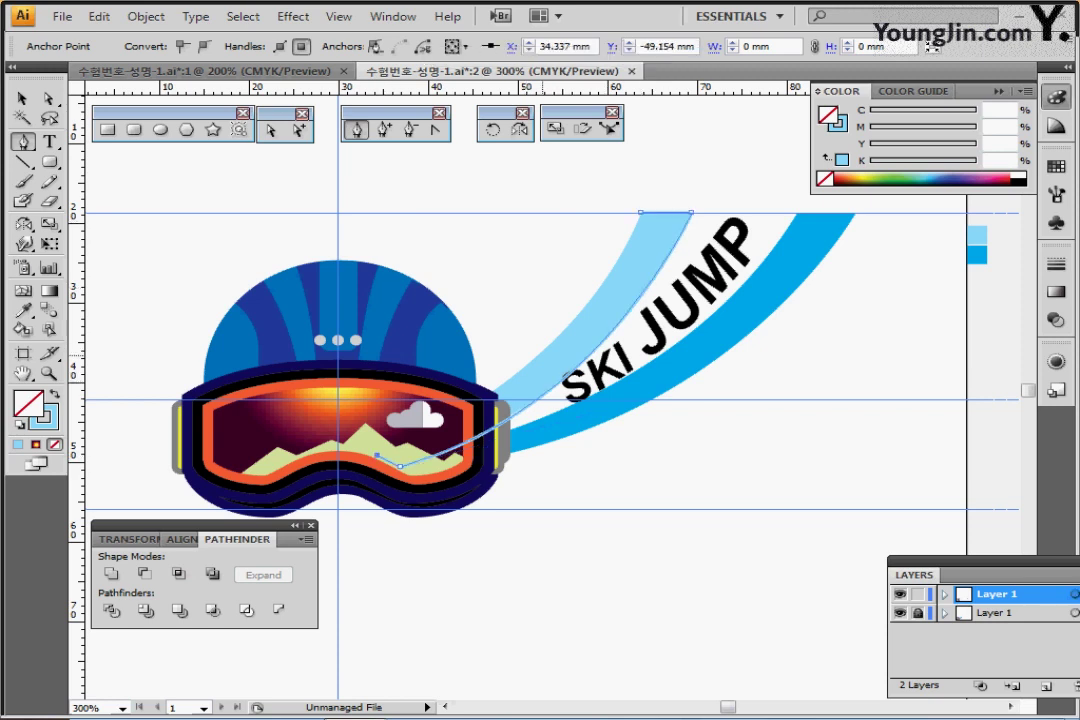
left_click_drag(540, 354, 566, 321)
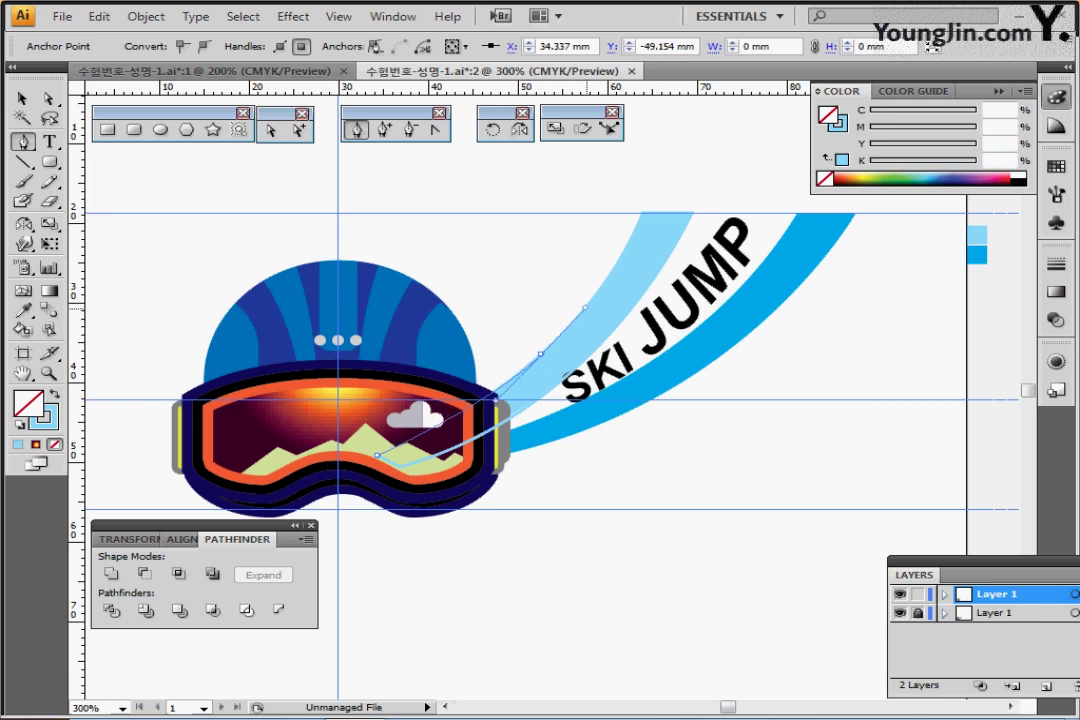
left_click(640, 212)
left_click_drag(640, 212, 651, 175)
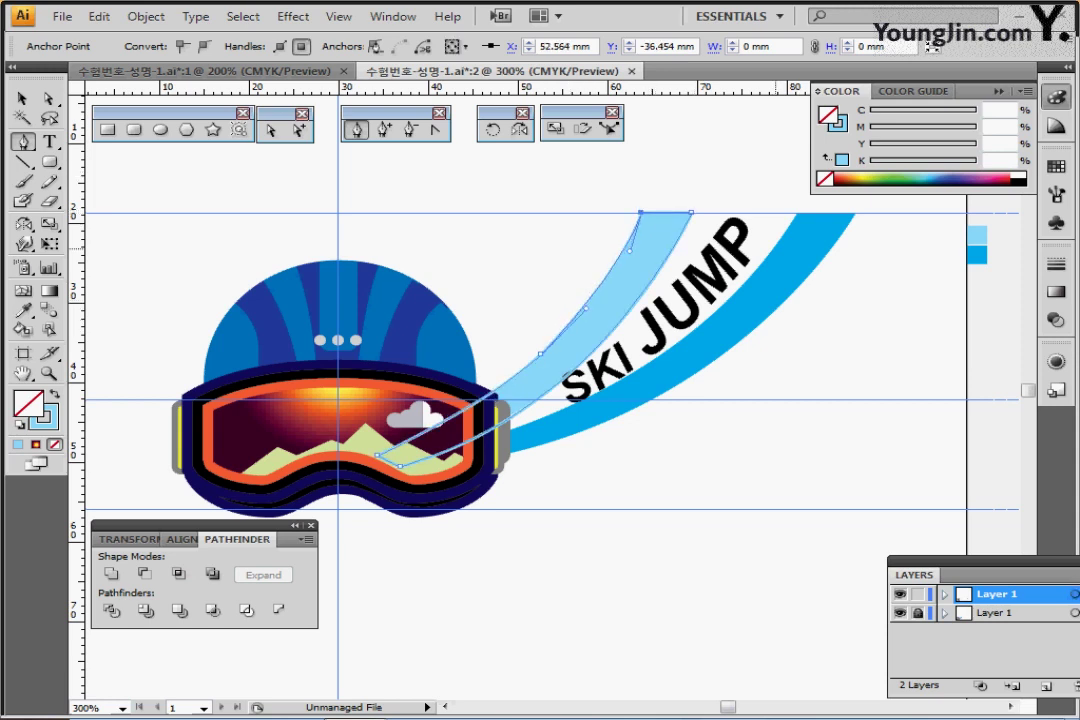
left_click(628, 574, "ctrl")
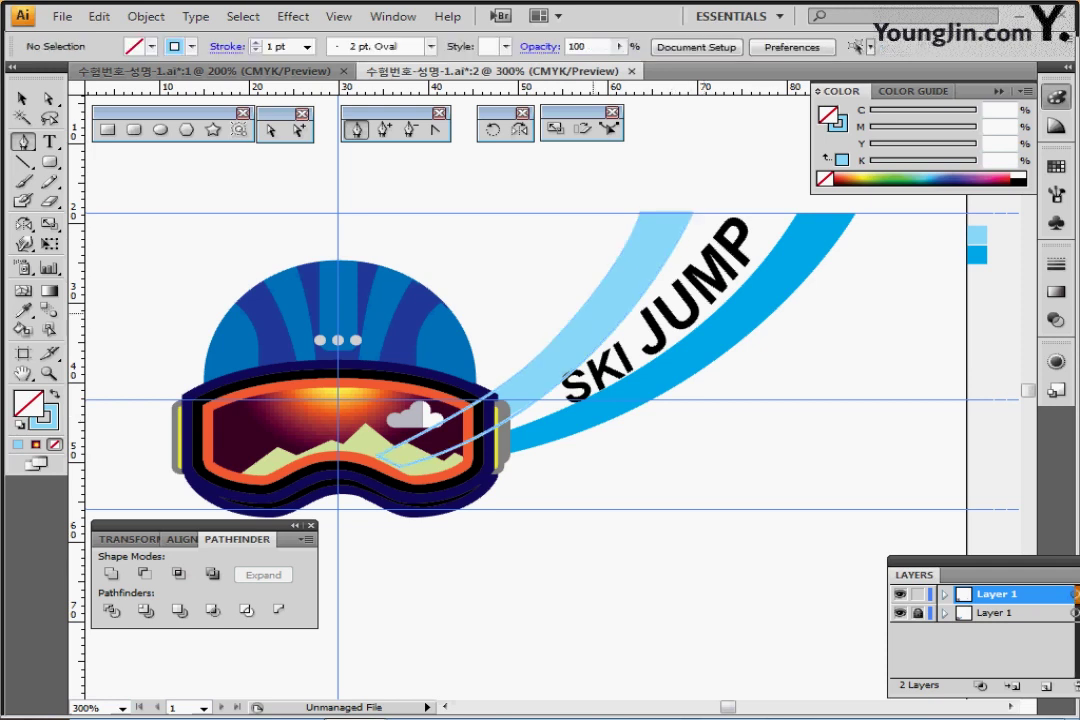
Select the finished strap outline, hide the locked sketch layer, and swap the light blue from stroke to fill
left_click(594, 295, "ctrl")
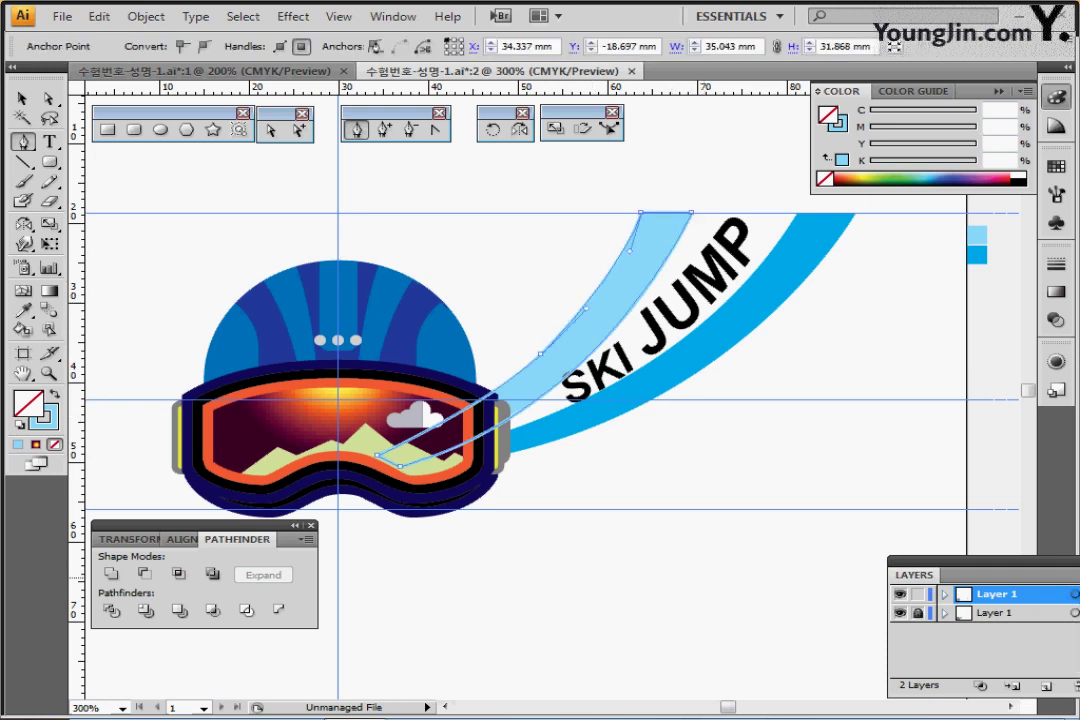
left_click(900, 612)
left_click_drag(545, 224, 698, 305)
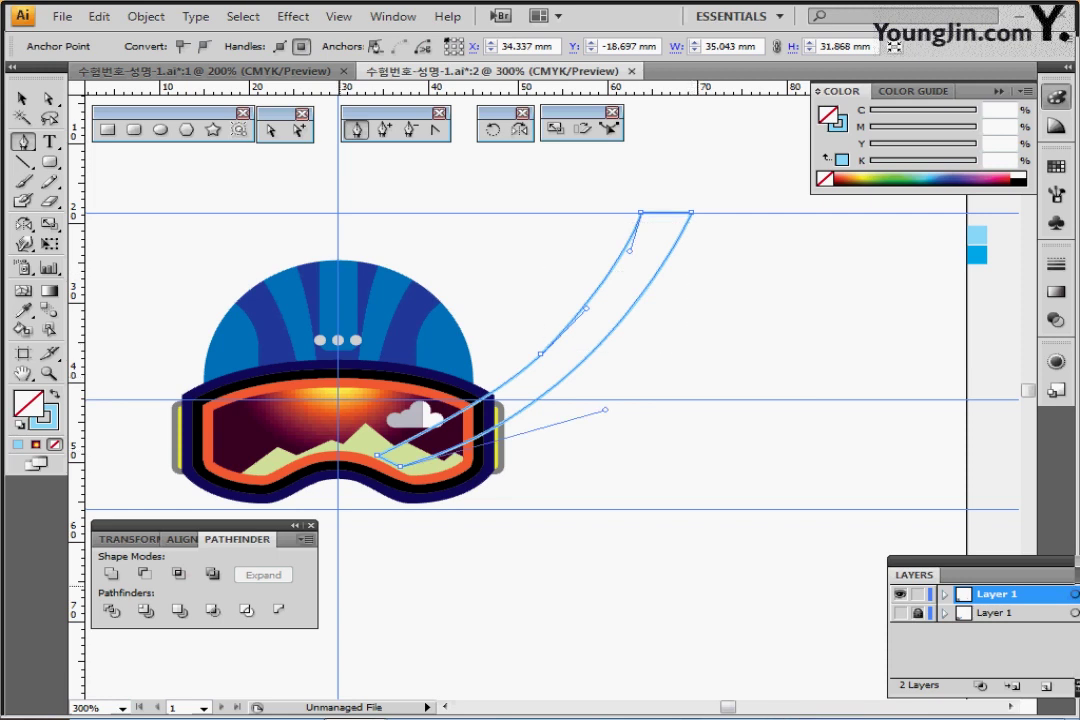
left_click(55, 394)
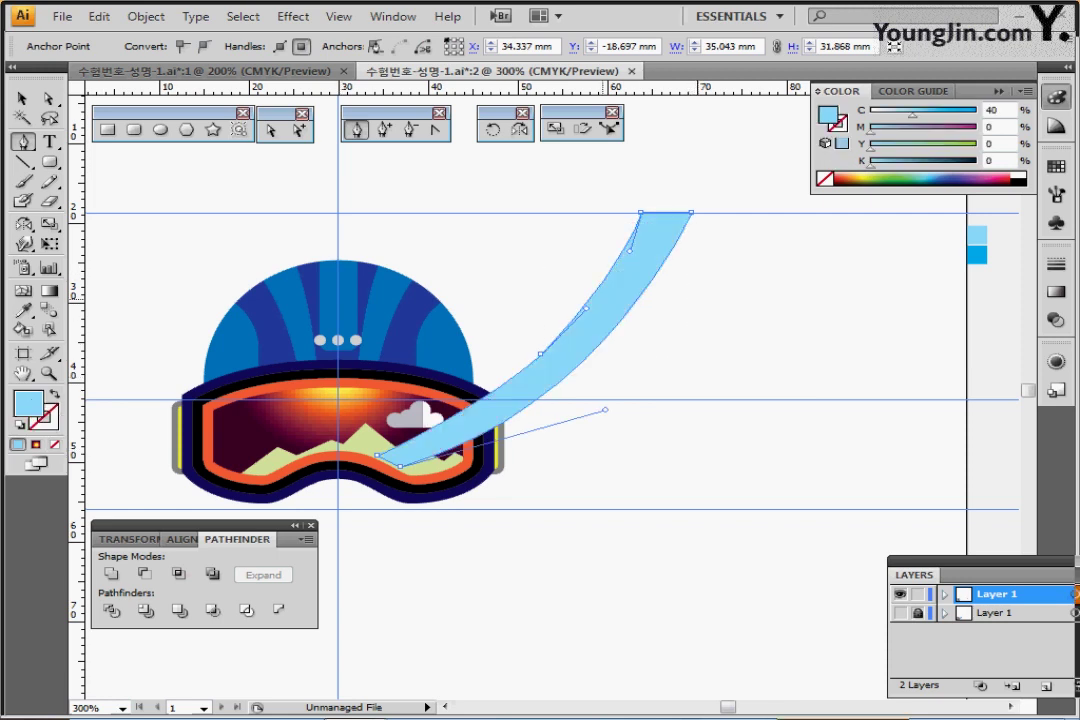
Make a copy of the light blue strap scaled uniformly to 120% and fill the copy with the darker blue (C 100) from its swatch
left_click(618, 295, "ctrl")
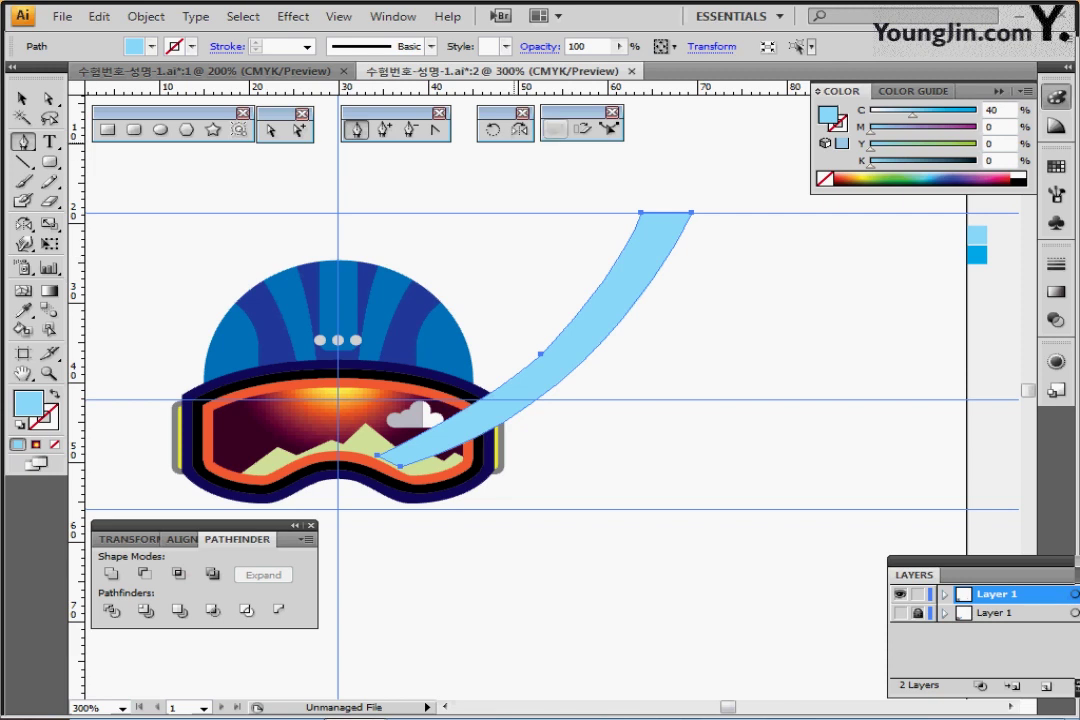
double_click(556, 128)
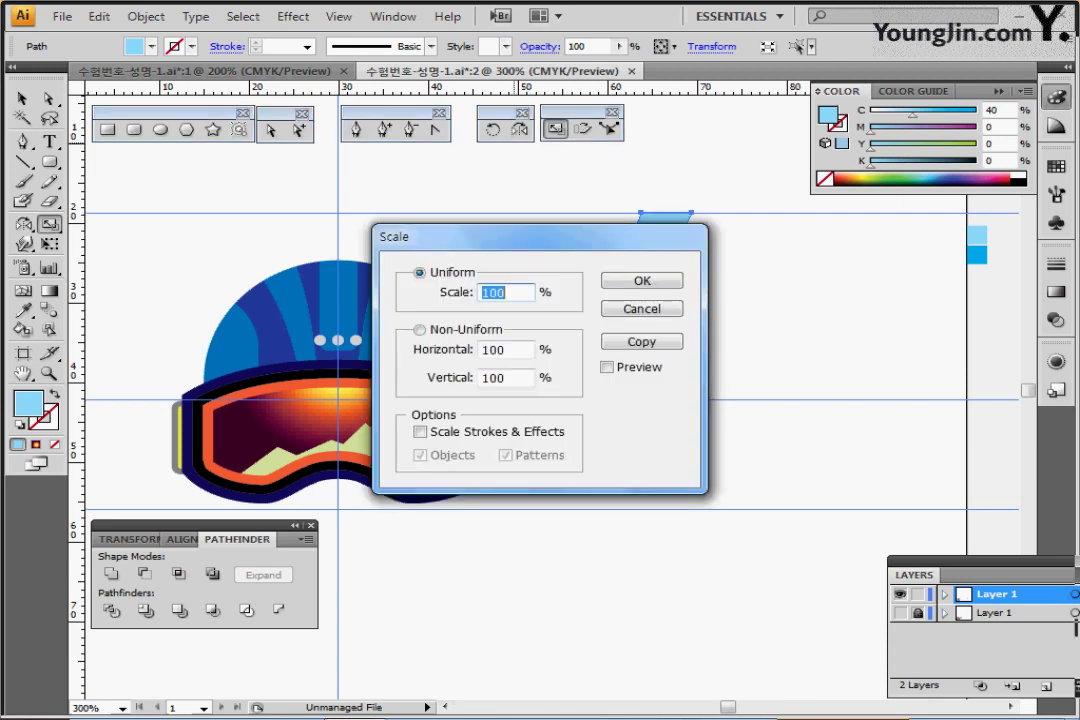
type("120")
key("Tab")
key("Return")
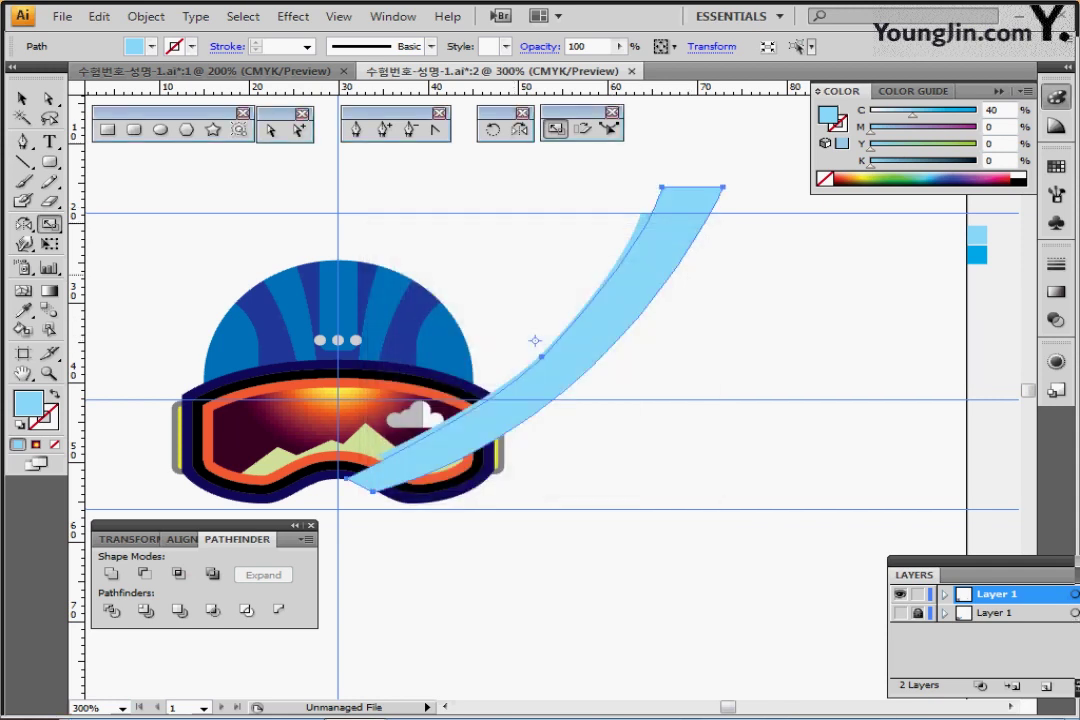
key("i")
left_click(977, 256)
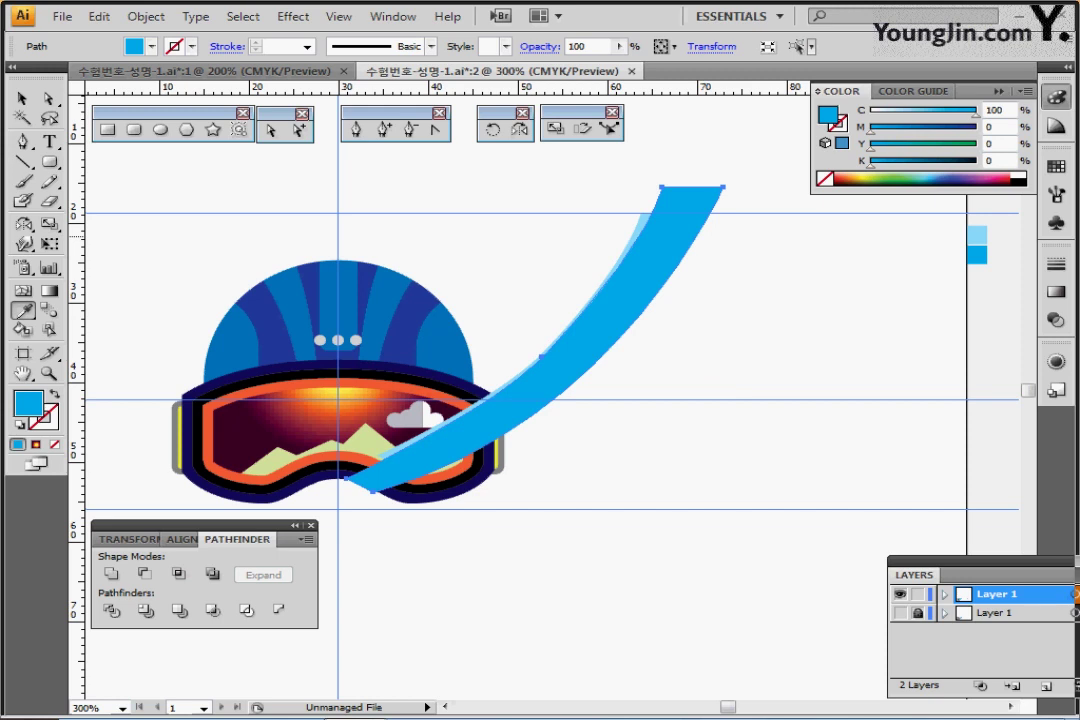
Move the darker blue strap so its top sits on the upper guide and matches the second strap in the sketch layer, shown again as reference
left_click_drag(619, 298, 711, 323)
left_click_drag(632, 383, 632, 383)
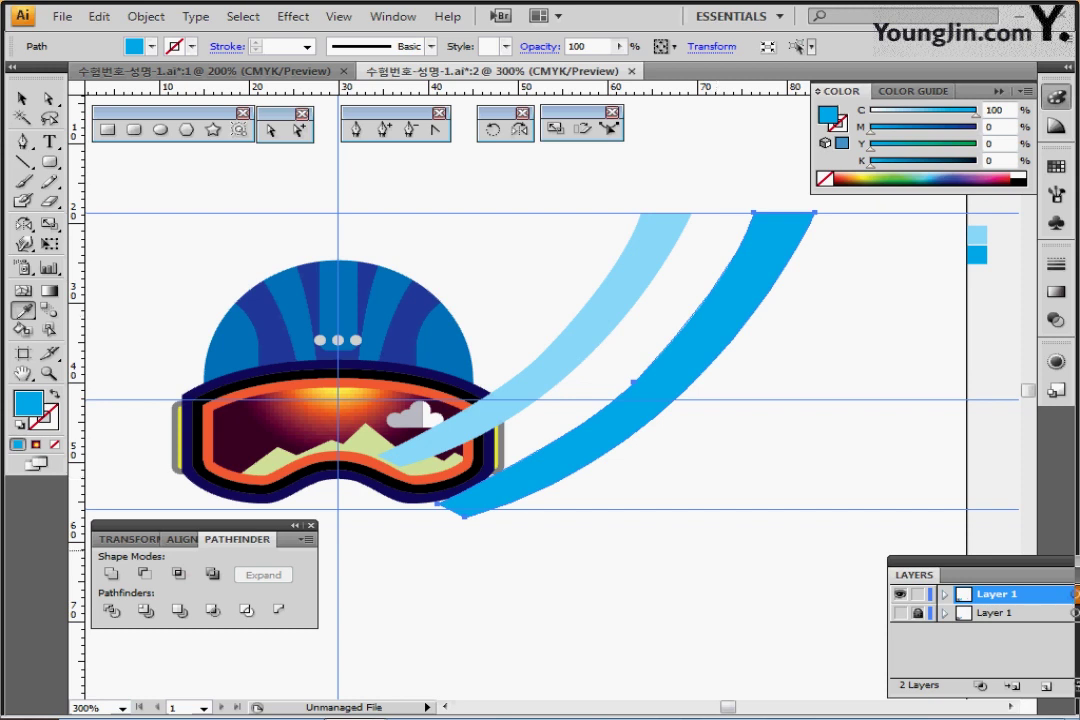
left_click(901, 613)
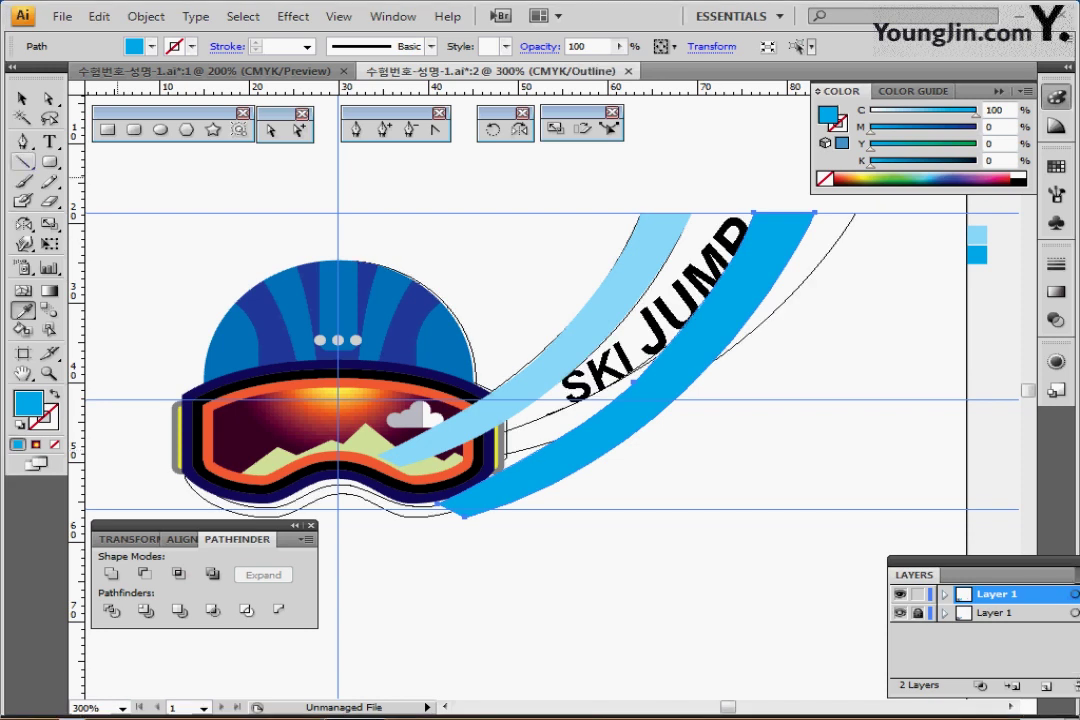
left_click(492, 130)
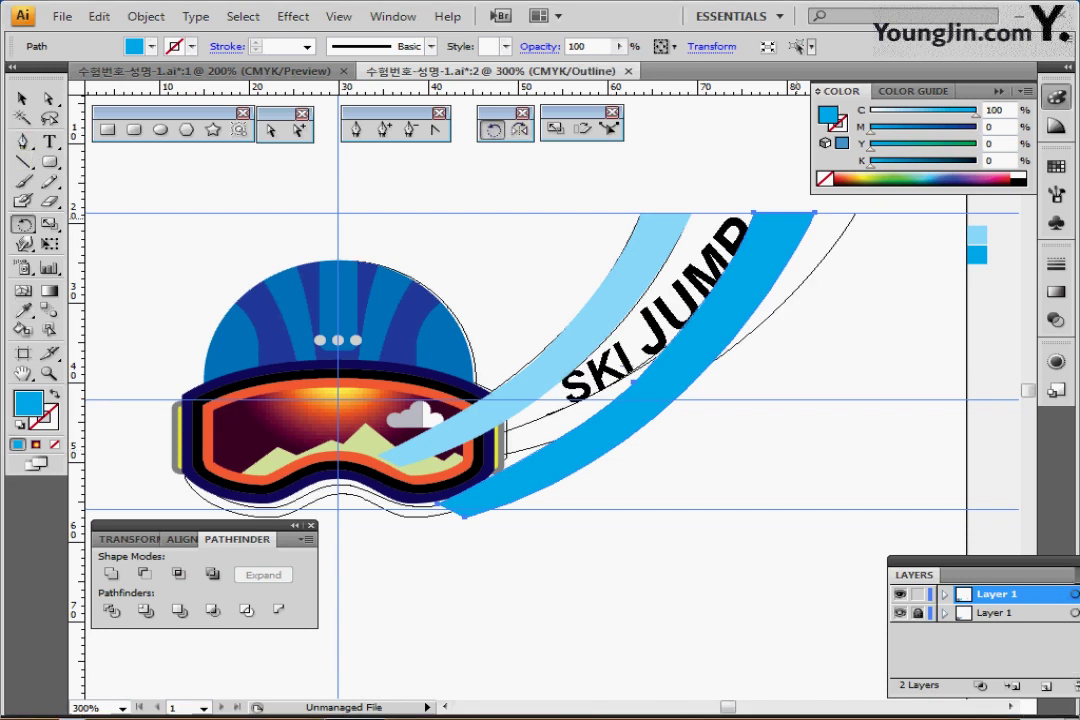
left_click_drag(800, 226, 811, 225)
key("Right")
key("Right")
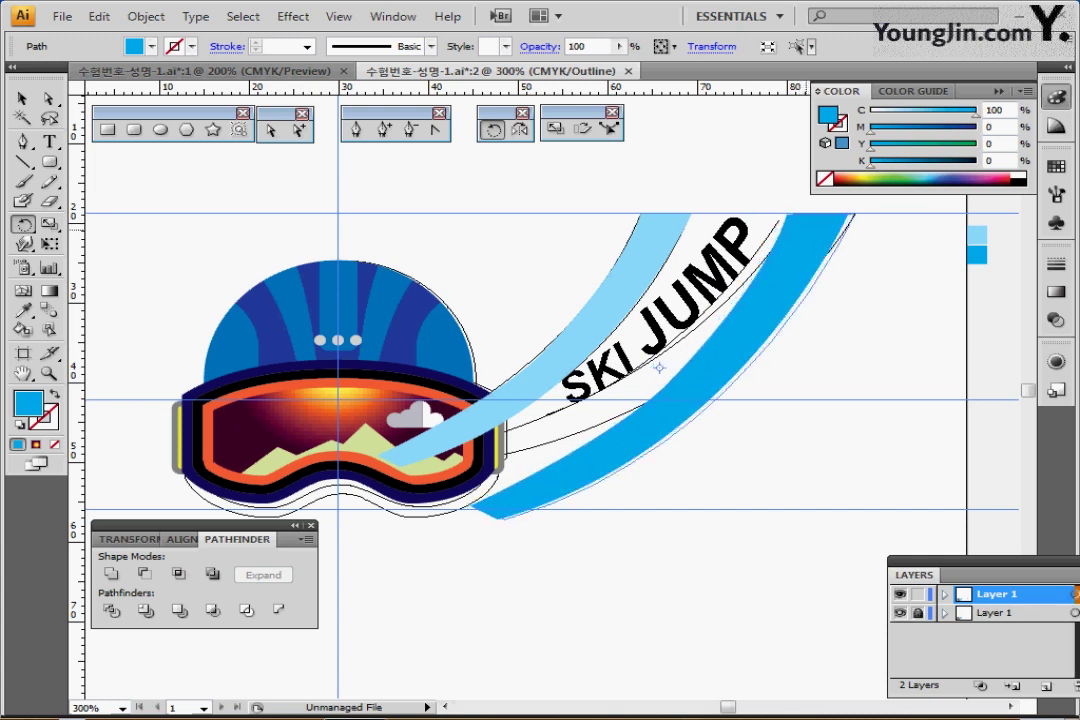
Rotate the darker blue strap slightly clockwise about its upper inner corner so its lower end reaches into the goggles
left_click(794, 213)
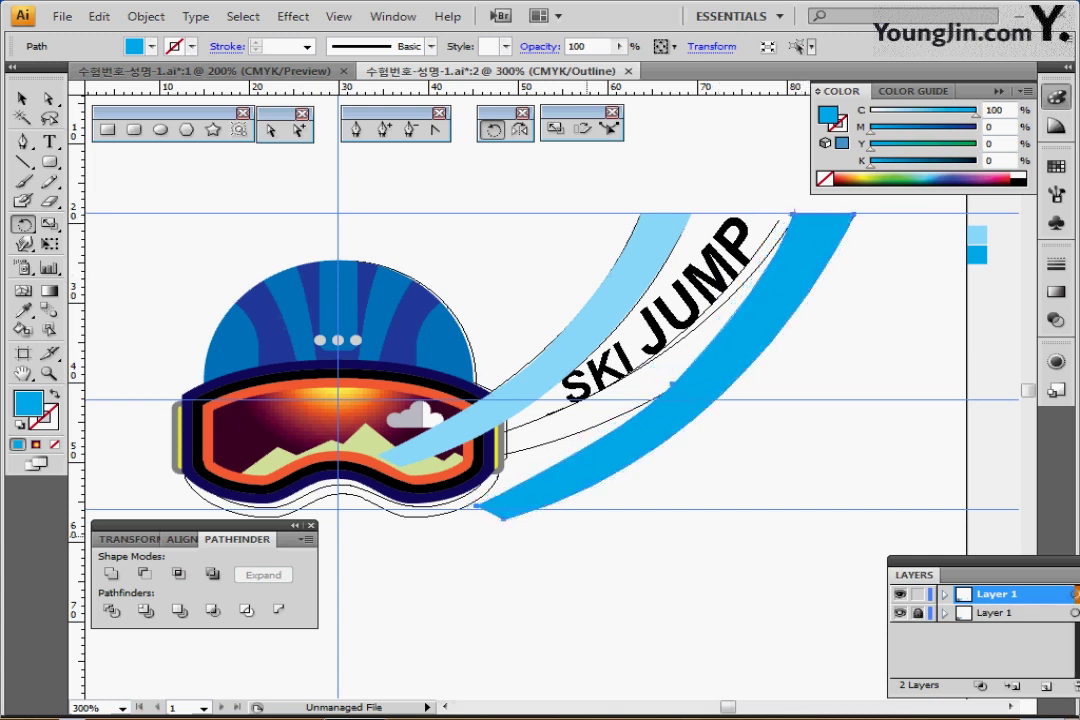
left_click_drag(587, 577, 529, 537)
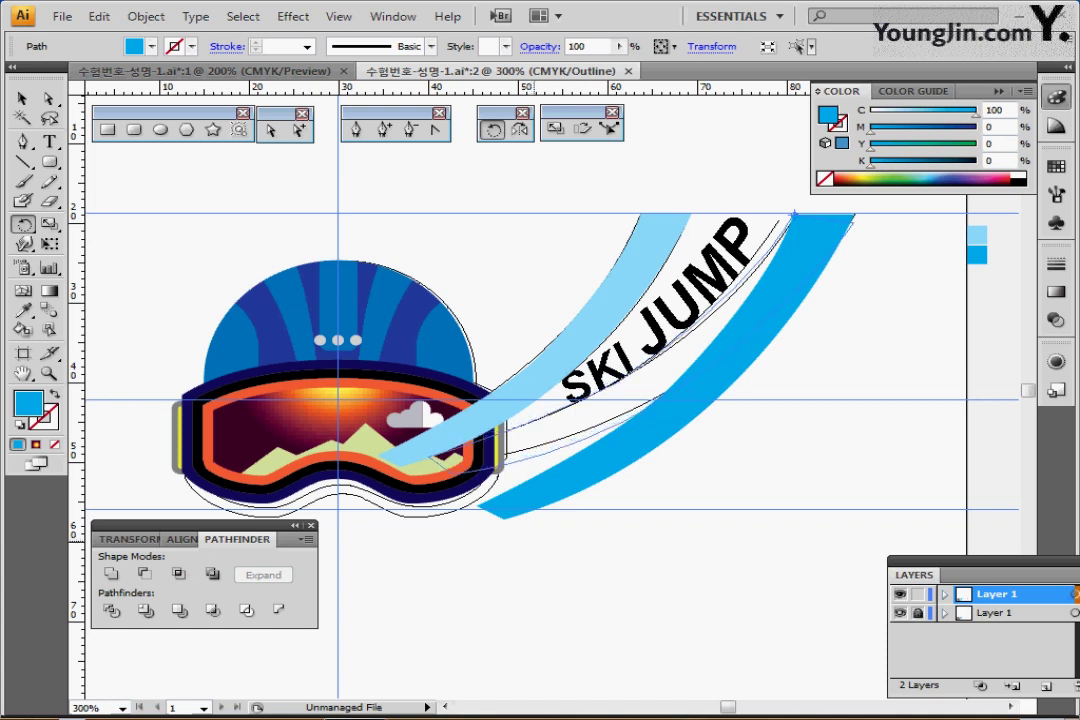
left_click_drag(529, 537, 532, 540)
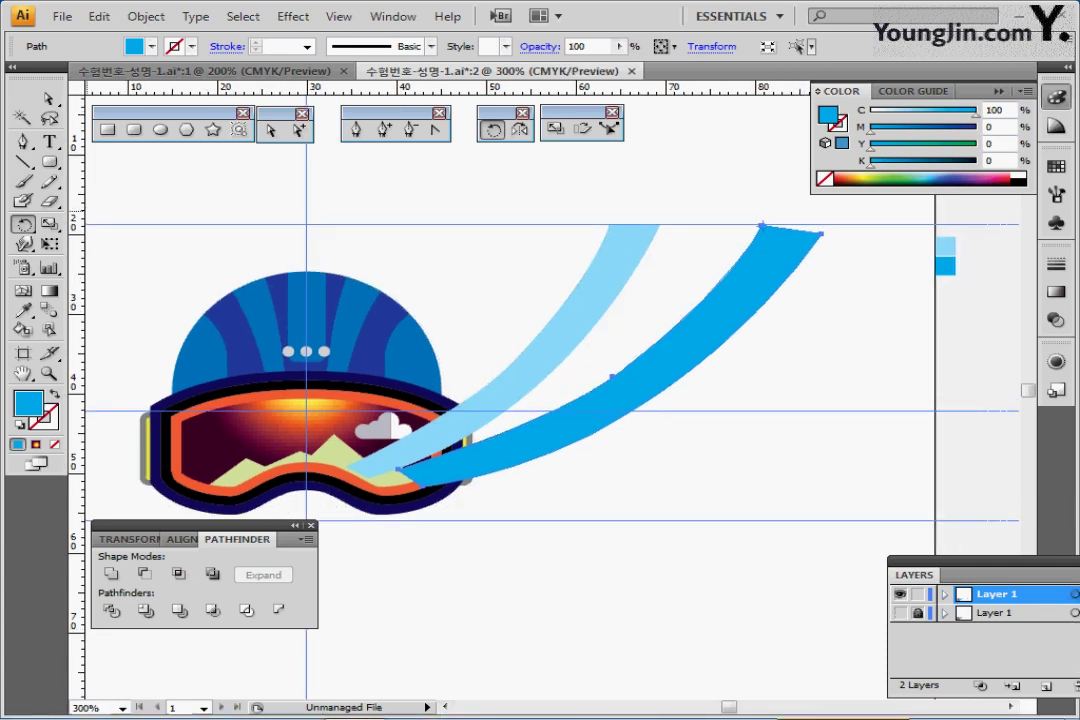
Average the top anchor points of both straps on the Horizontal axis, send both straps to the back, and clear the selection
left_click(48, 98)
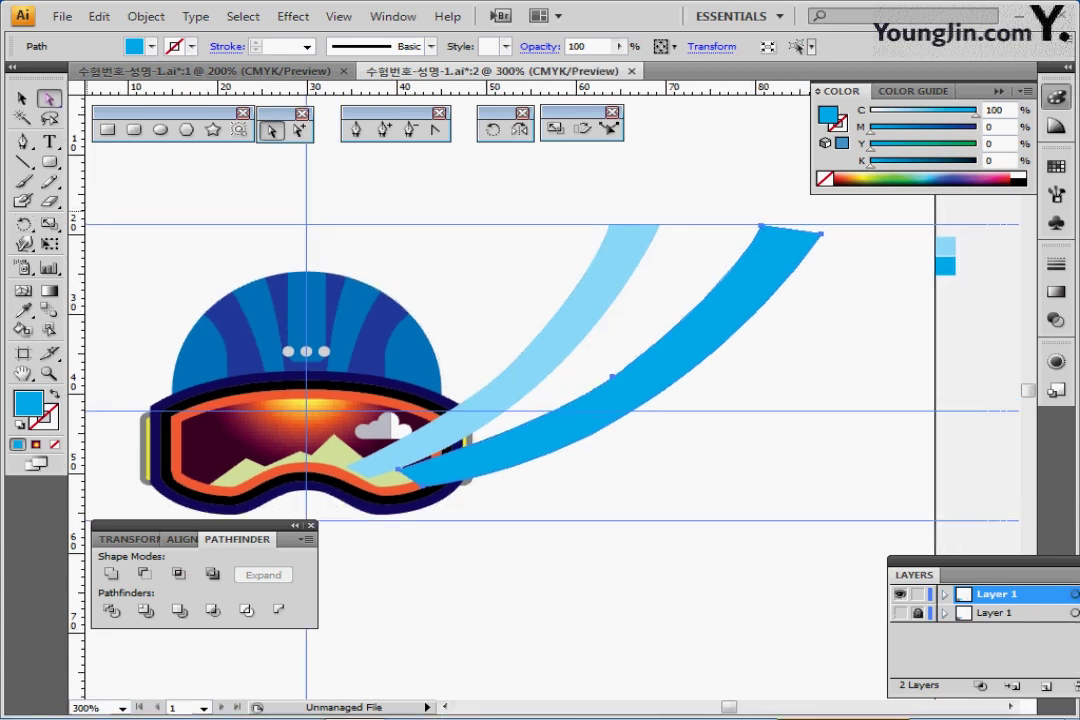
left_click_drag(559, 186, 859, 243)
left_click_drag(814, 298, 791, 313)
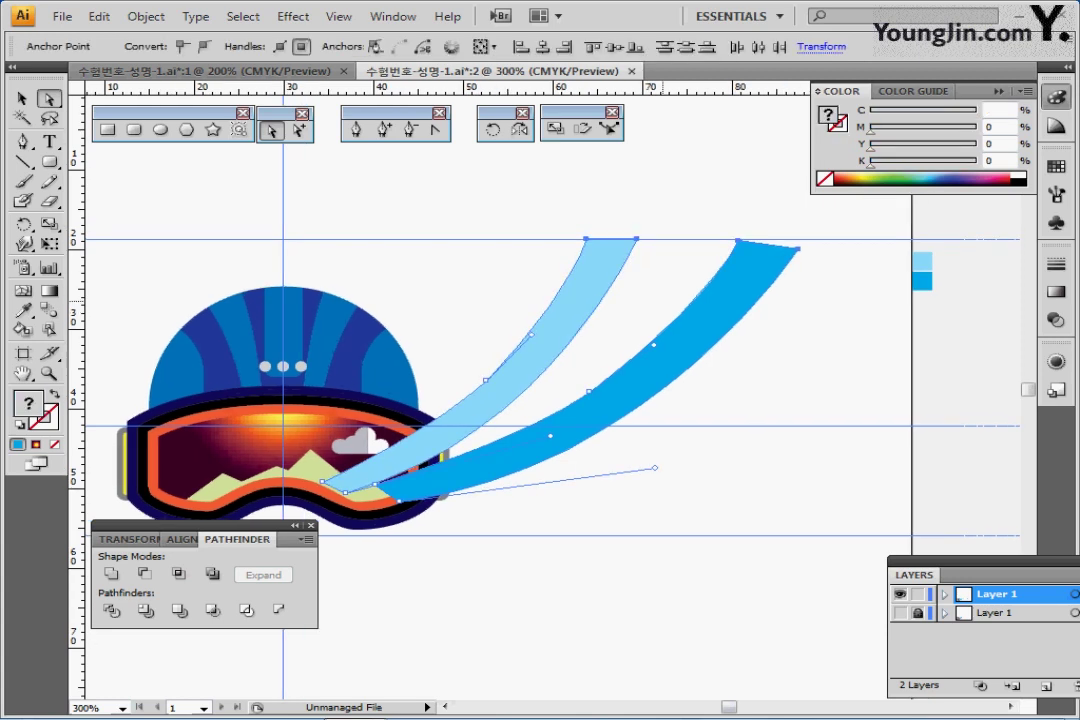
right_click(585, 184)
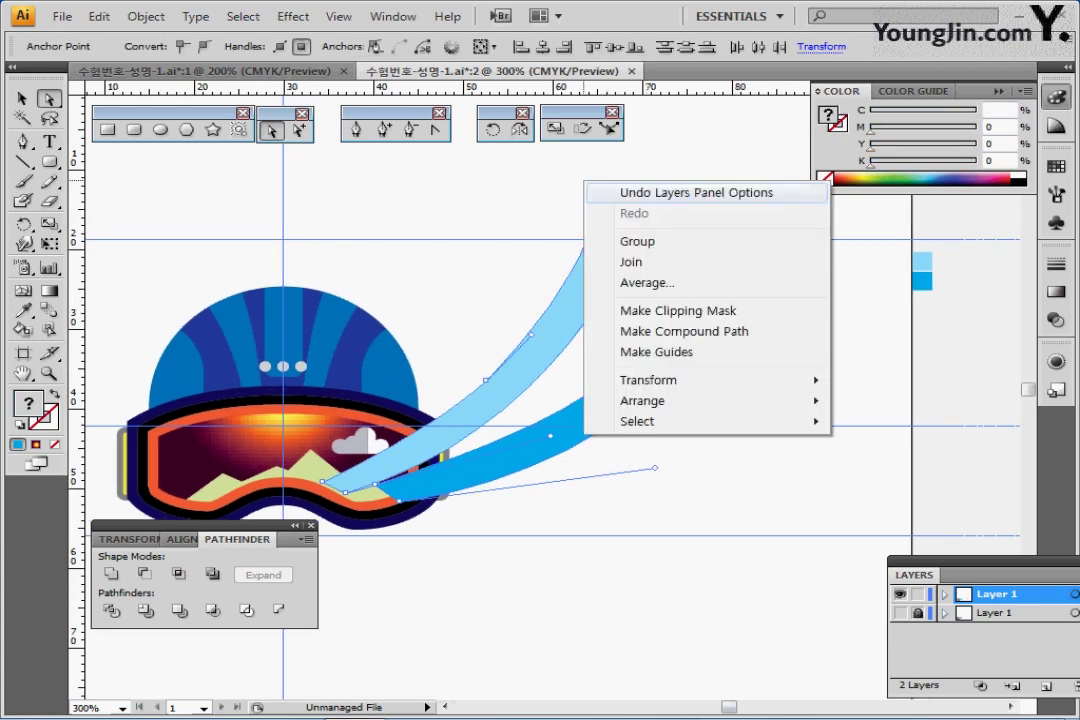
left_click(647, 282)
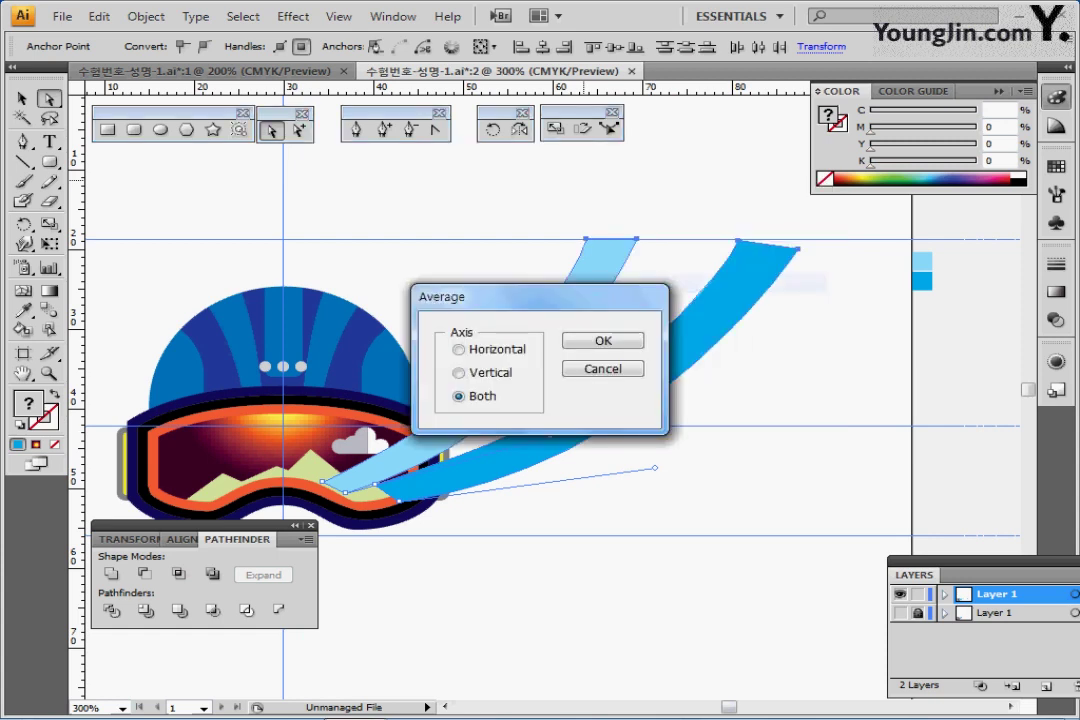
left_click(460, 350)
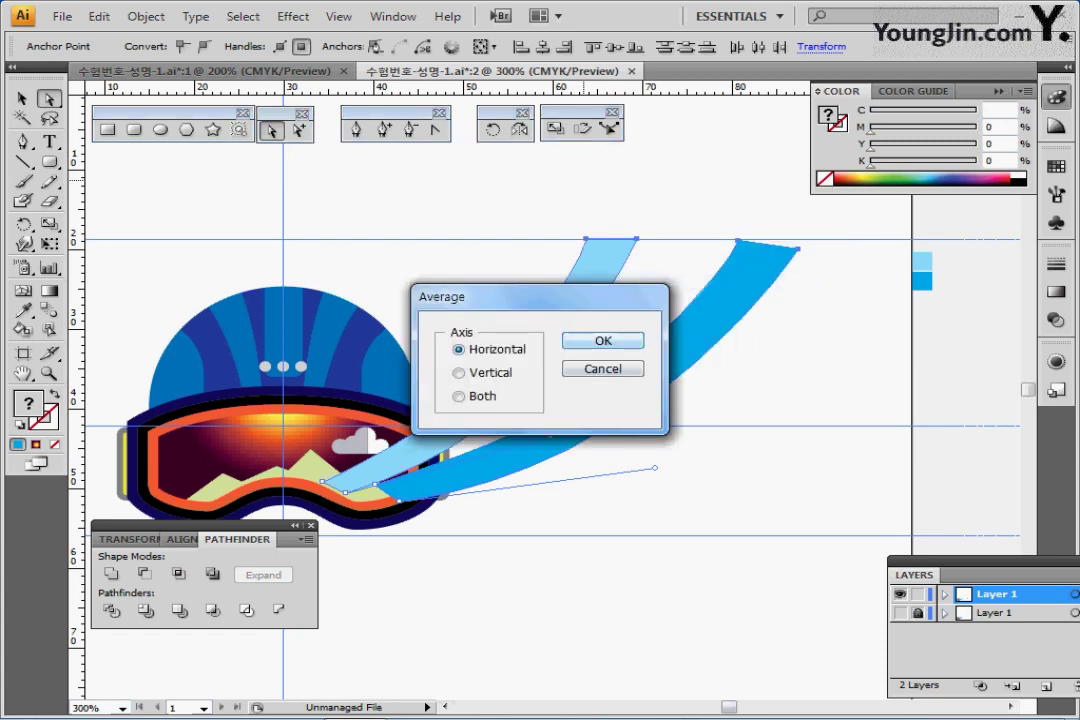
key("Return")
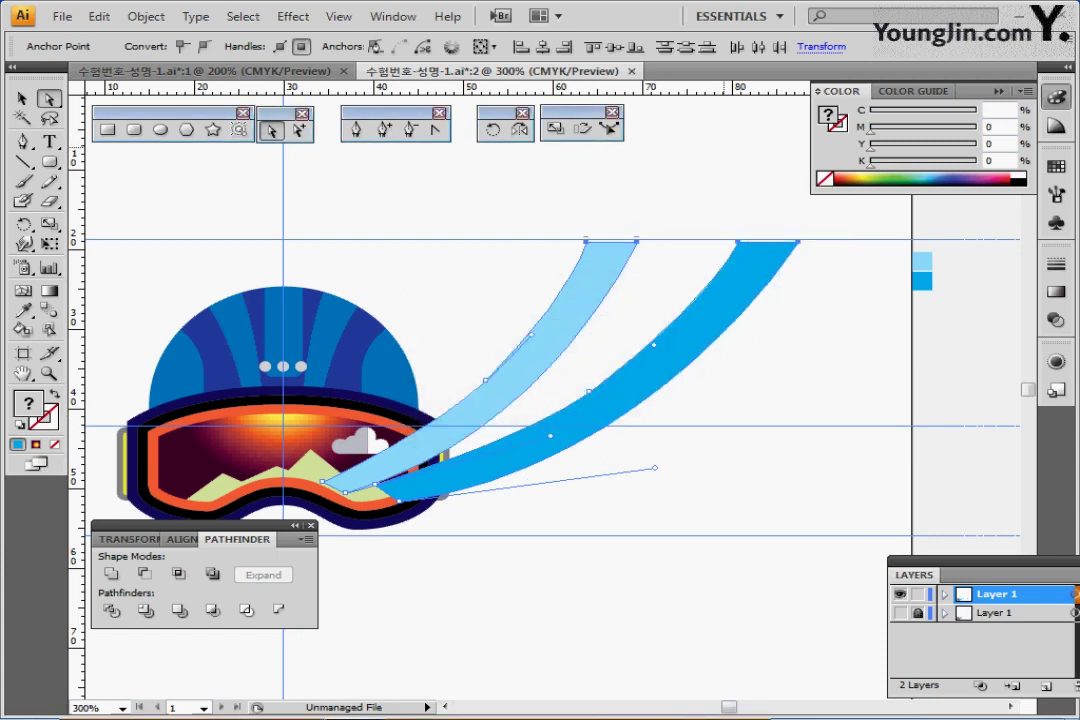
key("ctrl+shift+bracketleft")
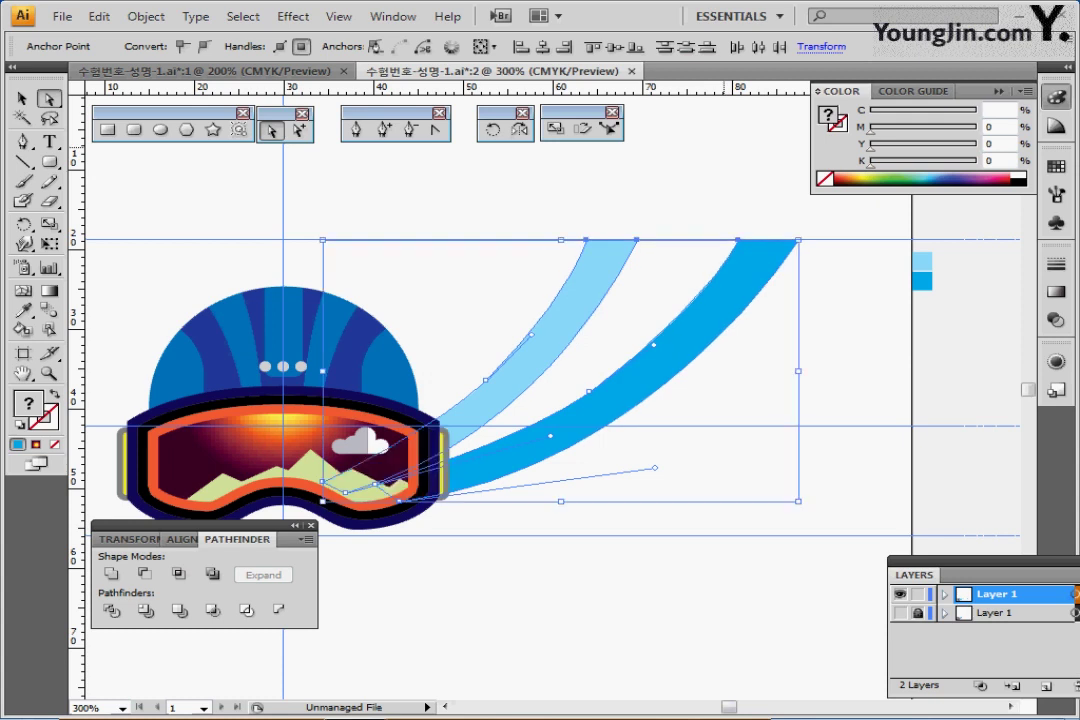
key("ctrl+shift+a")
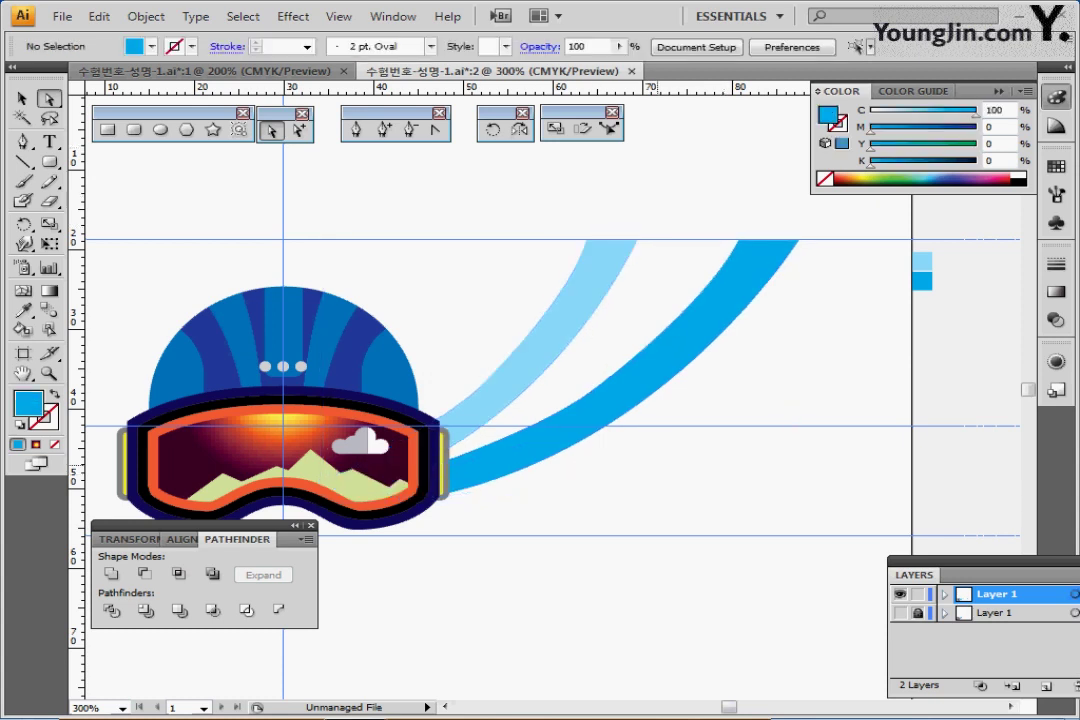
Draw an open curved path with the Pen tool along the upper edge of the darker blue strap, ending on the upper guide
left_click(24, 142)
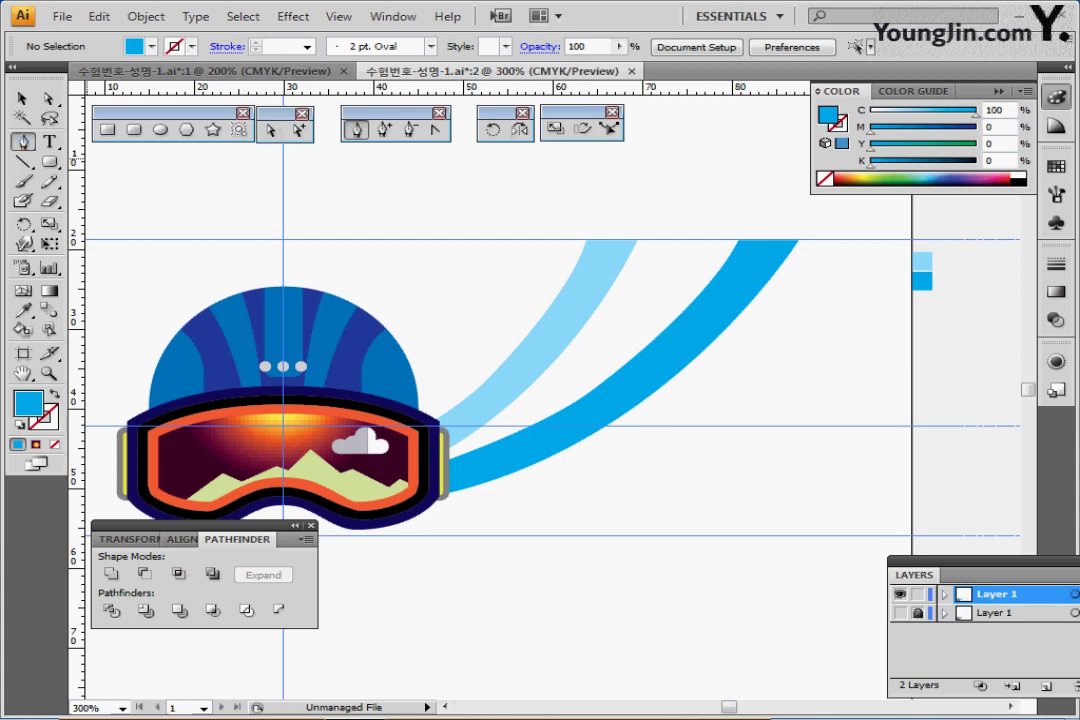
left_click(481, 441)
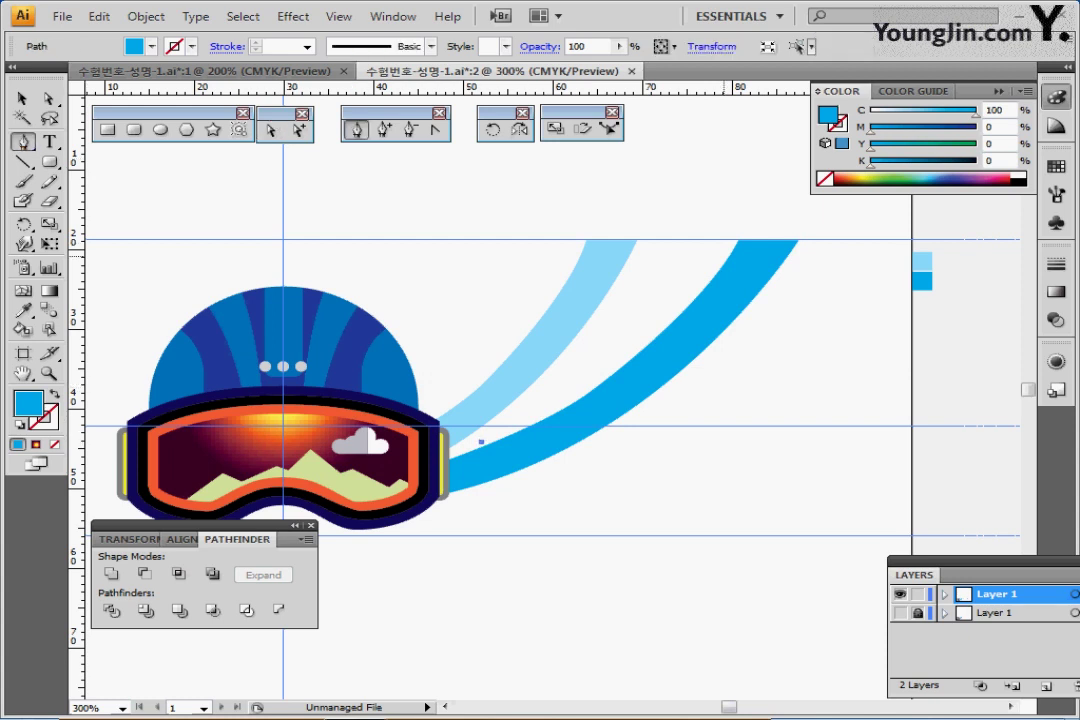
left_click_drag(731, 239, 812, 118)
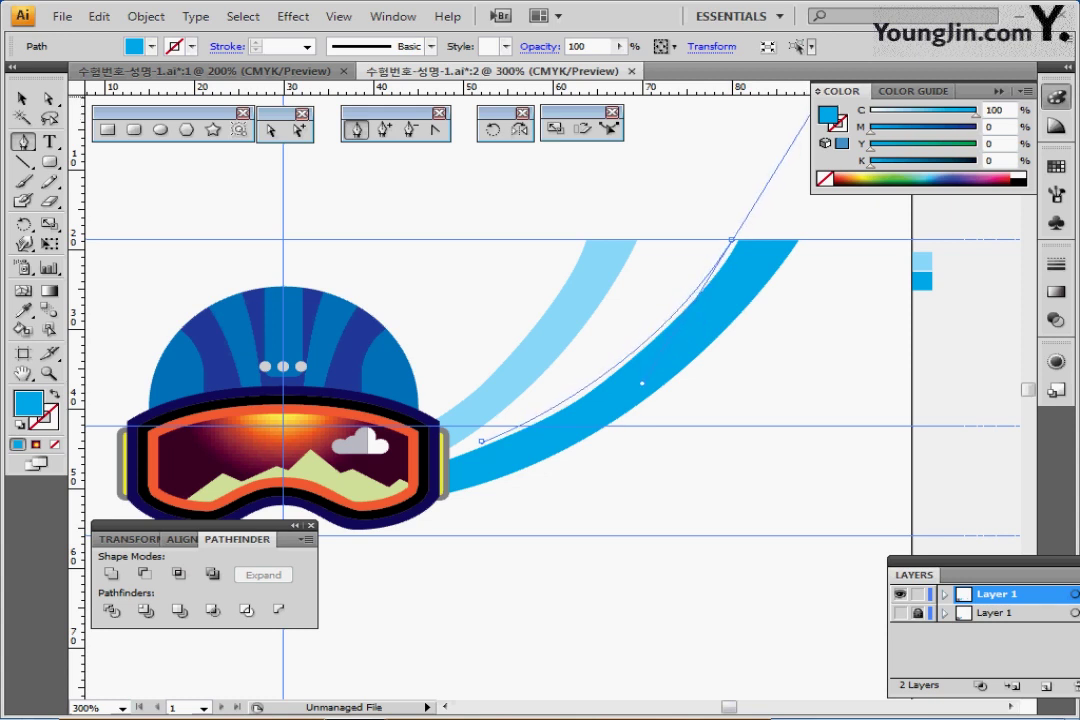
left_click_drag(820, 96, 825, 98)
Give the new curved path the default black stroke and no fill
key("x")
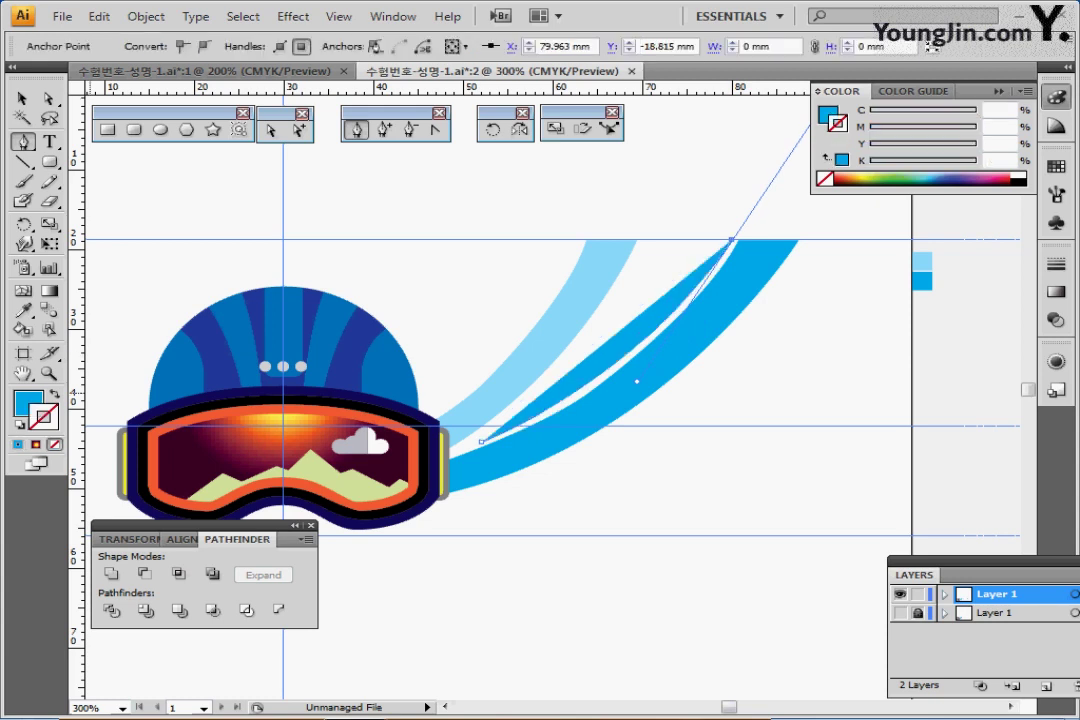
left_click(19, 425)
left_click(25, 400)
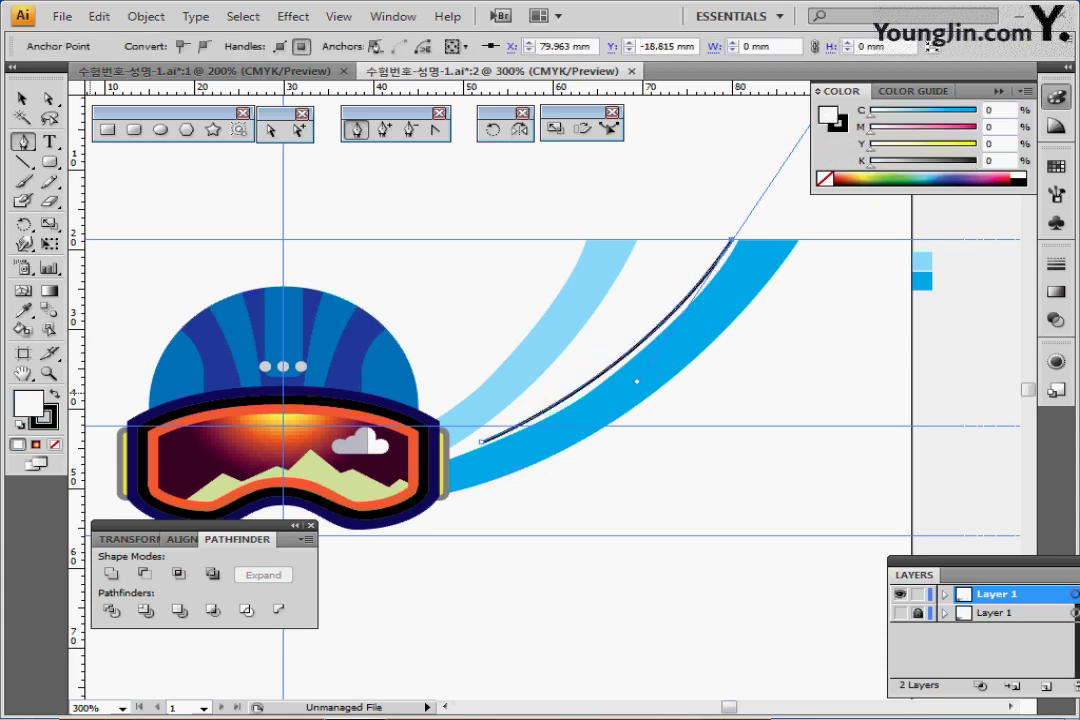
left_click(55, 444)
Cut all of the SKI JUMP text out of the text object beside the artboard and leave text editing
scroll(167, 261, "down", 2)
scroll(167, 261, "up", 4)
scroll(167, 261, "left", 2)
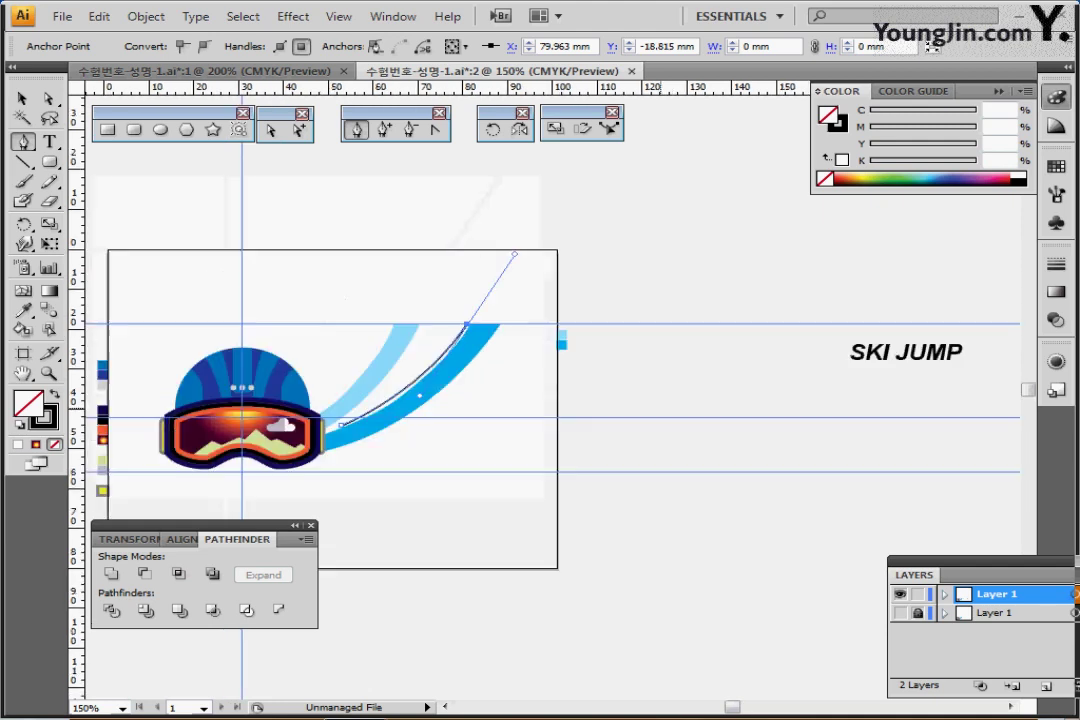
left_click(50, 142)
left_click(925, 354)
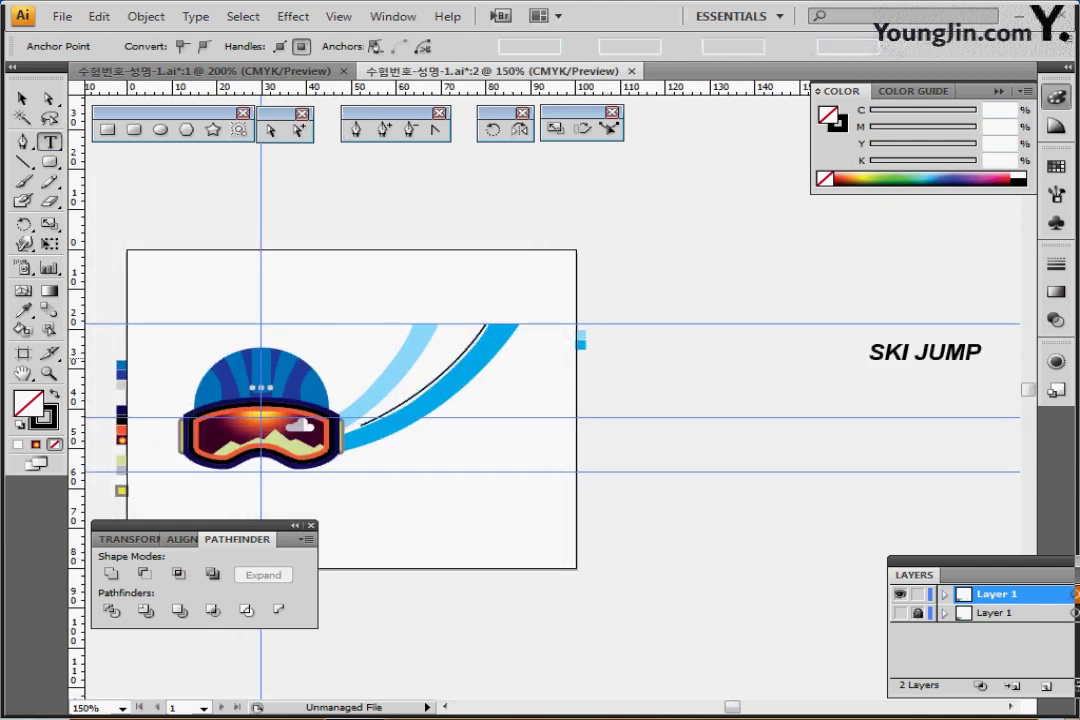
key("ctrl+a")
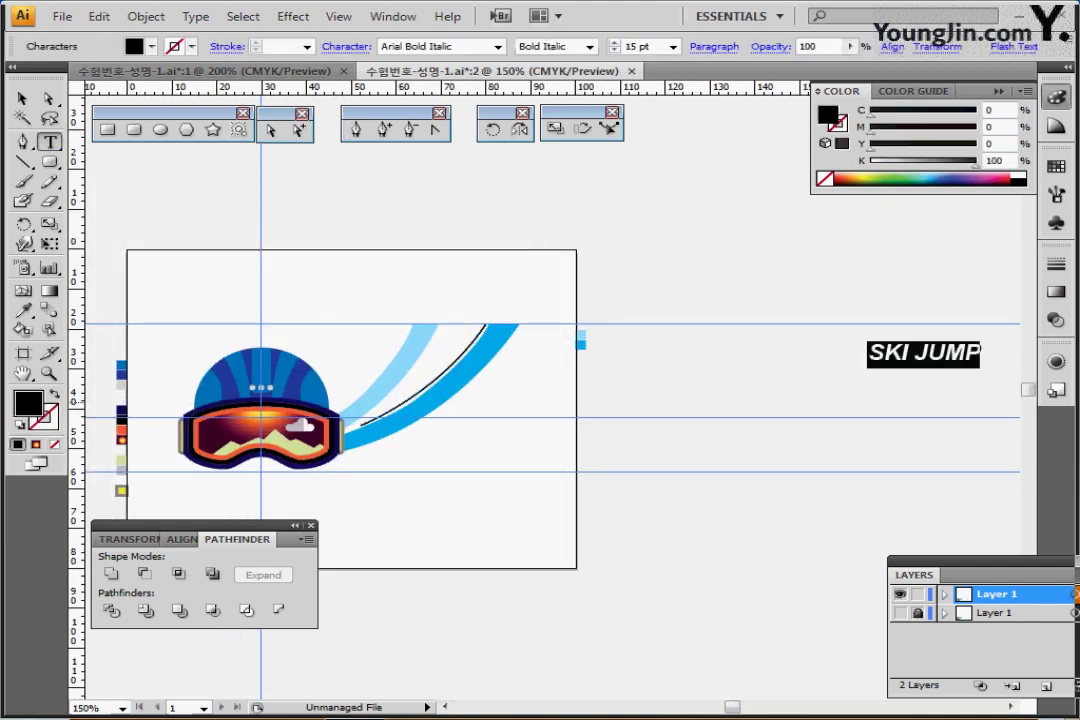
key("ctrl+x")
key("Escape")
Paste the cut SKI JUMP text onto the curved path beside the darker strap with the Type on a Path tool
key("ctrl+plus")
key("ctrl+plus")
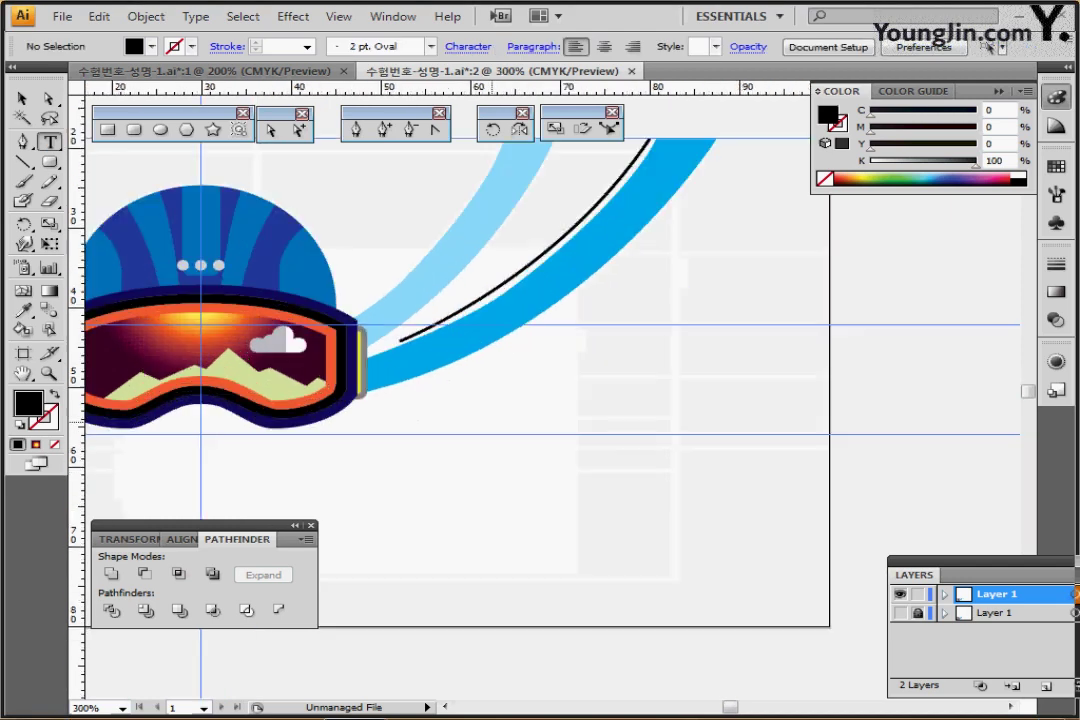
key("ctrl+plus")
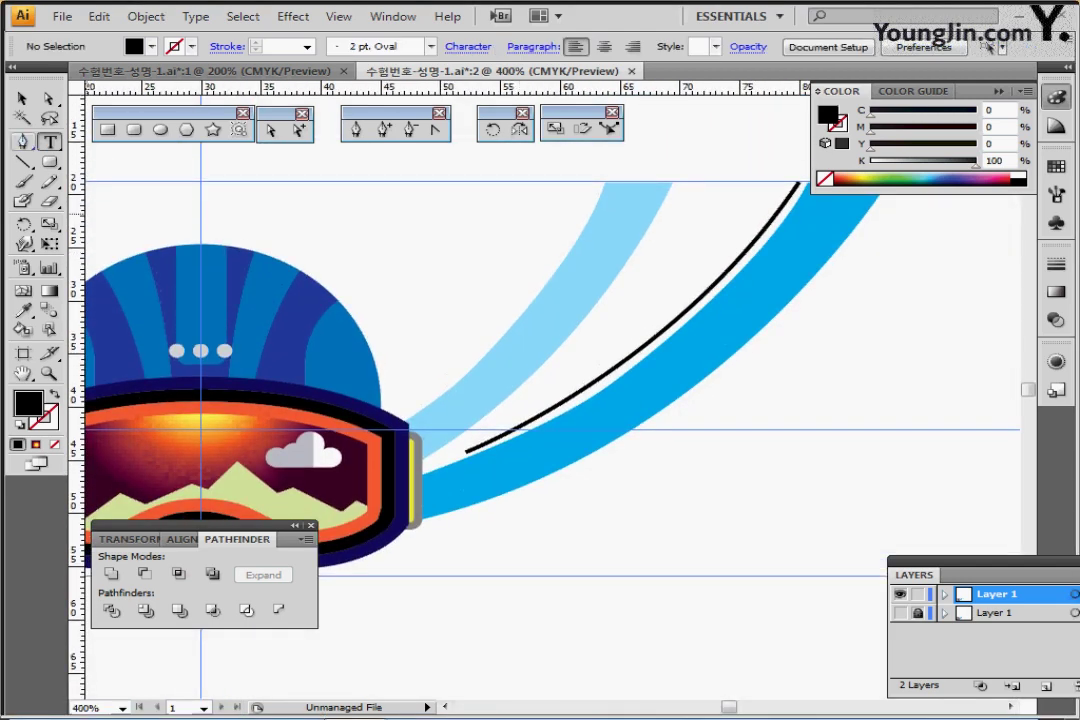
left_click(22, 142)
left_click_drag(50, 142, 130, 185)
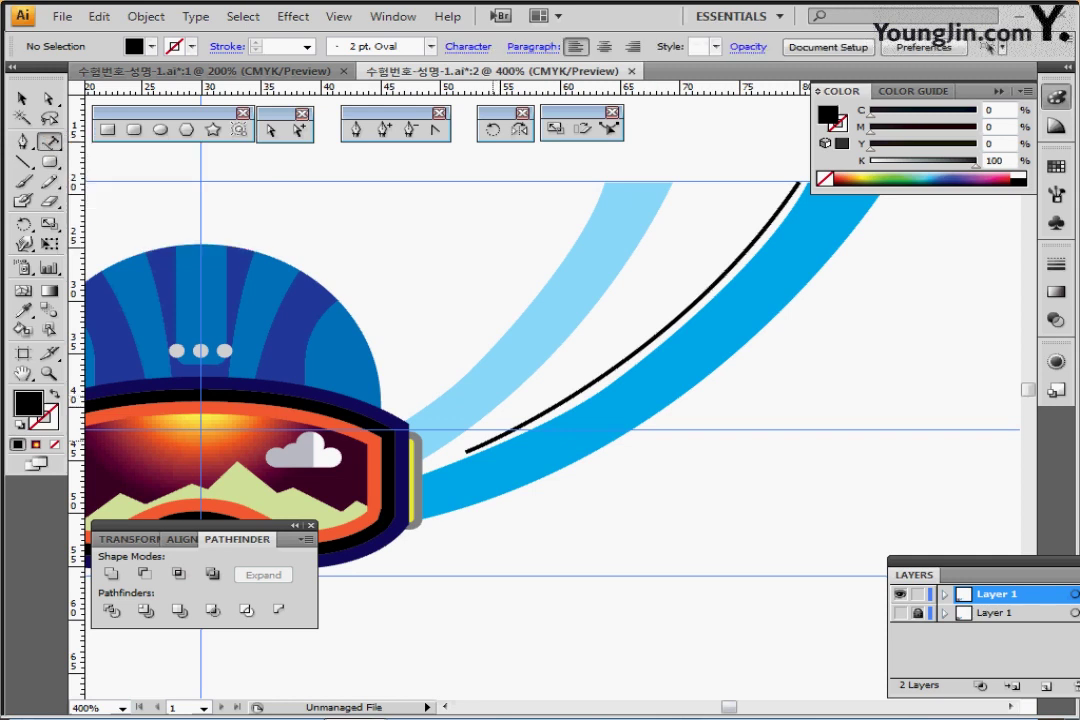
left_click(490, 442)
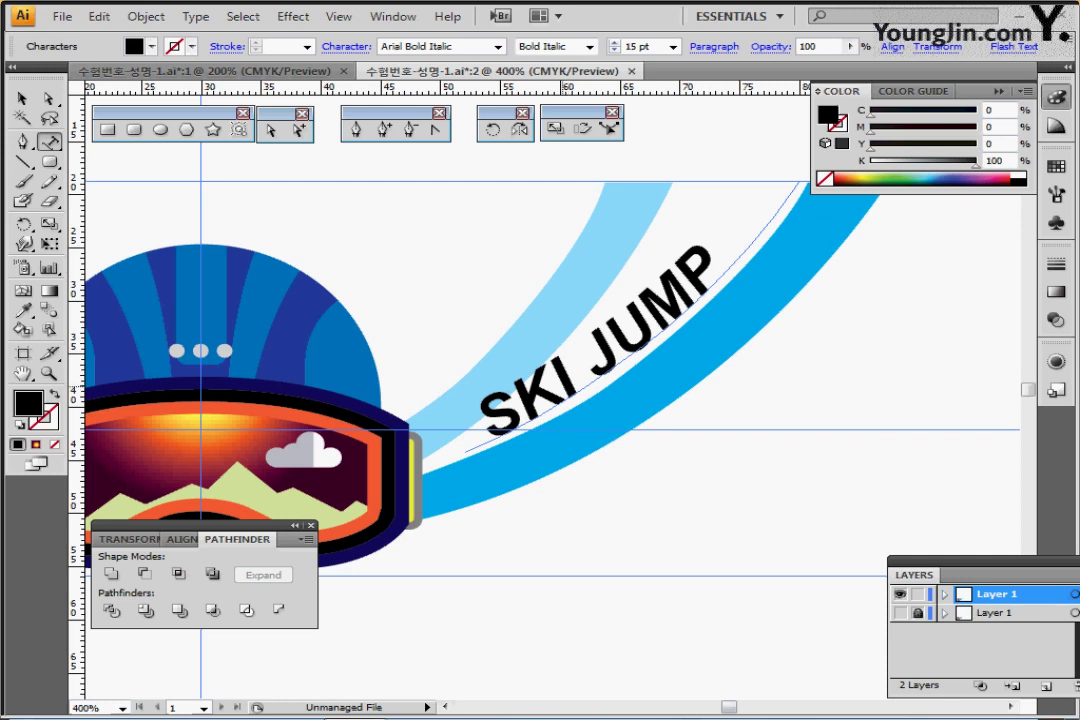
key("ctrl+Return")
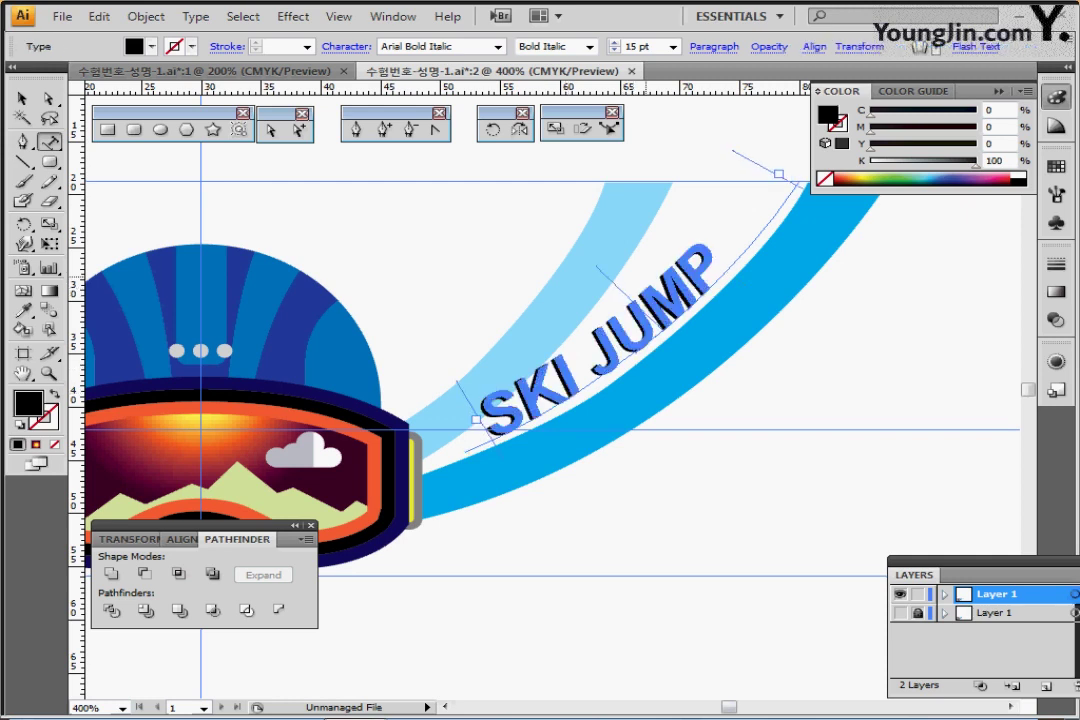
Save the document with the curved text in place
key("ctrl+minus")
key("ctrl+minus")
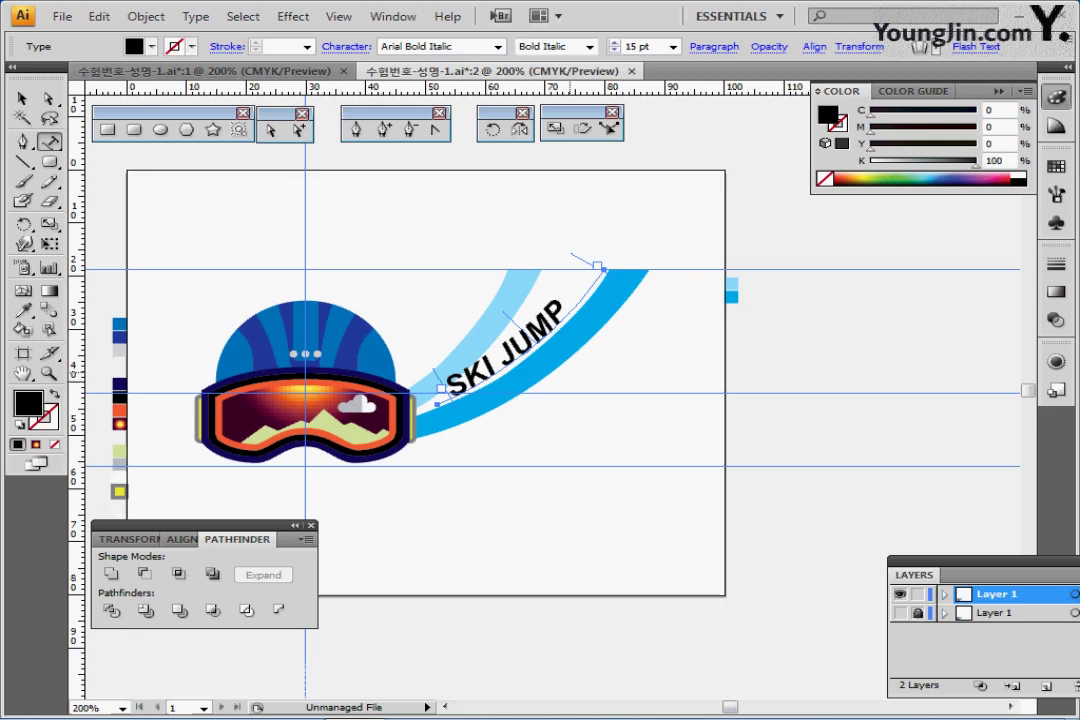
key("ctrl+s")
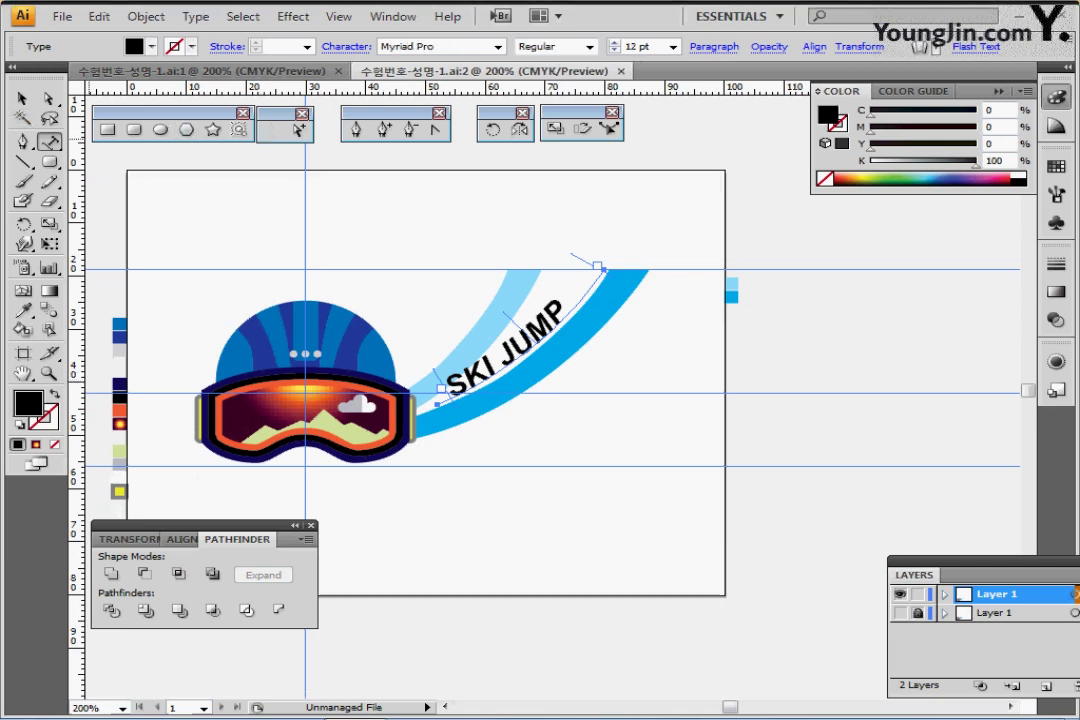
Set the font size of the word JUMP in the curved text to 20 pt and deselect the text
left_click_drag(566, 305, 497, 360)
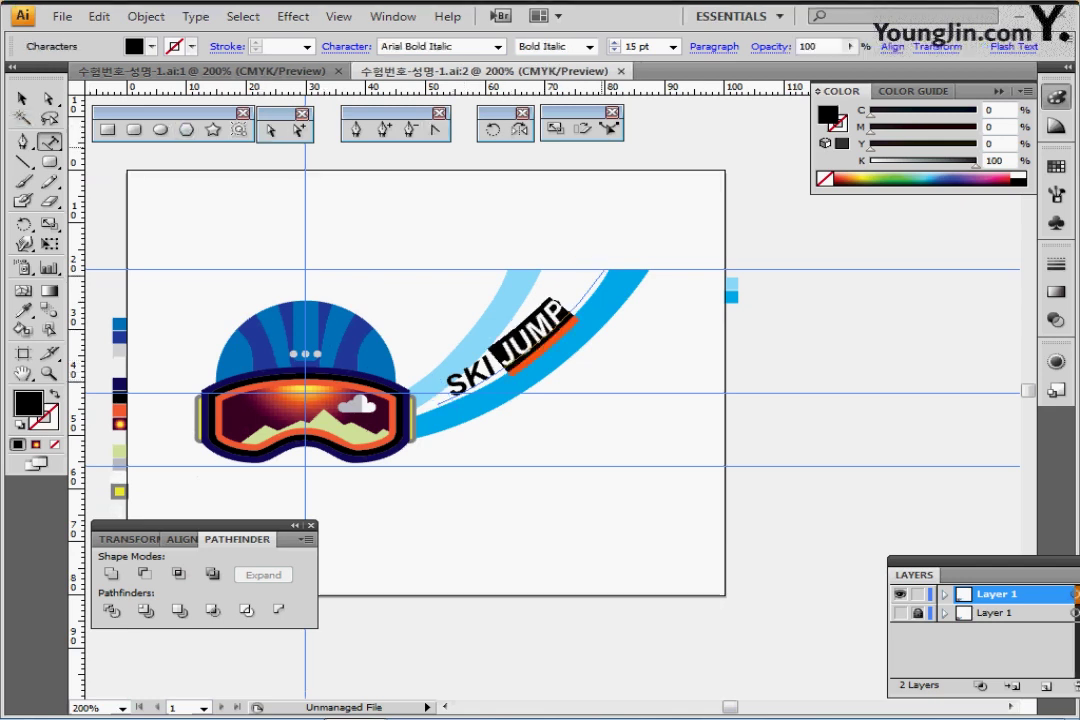
left_click(638, 47)
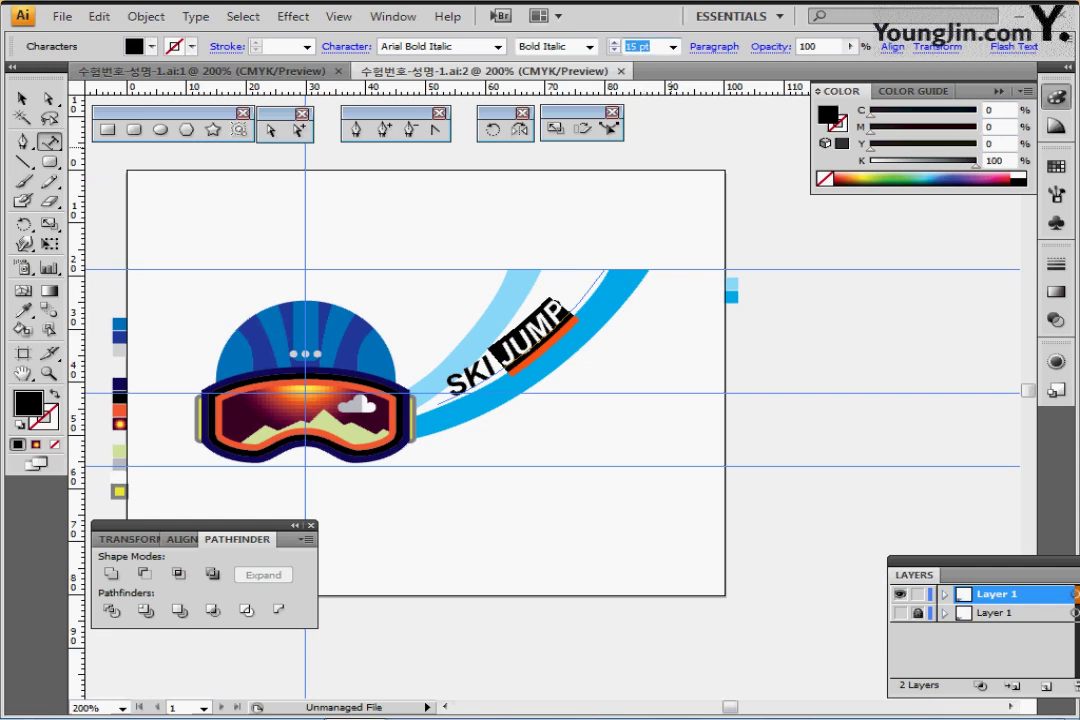
type("20")
key("Return")
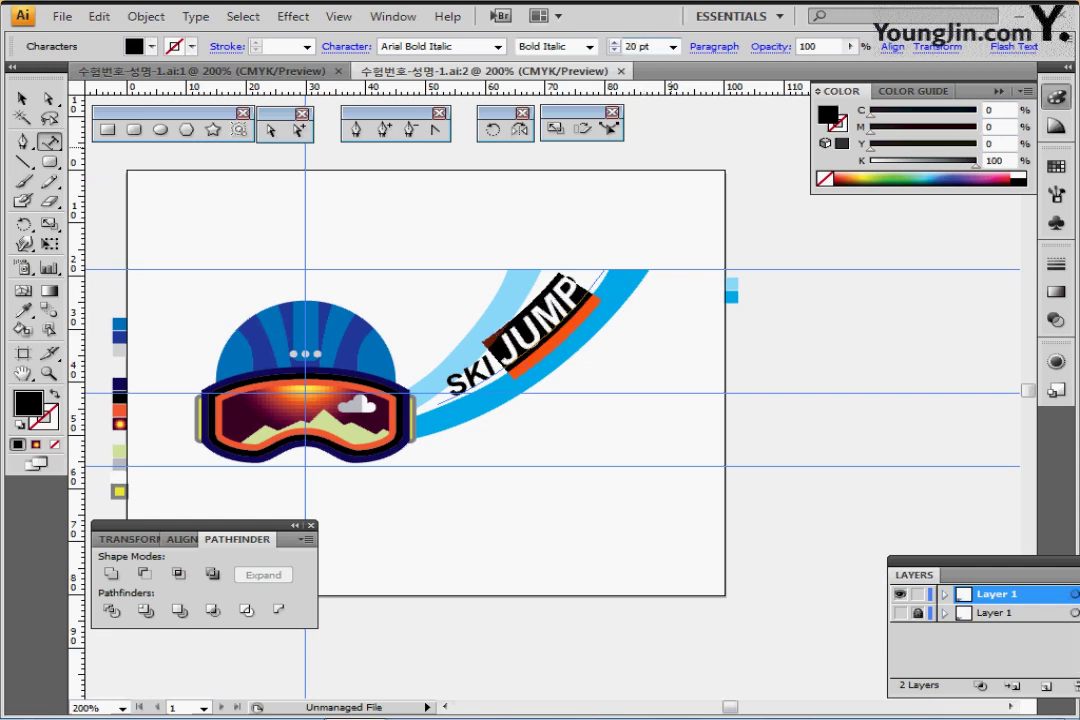
left_click(680, 322, "ctrl")
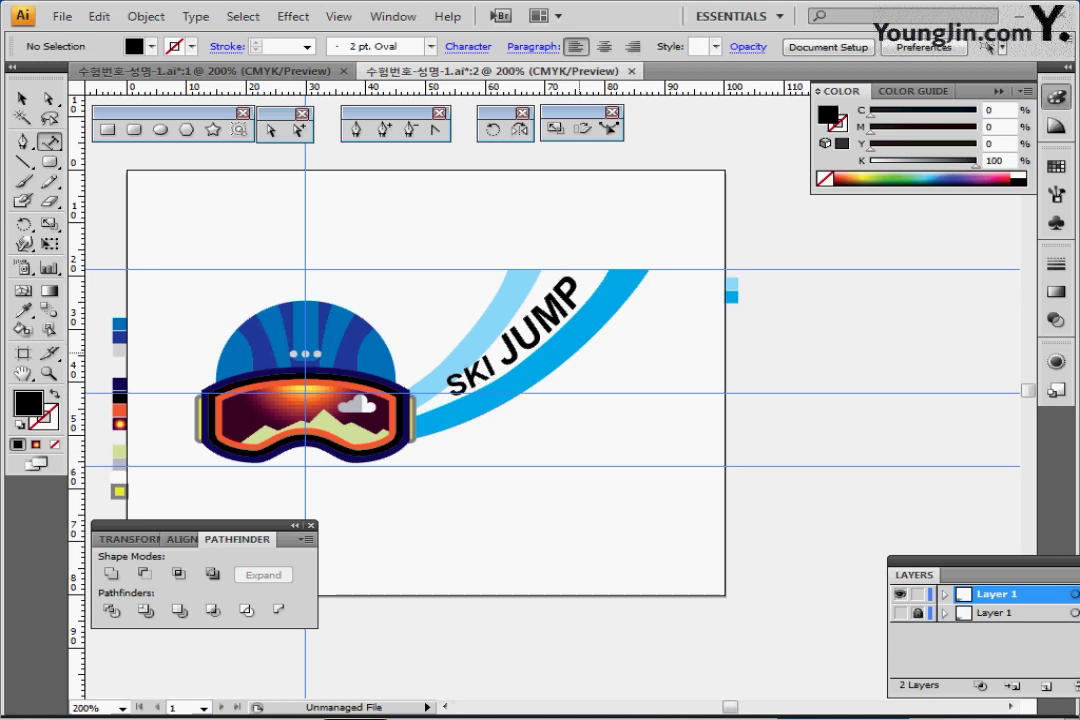
Shift the curved SKI JUMP text slightly up along the darker strap so it sits between the two straps, and deselect it
left_click(541, 325, "ctrl")
key("Right")
key("Right")
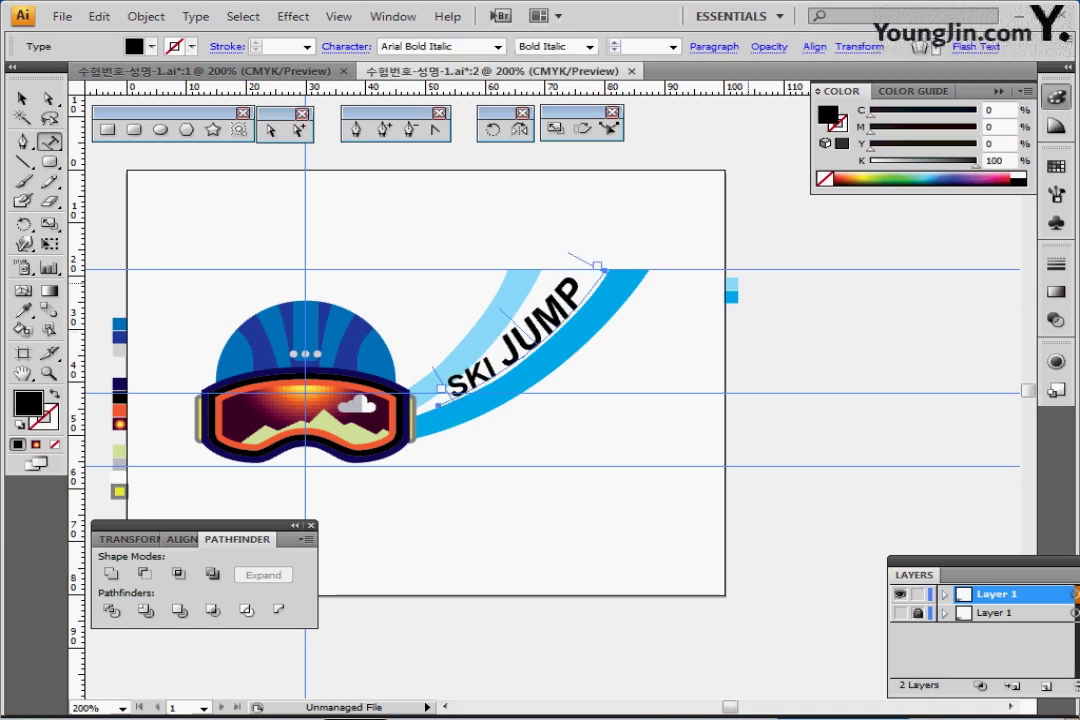
key("Down")
left_click_drag(599, 266, 603, 263)
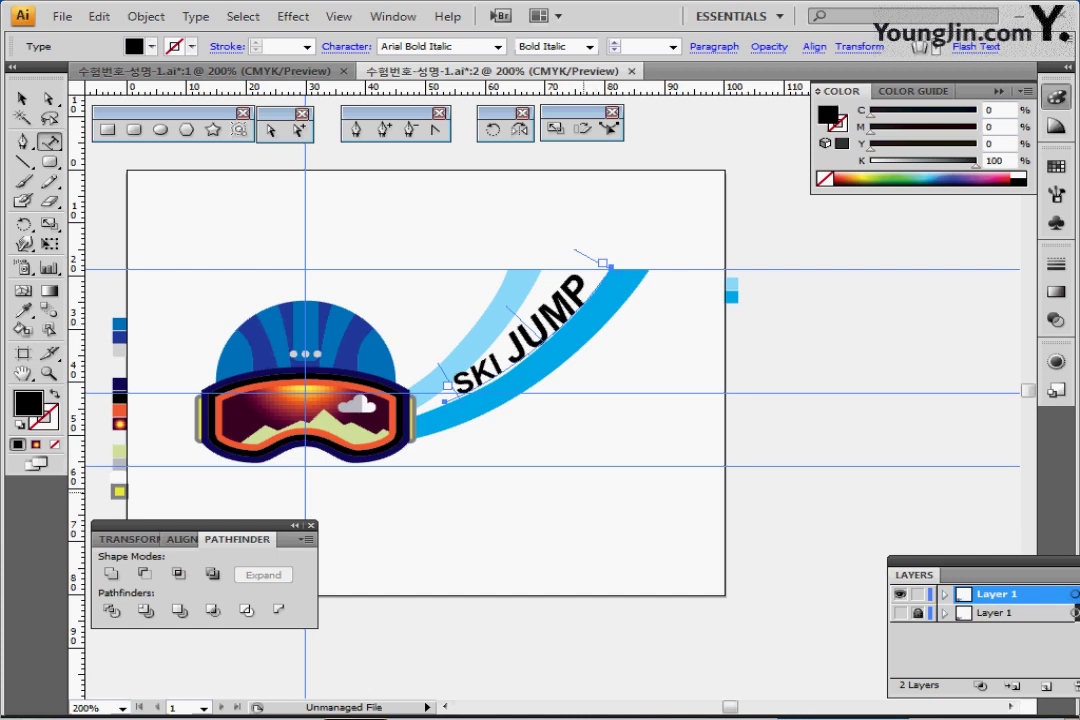
left_click(560, 425, "ctrl")
Hide the guides and show the whole illustration fitted to the window
left_click_drag(540, 482, 578, 411)
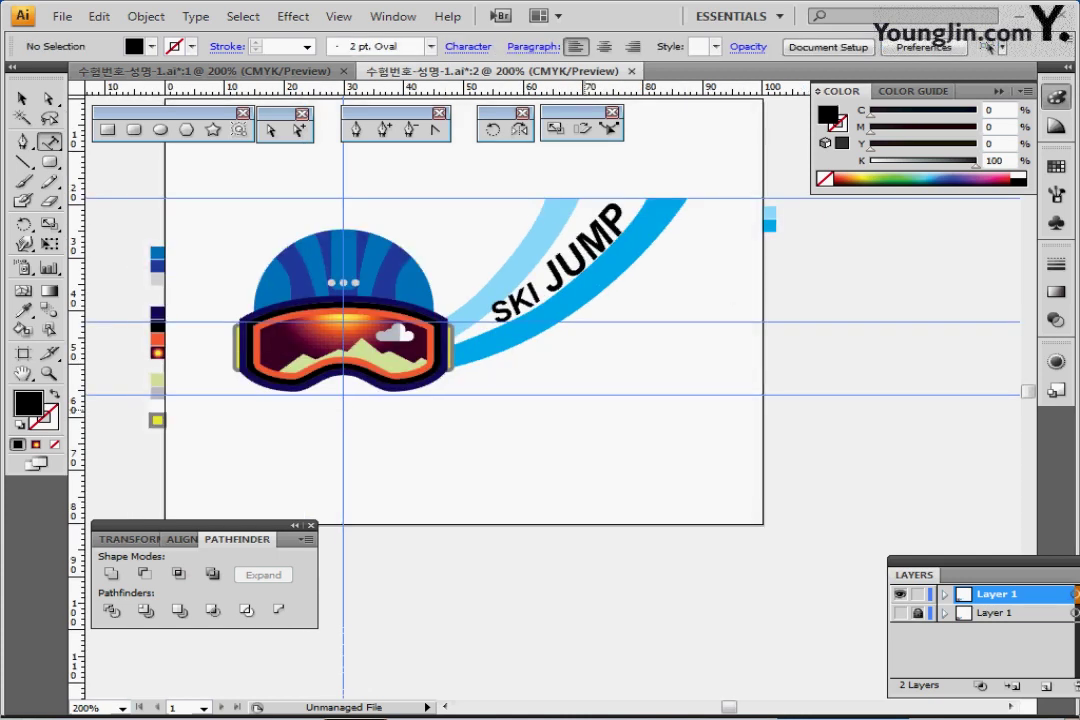
key("ctrl+semicolon")
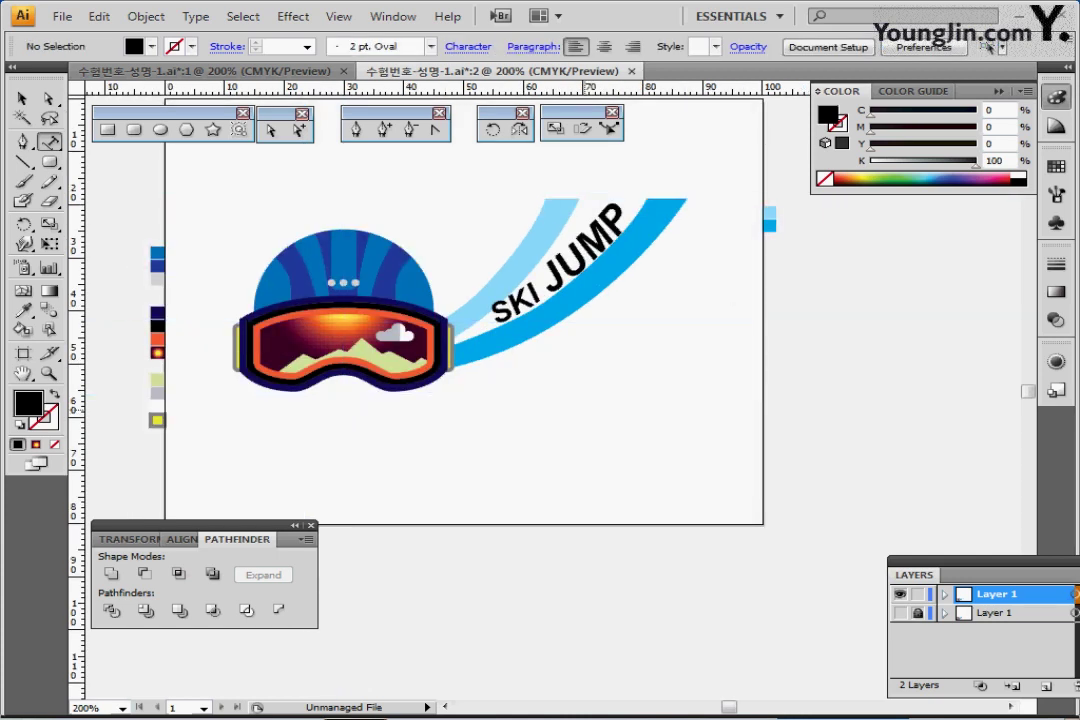
key("ctrl+0")
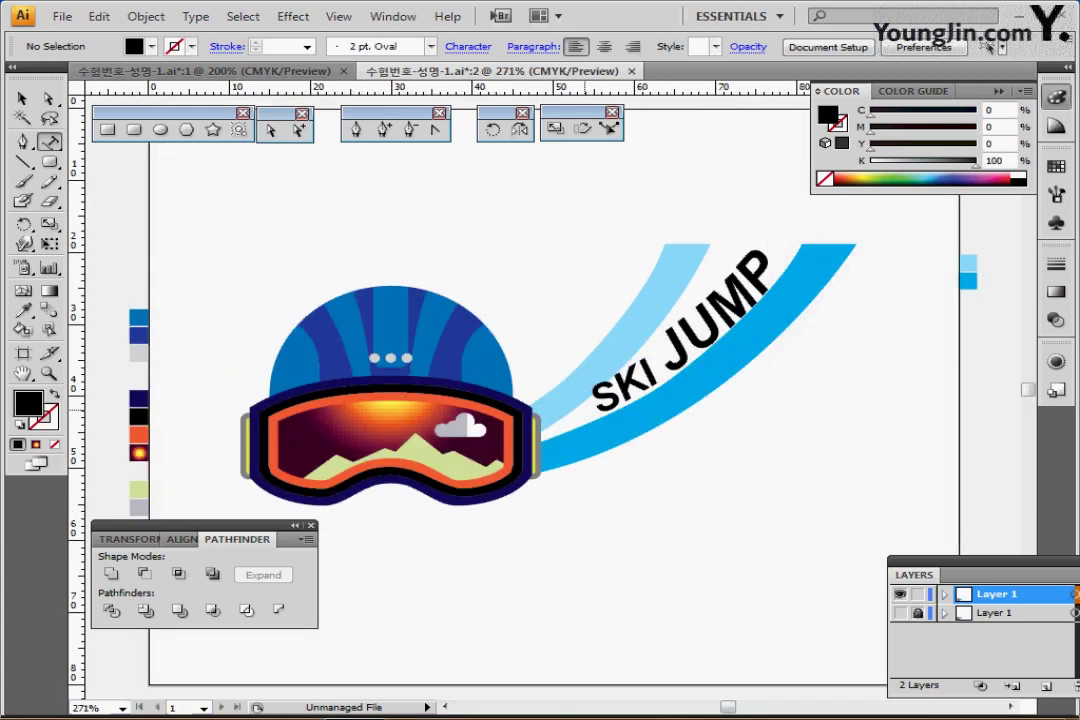